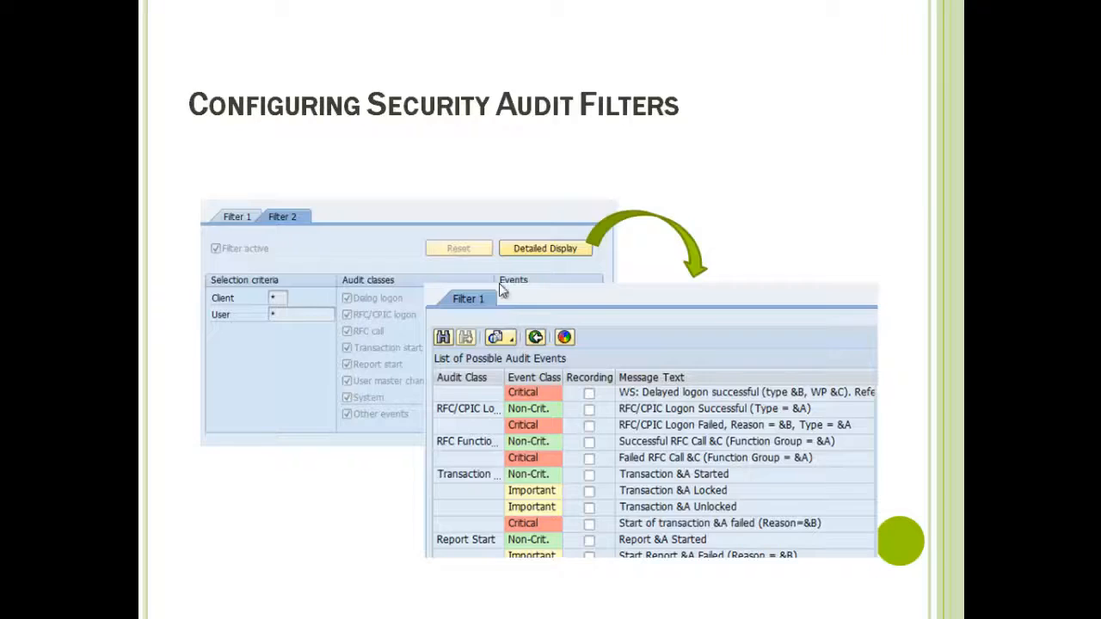
click(377, 315)
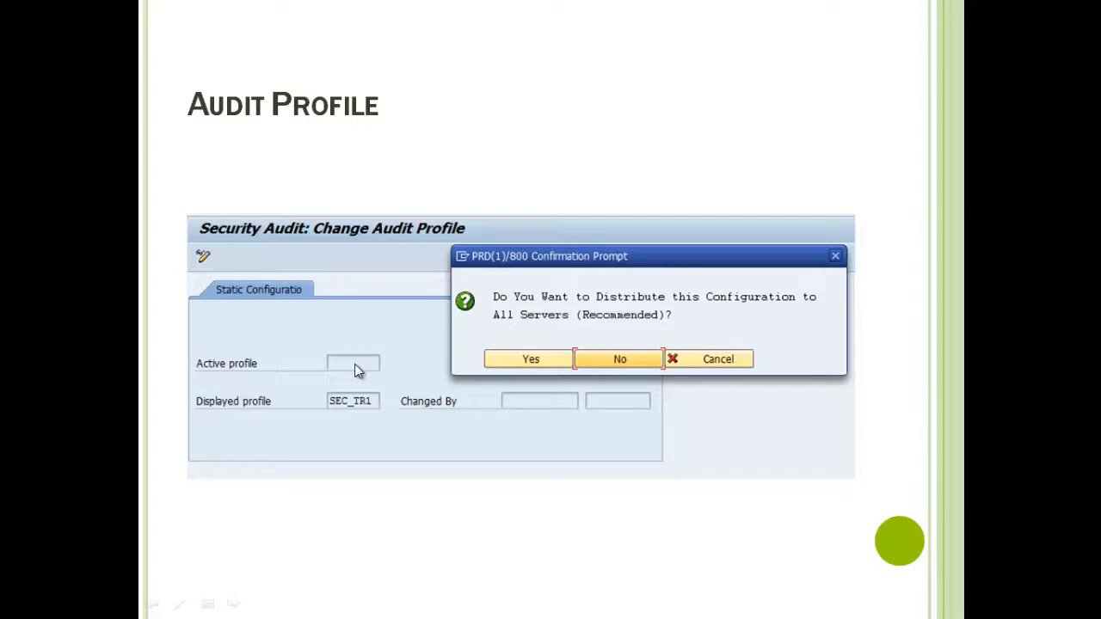
click(499, 445)
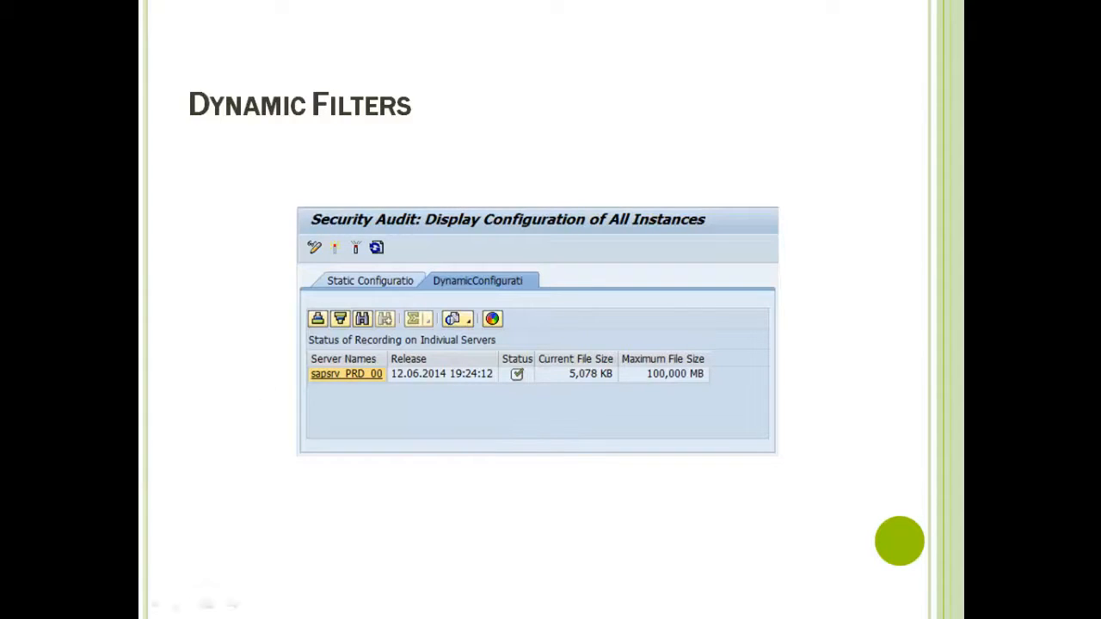
click(340, 258)
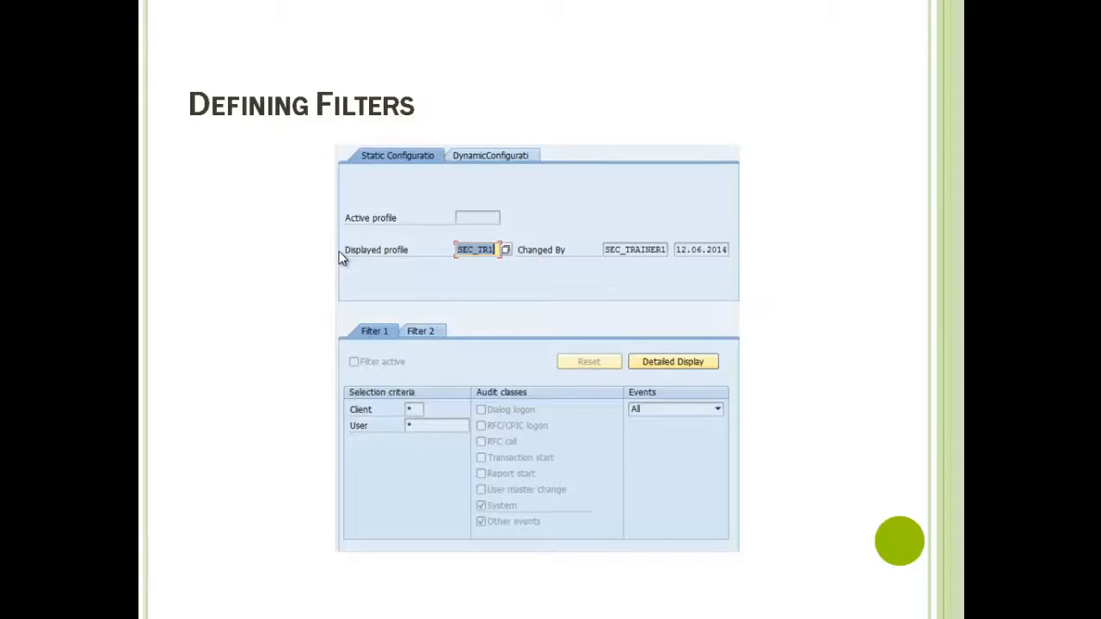
click(341, 258)
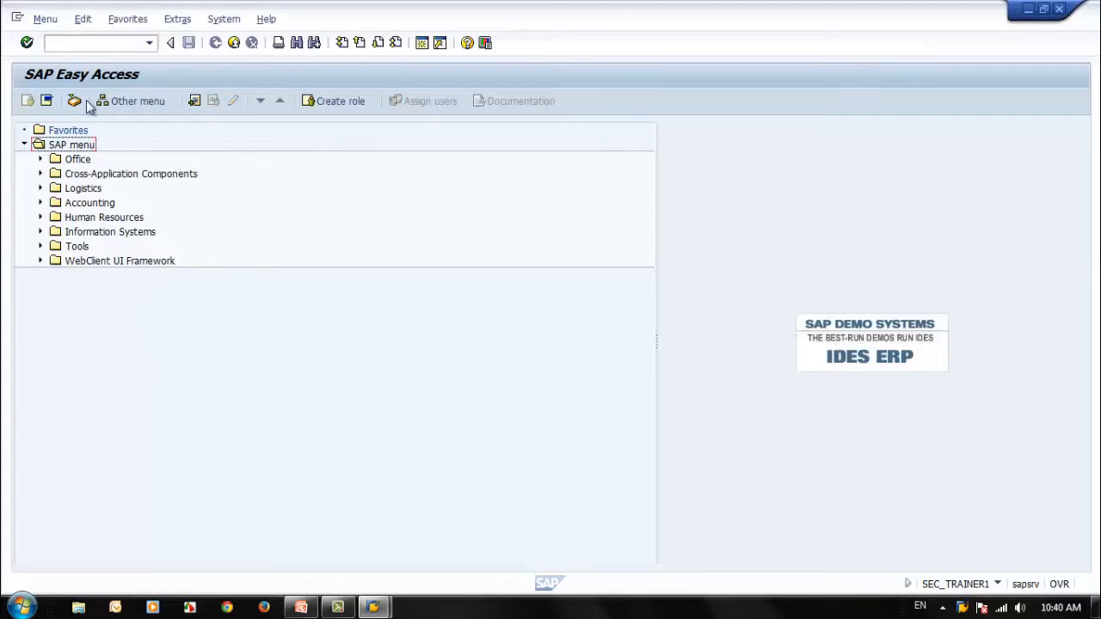
Step: Switch to PowerPoint, copy the parameter name rsau/enable from the Instance Parameters slide, and return to SAP
click(72, 47)
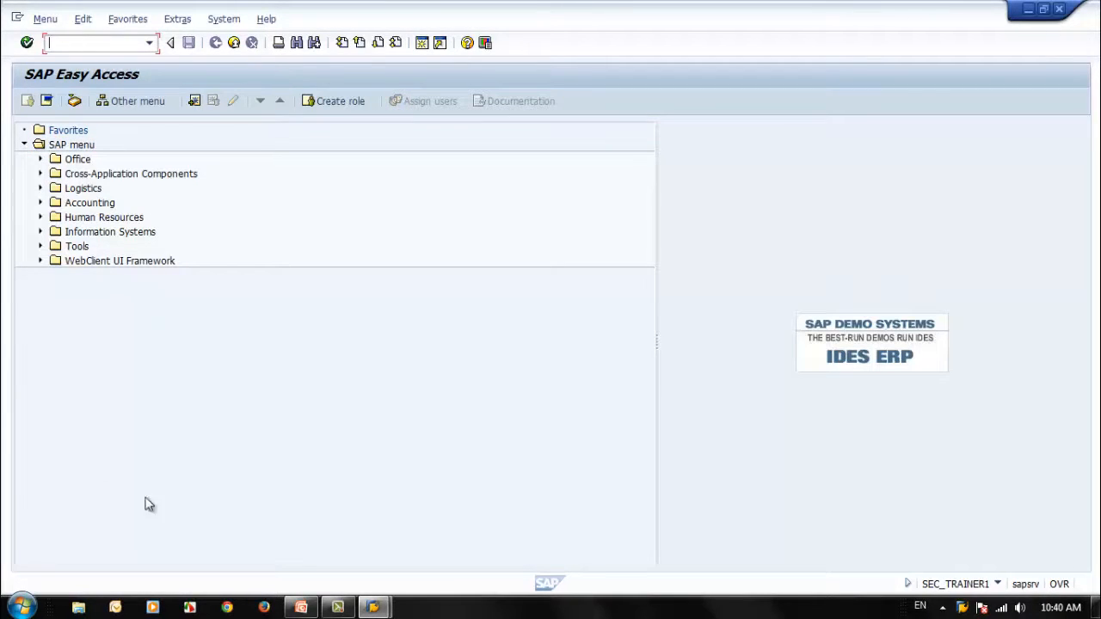
click(302, 609)
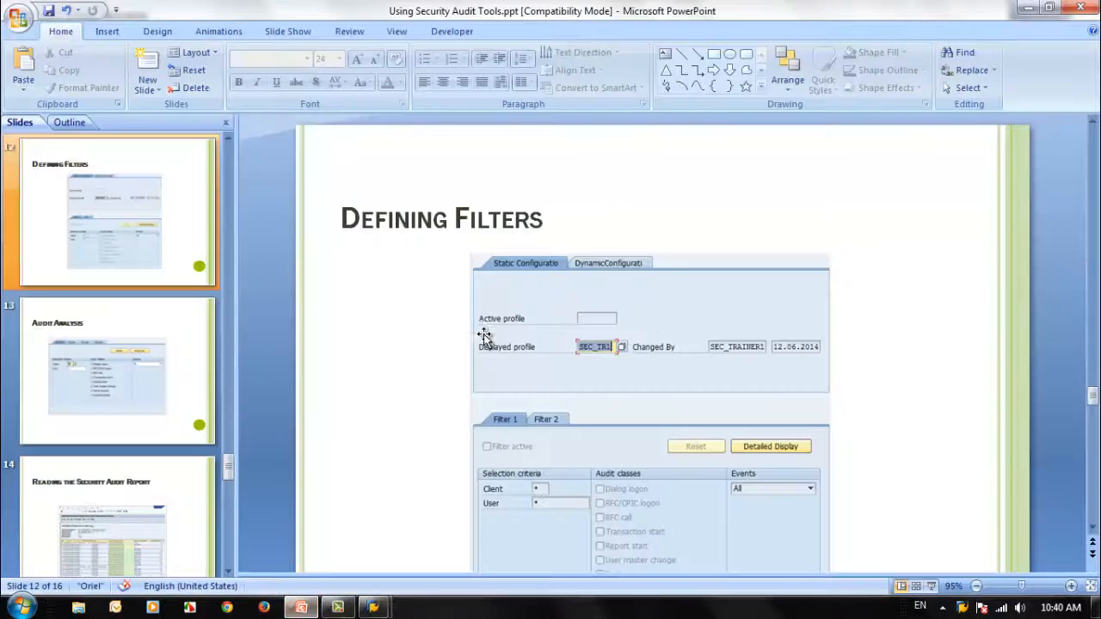
scroll(96, 299, up, 5)
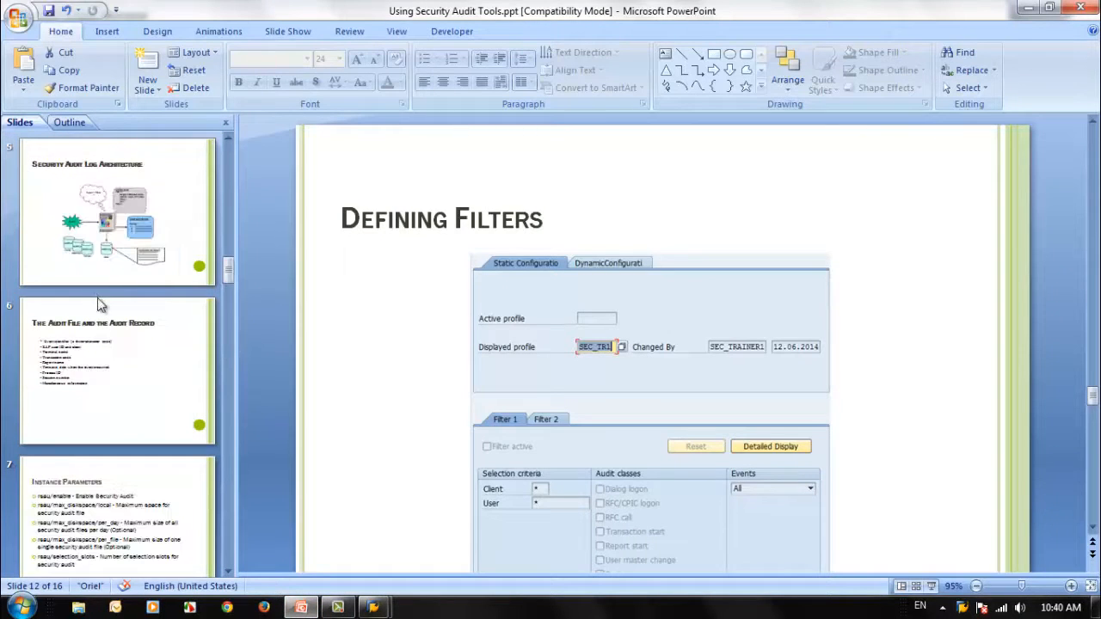
click(92, 490)
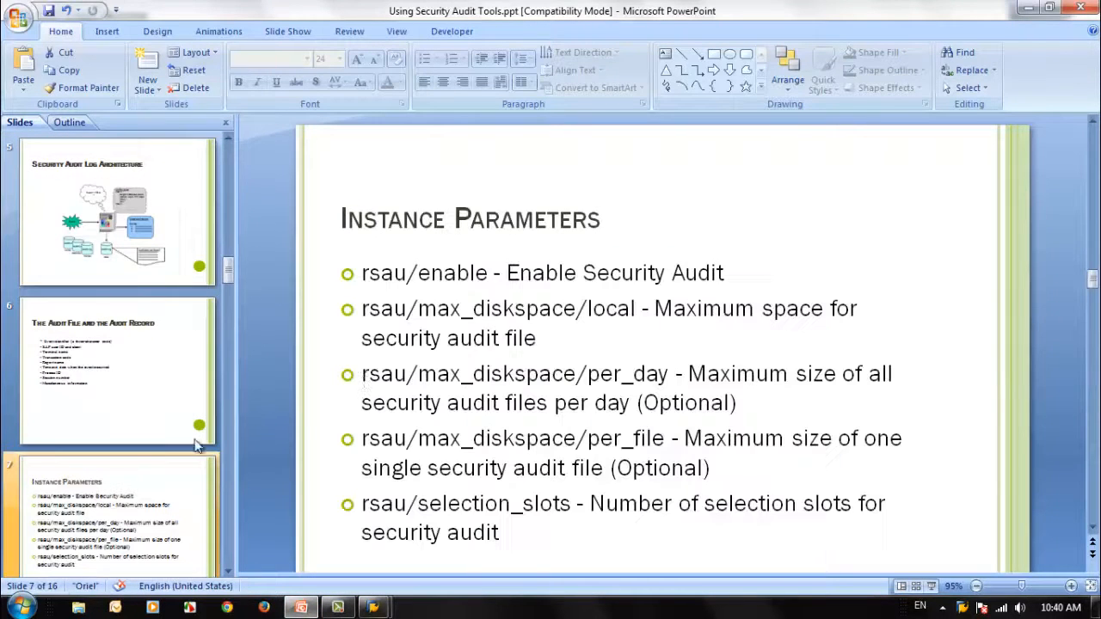
click(487, 274)
drag(489, 273, 361, 273)
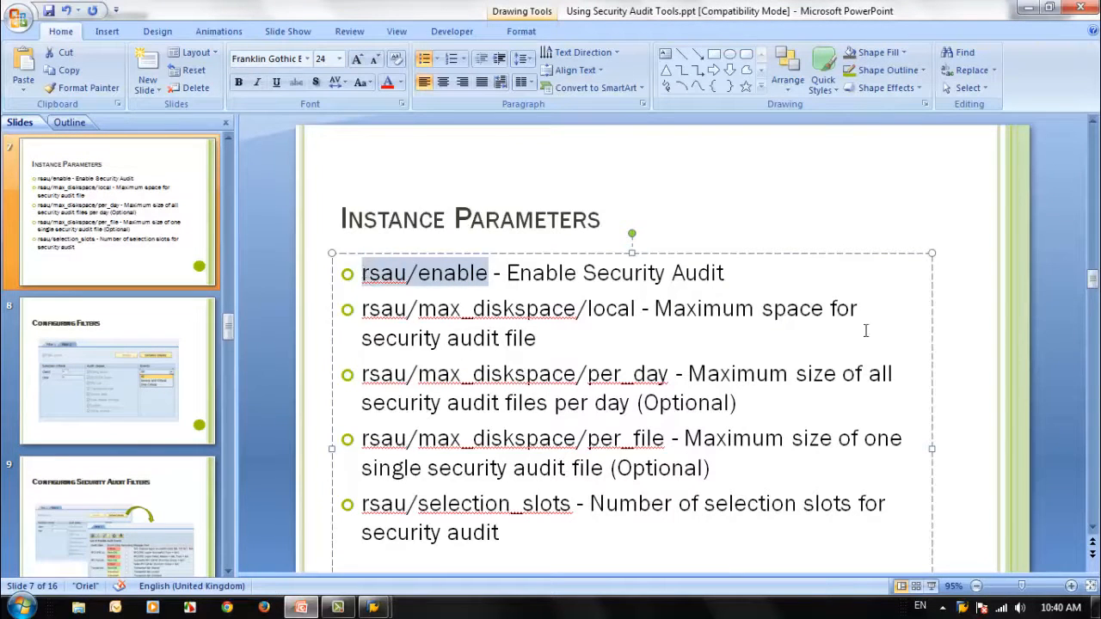
click(1029, 8)
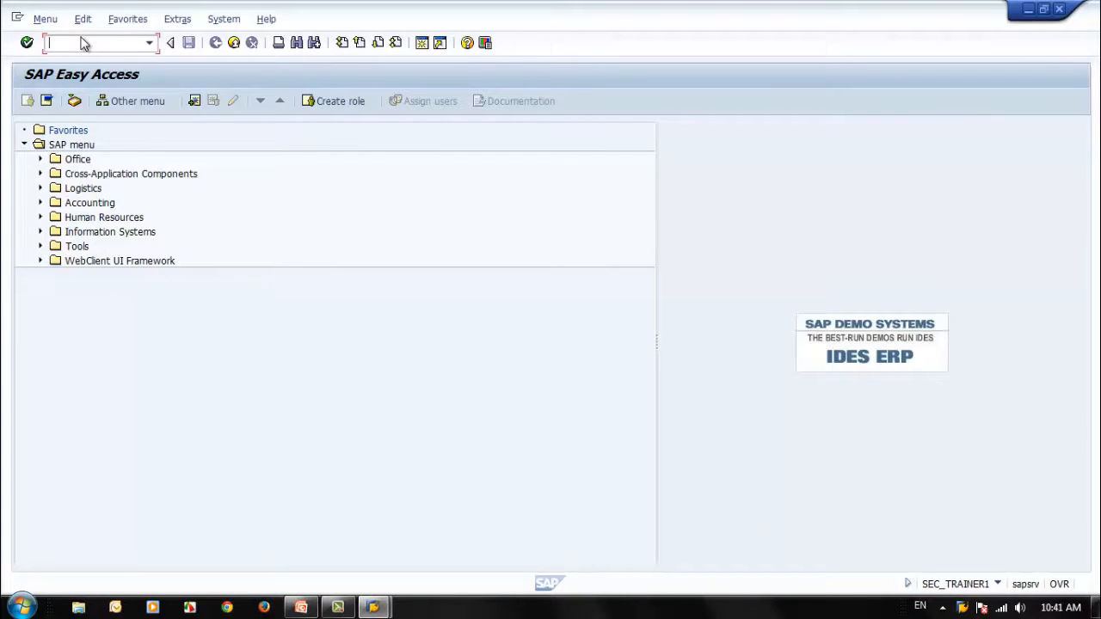
Step: Run transaction RZ11 and inspect the default, profile and current values of the parameter rsau/enable
text(rz11)
key(Return)
text(rsau/enable)
click(82, 253)
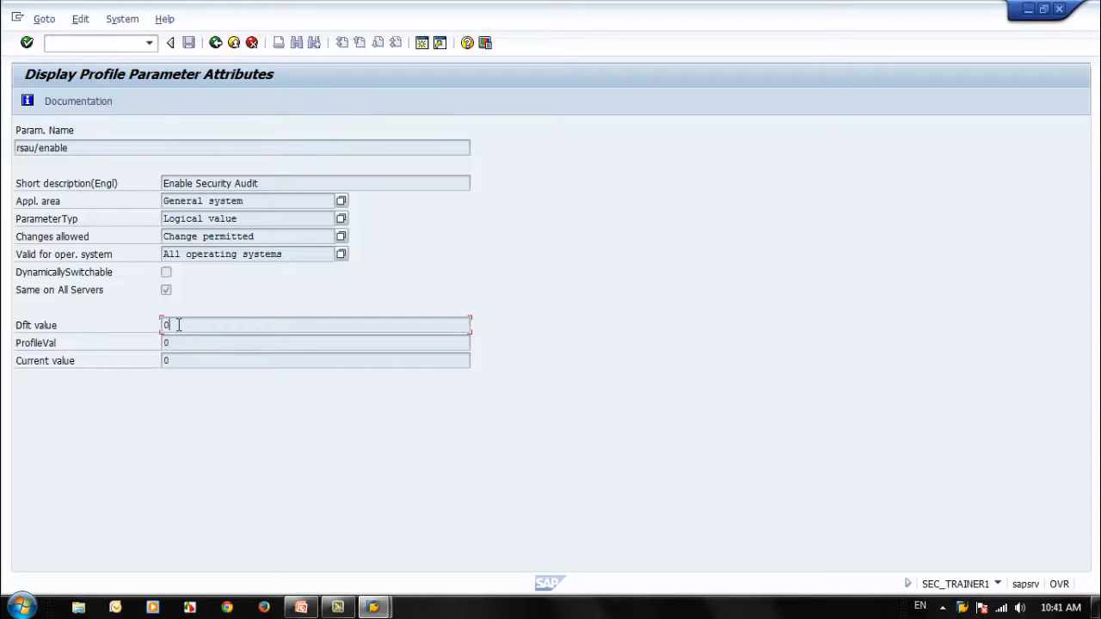
click(184, 344)
click(178, 363)
Step: Read the documentation of the parameter rsau/enable, then leave parameter maintenance for the SAP Easy Access screen
click(97, 105)
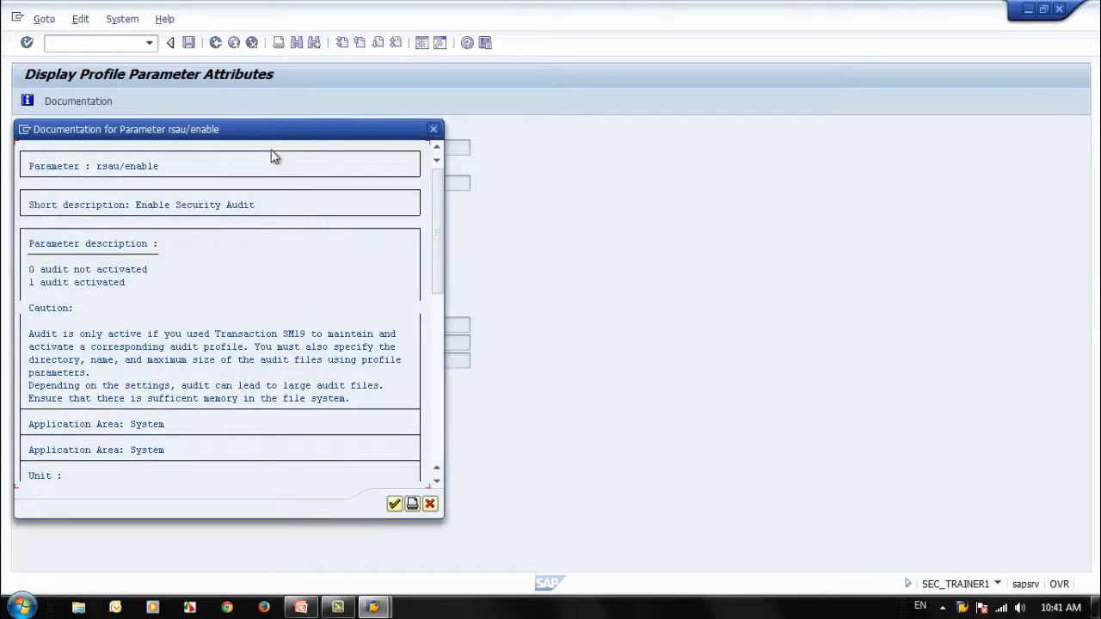
drag(284, 139, 645, 146)
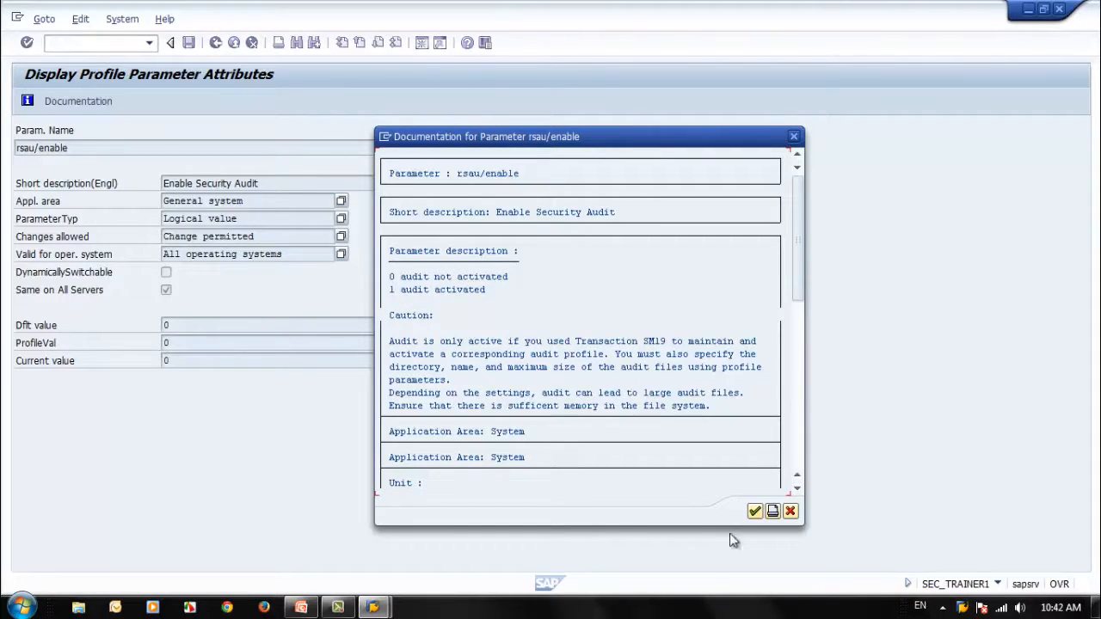
click(754, 512)
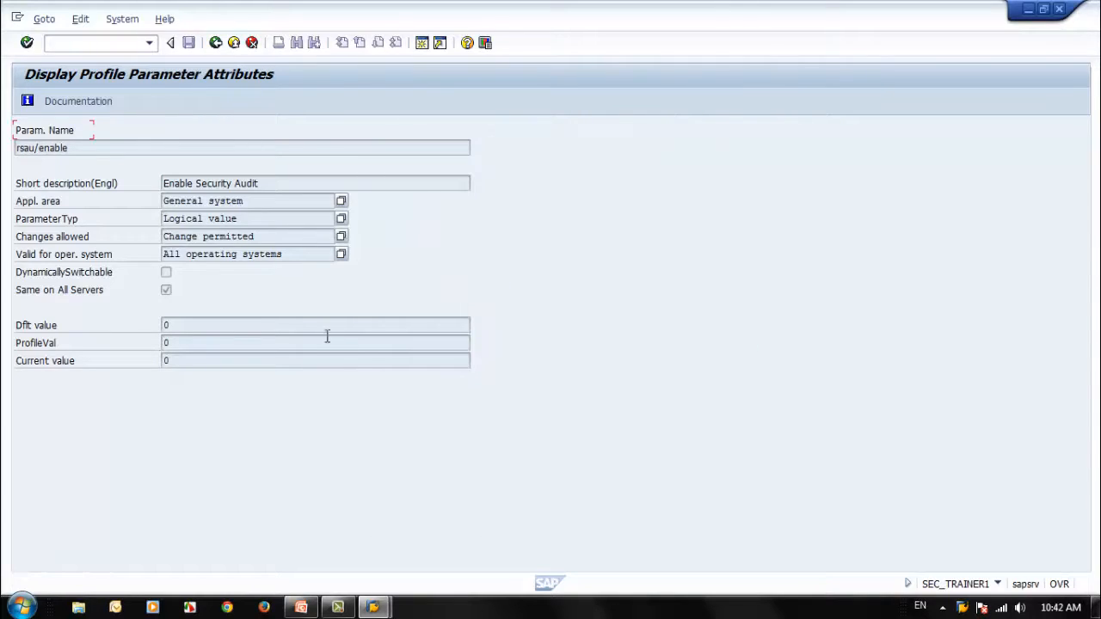
click(215, 44)
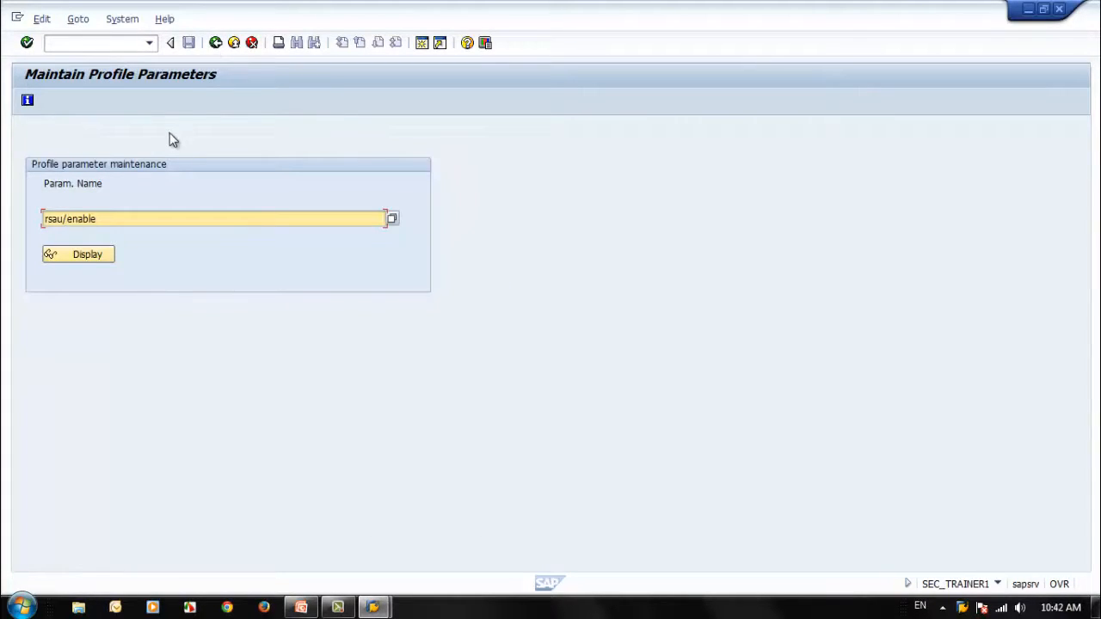
double_click(113, 219)
key(ctrl+c)
click(215, 42)
Step: Run the Edit Profiles transaction RZ10 and open the DEFAULT profile for changing in extended maintenance
text(r)
text(rz11)
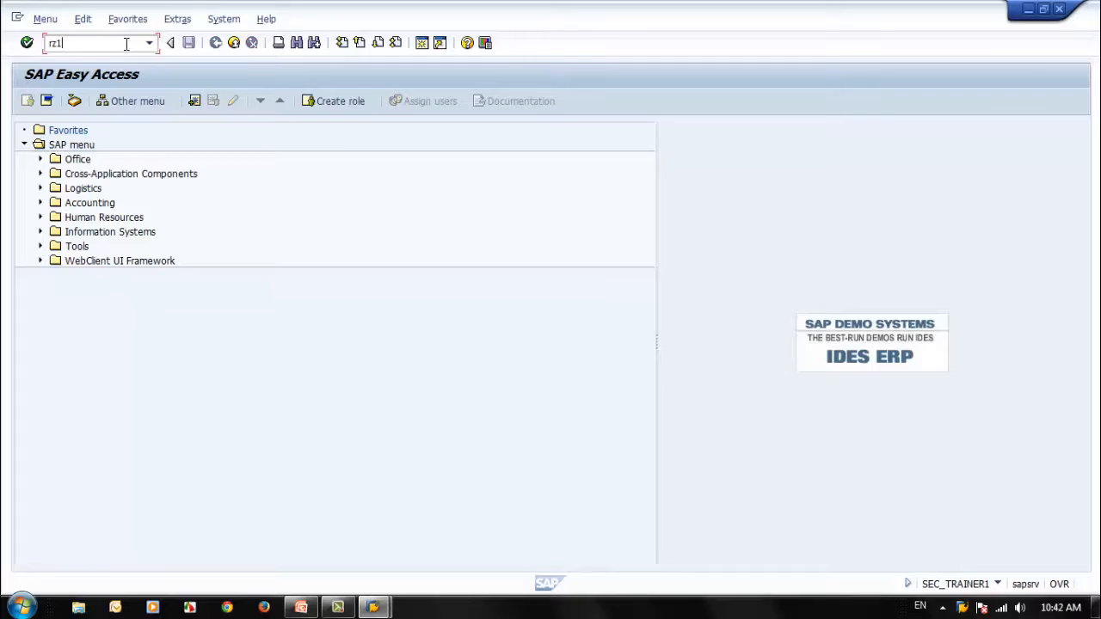
key(Return)
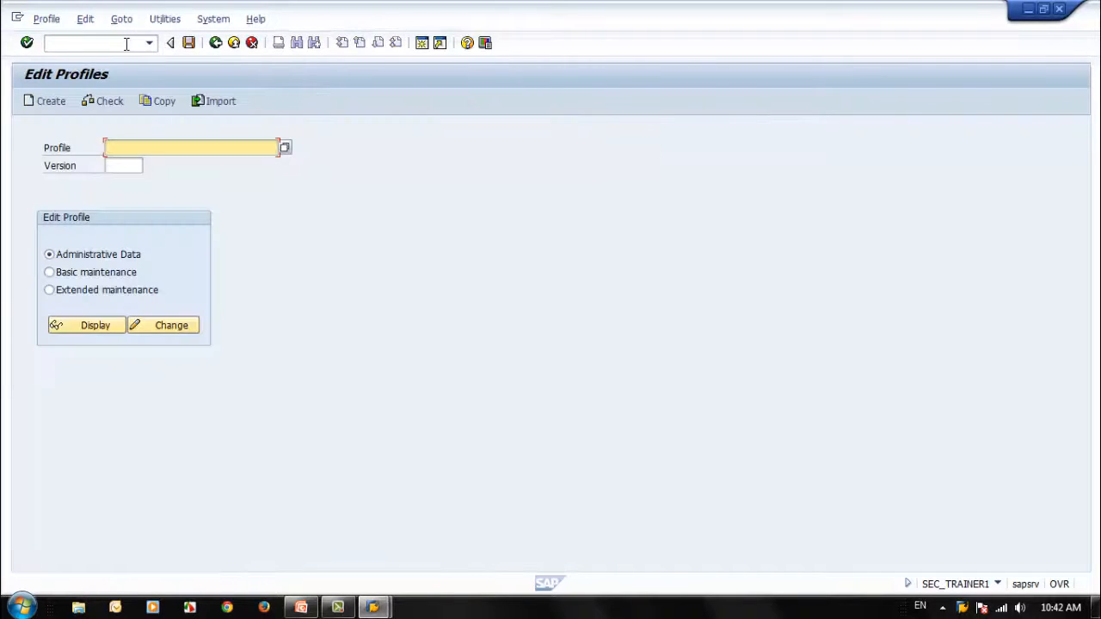
click(285, 148)
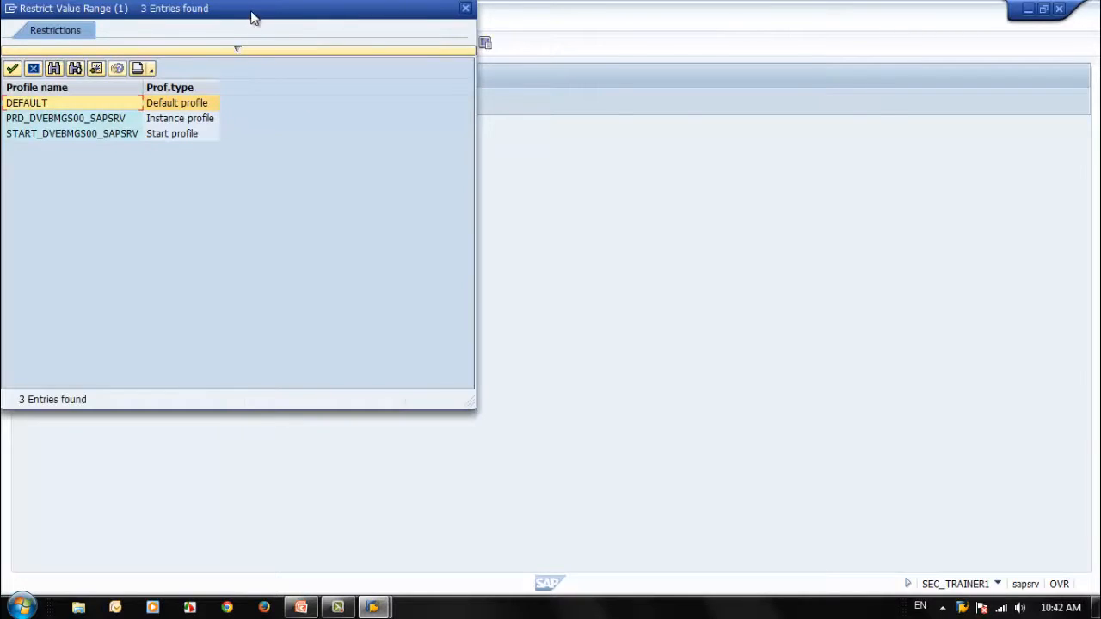
drag(253, 17, 651, 91)
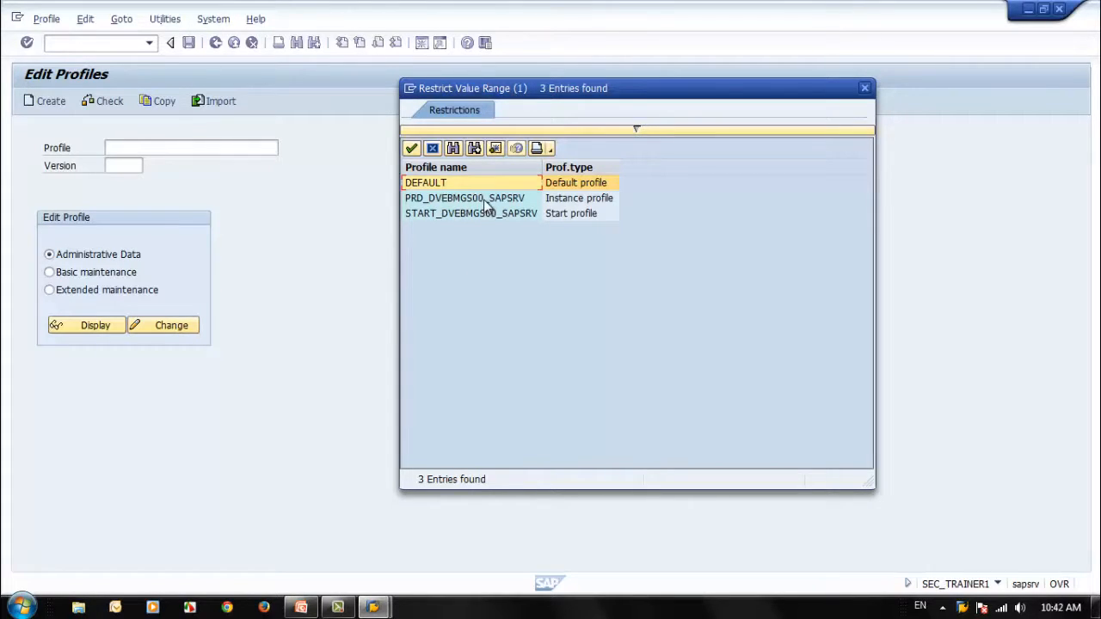
click(480, 215)
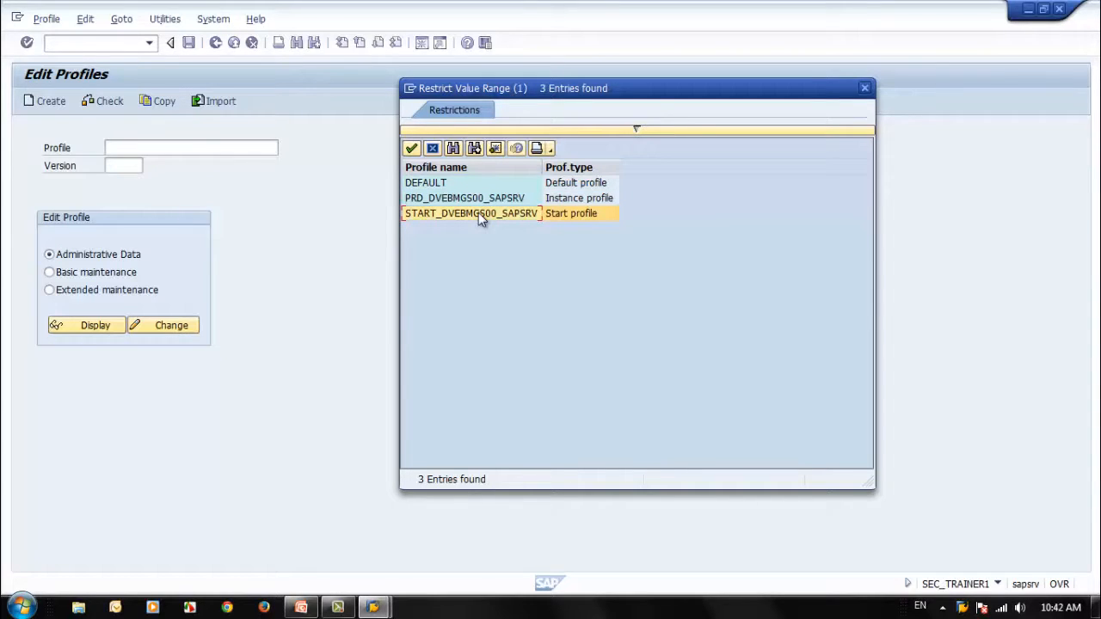
click(492, 186)
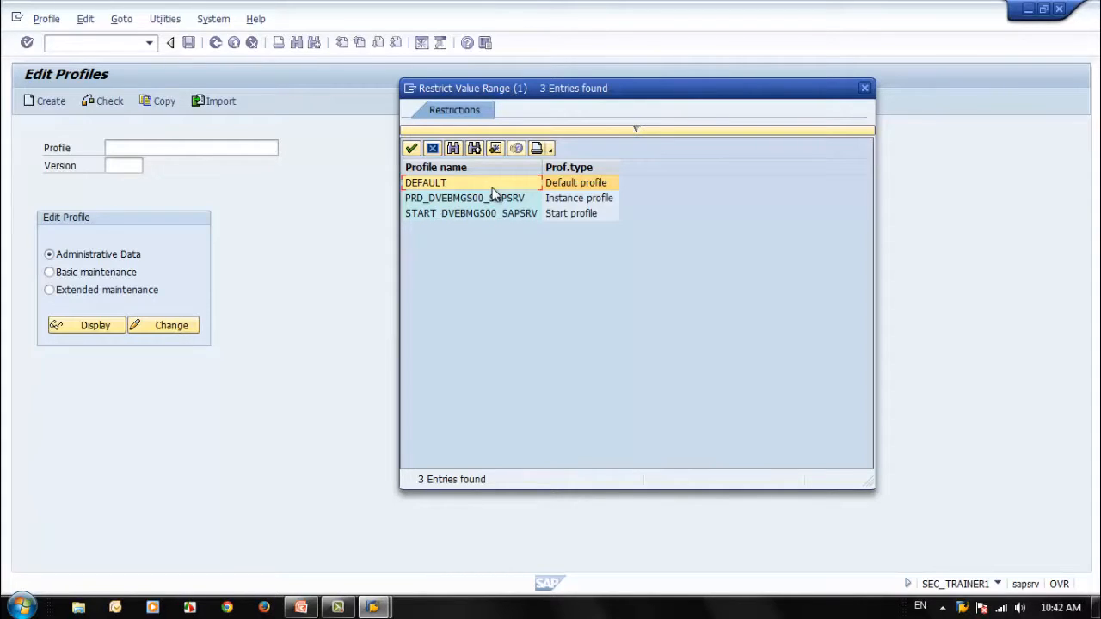
double_click(492, 184)
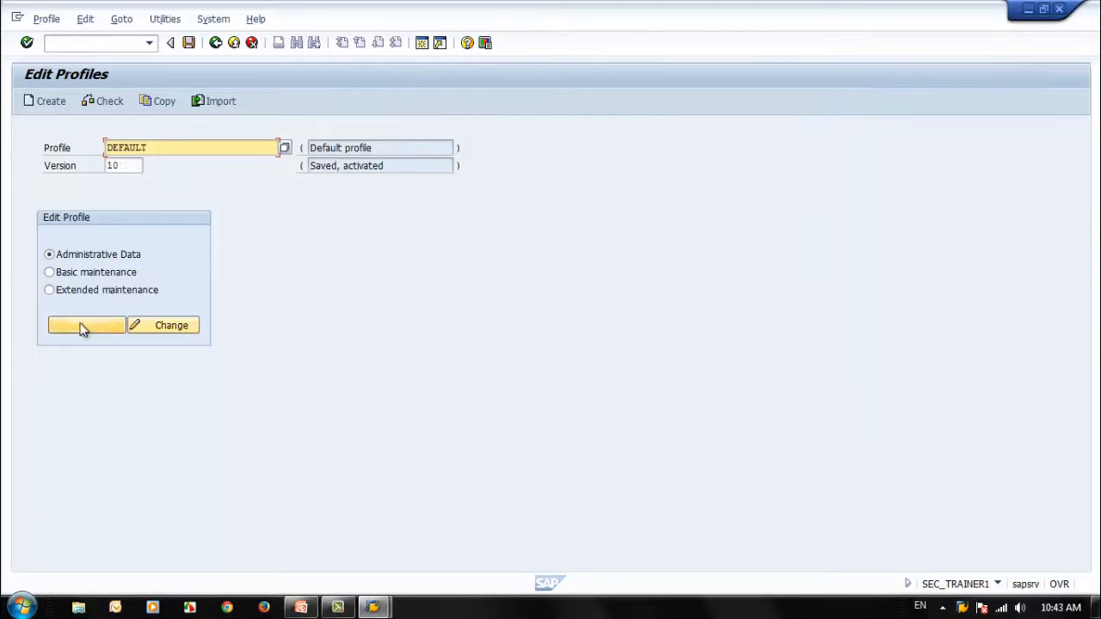
click(49, 290)
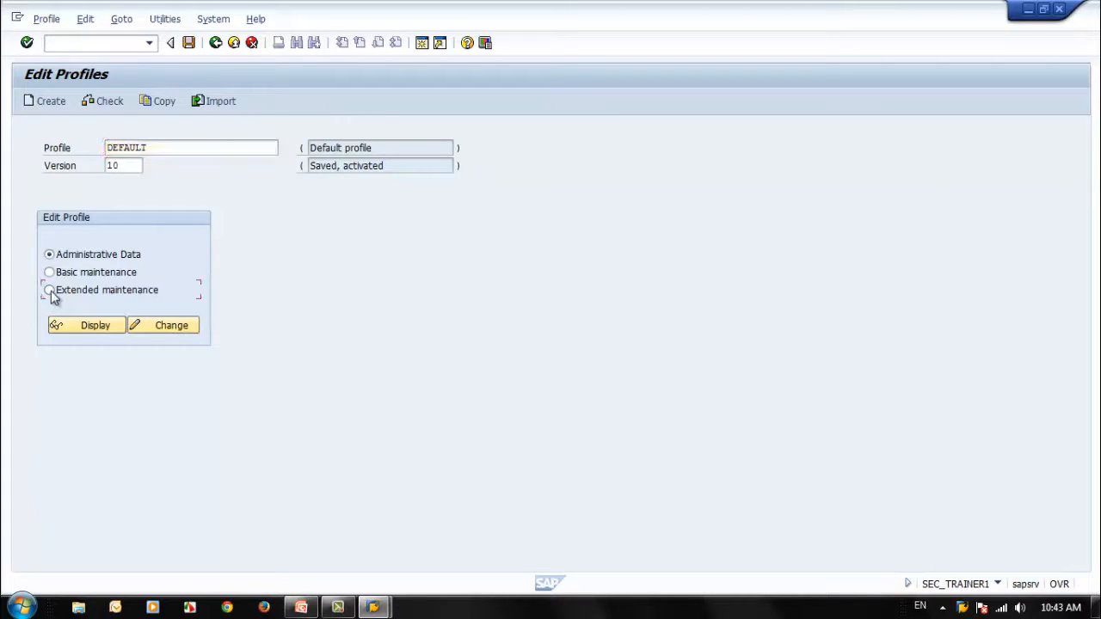
click(168, 327)
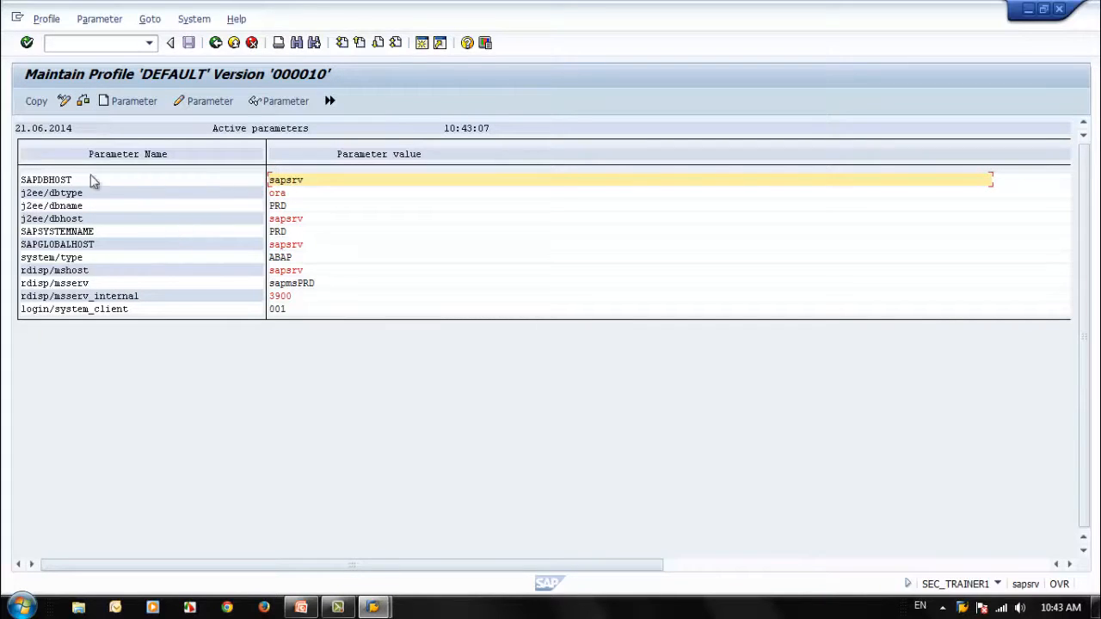
Step: Create the parameter rsau/enable with the value 1 in the DEFAULT profile and accept the parameter change
click(131, 103)
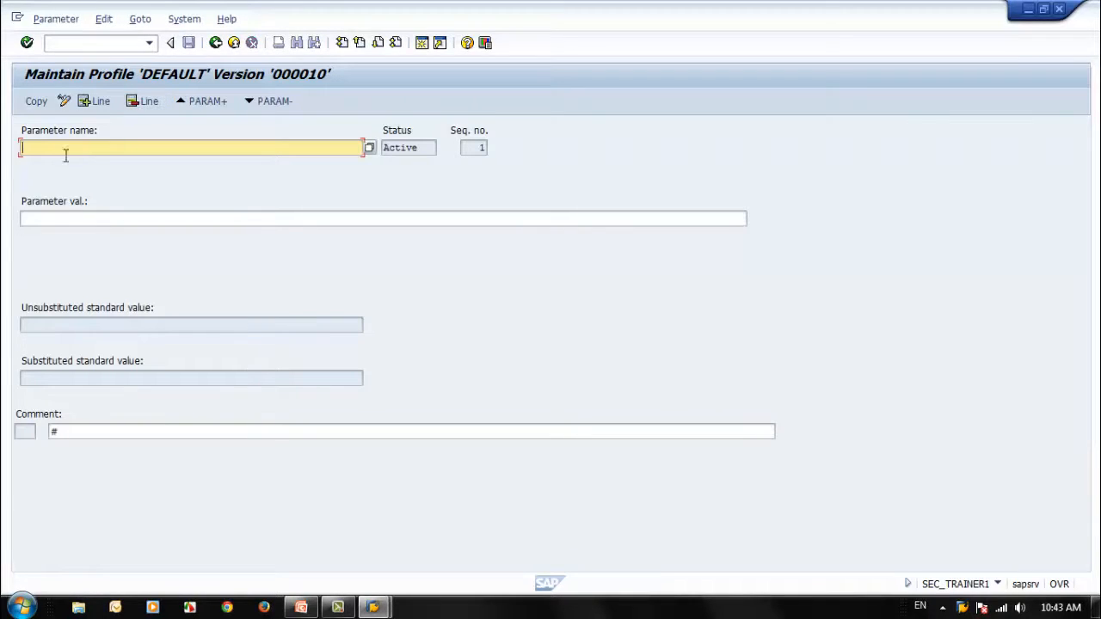
key(ctrl+v)
click(95, 219)
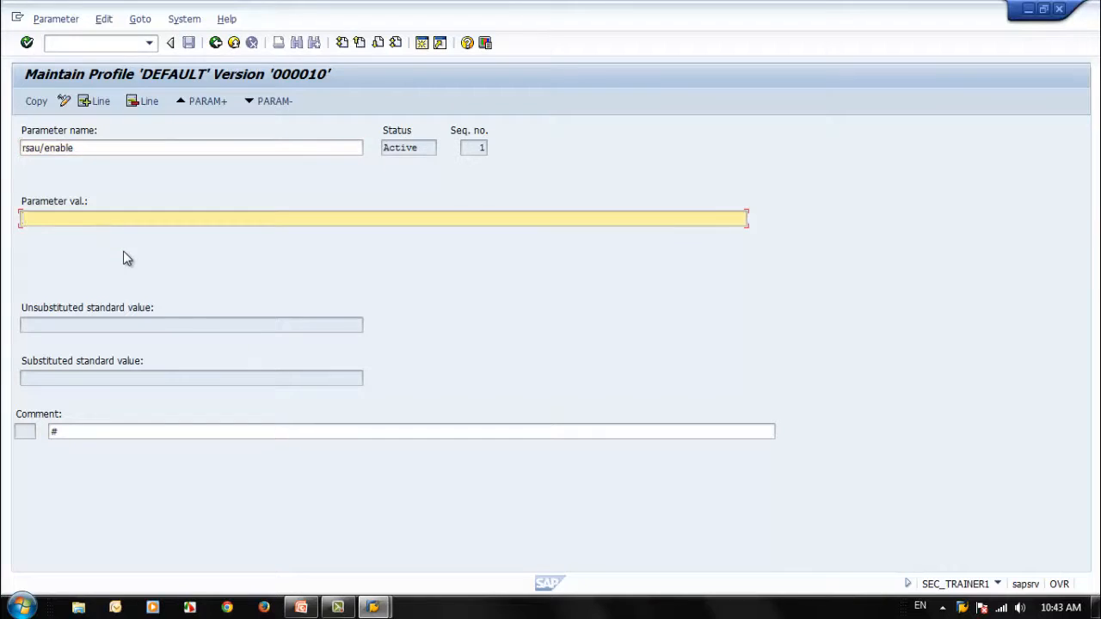
text(1)
key(Return)
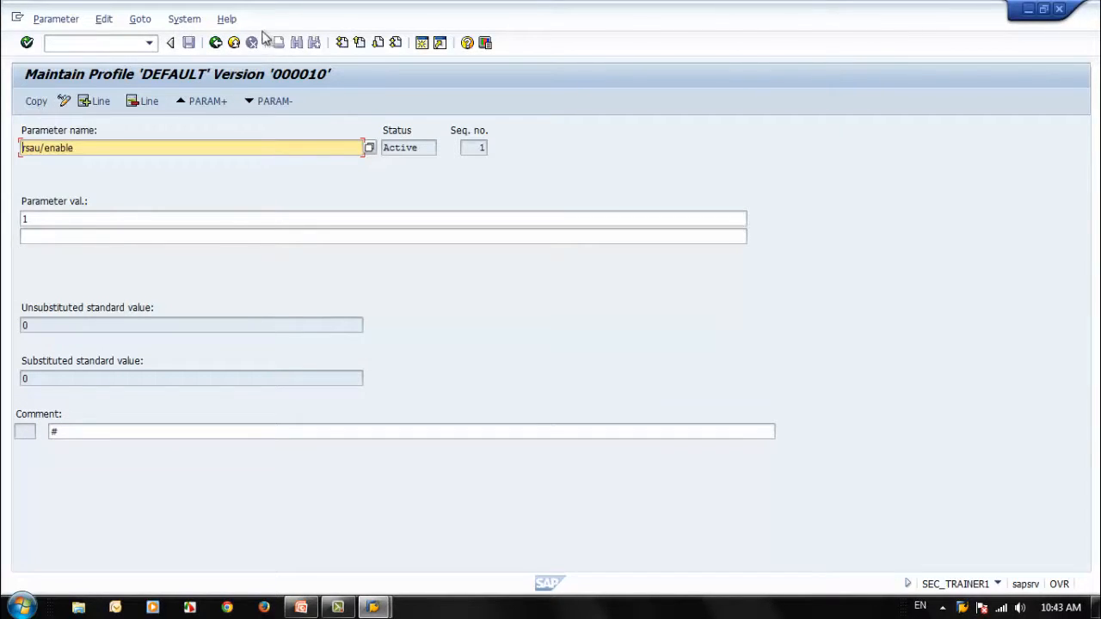
click(211, 45)
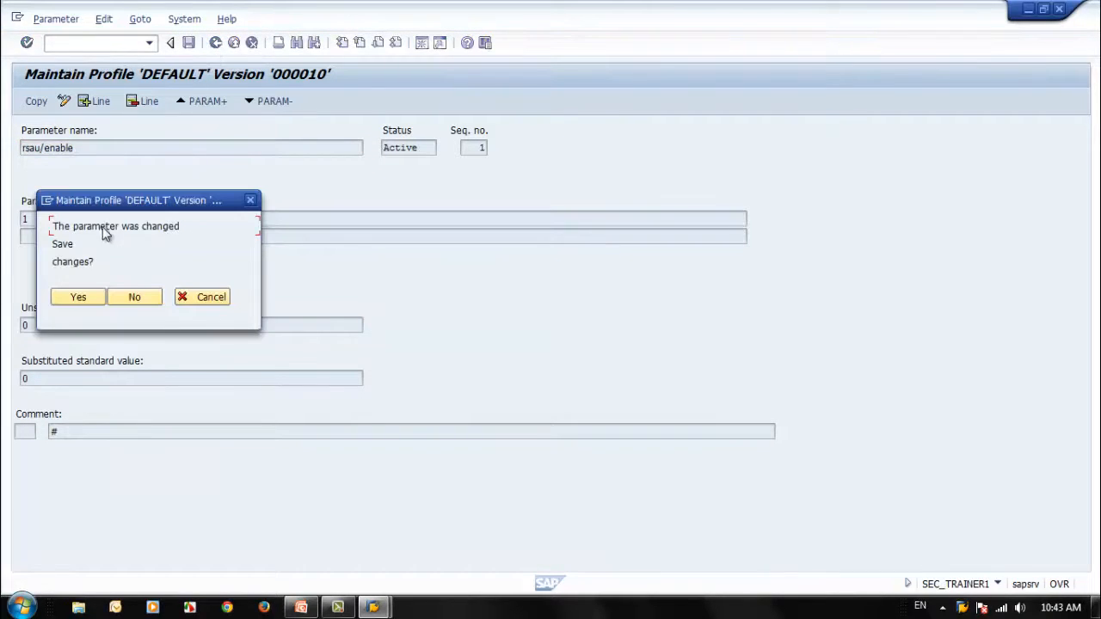
click(76, 297)
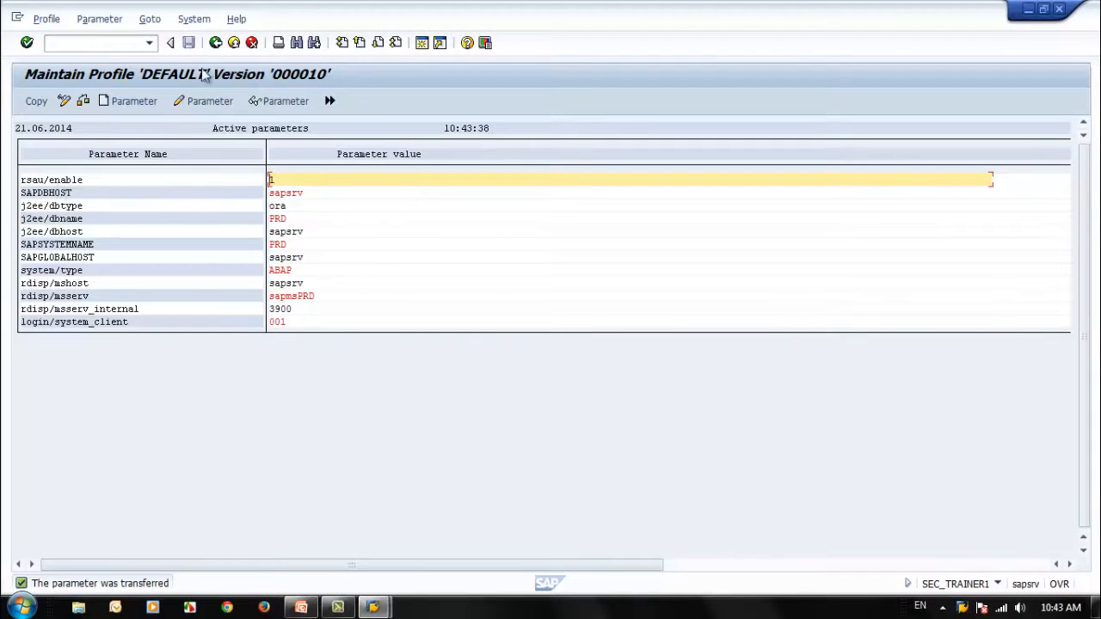
Step: Accept the changes to the DEFAULT profile, then exit profile editing without saving the profile
click(216, 43)
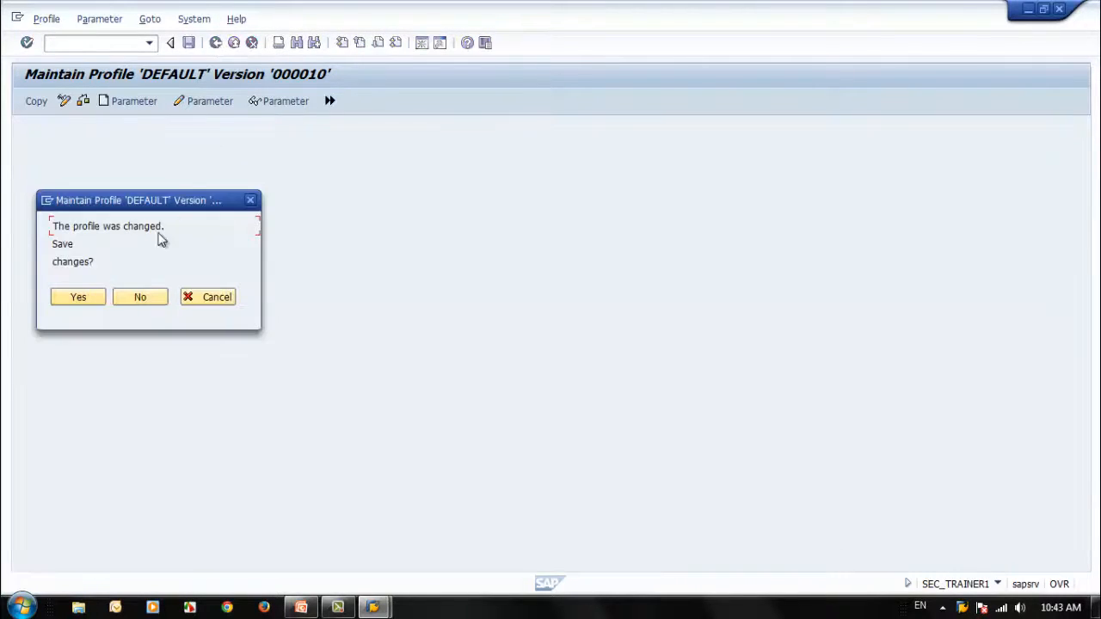
click(80, 297)
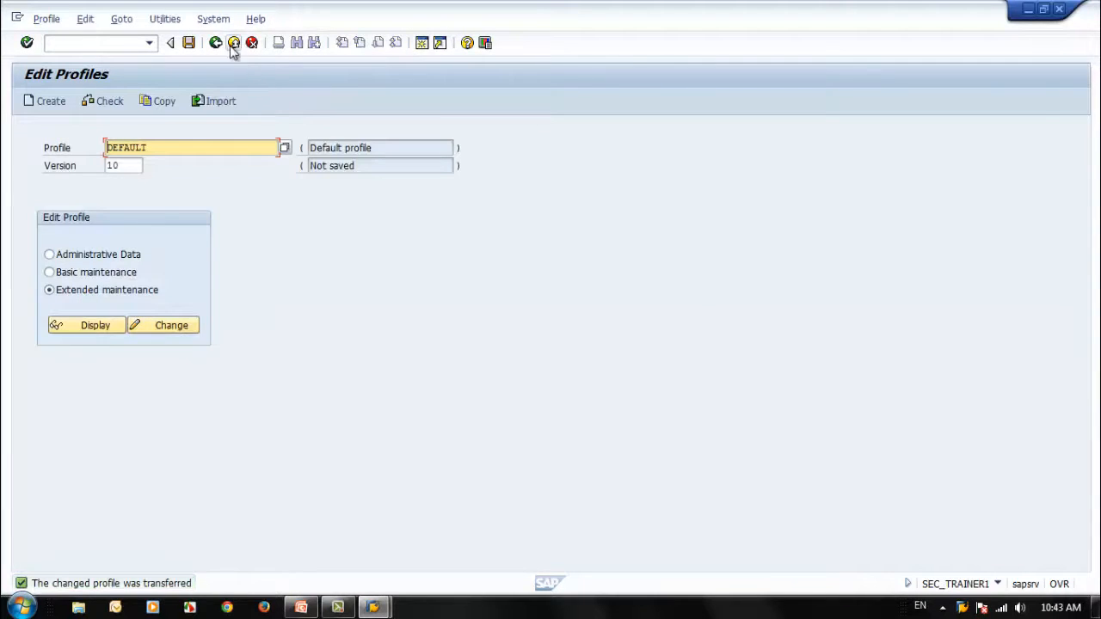
click(217, 46)
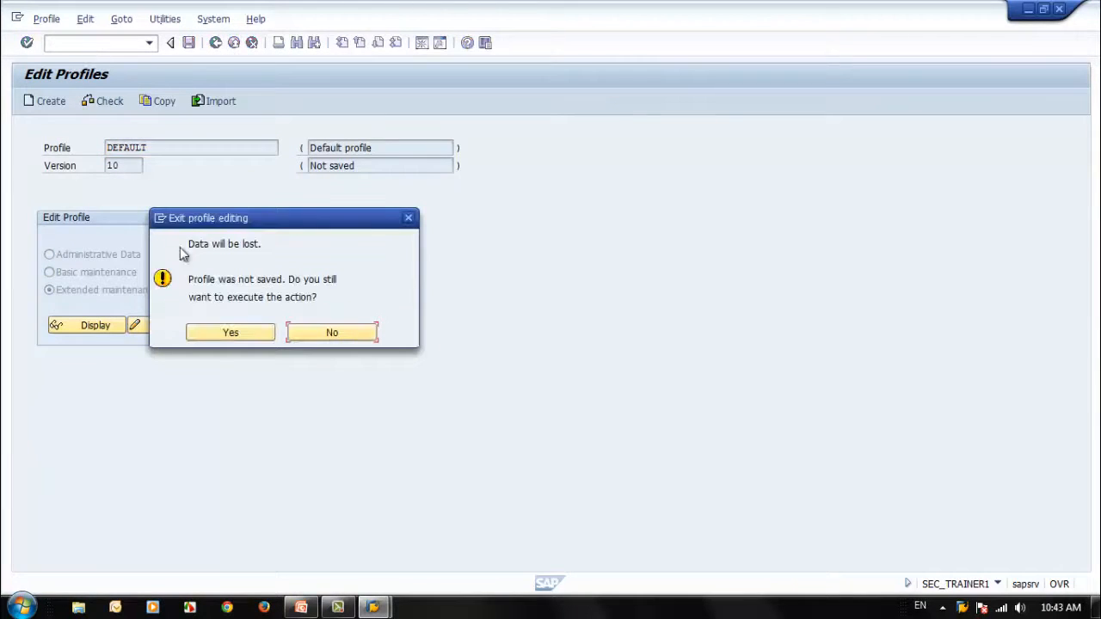
click(228, 335)
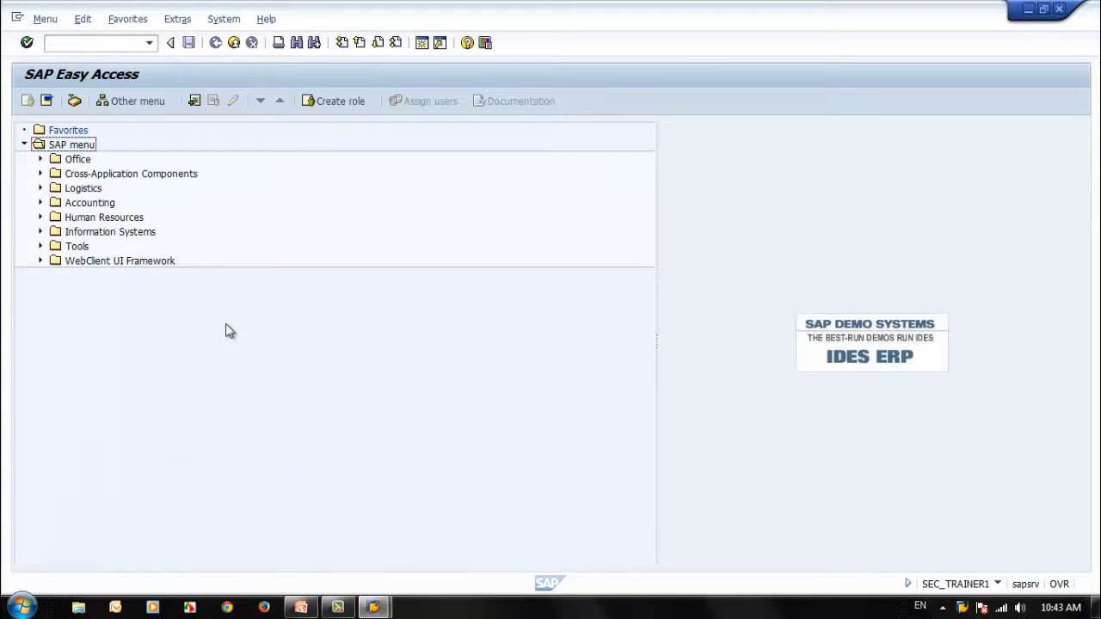
Step: Run transaction RZ11 again and check the attributes of the parameter rsau/enable
click(93, 43)
key(BackSpace)
text(z11)
key(Return)
key(ctrl+v)
click(89, 254)
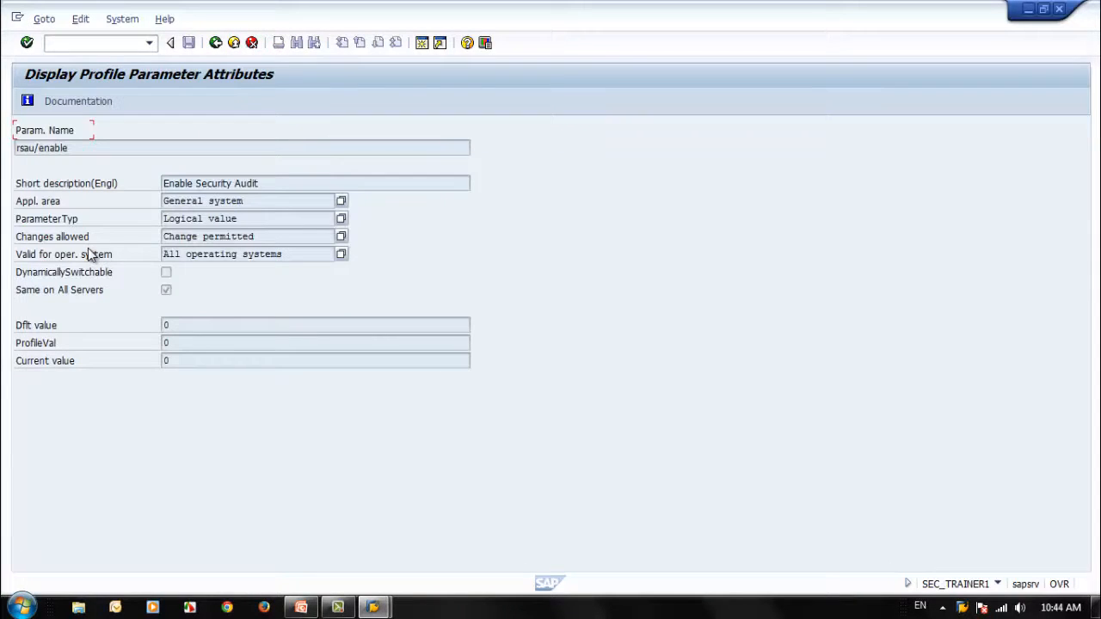
click(215, 43)
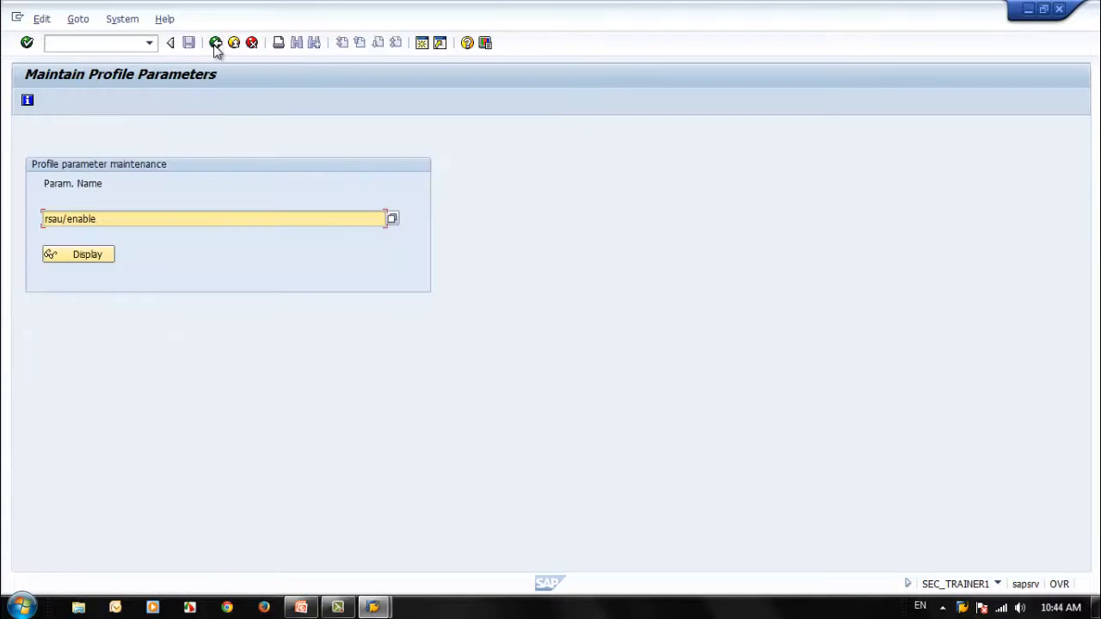
Step: Leave parameter maintenance, switch to PowerPoint and highlight the parameter rsau/max_diskspace/local on the Instance Parameters slide, then return to SAP
click(216, 43)
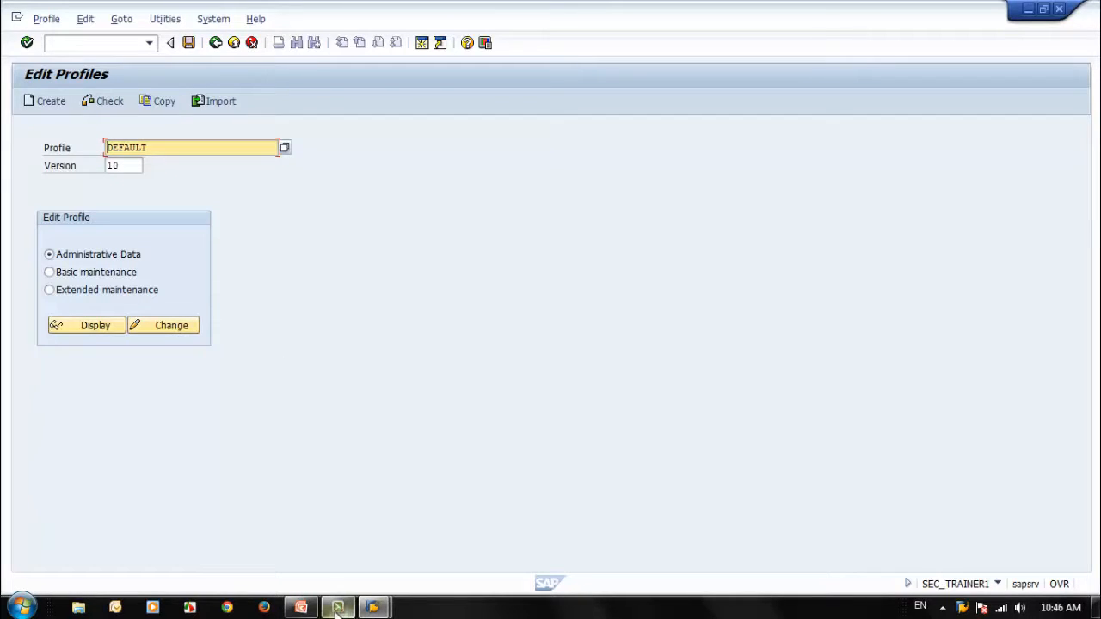
mouse_move(306, 611)
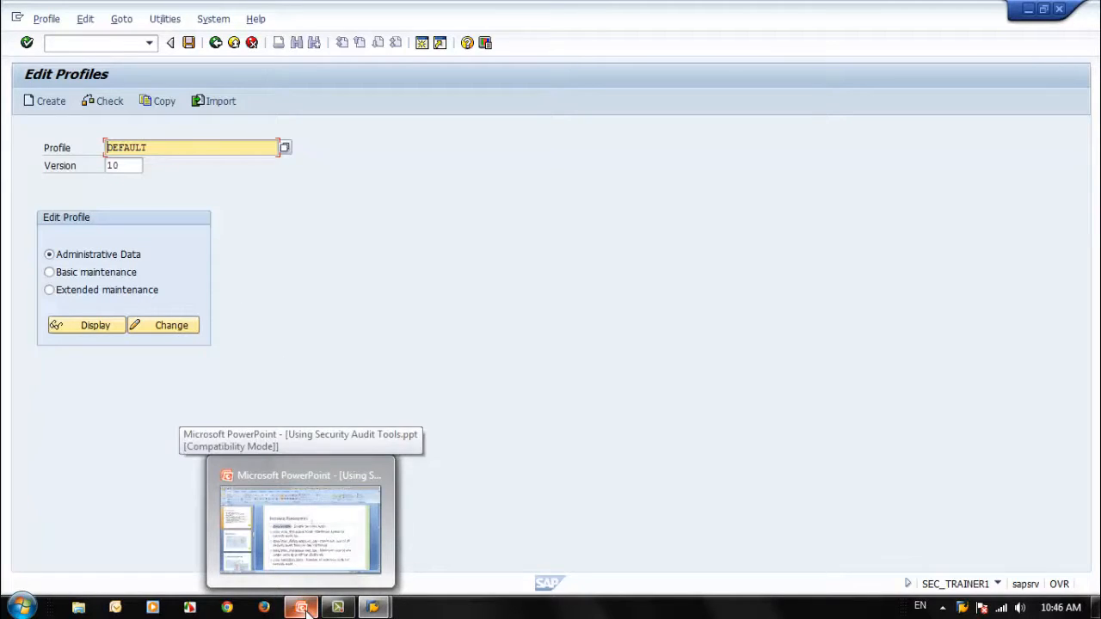
click(306, 611)
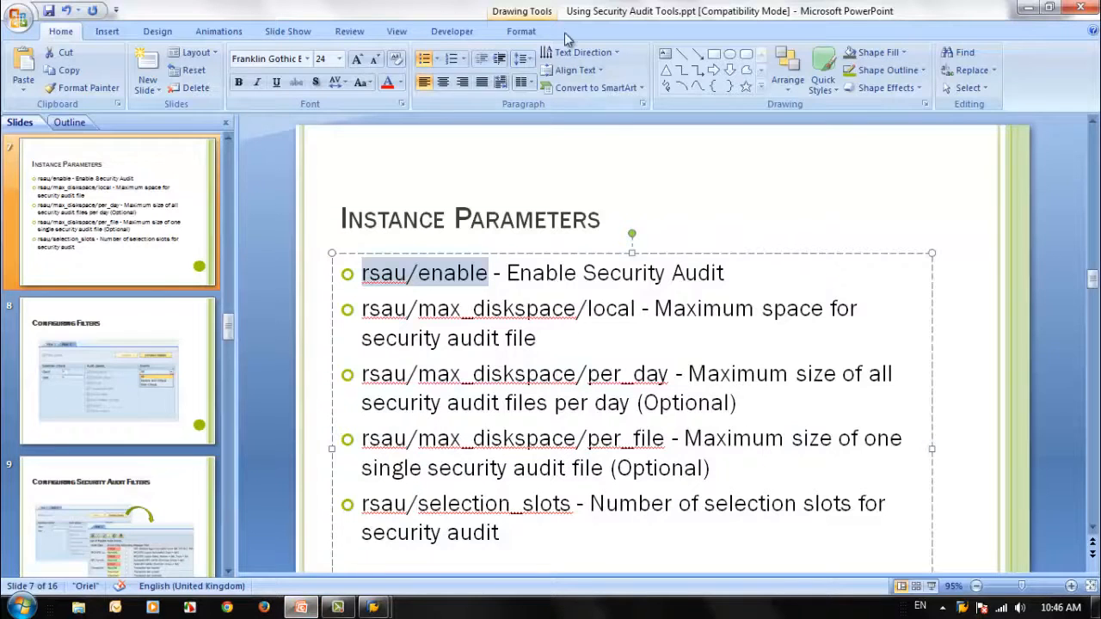
scroll(550, 482, down, 1)
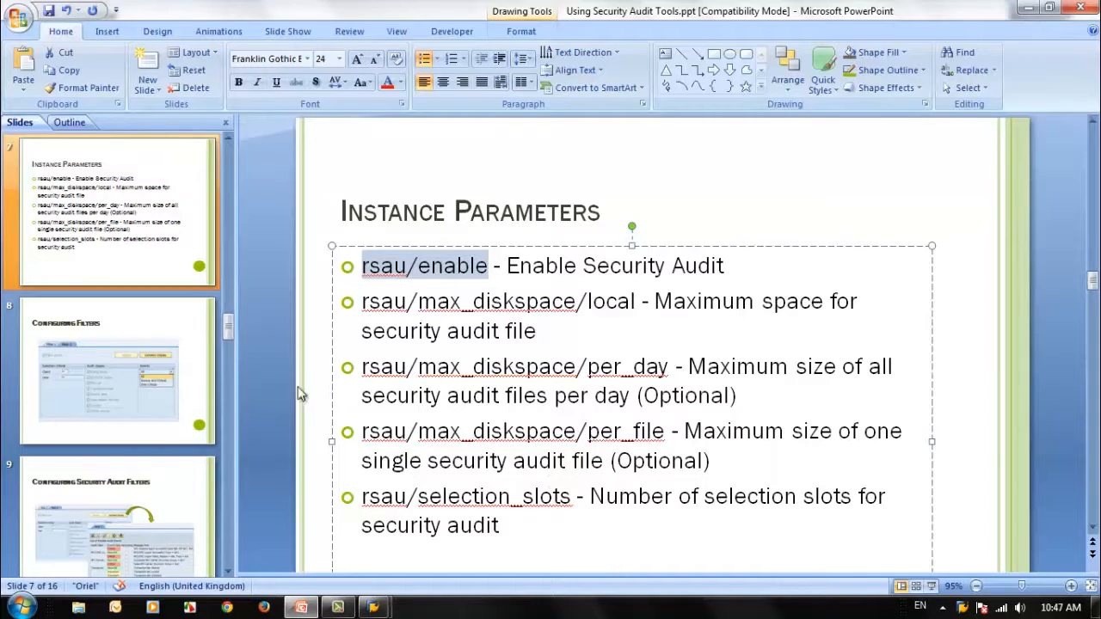
drag(363, 302, 637, 311)
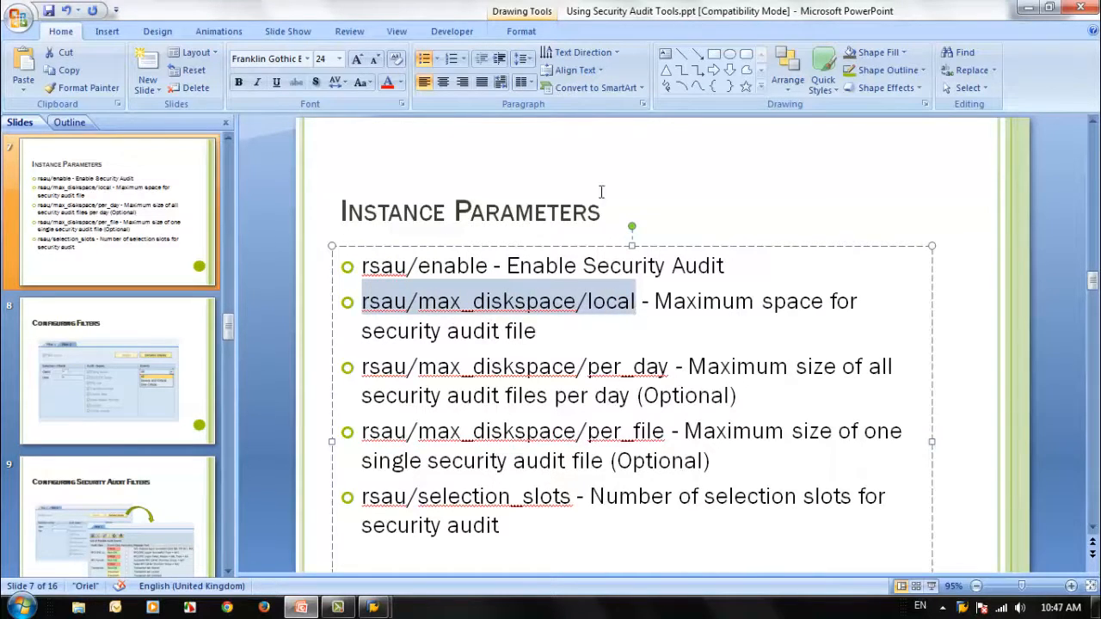
click(1030, 8)
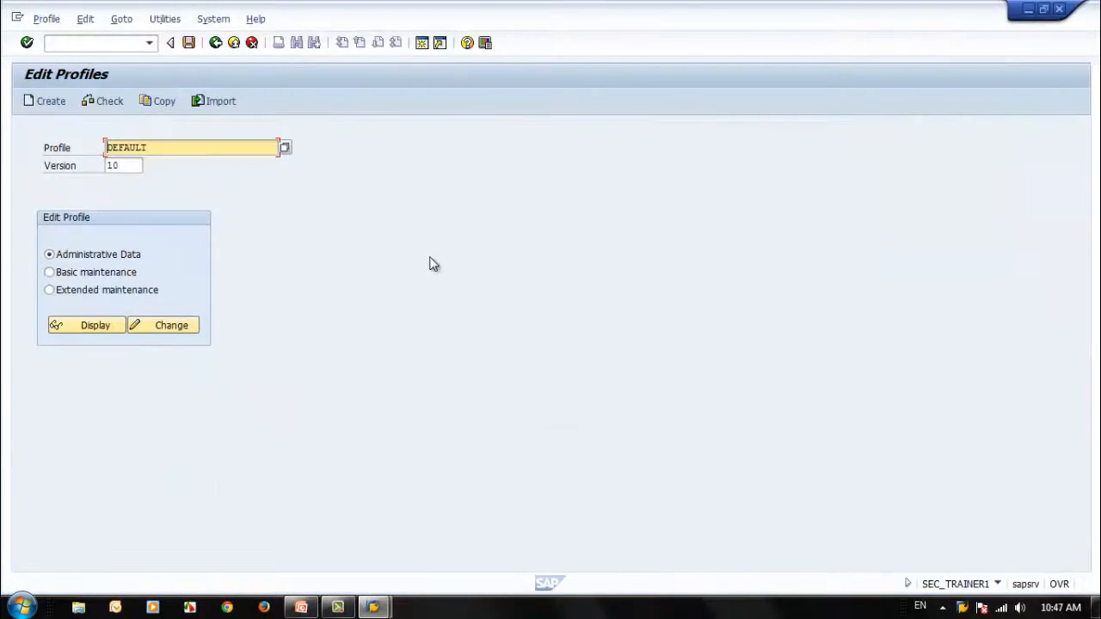
Step: Display version 10 of the DEFAULT profile in extended maintenance and return to the profile selection
click(66, 292)
click(89, 325)
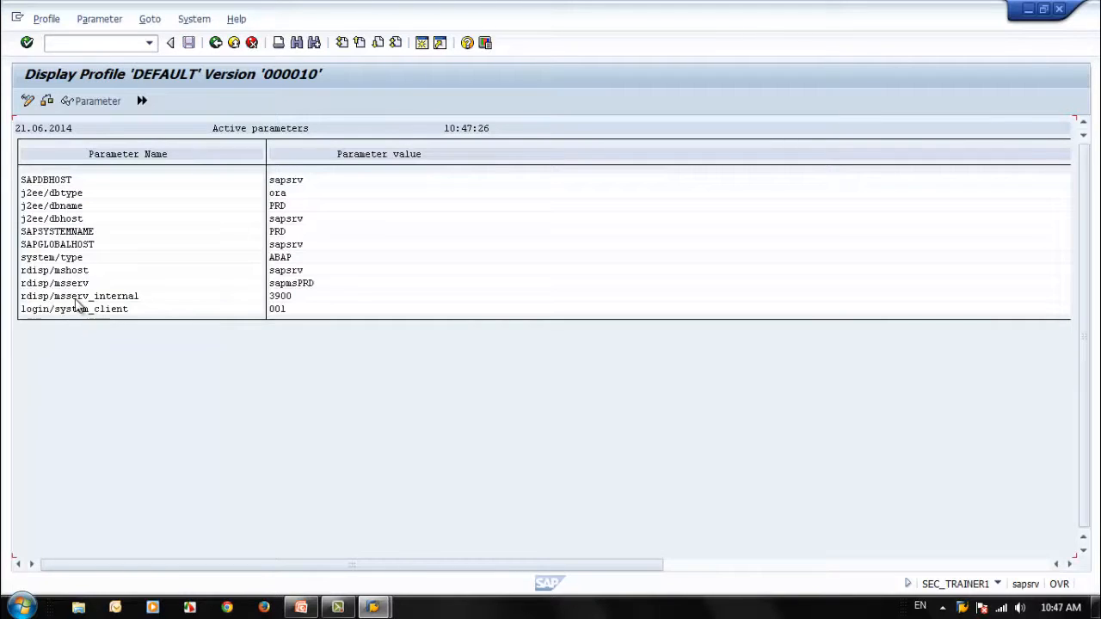
click(217, 43)
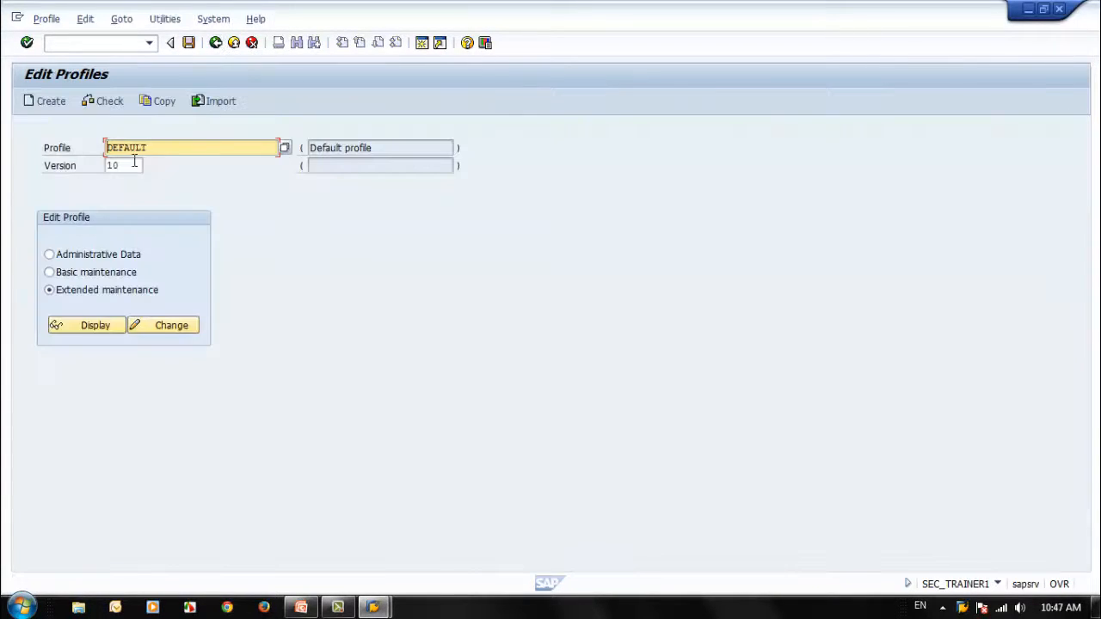
Step: Choose version 11 of the DEFAULT profile, display its parameters in extended maintenance, and return to SAP Easy Access
key(F4)
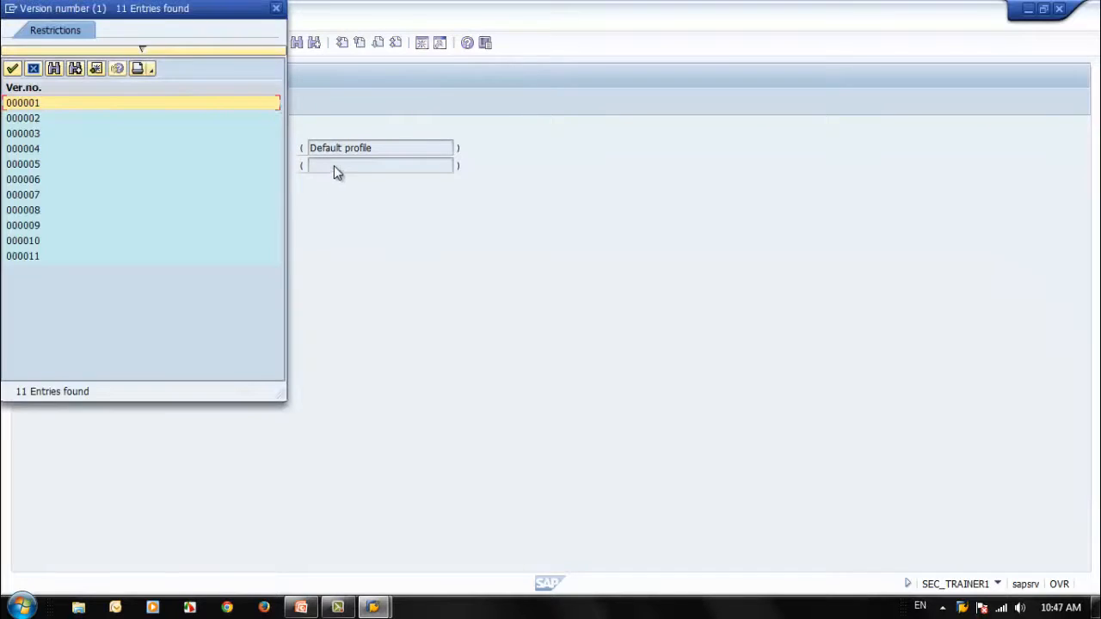
double_click(23, 256)
click(45, 292)
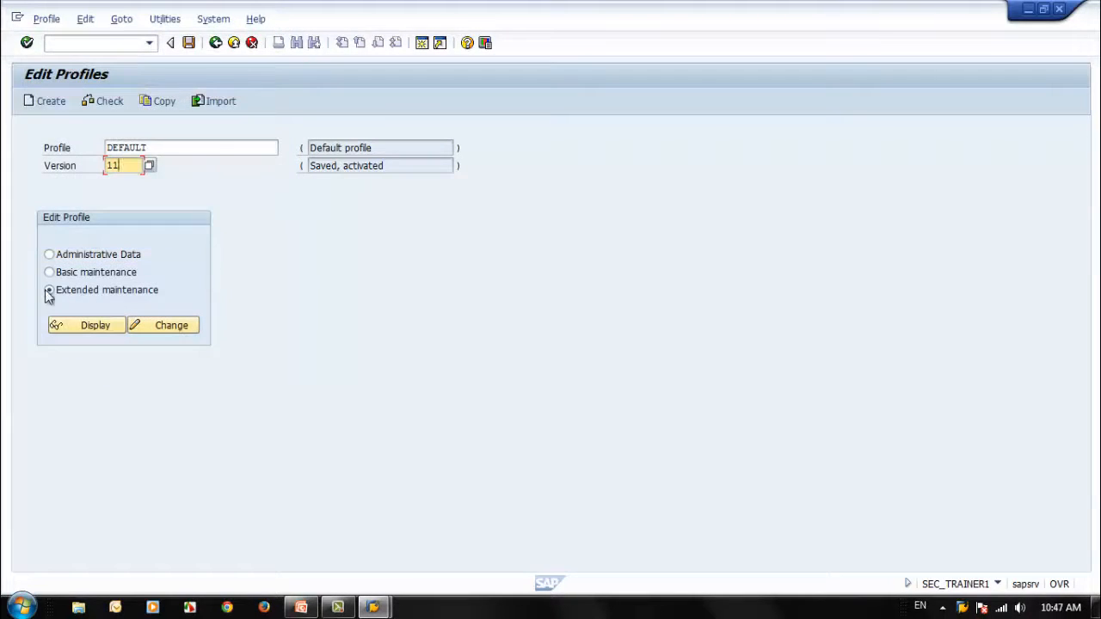
click(83, 321)
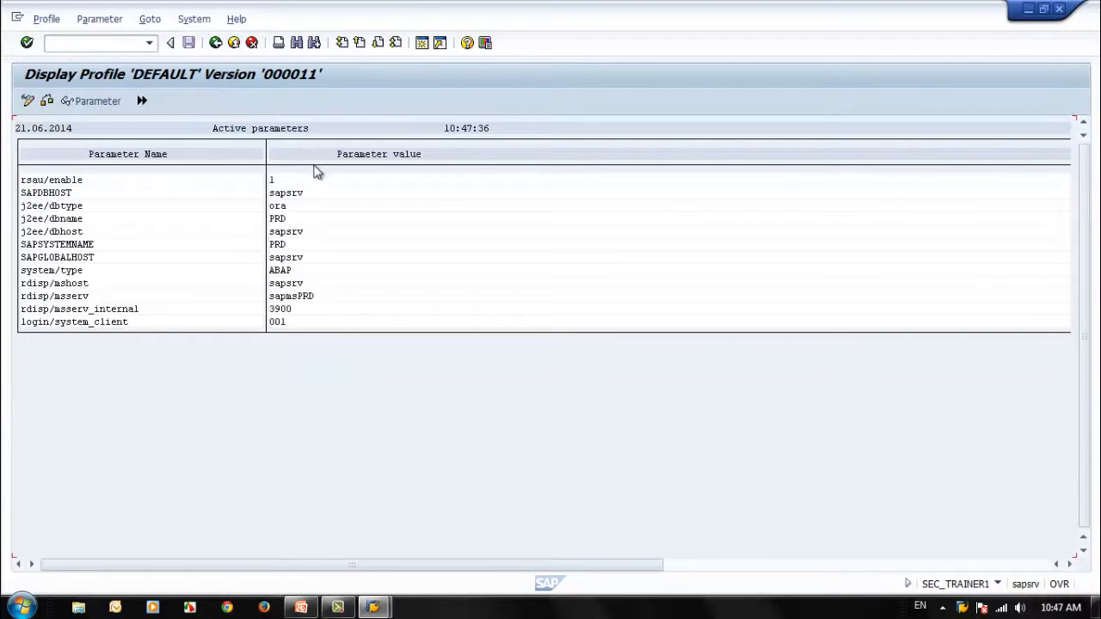
click(215, 45)
click(214, 44)
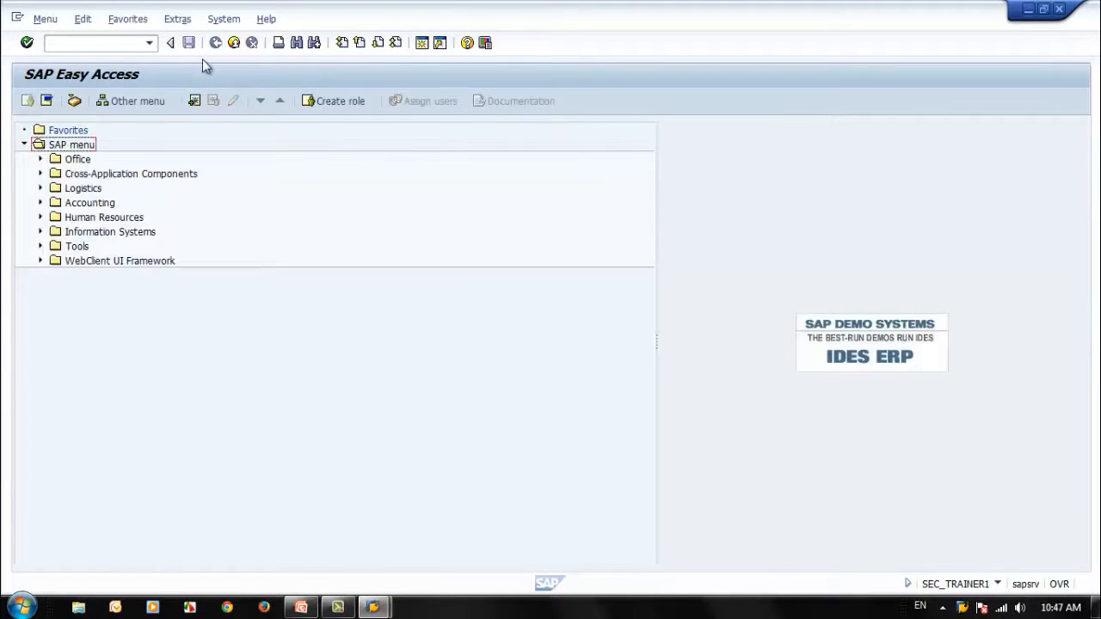
Step: Run transaction RZ11 for profile parameter maintenance
text(su)
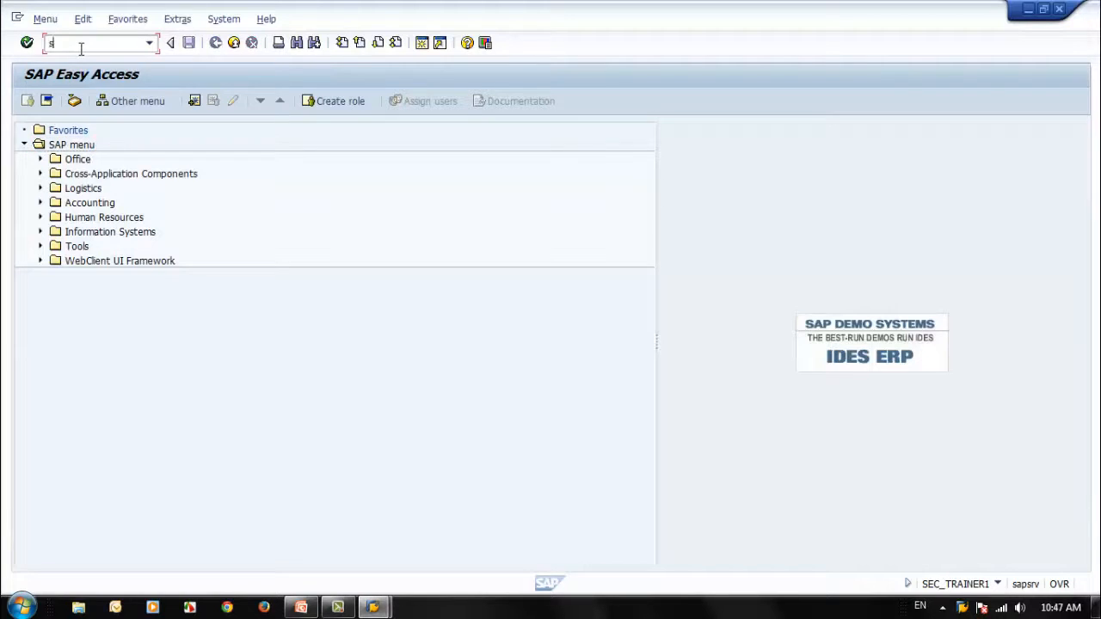
key(BackSpace)
key(BackSpace)
text(rz11)
key(Return)
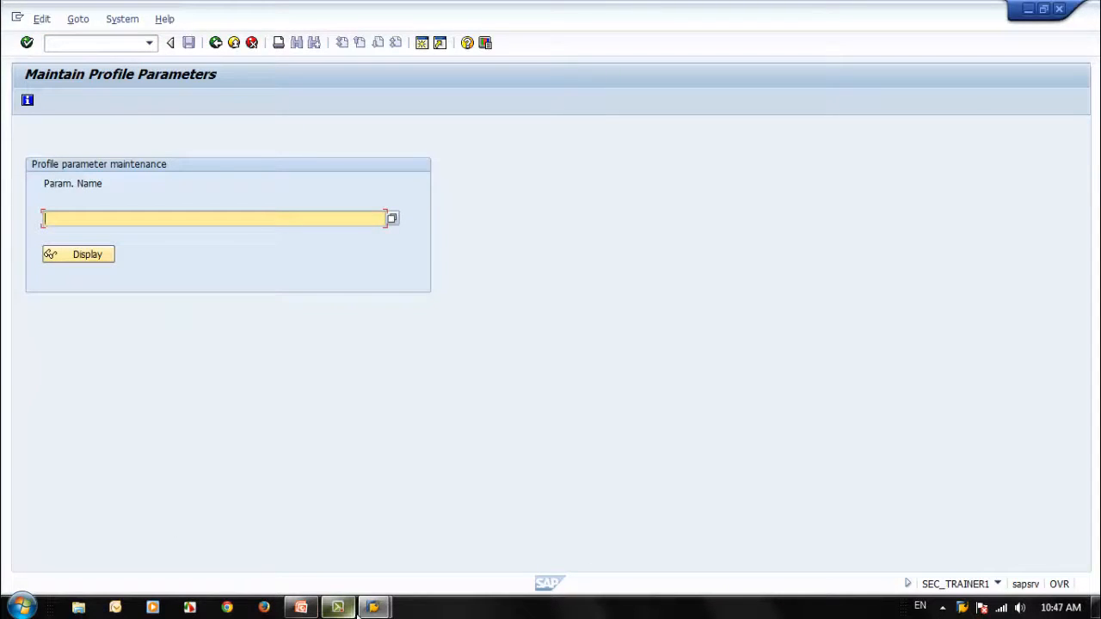
Step: Copy the parameter name rsau/enable from the PowerPoint slide, display its attributes in SAP, and return to the parameter entry
click(301, 607)
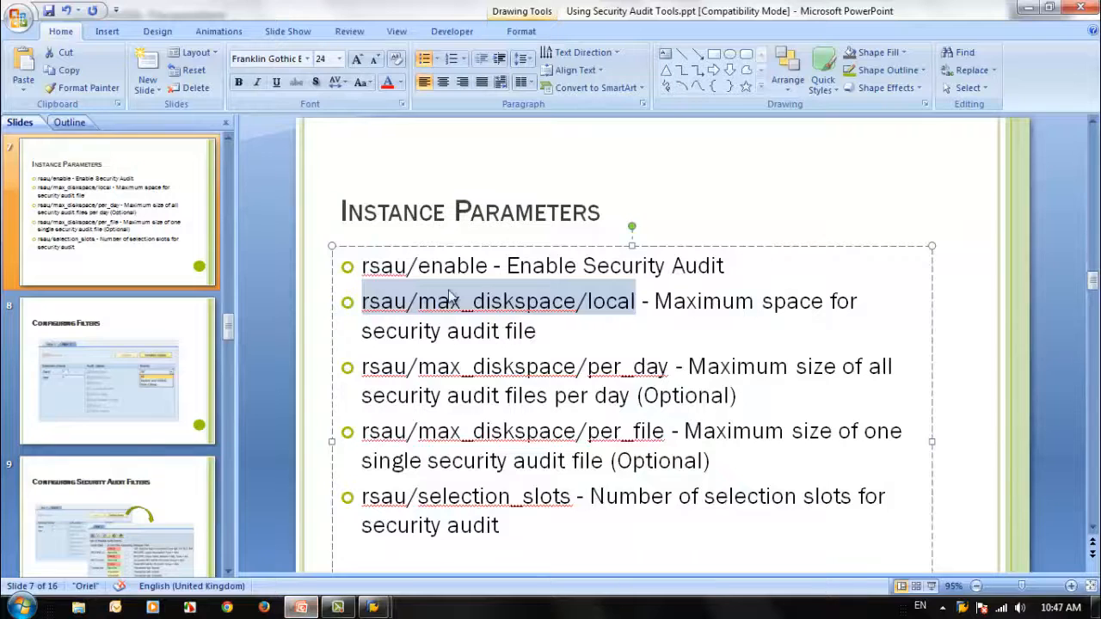
drag(488, 265, 366, 267)
key(ctrl+c)
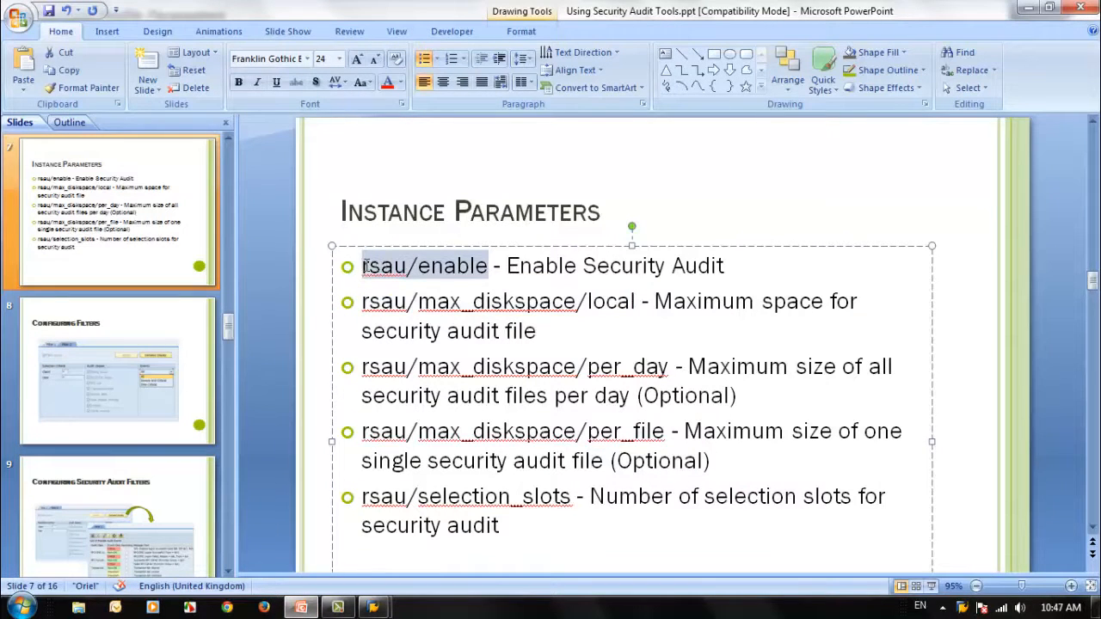
click(1029, 9)
key(ctrl+v)
click(89, 255)
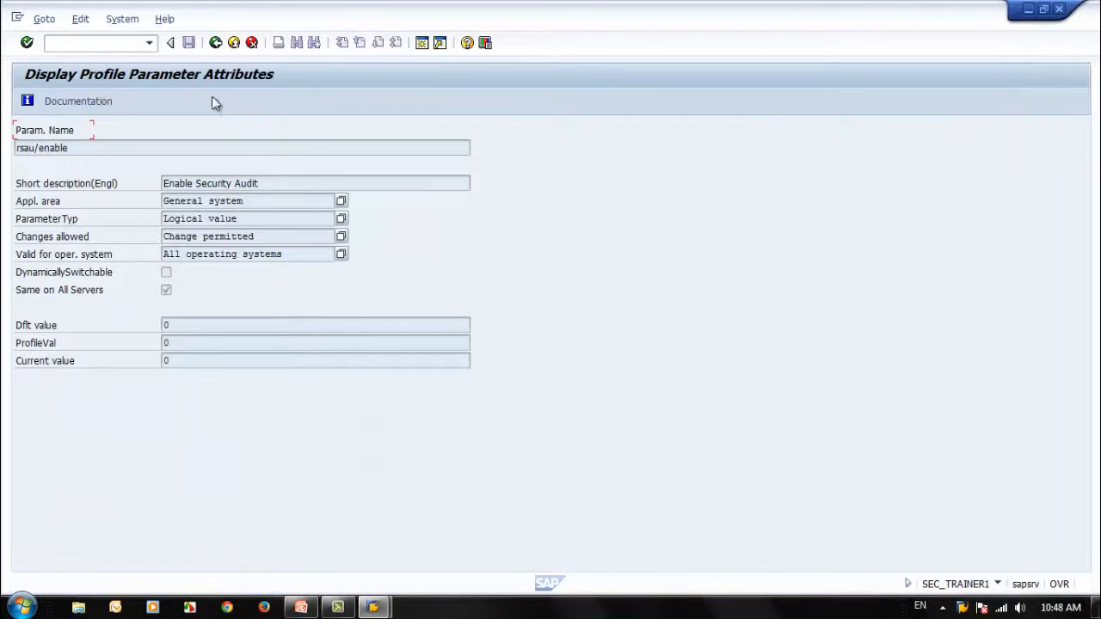
click(215, 42)
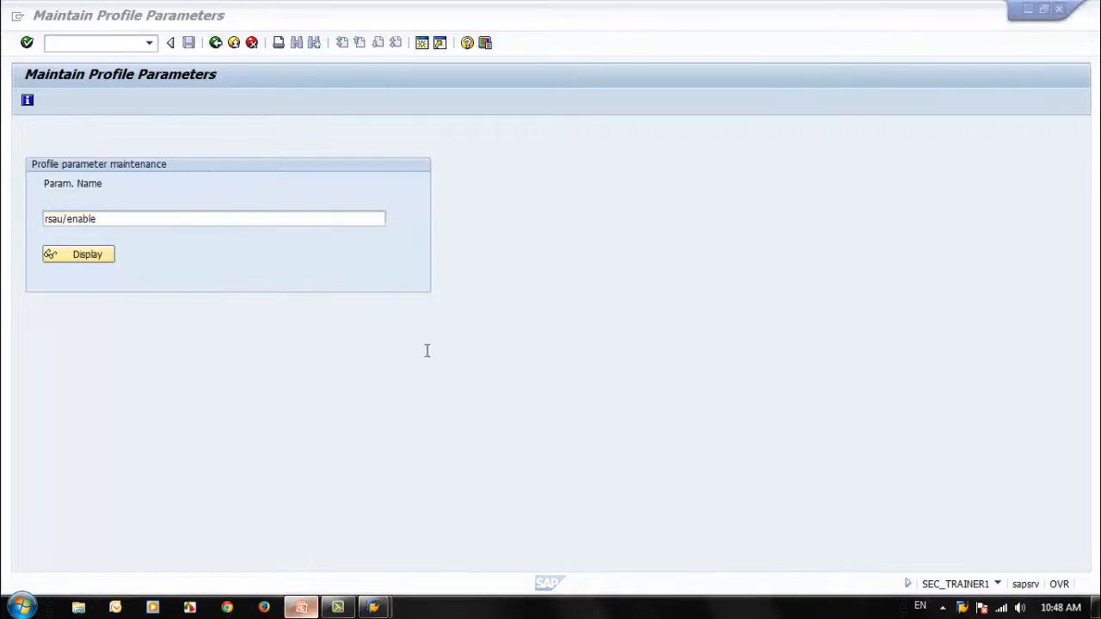
Step: Copy the parameter name rsau/max_diskspace/local from the PowerPoint slide and display its attributes in SAP
key(alt+Tab)
click(486, 303)
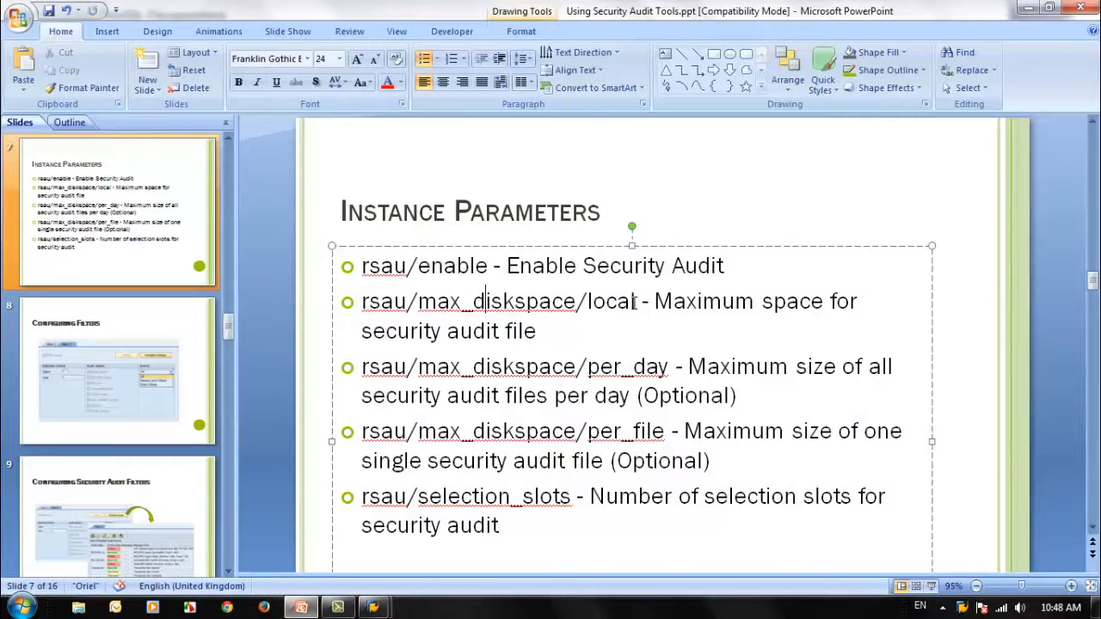
drag(635, 301, 361, 301)
key(ctrl+c)
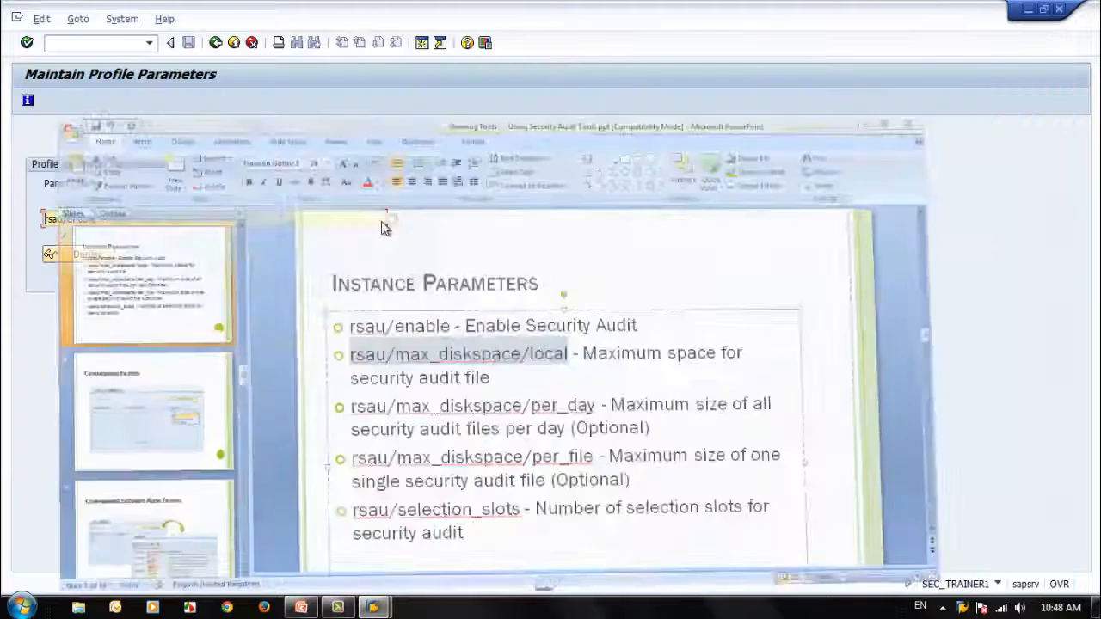
click(1028, 8)
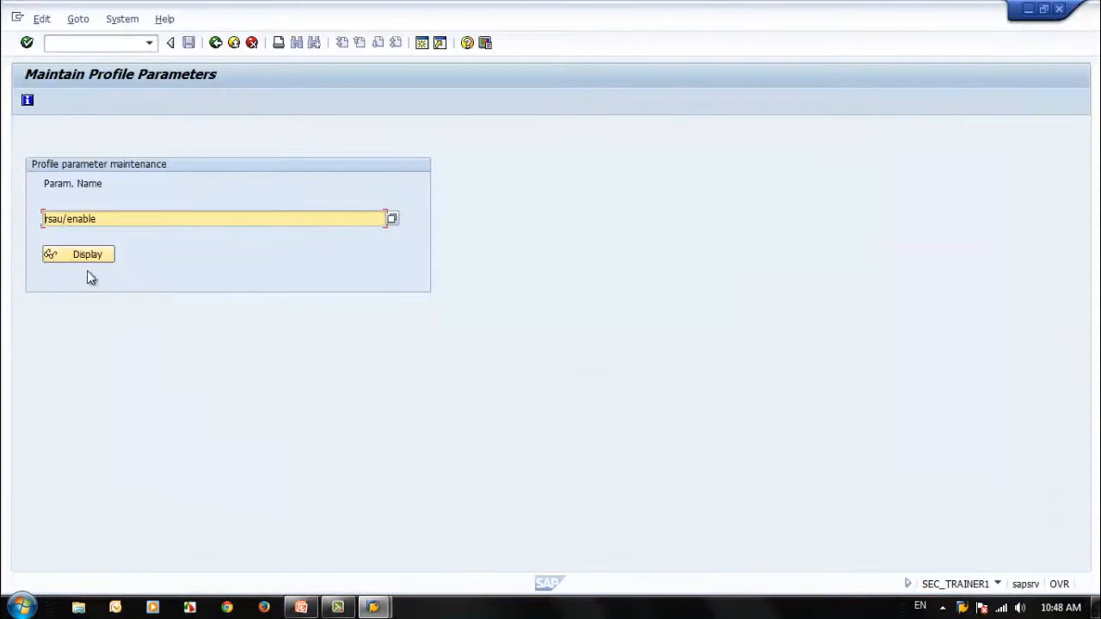
key(ctrl+v)
click(103, 256)
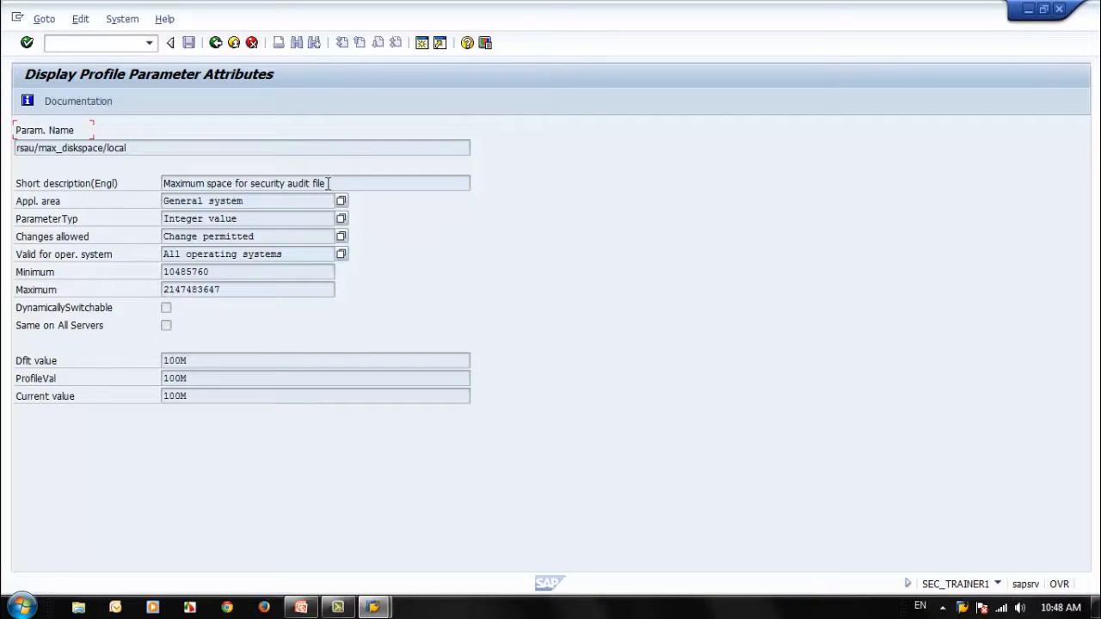
Step: Check the default value of rsau/max_diskspace/local, read the parameter's documentation, and close the documentation
click(185, 360)
double_click(184, 361)
click(95, 102)
drag(270, 129, 695, 98)
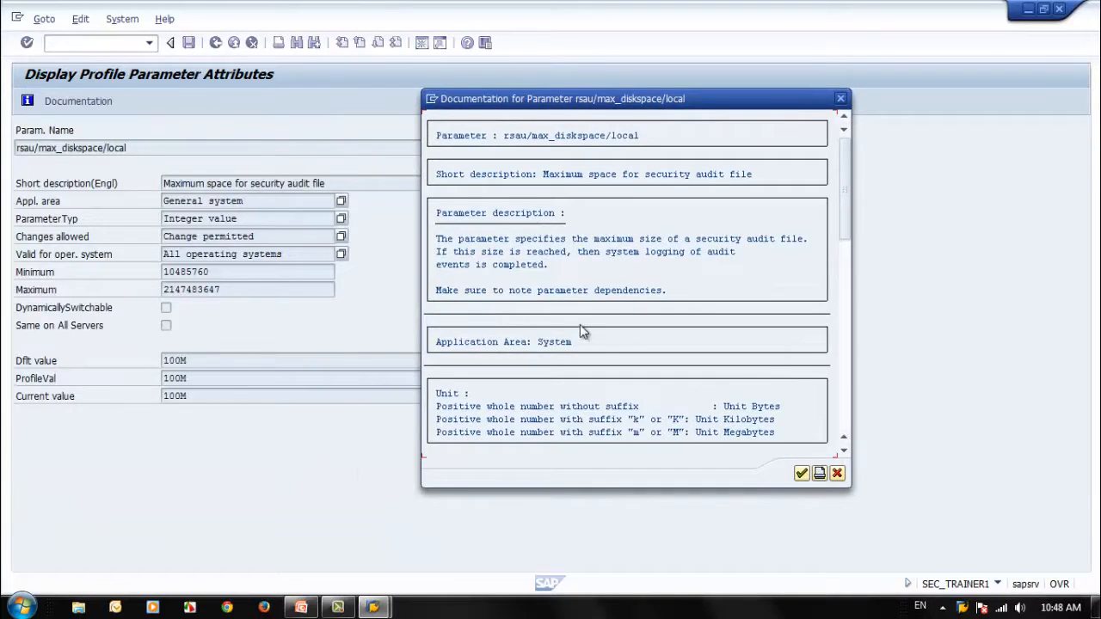
scroll(581, 332, down, 1)
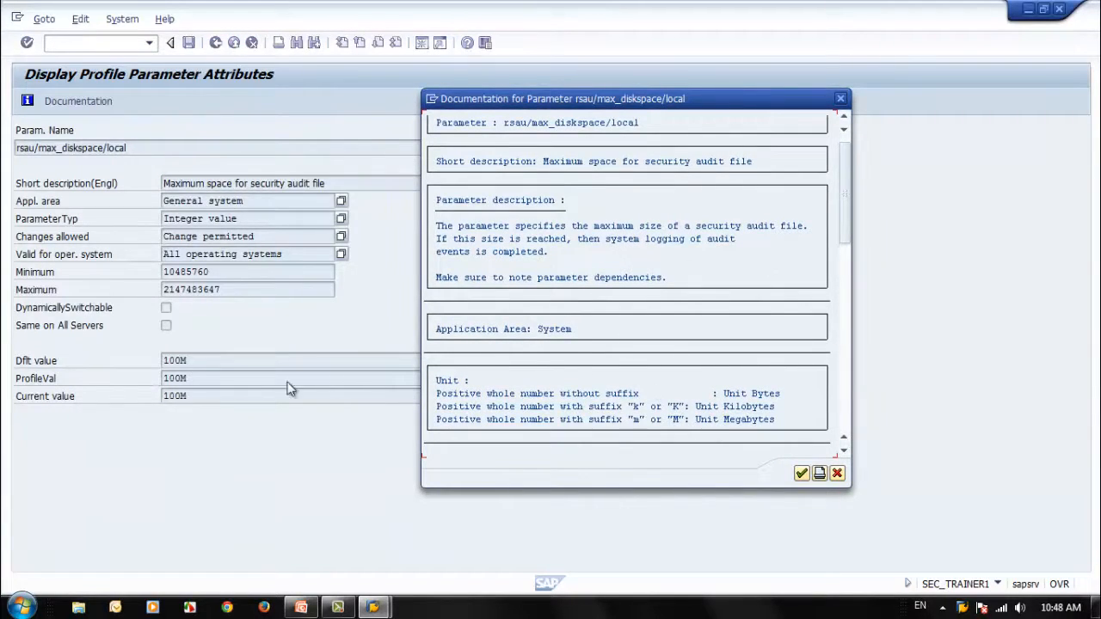
scroll(550, 294, up, 1)
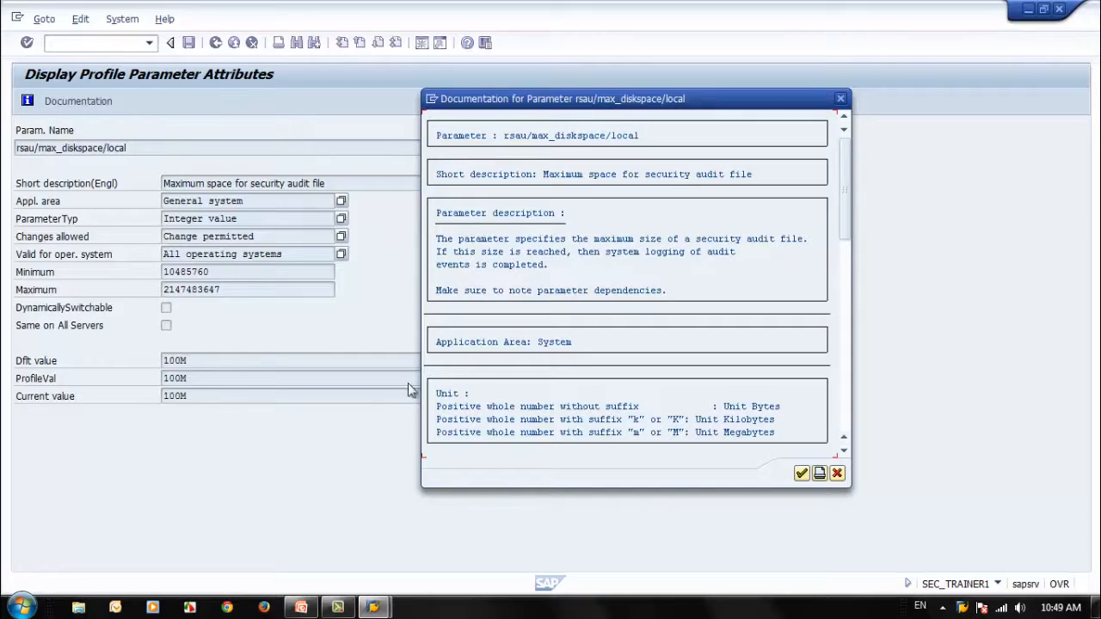
click(802, 474)
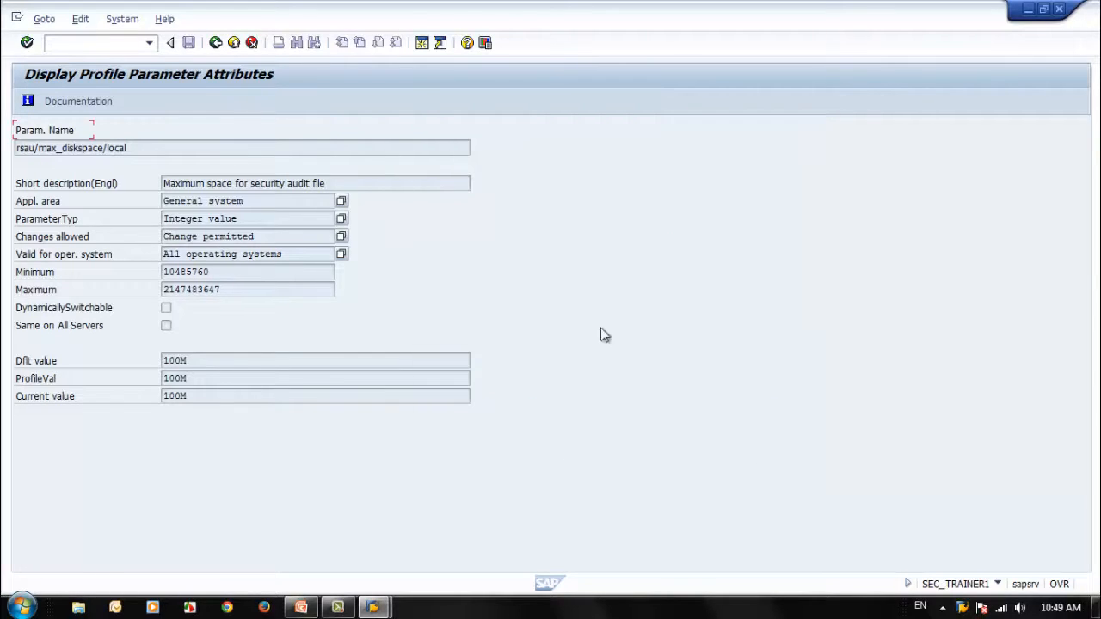
Step: Copy the parameter name rsau/max_diskspace/per_day from the PowerPoint slide and display its attributes in SAP
mouse_move(301, 610)
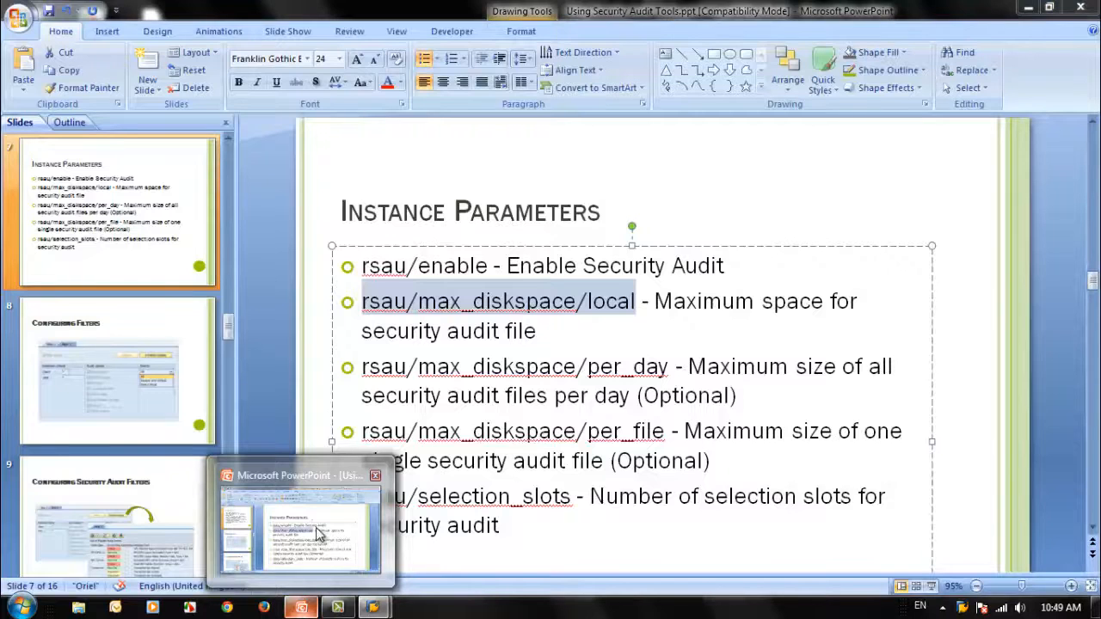
click(315, 528)
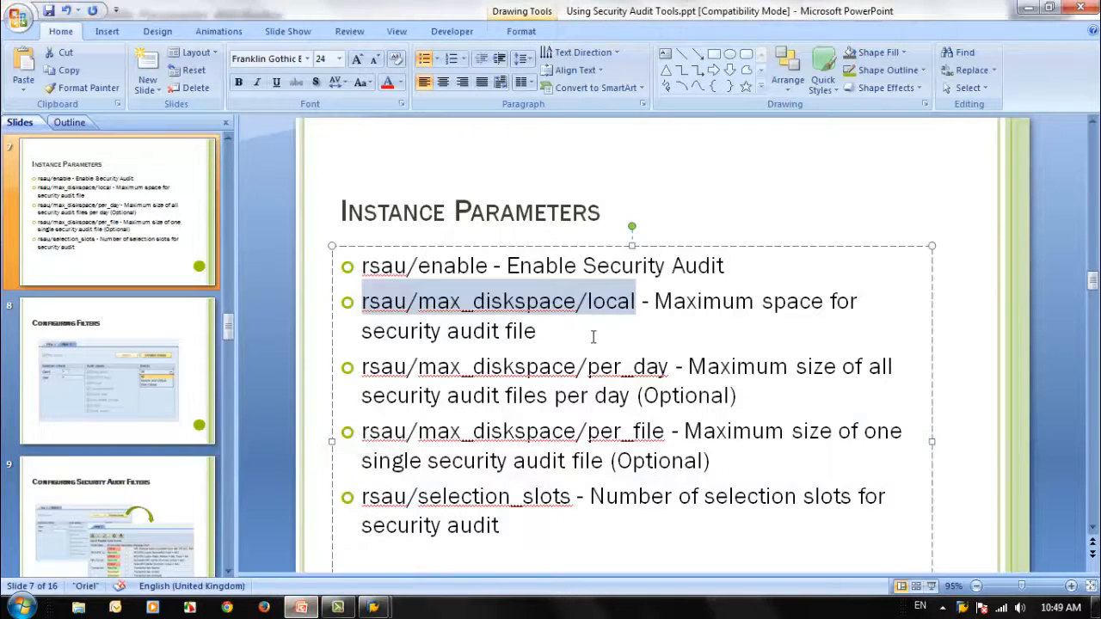
click(1029, 8)
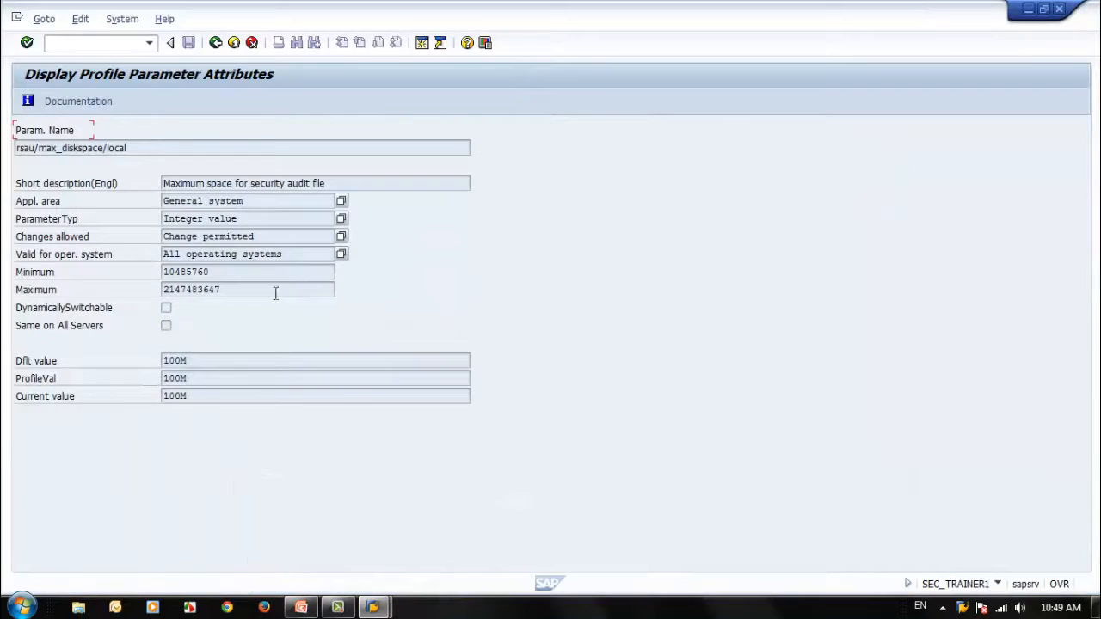
click(301, 608)
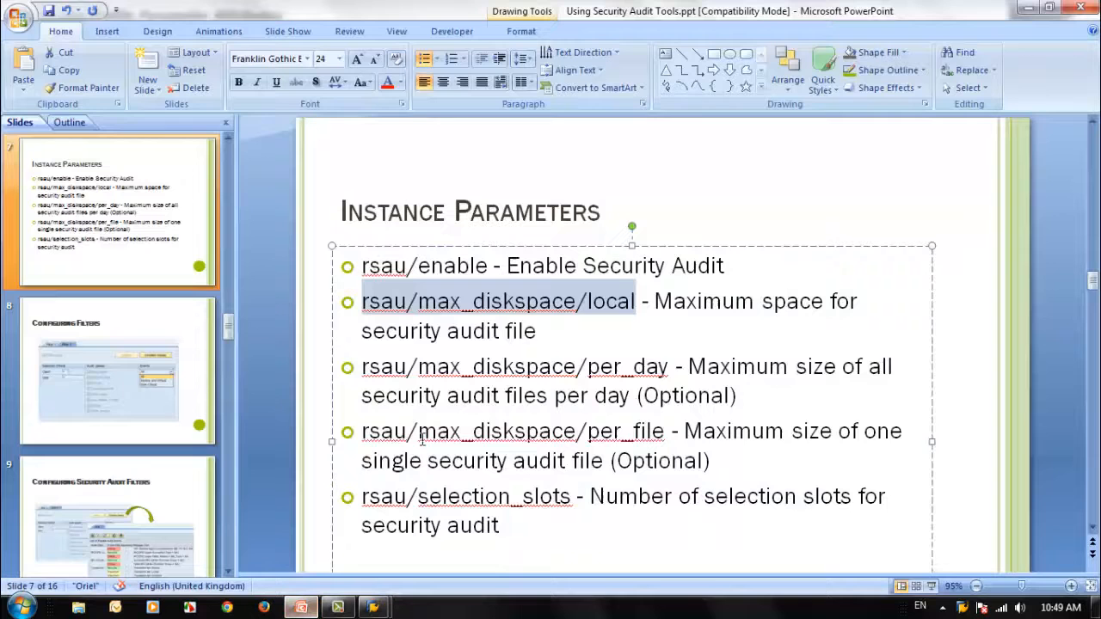
drag(670, 367, 361, 368)
key(ctrl+c)
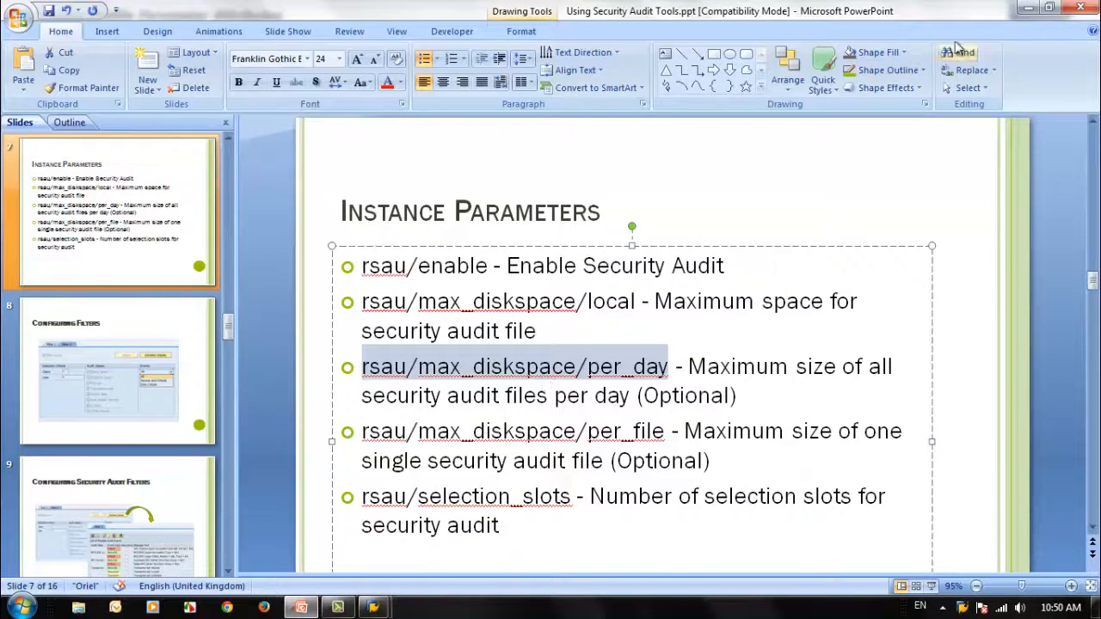
click(1029, 8)
click(215, 42)
drag(182, 218, 43, 220)
key(ctrl+v)
click(90, 258)
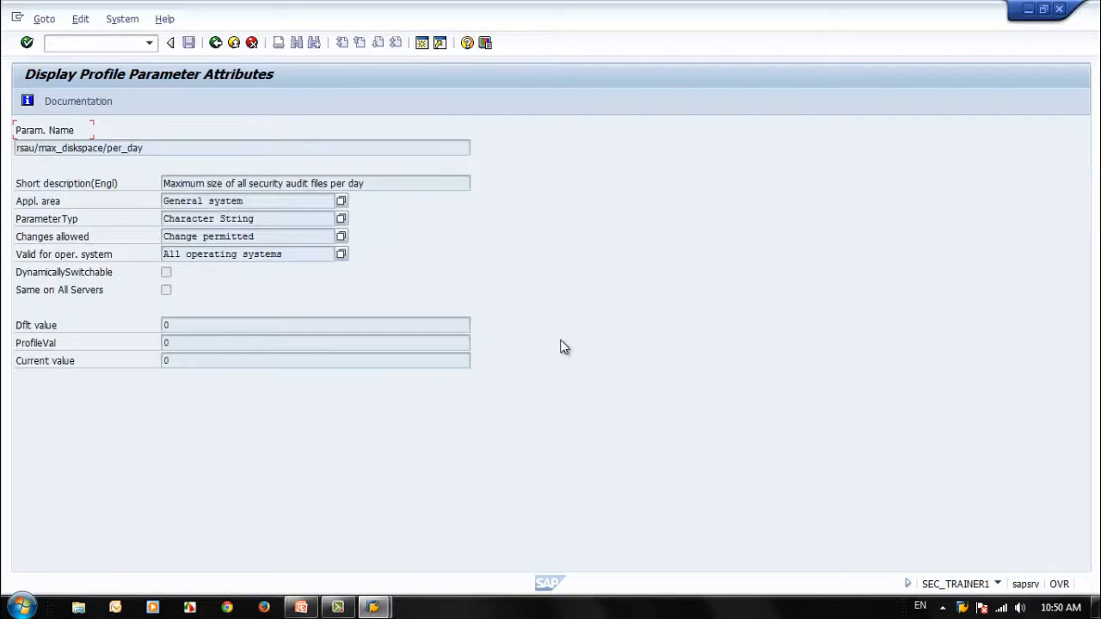
Step: Read the documentation of the parameter rsau/max_diskspace/per_day and close it
click(96, 104)
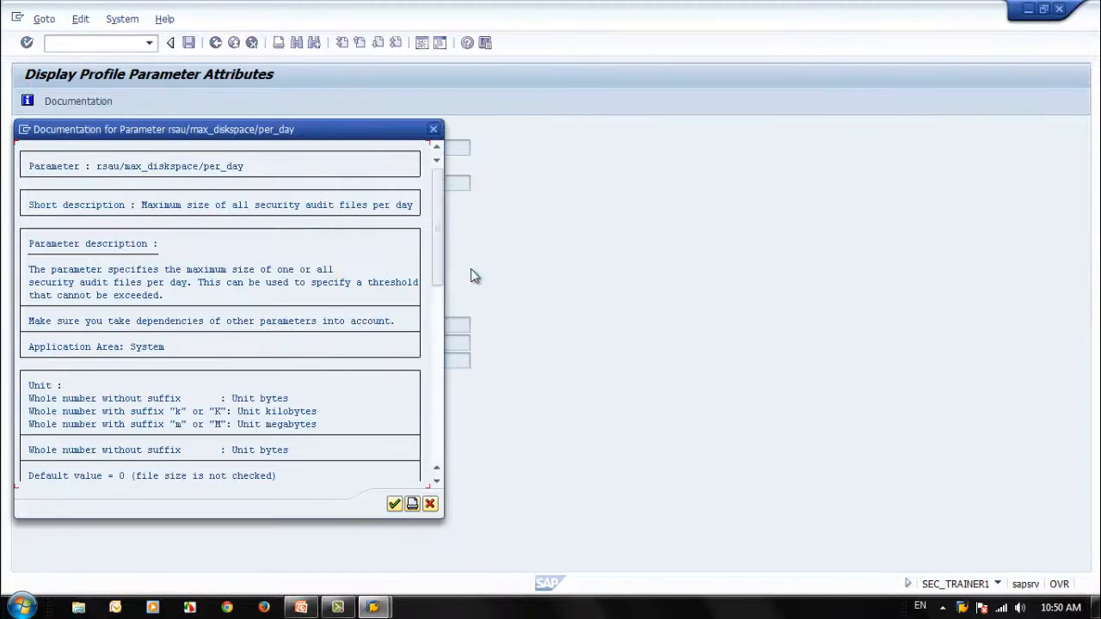
drag(295, 128, 725, 116)
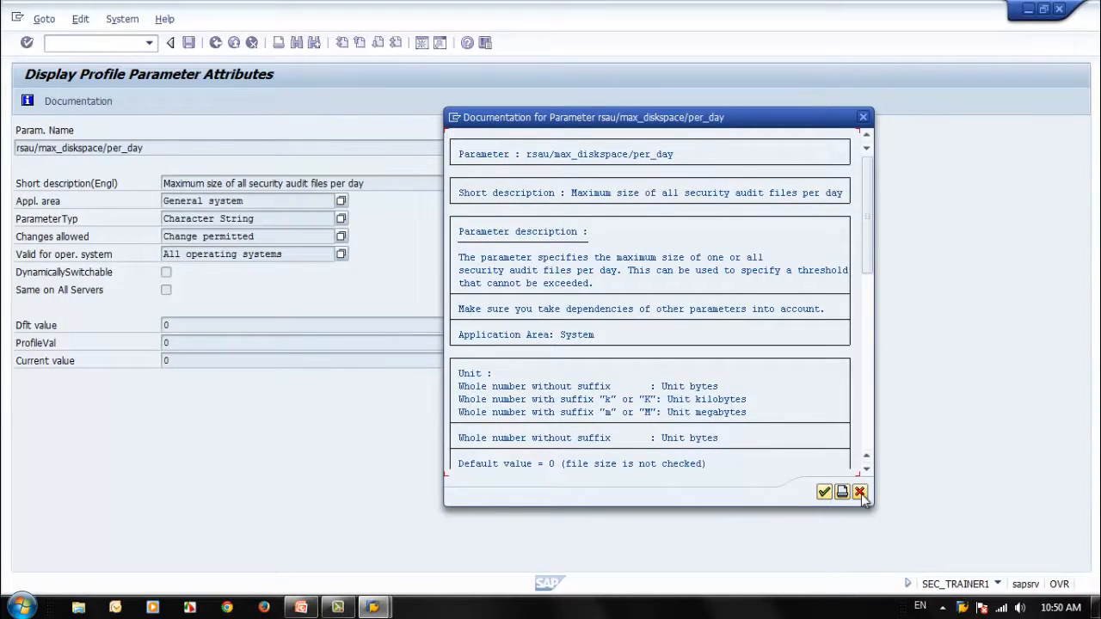
key(Return)
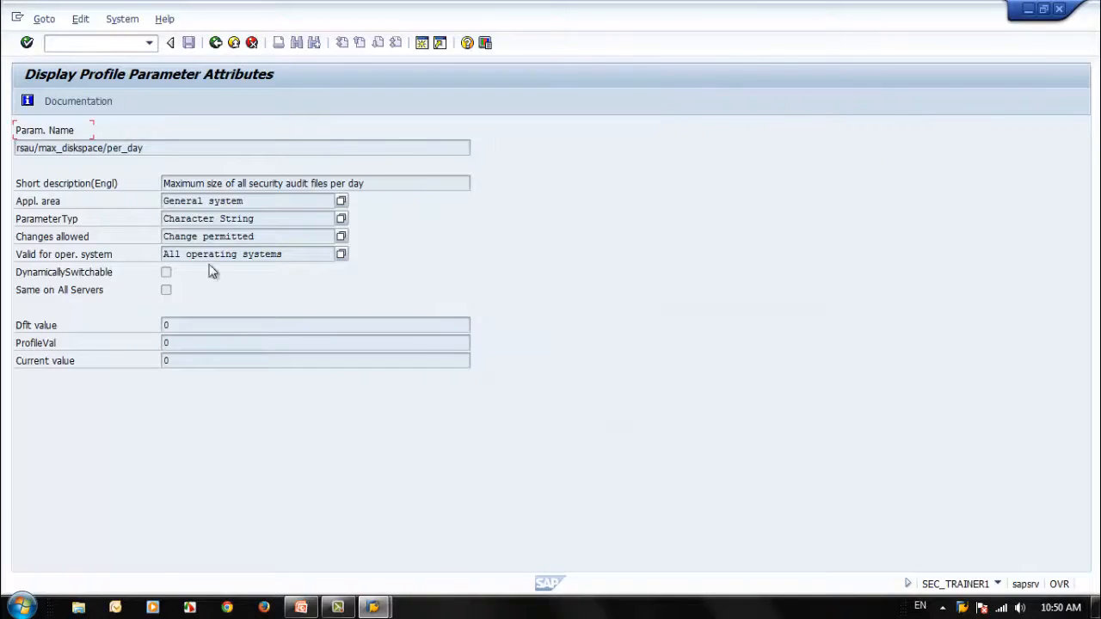
Step: Copy the parameter name rsau/selection_slots from the PowerPoint slide and display its attributes in SAP
mouse_move(302, 616)
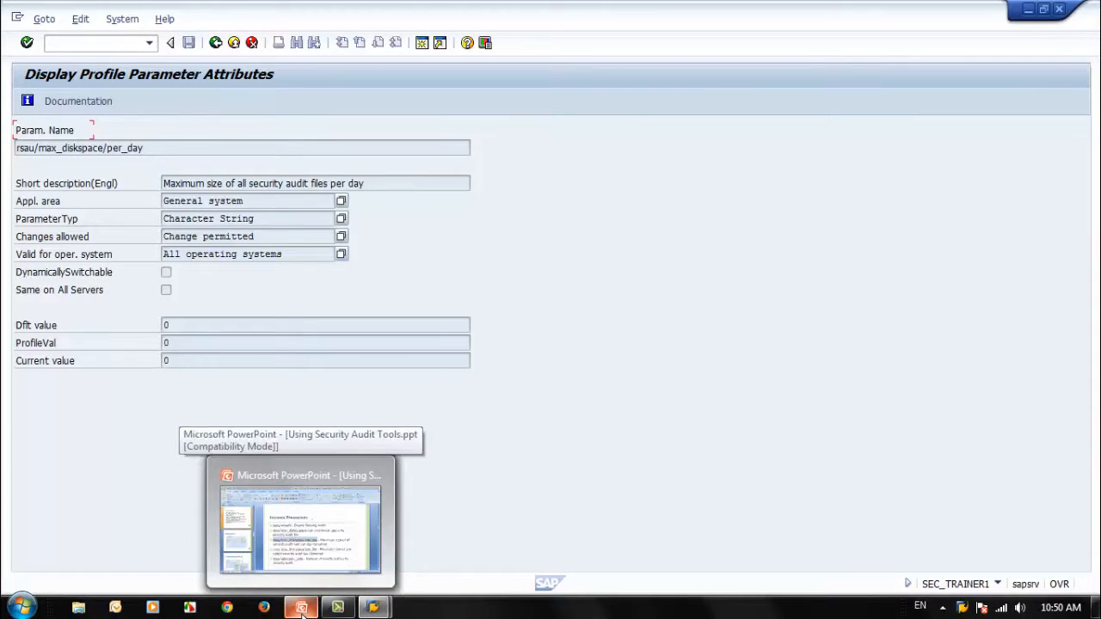
click(306, 557)
click(634, 431)
drag(634, 431, 365, 440)
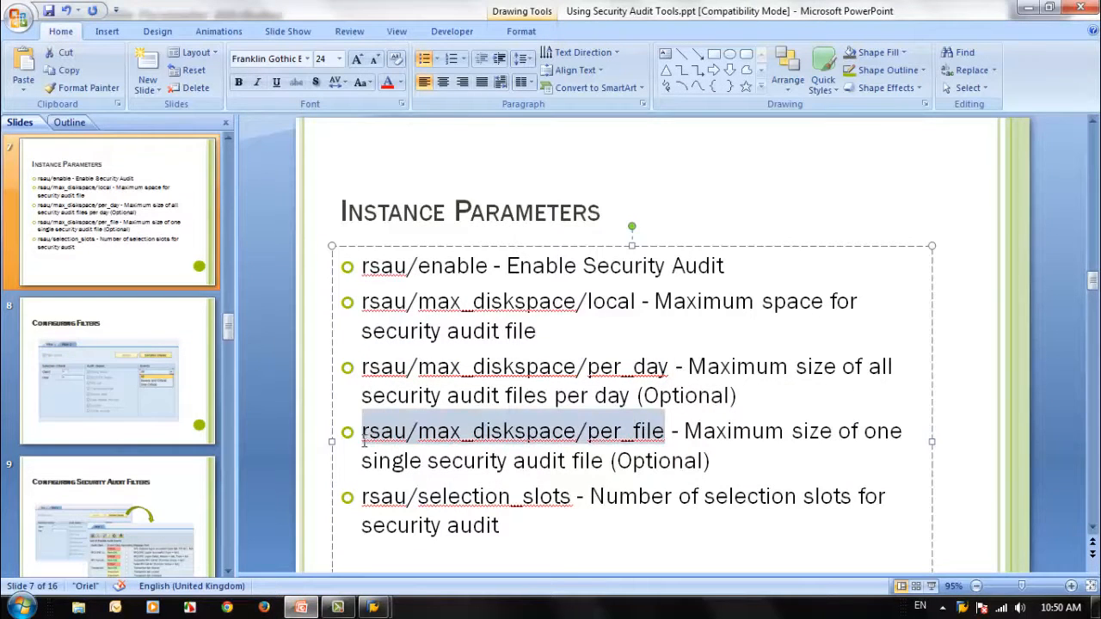
drag(571, 497, 356, 499)
key(ctrl+c)
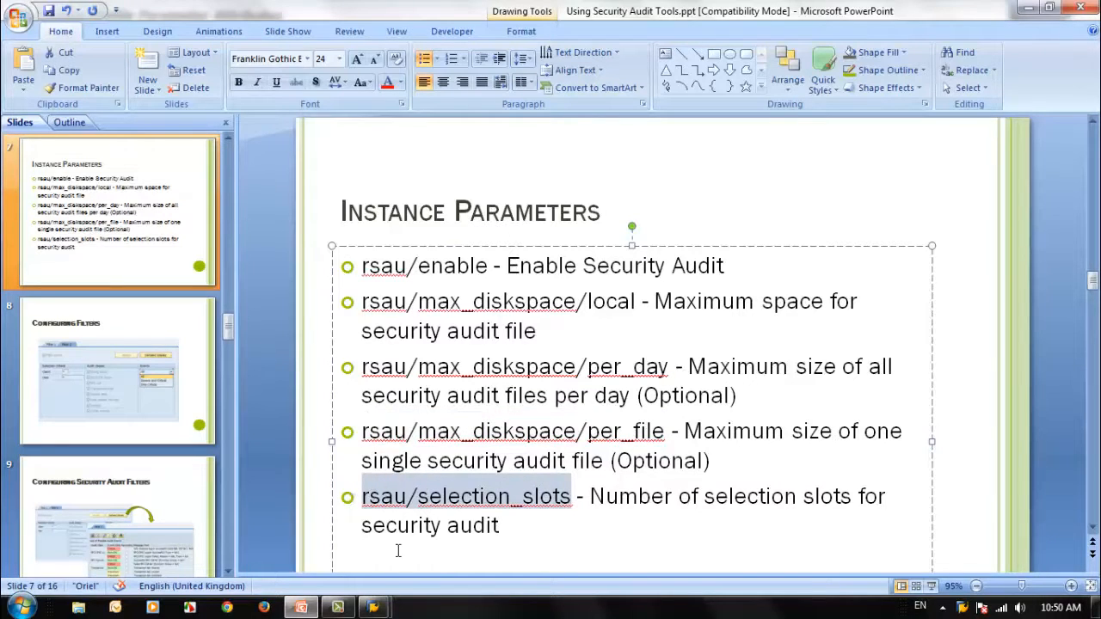
click(370, 609)
click(418, 551)
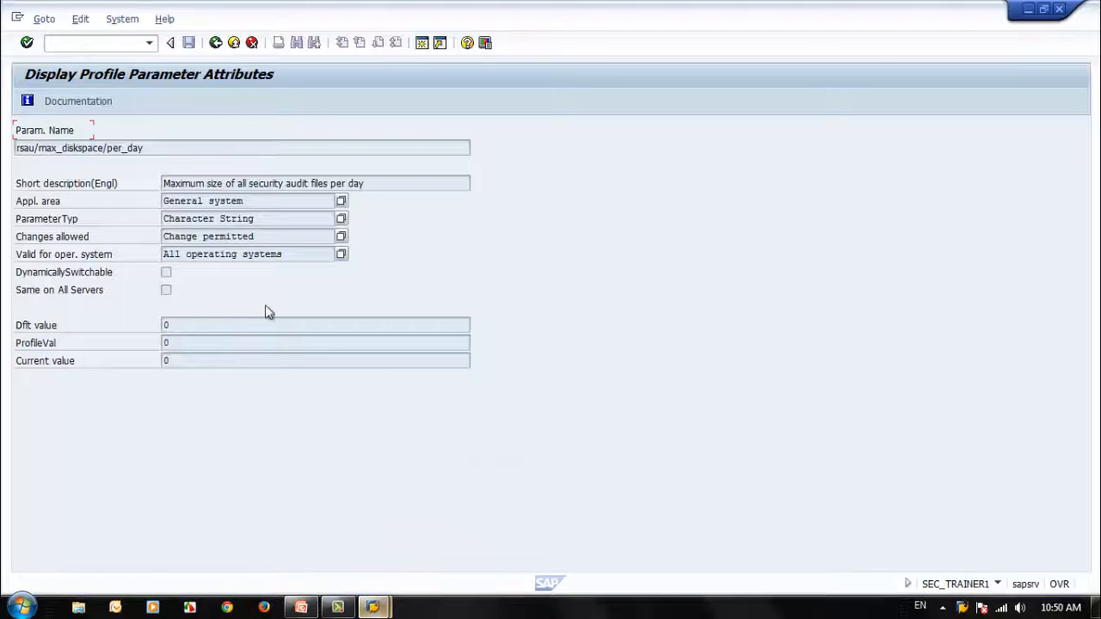
click(214, 43)
drag(181, 219, 43, 220)
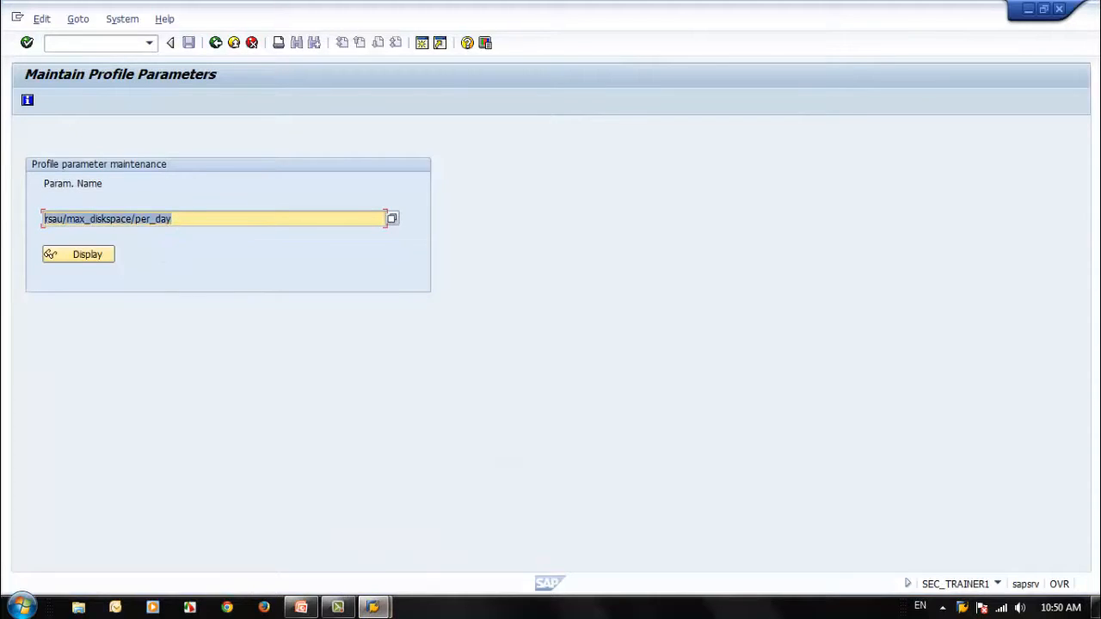
key(ctrl+v)
click(90, 256)
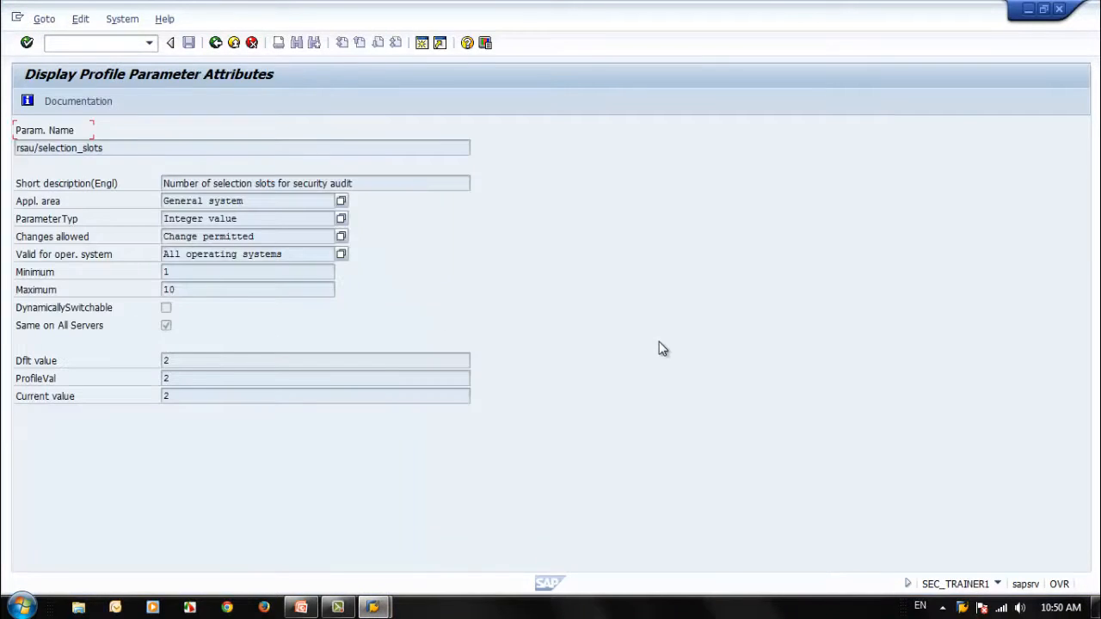
Step: Check the profile value and maximum of rsau/selection_slots, and return to the SAP Easy Access screen
click(177, 378)
click(193, 290)
double_click(189, 377)
click(215, 43)
click(216, 43)
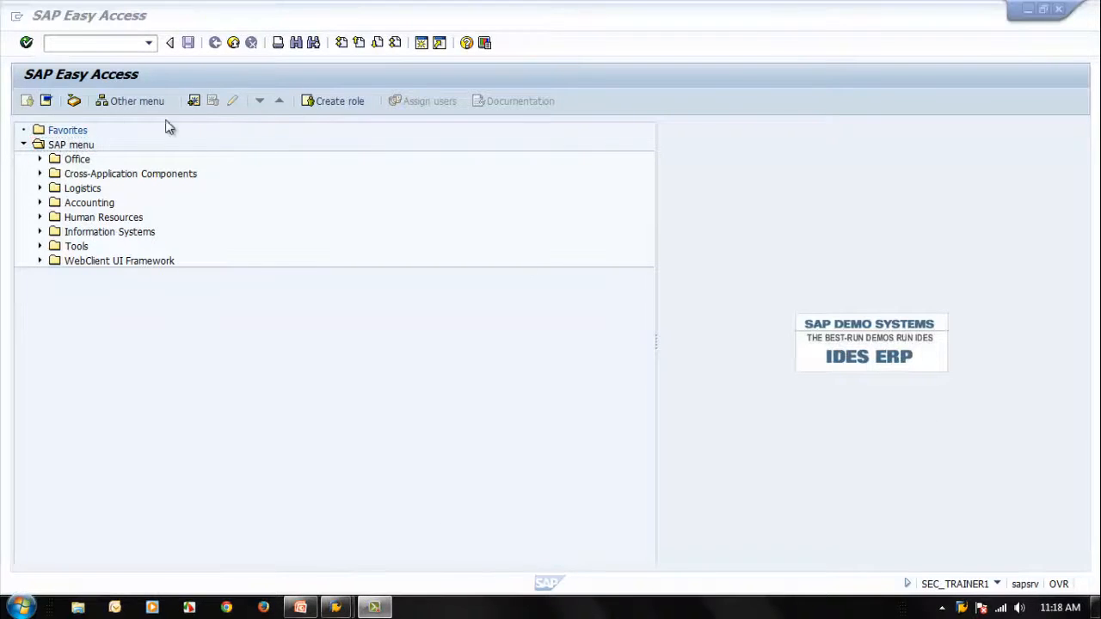
Step: Open transaction rz11 and display the attributes of the parameter rsau/enable
click(81, 42)
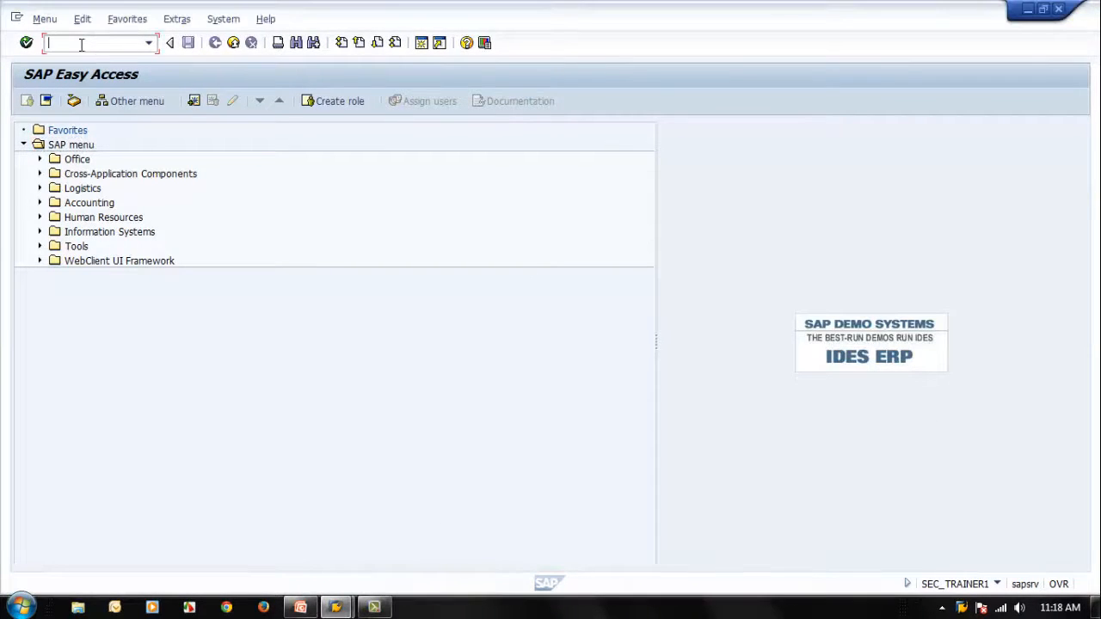
text(f)
text(z)
text(11)
key(Return)
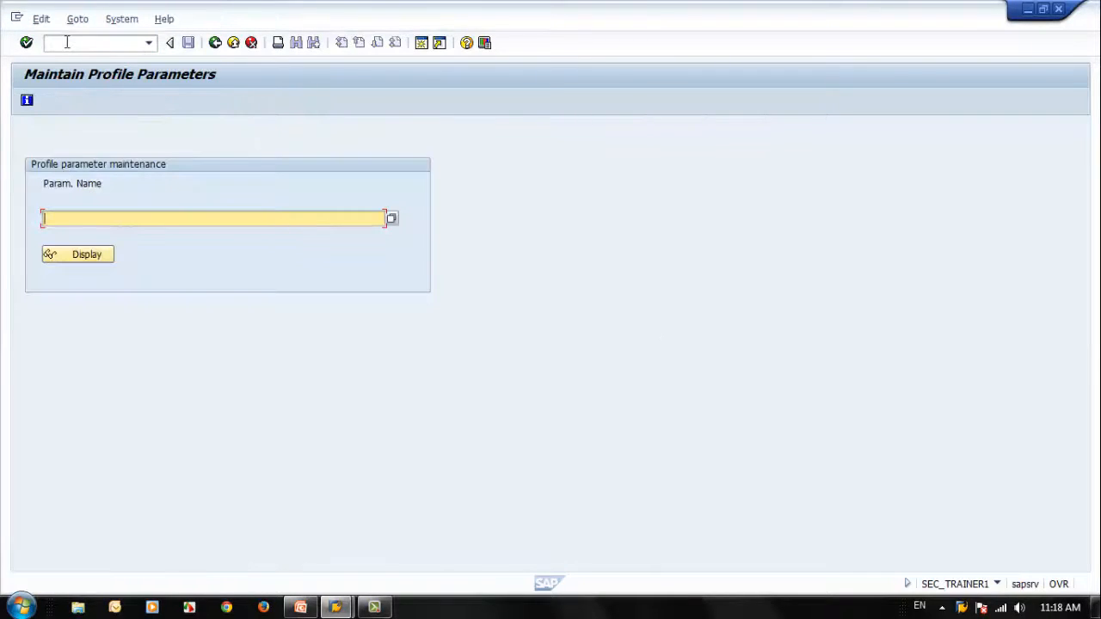
text(rsau/enable)
click(102, 258)
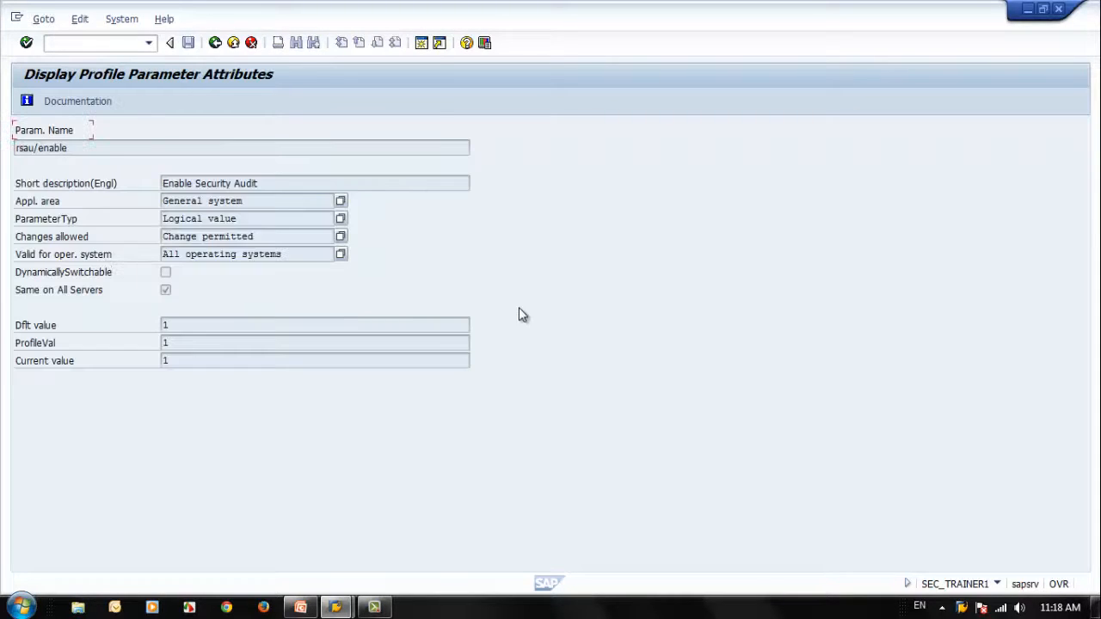
Step: Check the profile value of rsau/enable and return to the parameter maintenance screen
drag(186, 343, 143, 341)
click(190, 344)
click(216, 43)
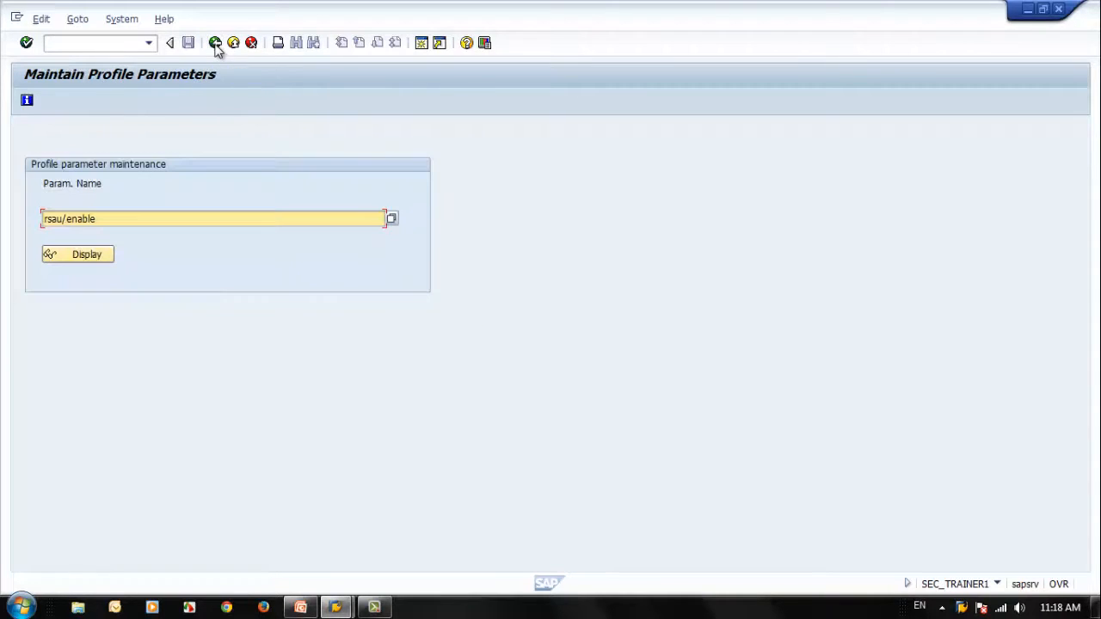
Step: Switch to PowerPoint to view the Configuring Filters slide, and return to SAP
click(301, 607)
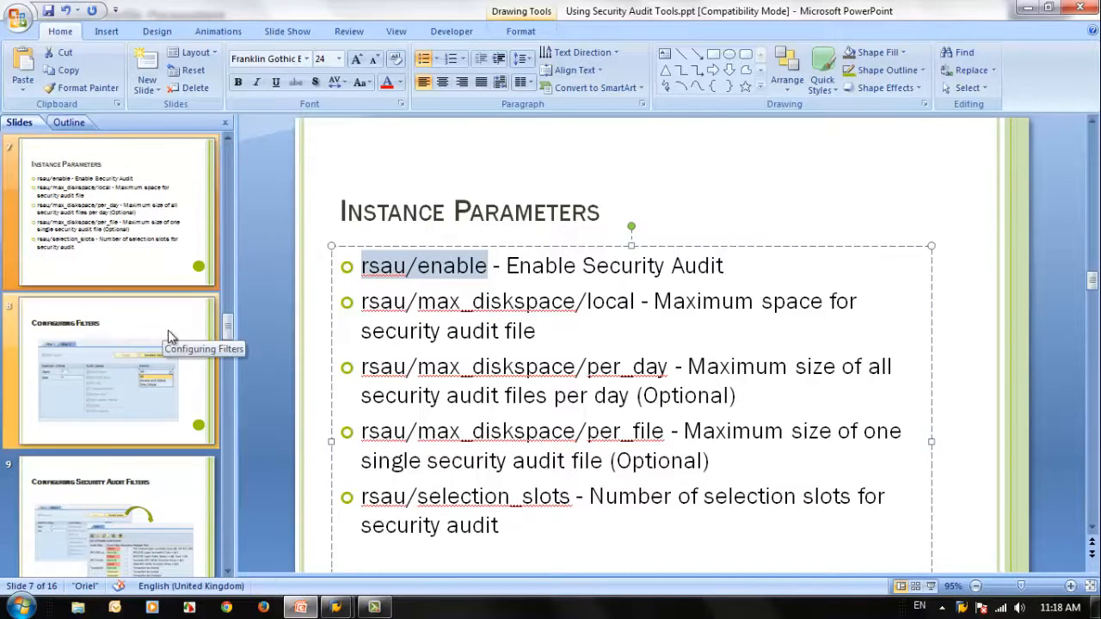
click(105, 245)
click(99, 362)
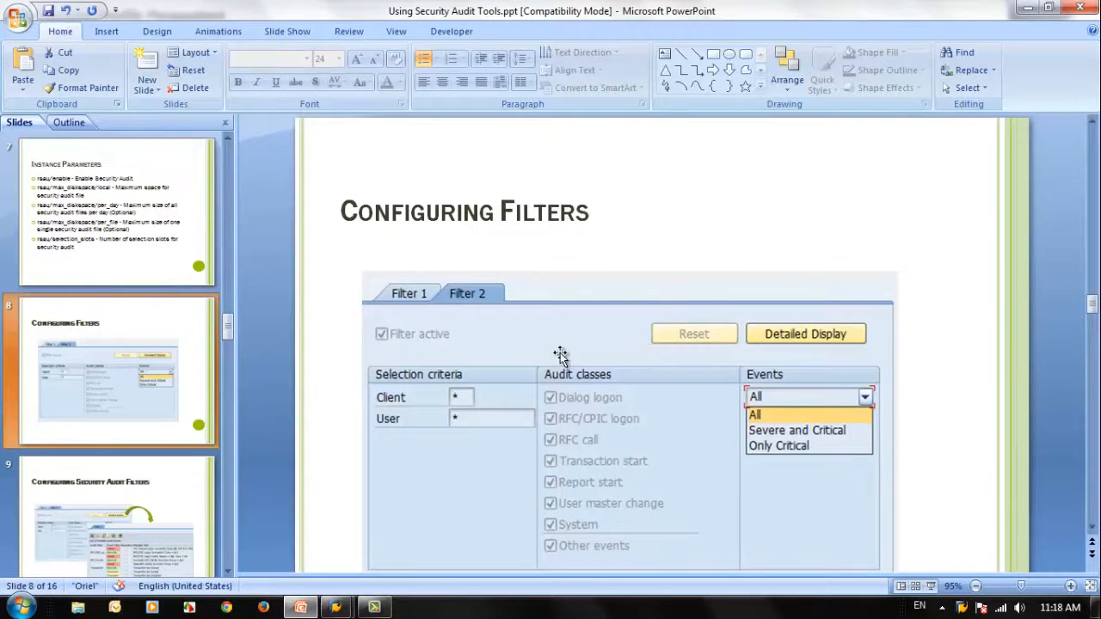
click(1027, 8)
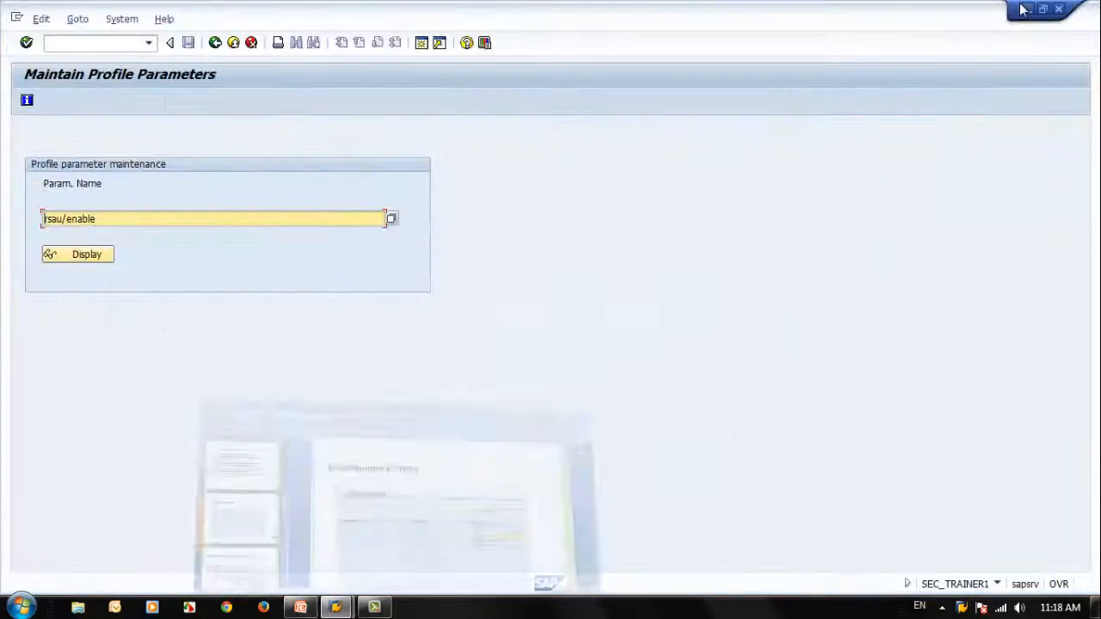
click(381, 568)
Step: Open the security audit profile administration with transaction /nsm19, and rerun the same transaction from the command history
click(97, 42)
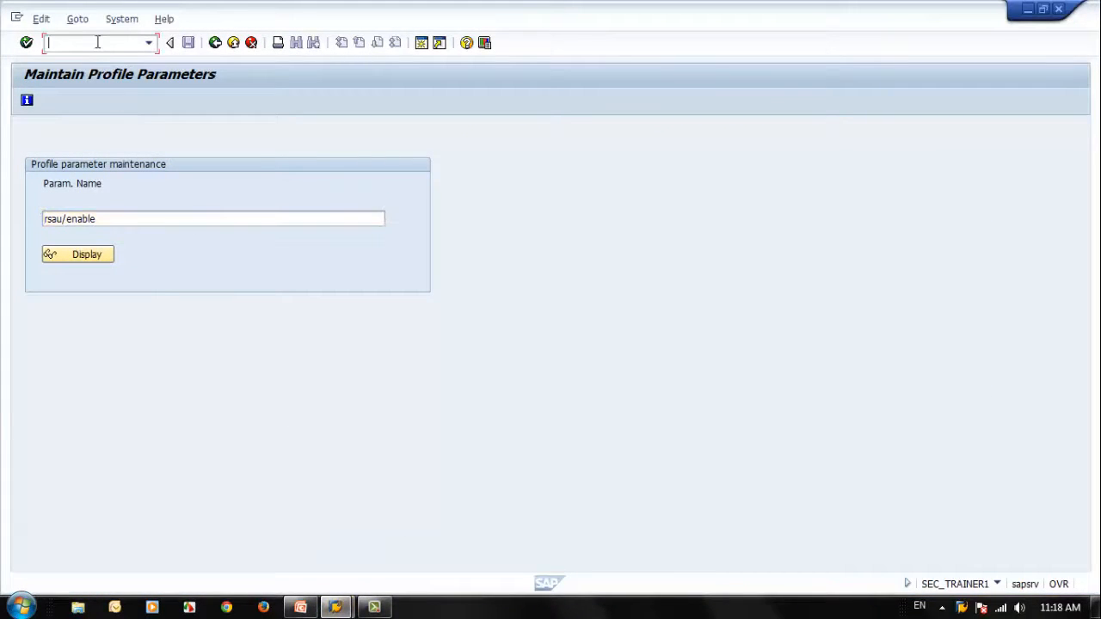
text(/nsm19)
key(Return)
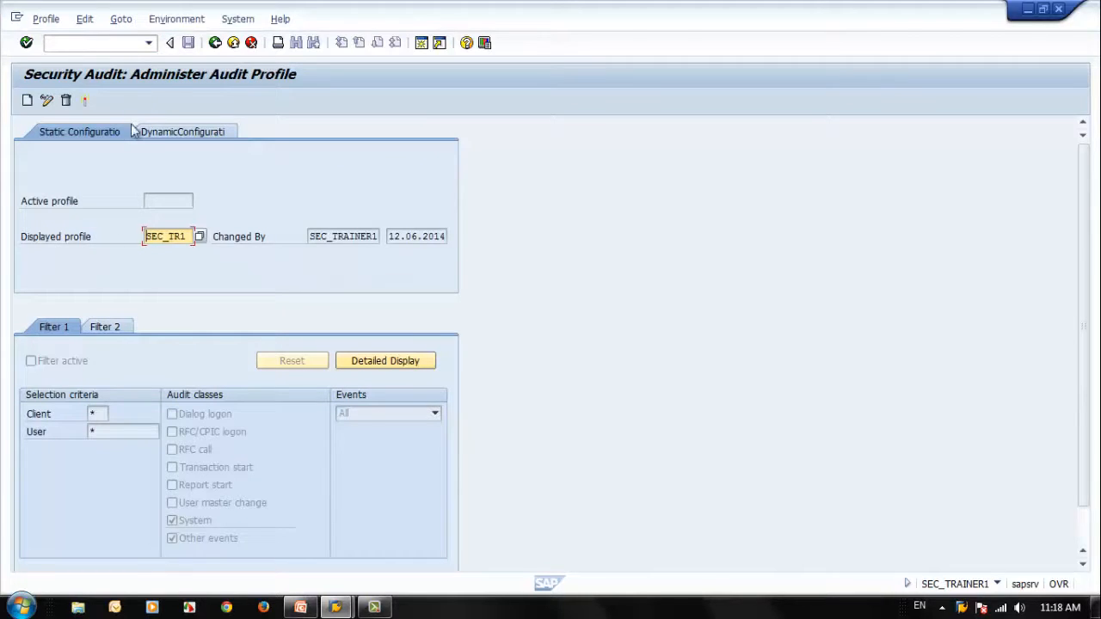
click(149, 43)
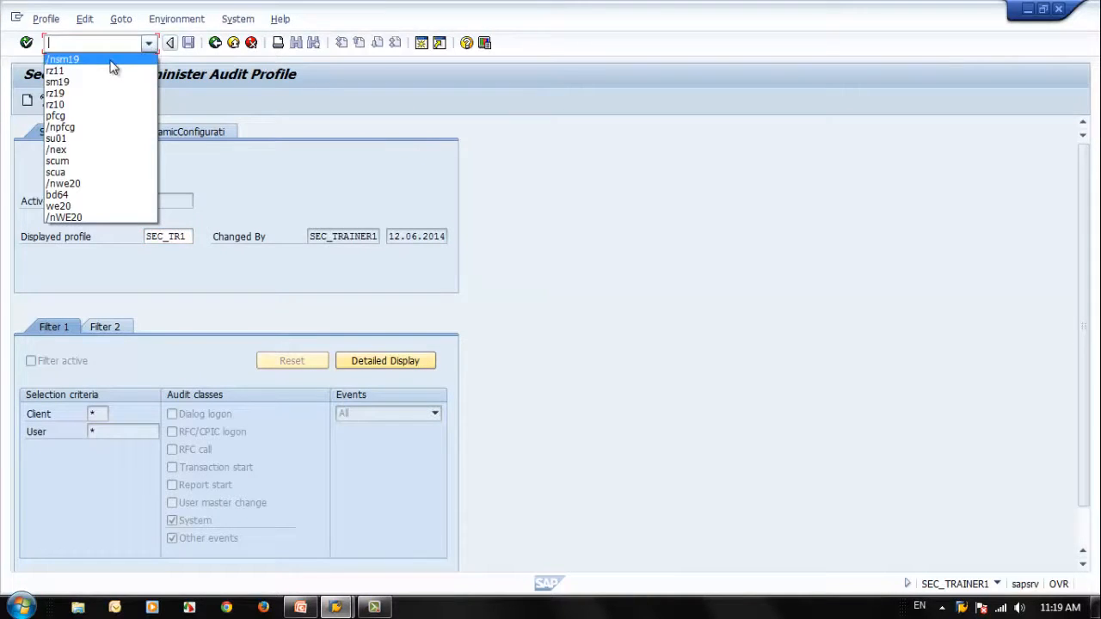
click(111, 60)
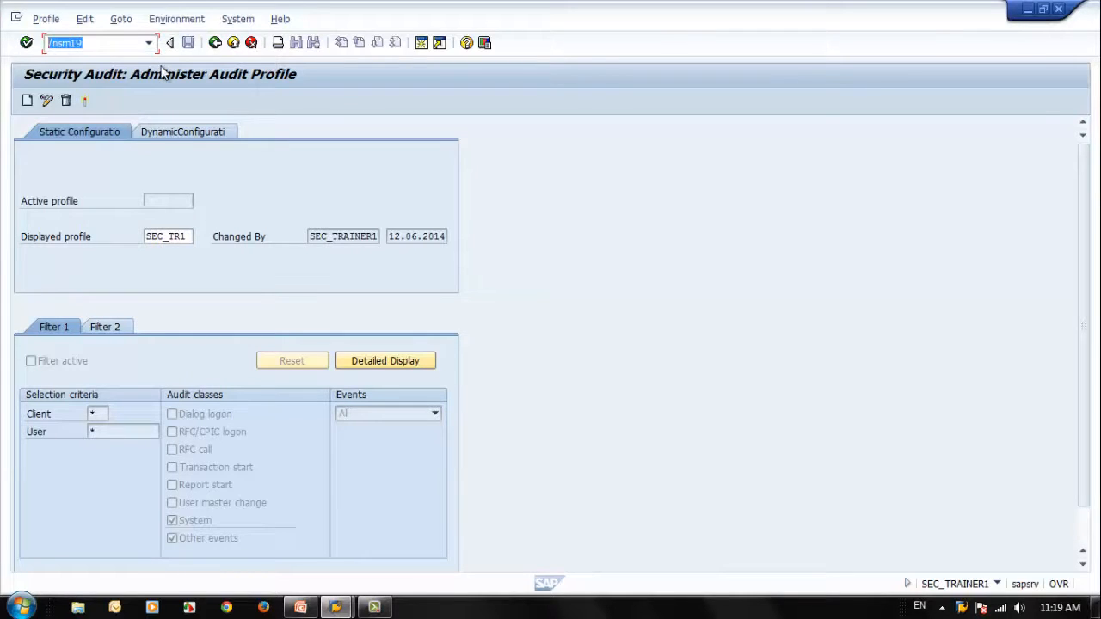
key(Return)
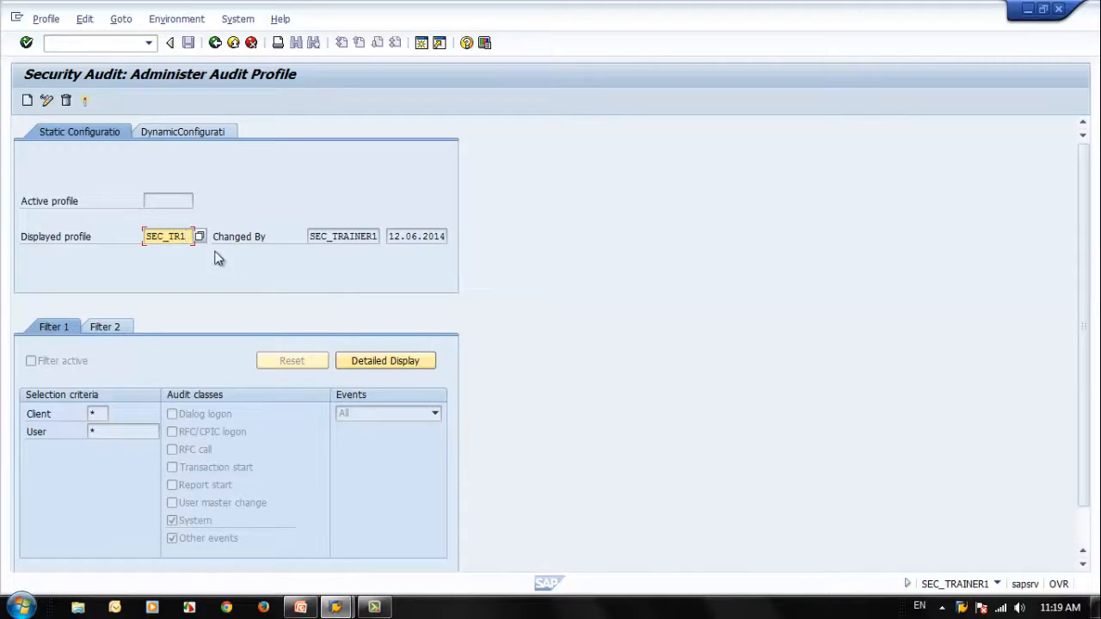
Step: Create a new static audit profile named SEC_TR2
click(27, 101)
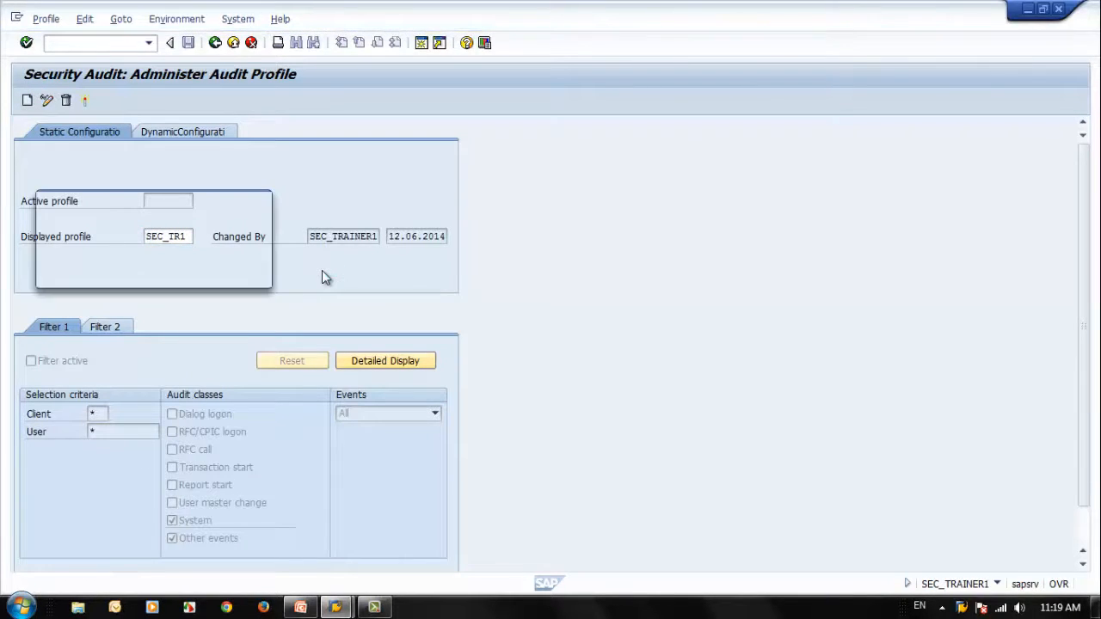
drag(184, 204, 524, 211)
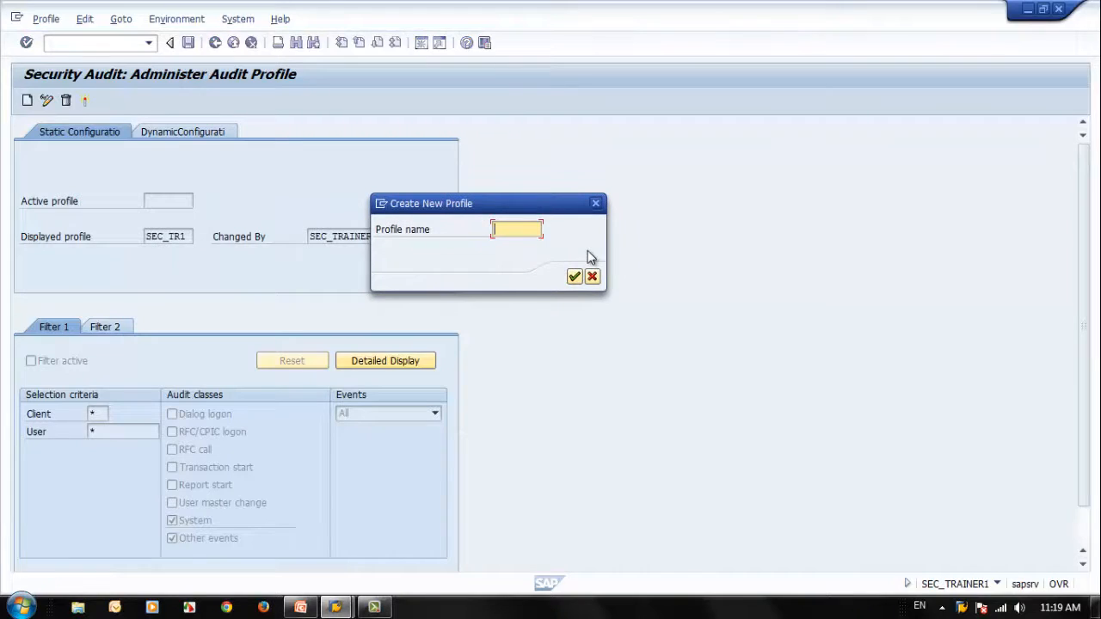
text(SEC_TR2)
click(574, 277)
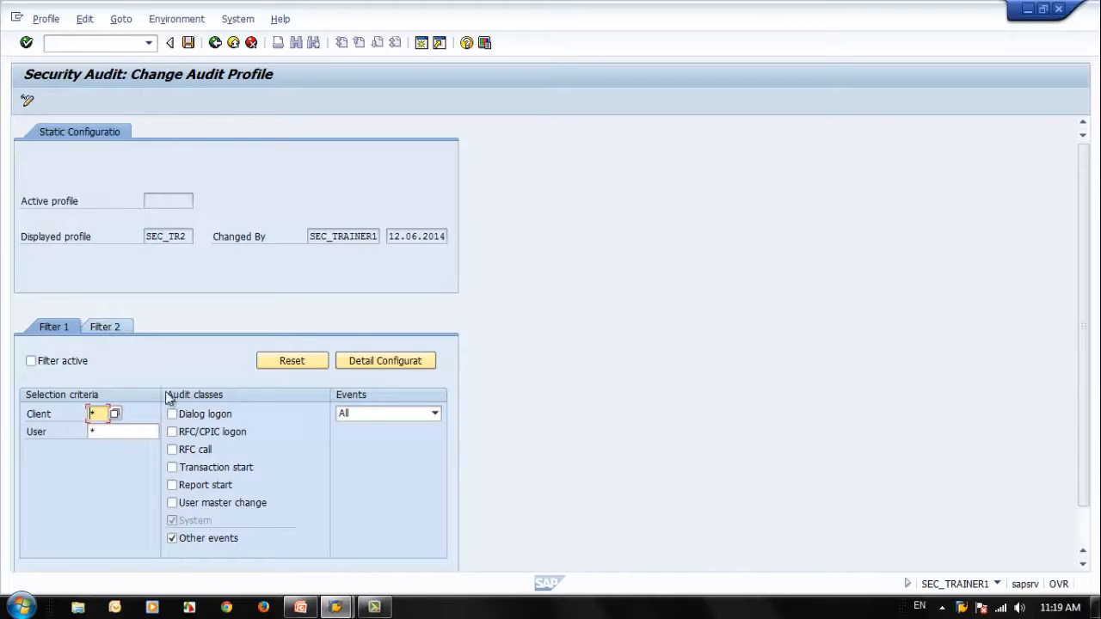
Step: Activate Filter 1 of the SEC_TR2 profile and set its user to SAP*
click(101, 324)
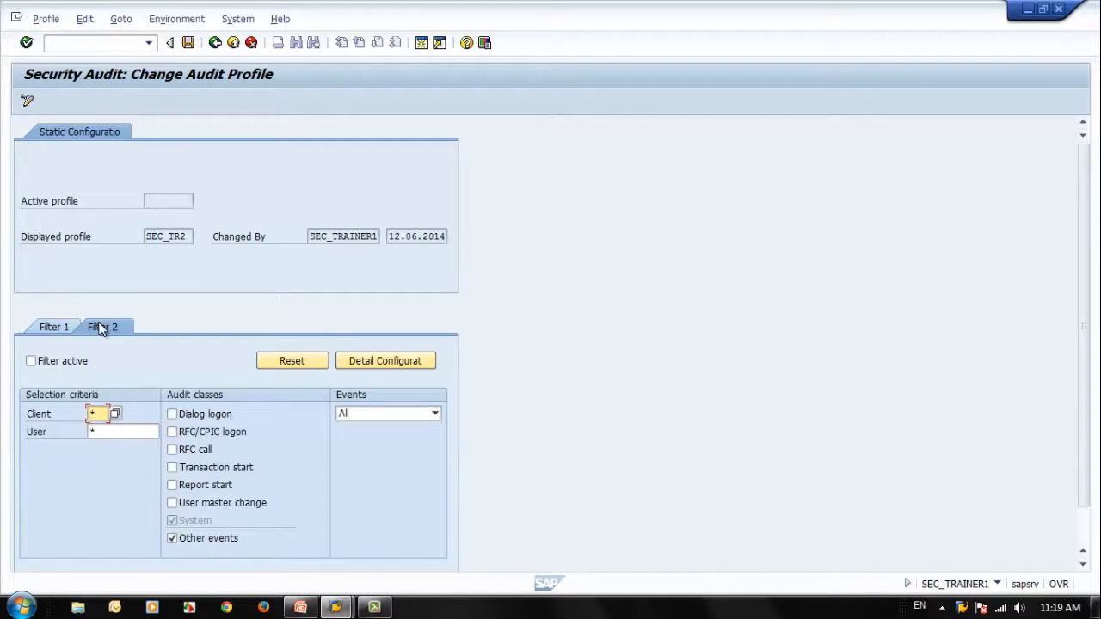
click(53, 326)
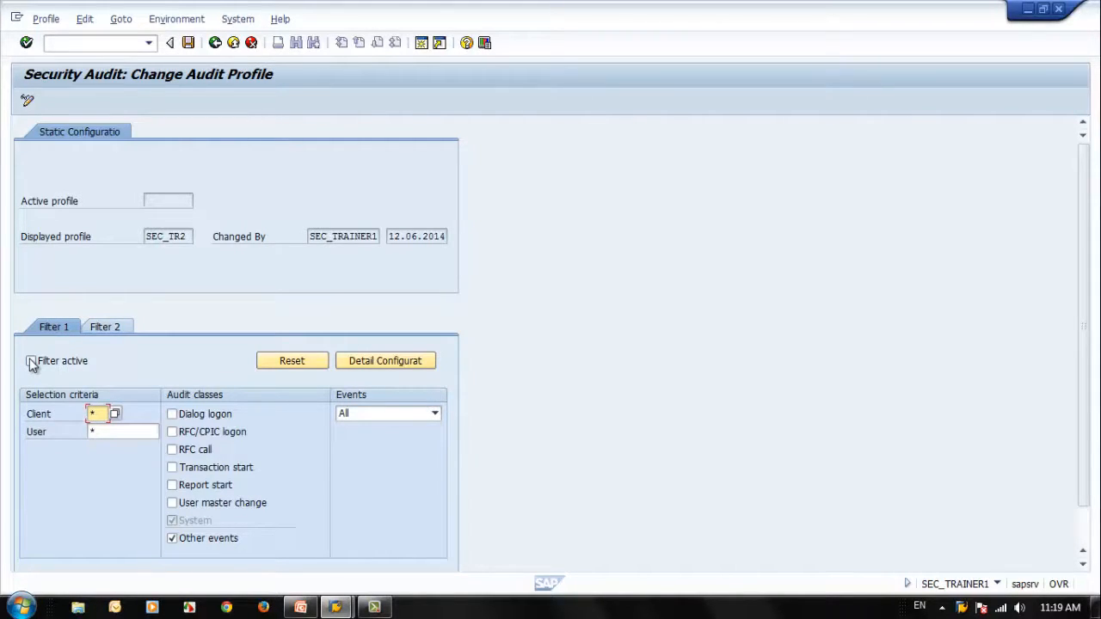
click(31, 361)
click(112, 431)
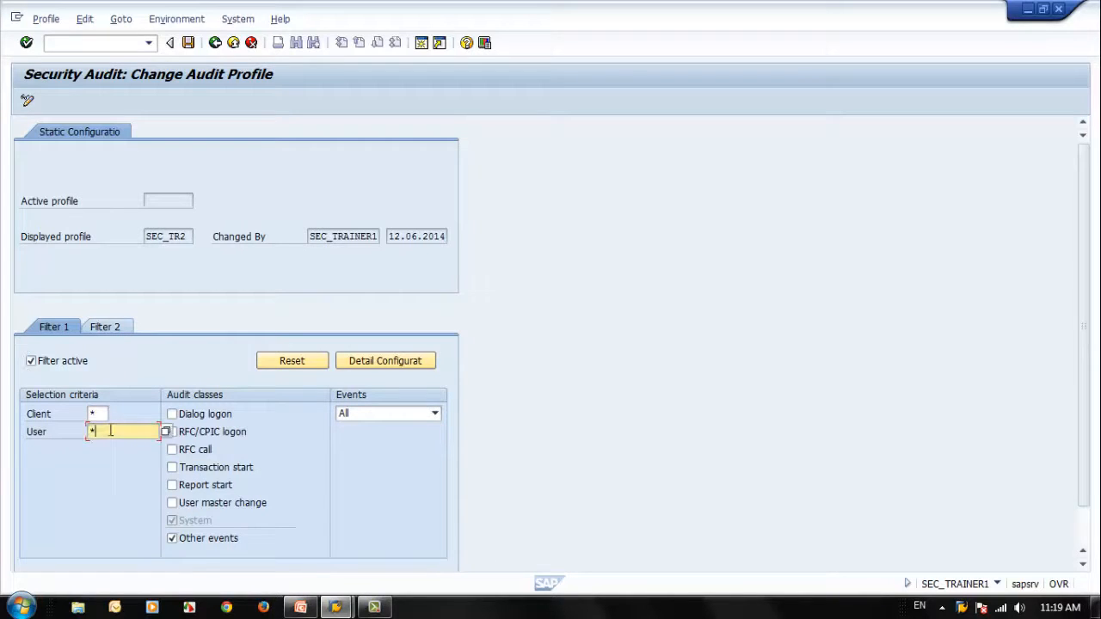
text(SAP*)
Step: Enable Filter 1's Dialog logon, RFC/CPIC logon, RFC call, Transaction start, Report start and User master change classes, with All events
click(172, 432)
click(172, 415)
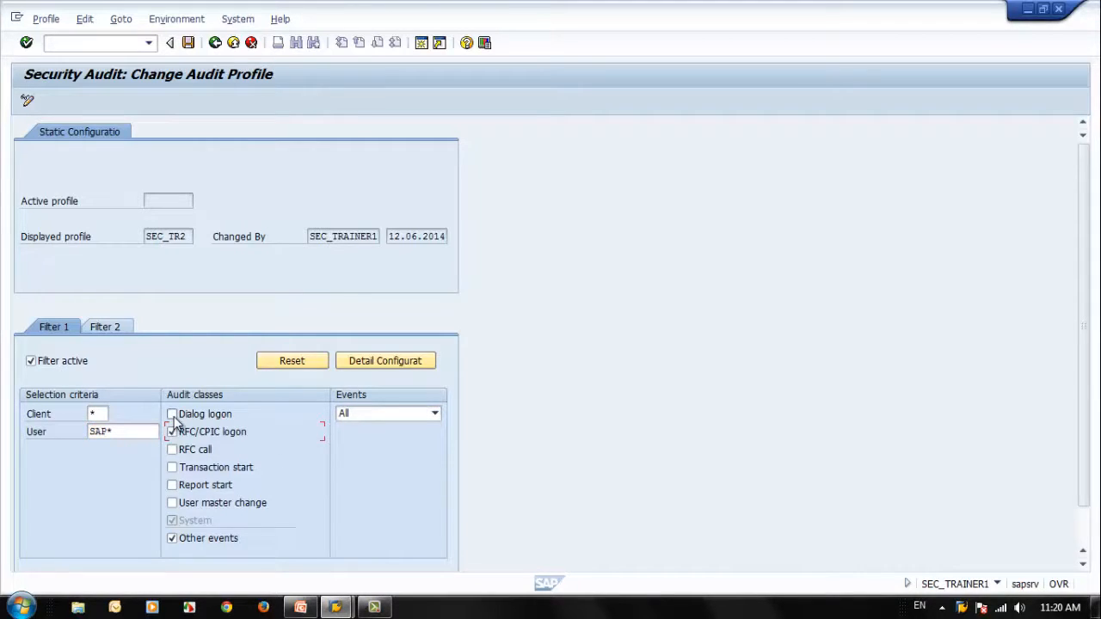
click(172, 449)
click(172, 469)
click(173, 485)
click(172, 503)
click(397, 413)
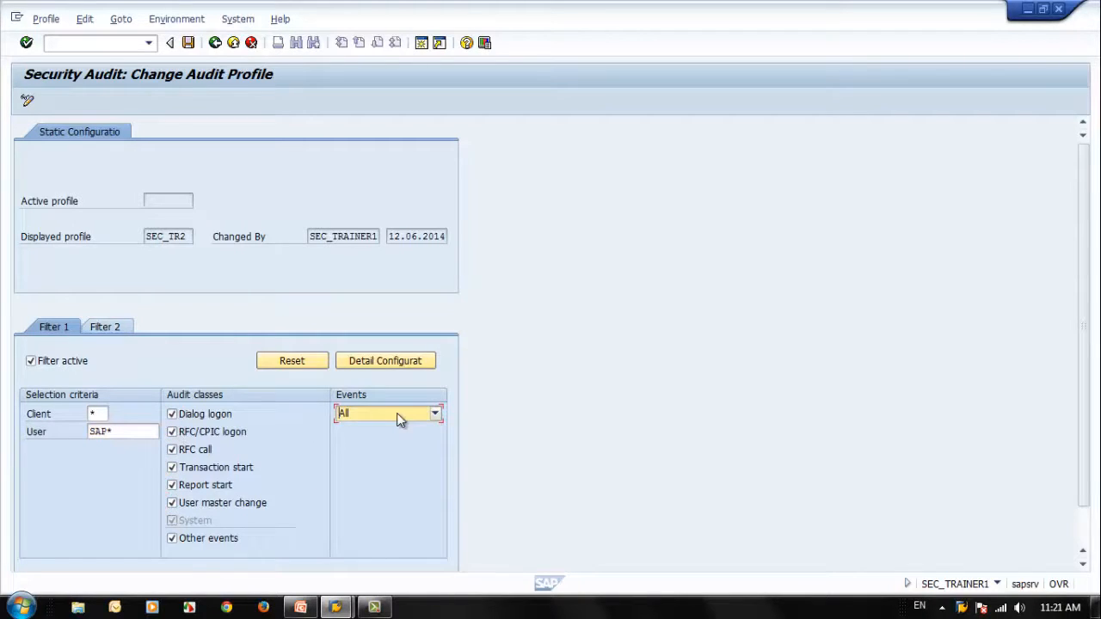
click(407, 413)
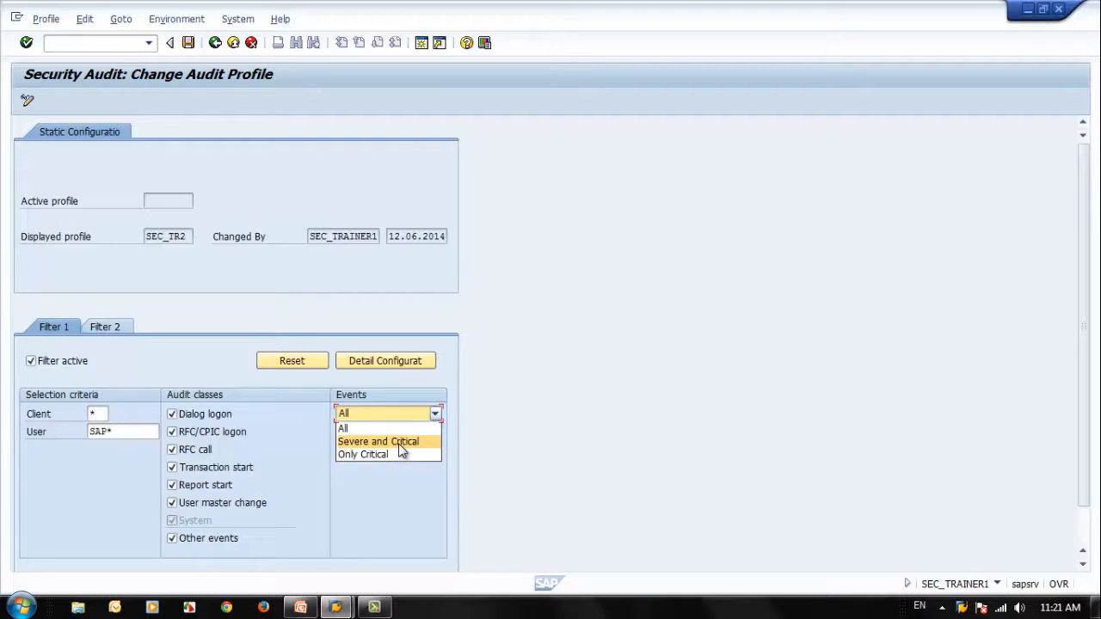
click(353, 427)
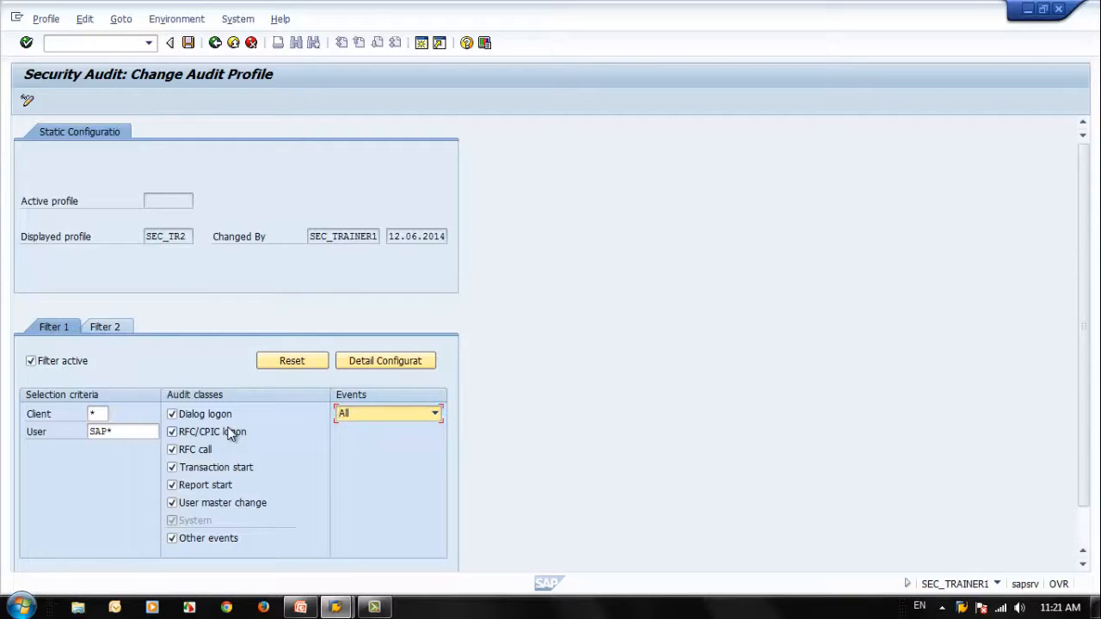
Step: Configure Filter 2 for client 800 with the Dialog logon and Transaction start audit classes, and activate the filter
click(108, 328)
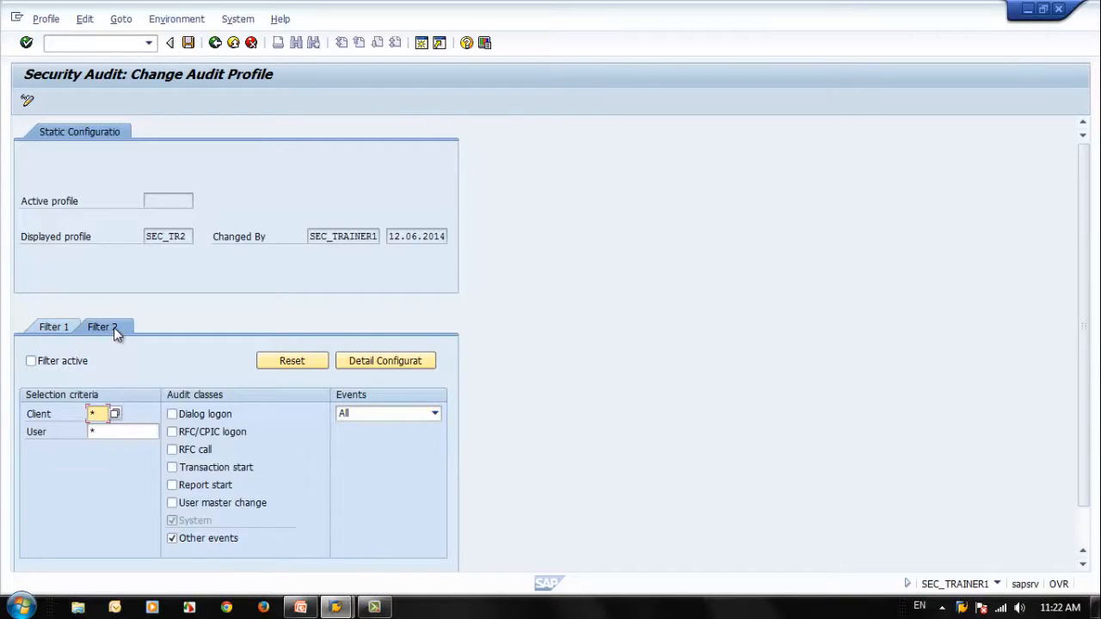
drag(99, 414, 74, 416)
text(800)
click(120, 437)
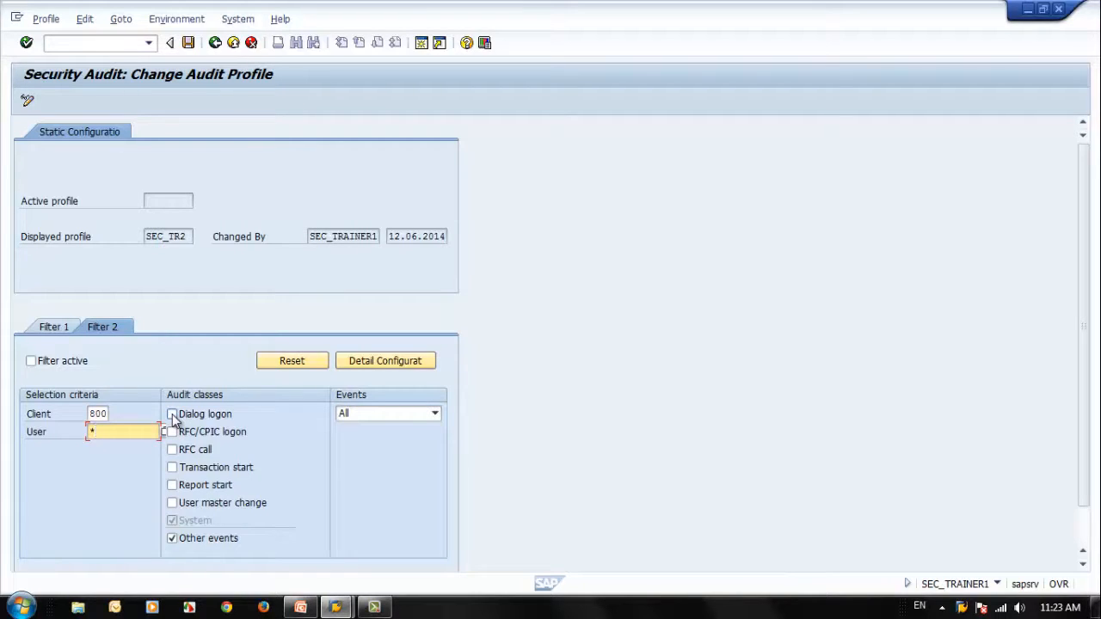
click(172, 413)
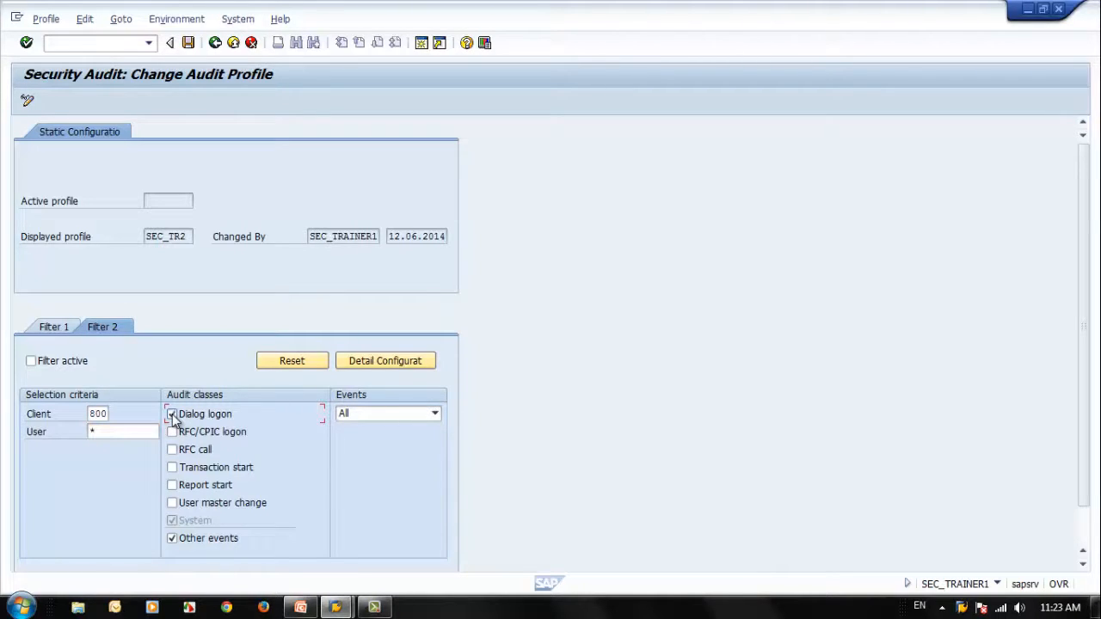
click(172, 468)
click(31, 361)
Step: Review both filters of SEC_TR2, save the audit profile, and distribute its configuration to all servers
click(57, 328)
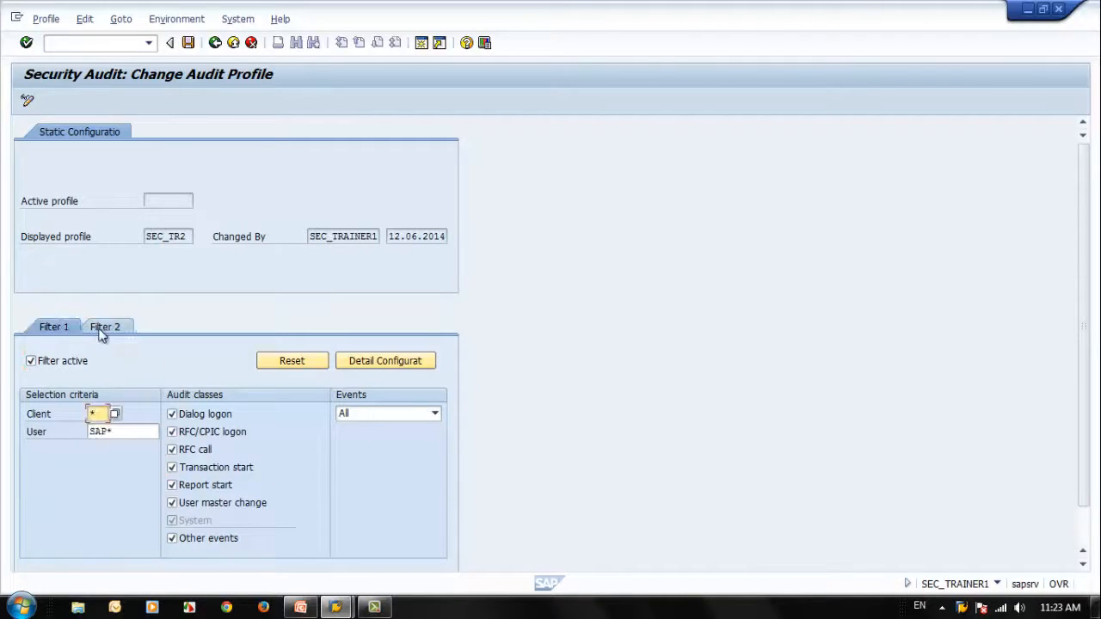
click(101, 332)
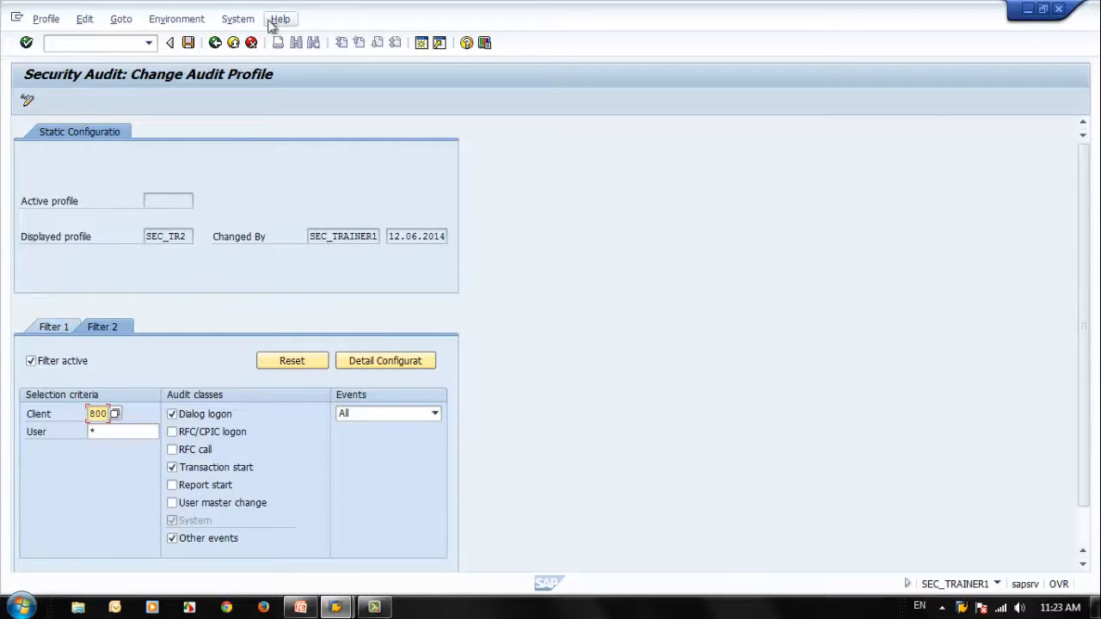
click(189, 43)
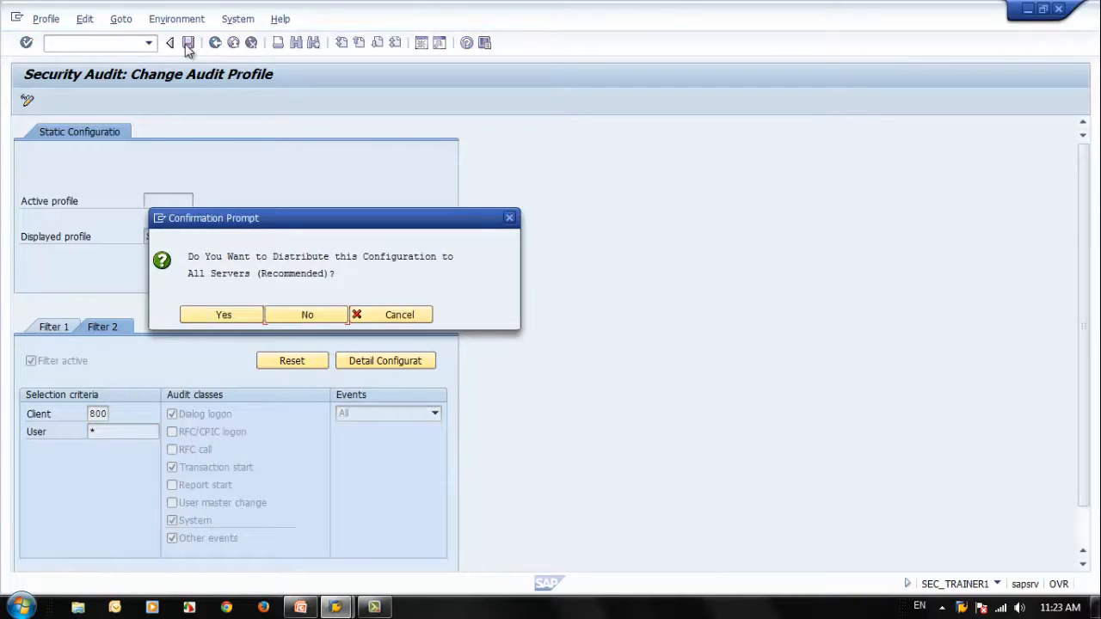
drag(312, 226, 460, 215)
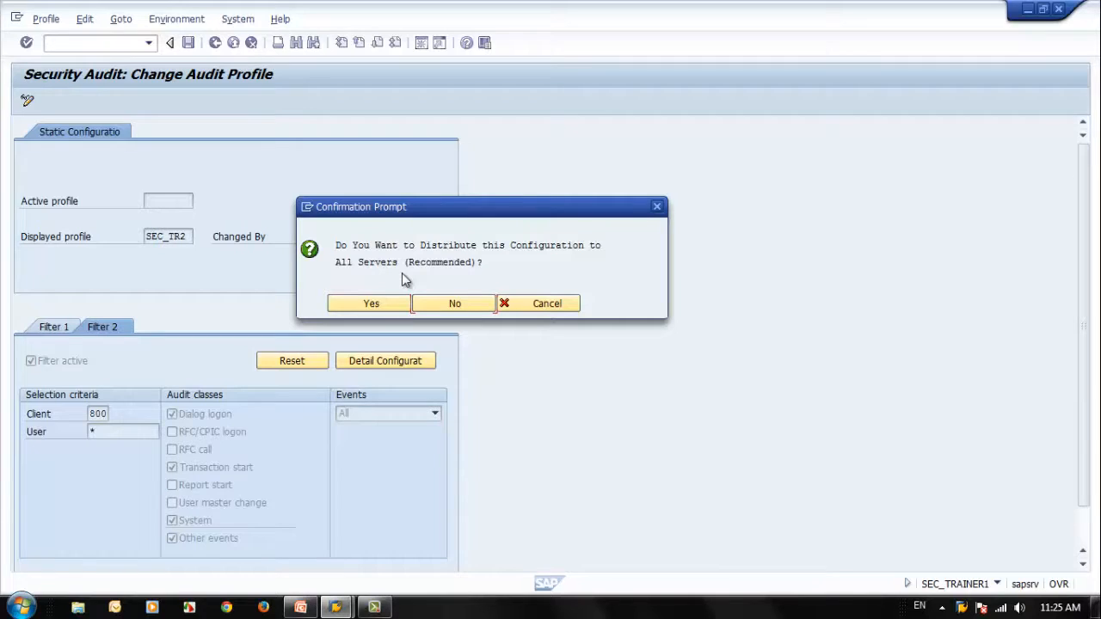
click(363, 305)
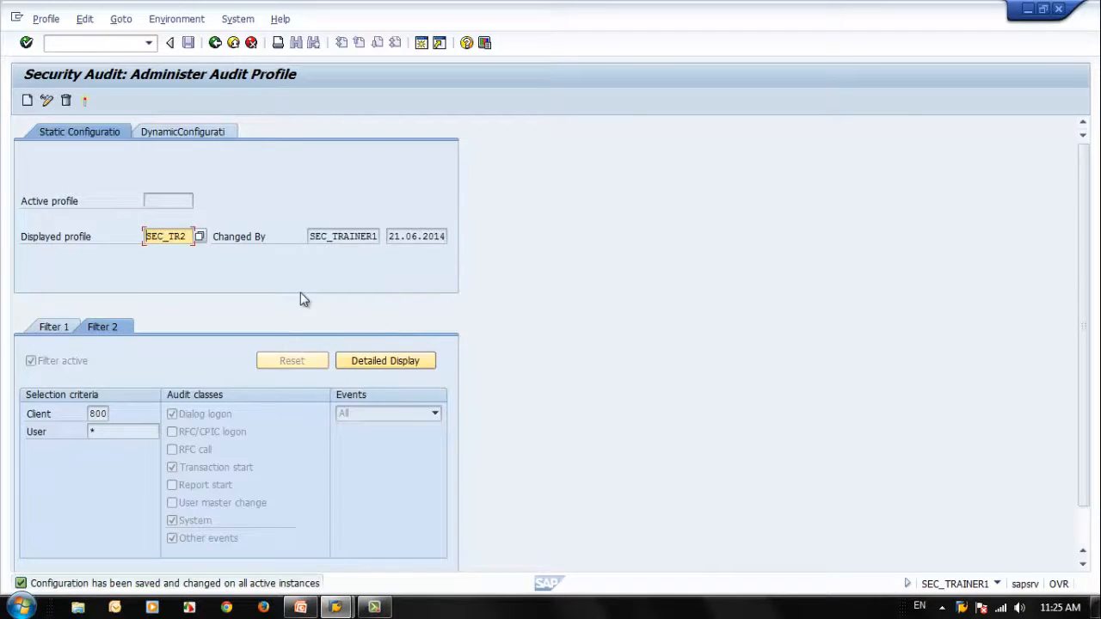
Step: Compare the static and dynamic configurations and activate the SEC_TR2 static audit profile
click(182, 133)
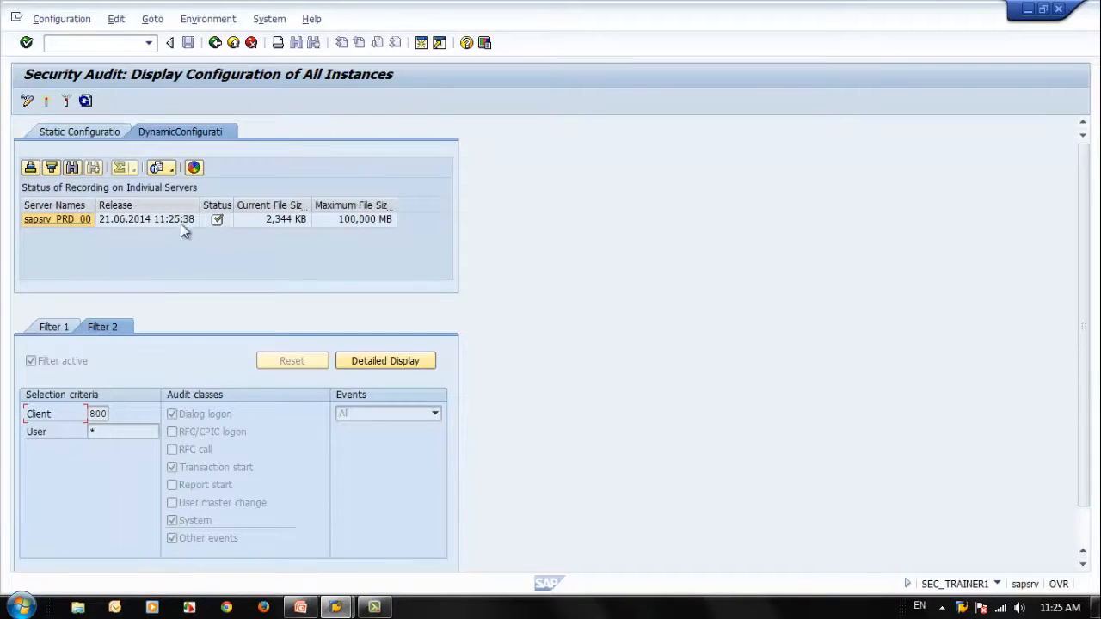
click(79, 131)
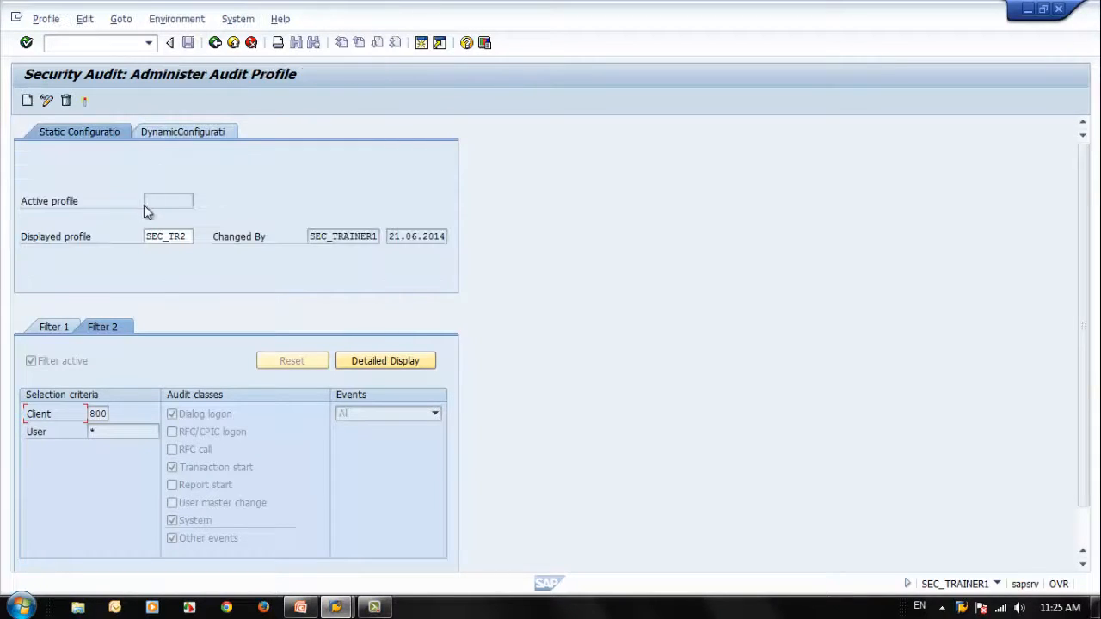
click(114, 132)
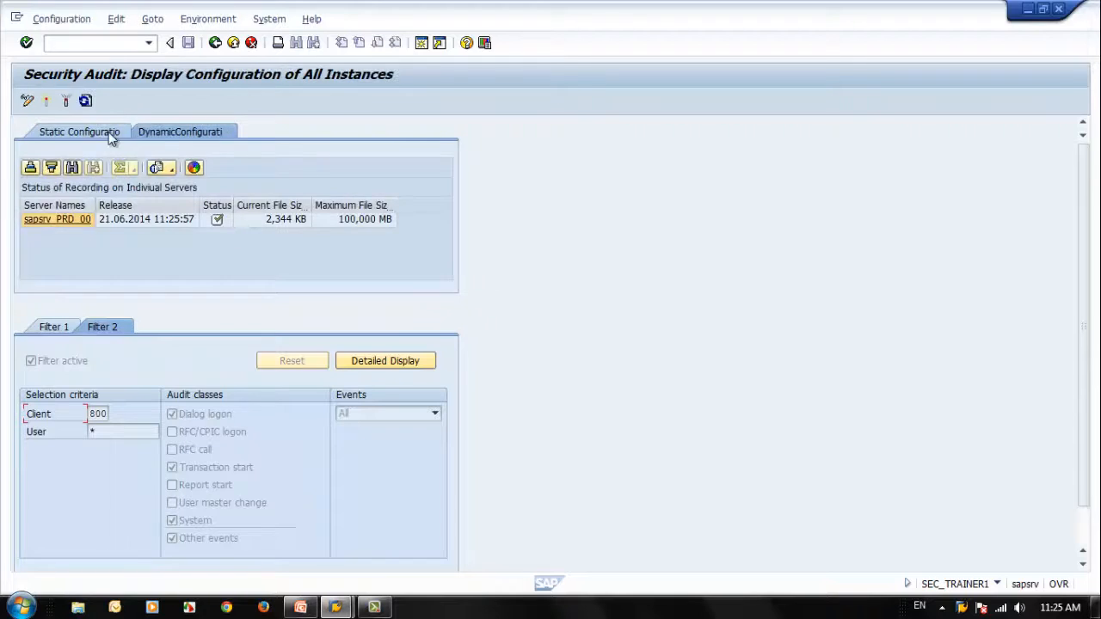
click(110, 131)
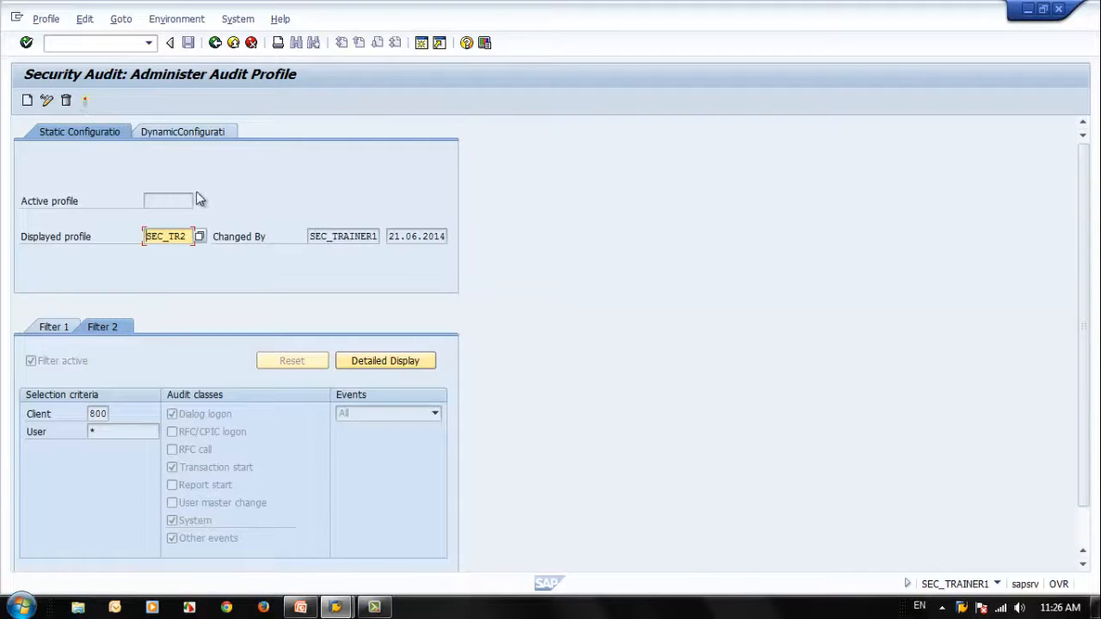
click(194, 132)
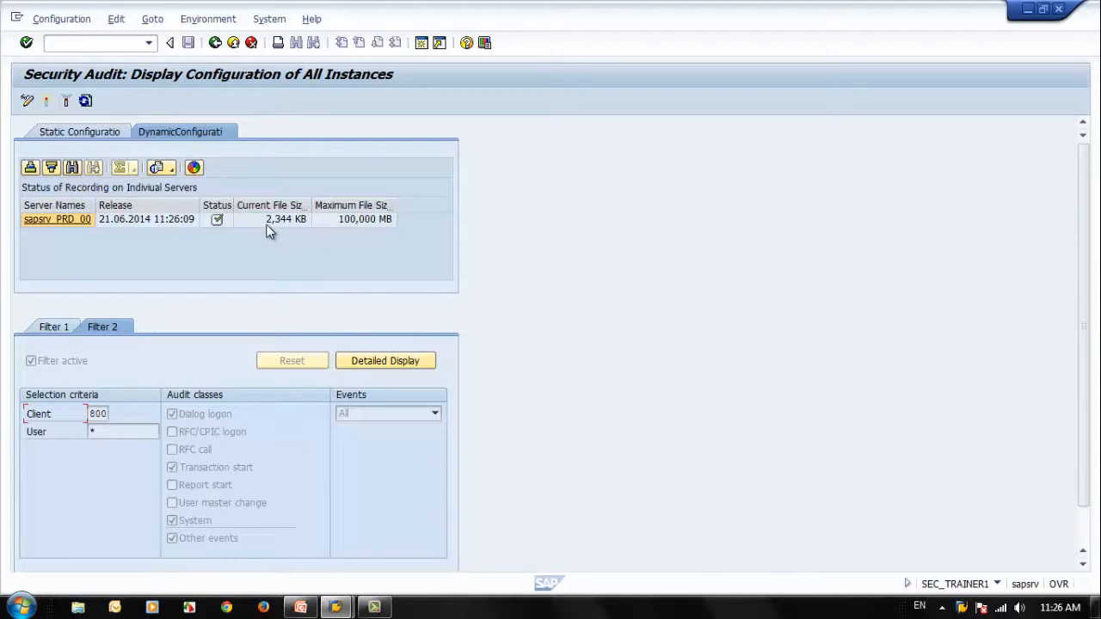
click(56, 130)
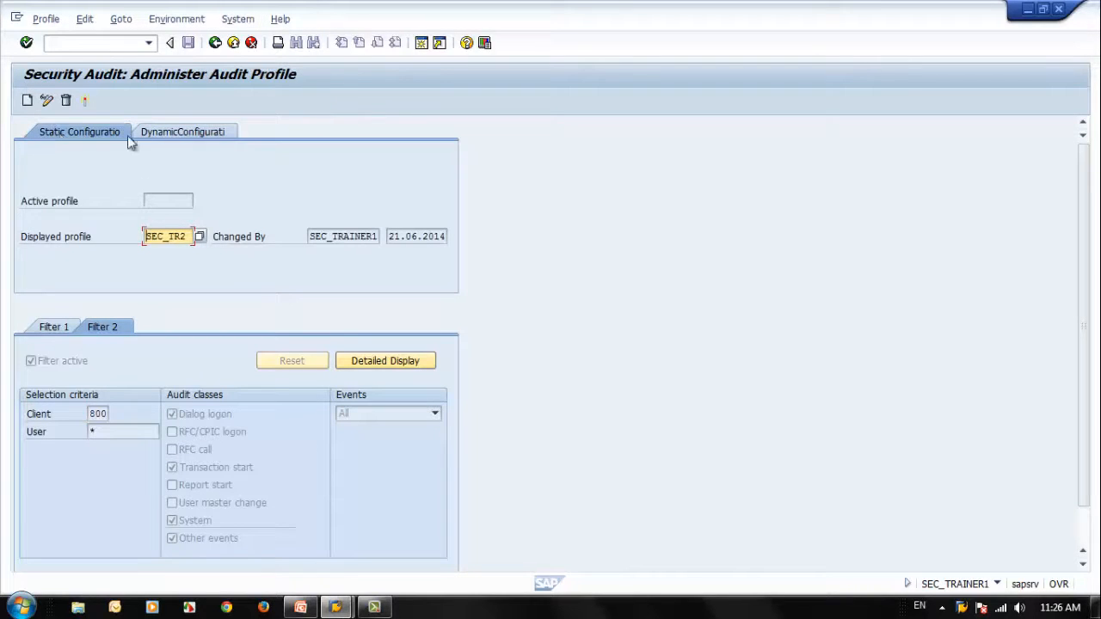
click(85, 101)
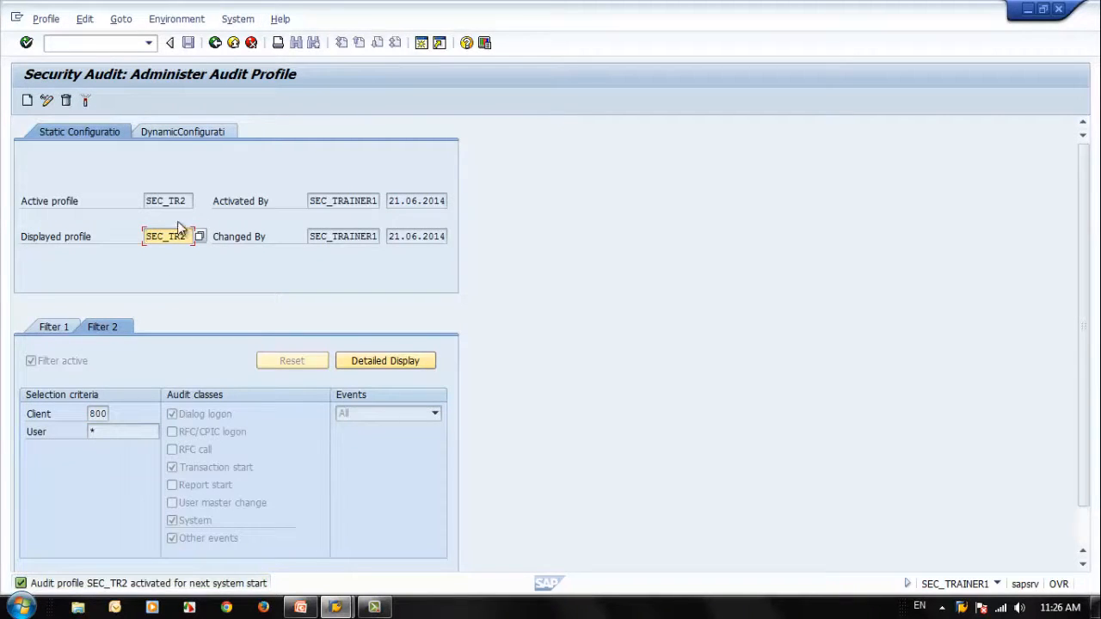
drag(187, 200, 133, 202)
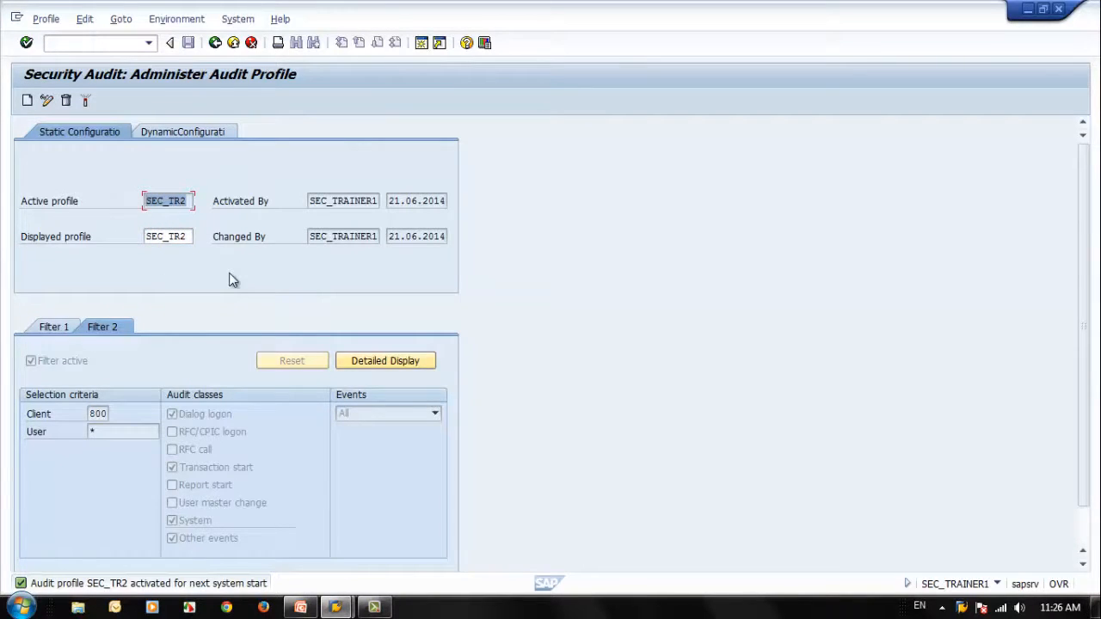
Step: Examine Filter 1's detailed list of possible audit events, from Dialog Logon through the System class
click(57, 324)
click(115, 330)
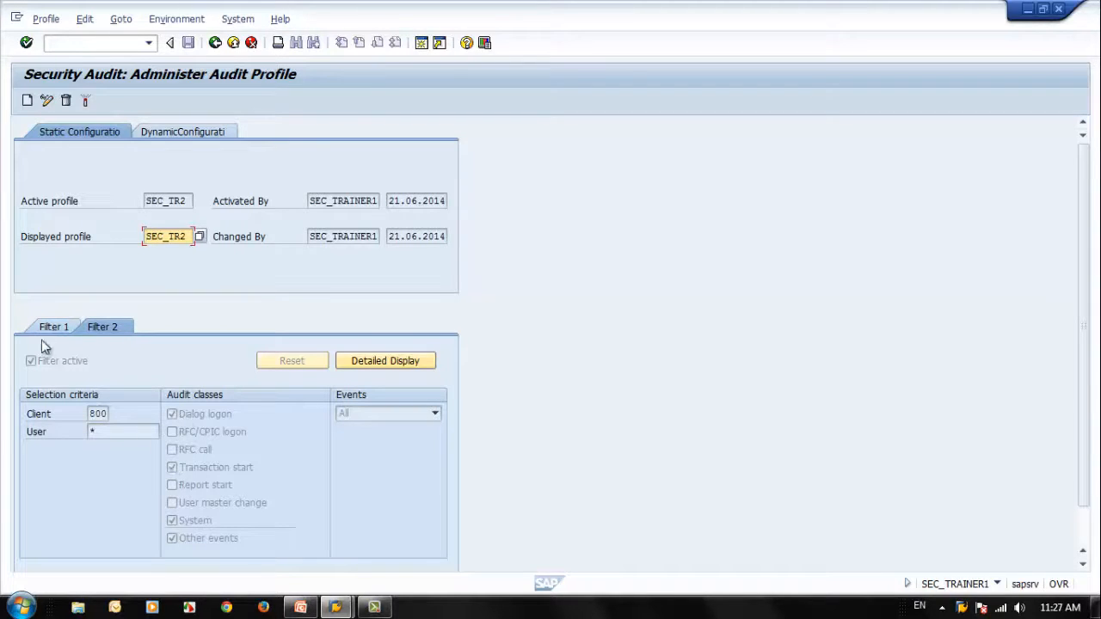
click(60, 325)
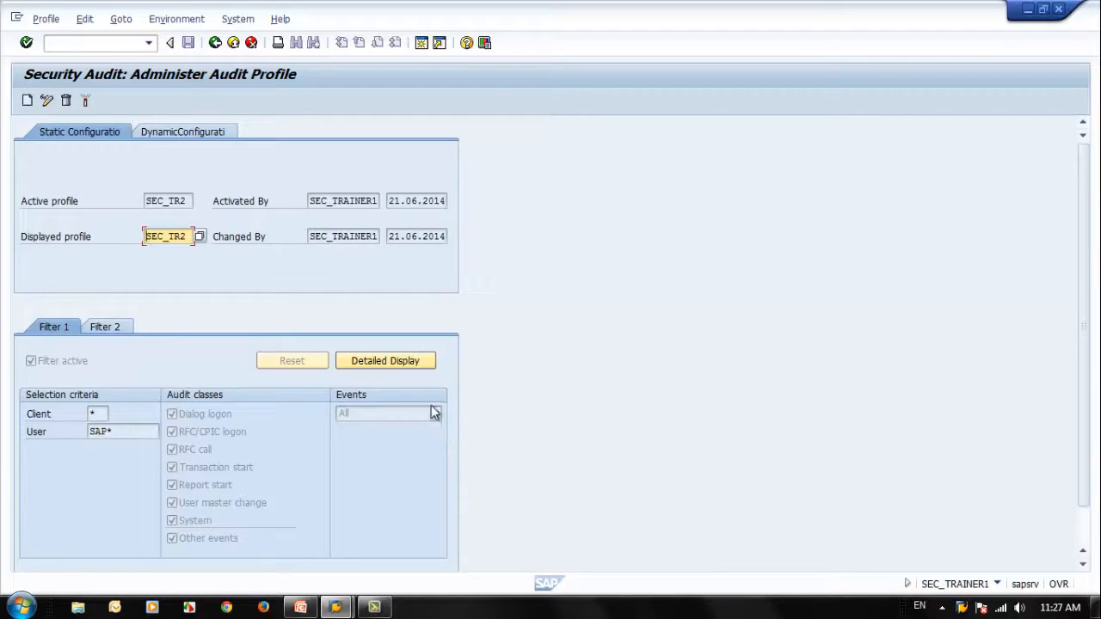
click(384, 361)
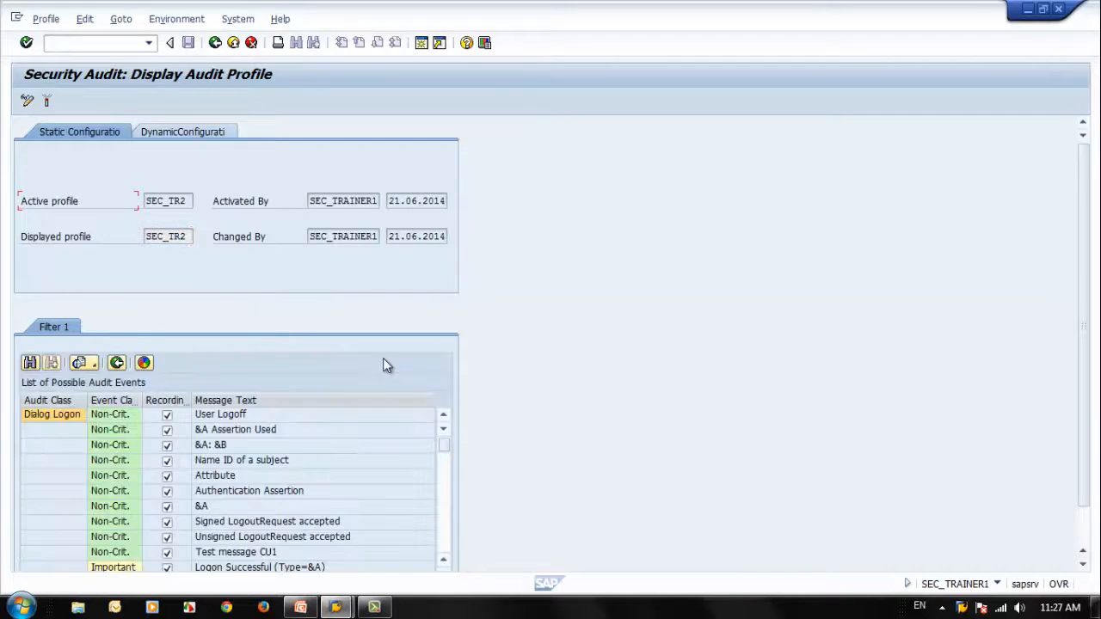
click(445, 520)
click(446, 521)
click(446, 521)
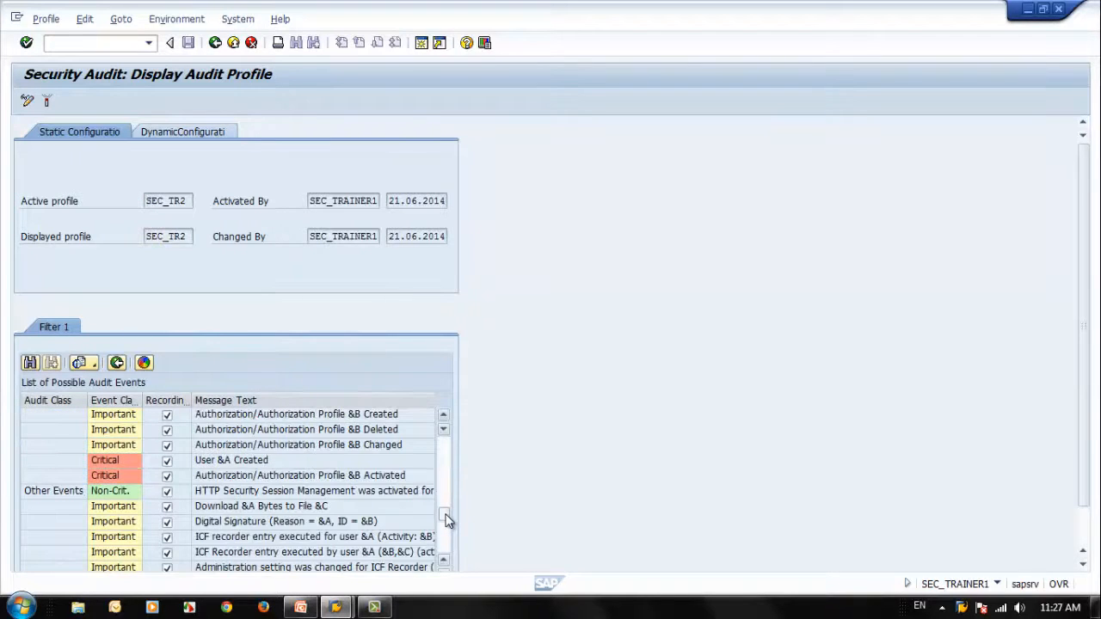
drag(447, 517, 454, 564)
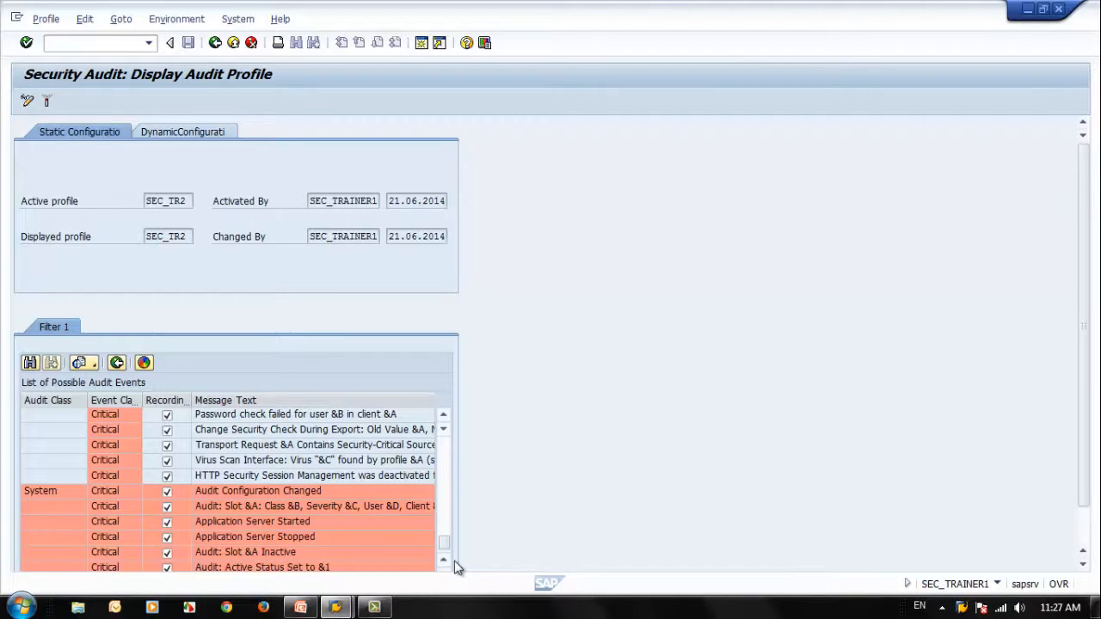
drag(444, 542, 444, 479)
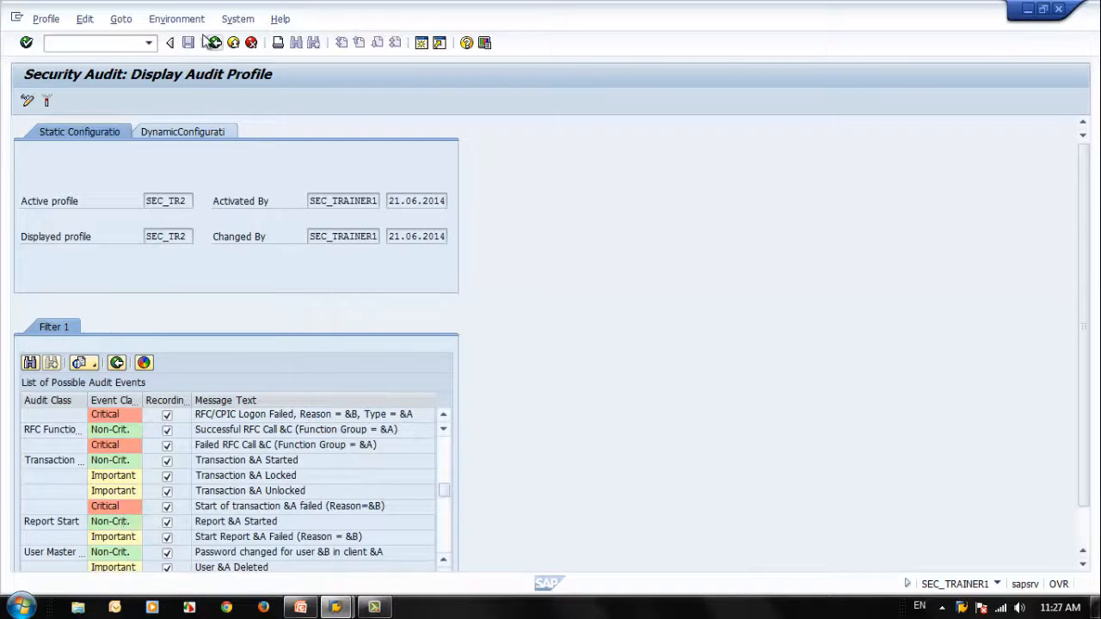
click(215, 43)
Step: Try to restrict Filter 1's events to Severe and Critical and inspect its detailed event list
click(407, 417)
click(397, 452)
click(365, 362)
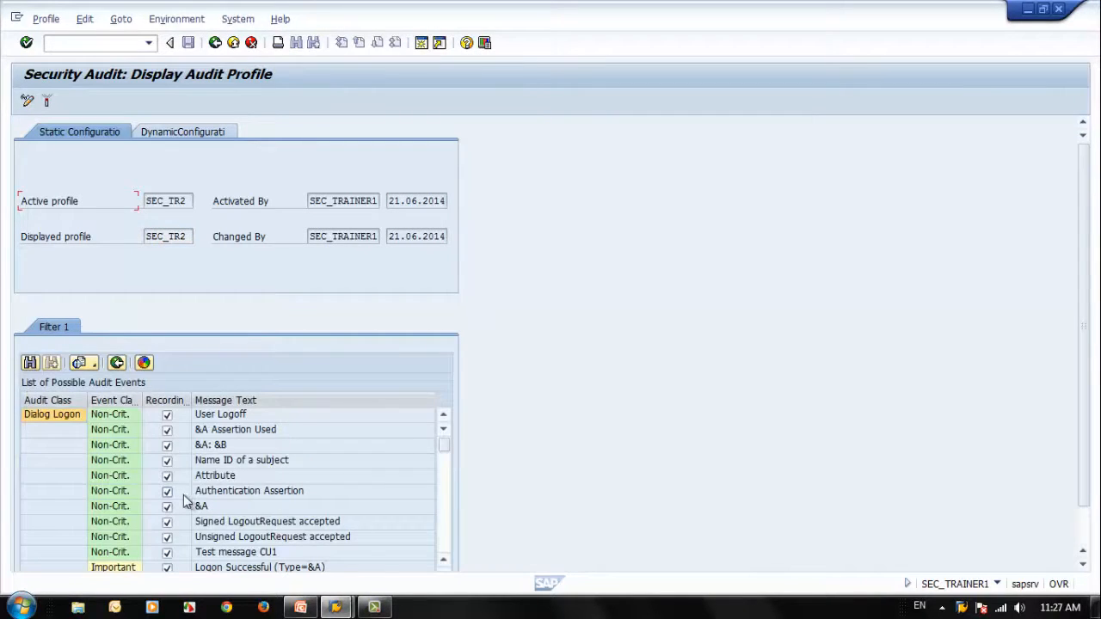
click(216, 43)
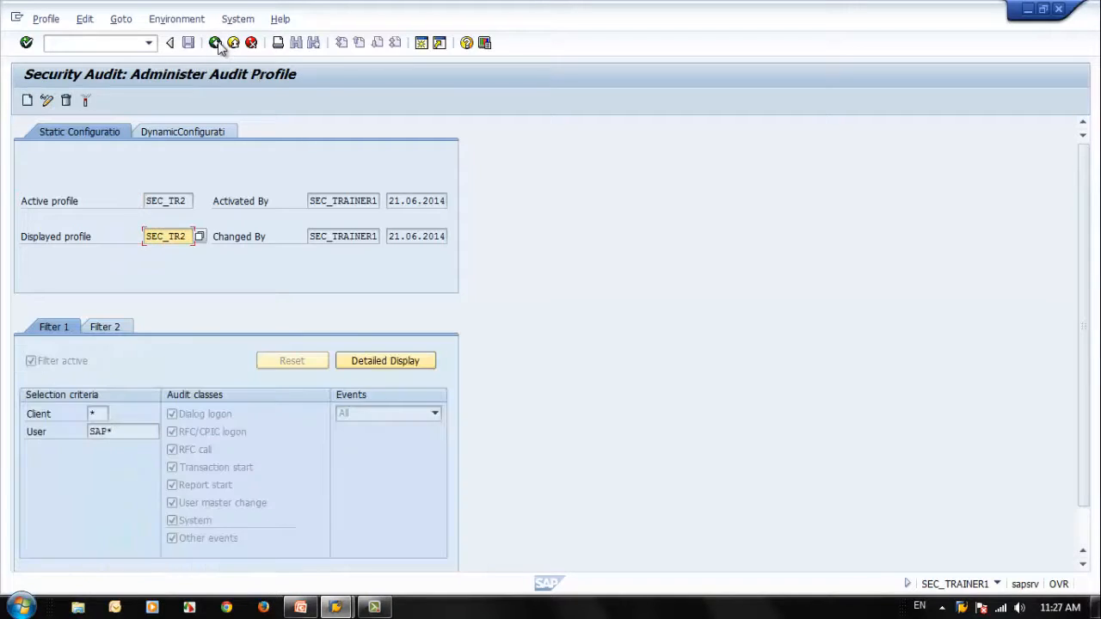
click(409, 417)
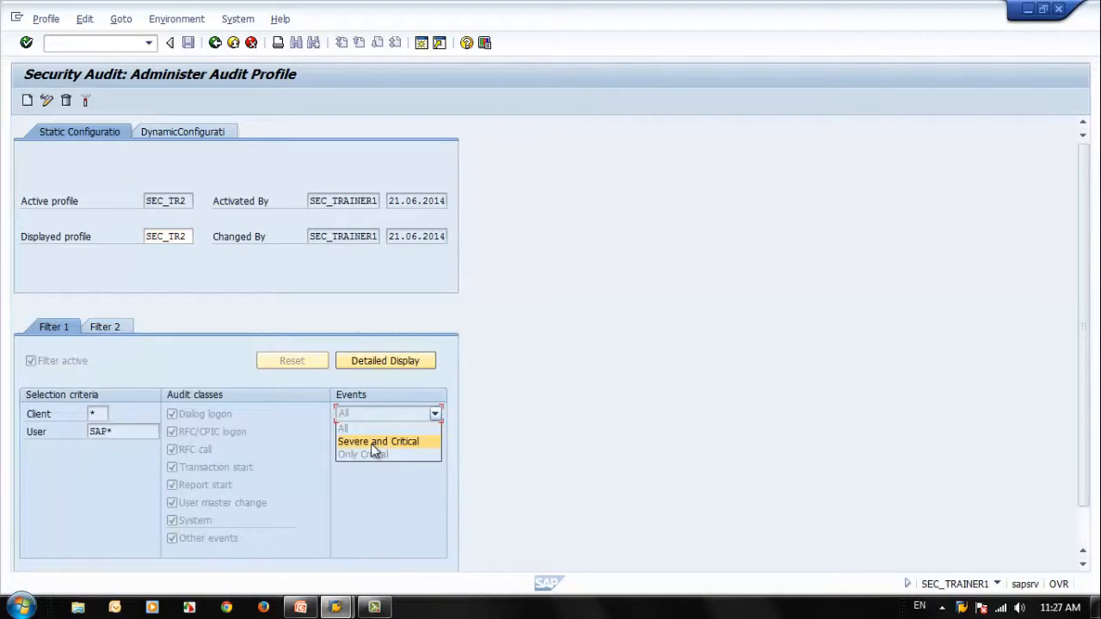
click(374, 444)
click(414, 361)
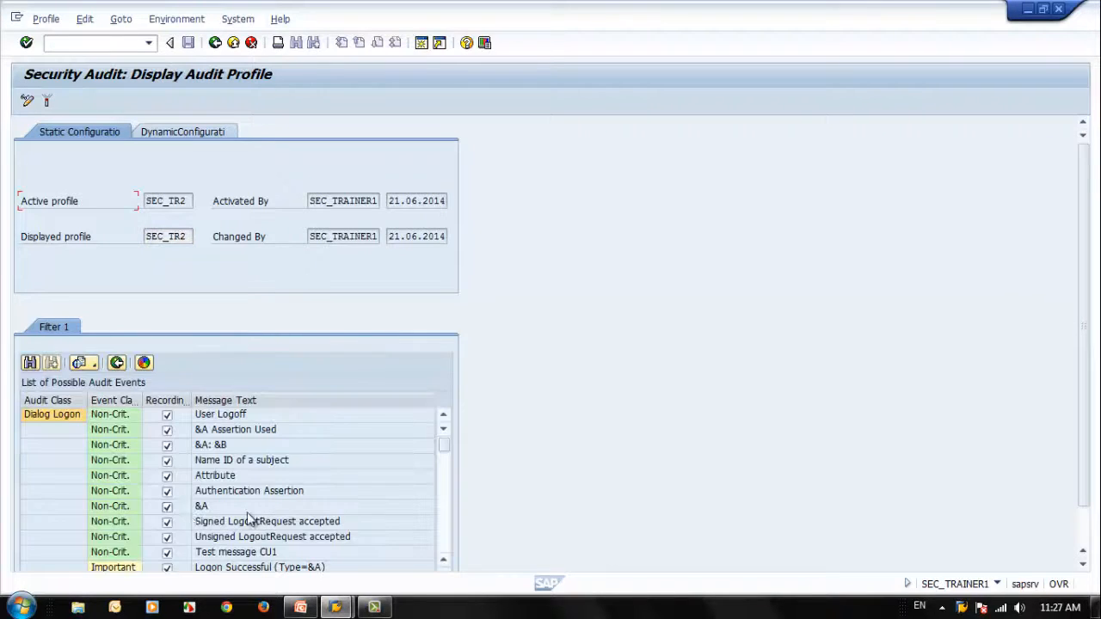
scroll(121, 537, down, 2)
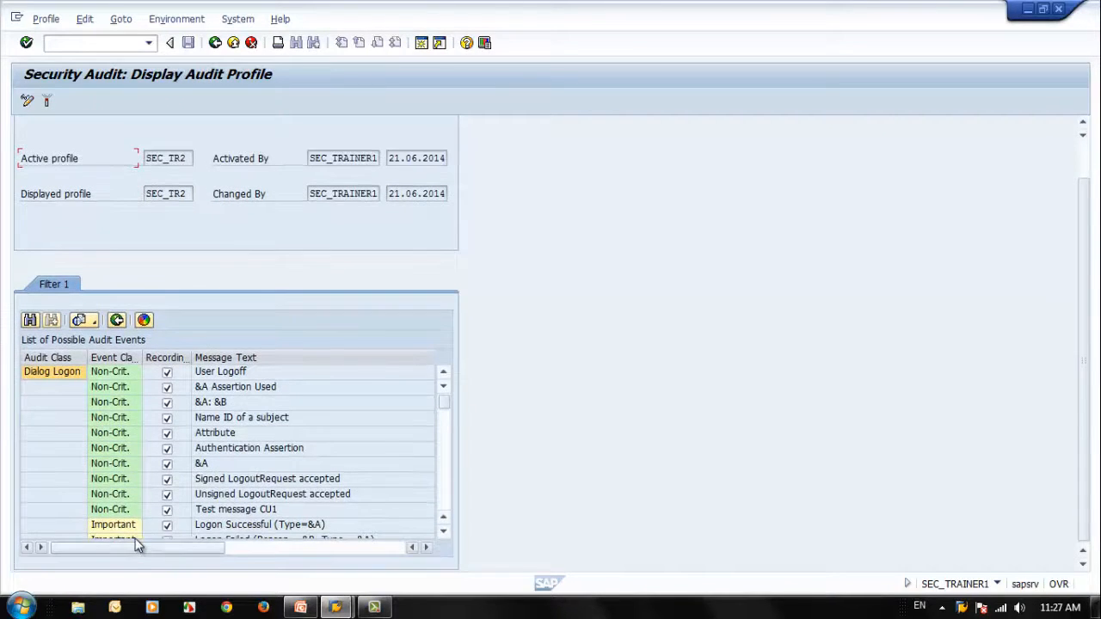
scroll(131, 539, up, 2)
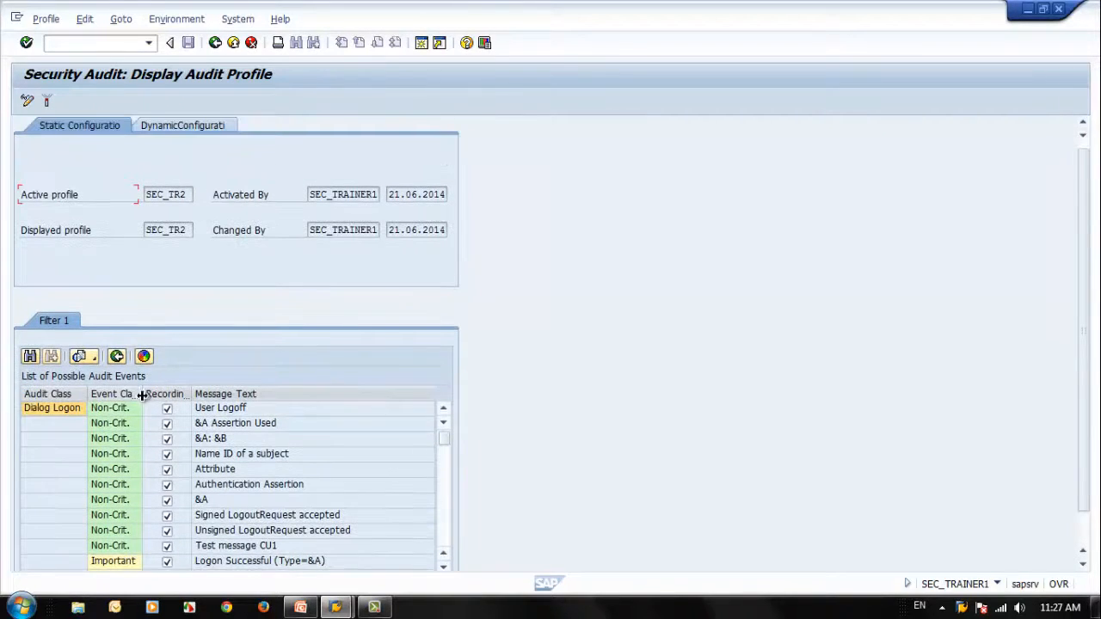
click(215, 44)
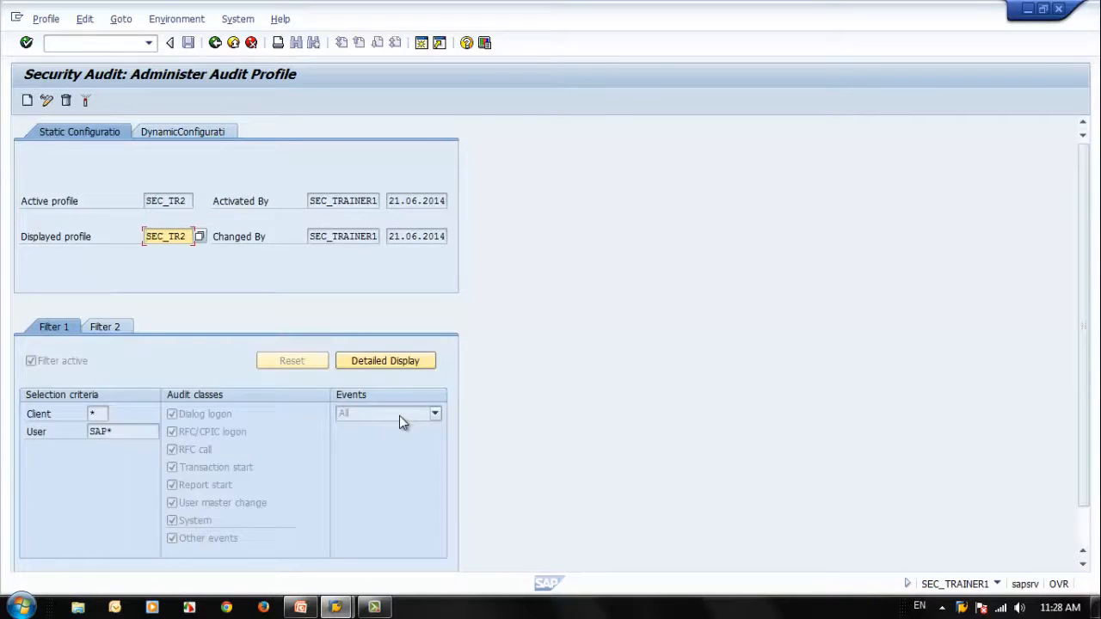
Step: Check Filter 2 and Filter 1, and refresh the server's recording status in the dynamic configuration
click(105, 327)
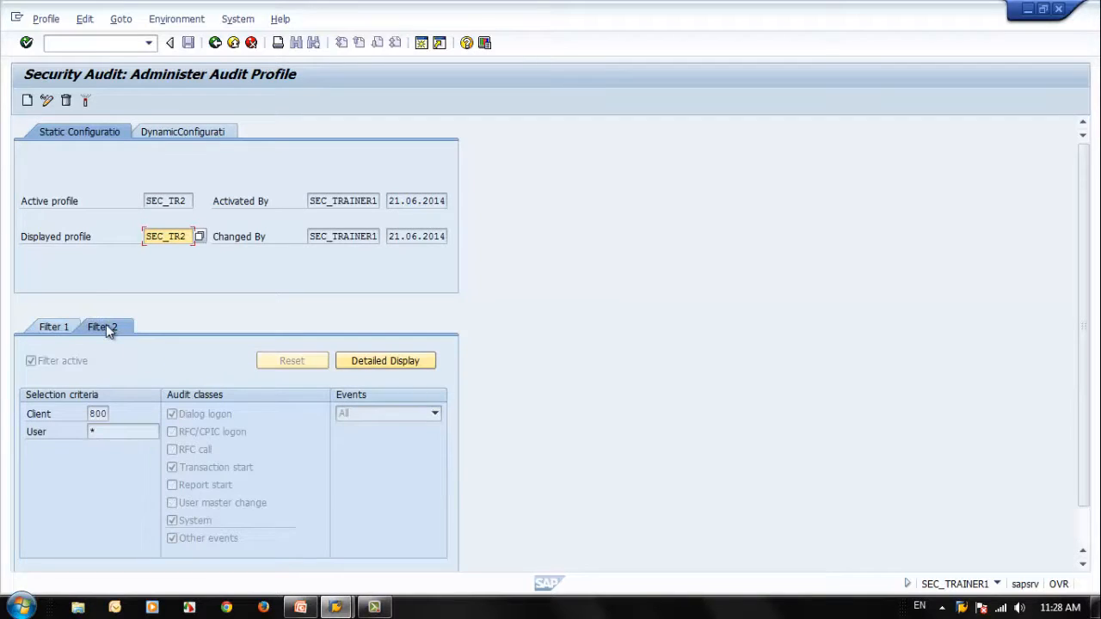
click(61, 327)
click(177, 139)
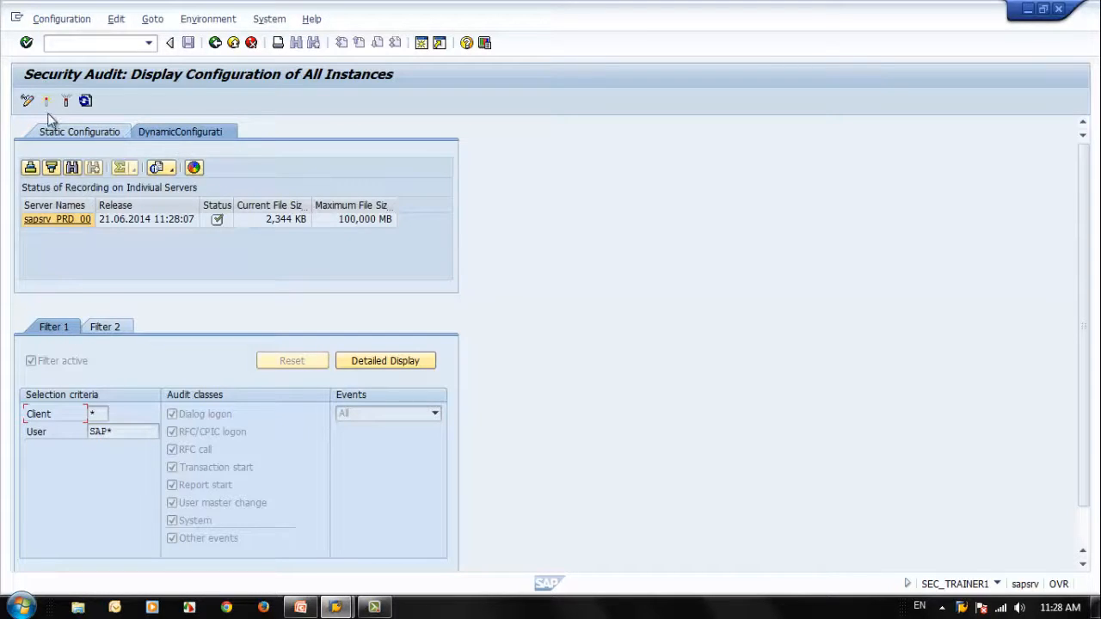
click(85, 101)
click(85, 101)
click(85, 102)
click(85, 102)
click(108, 134)
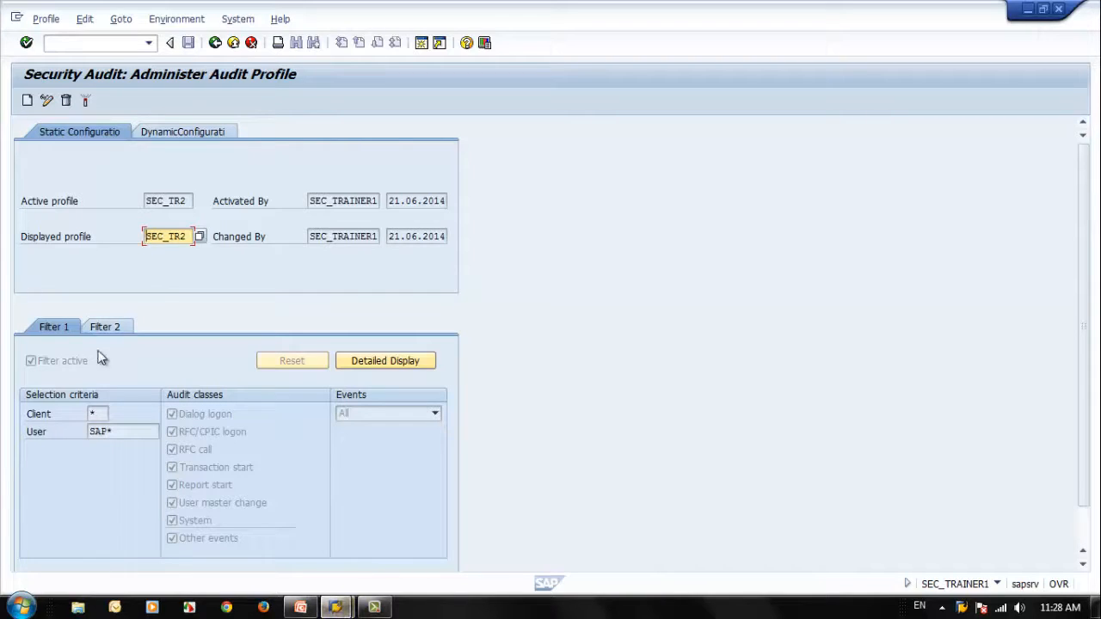
Step: From SAP Logon, log on to A. SAP ECC6 client 001 as sap* with the account password and open transaction SUIM
click(335, 607)
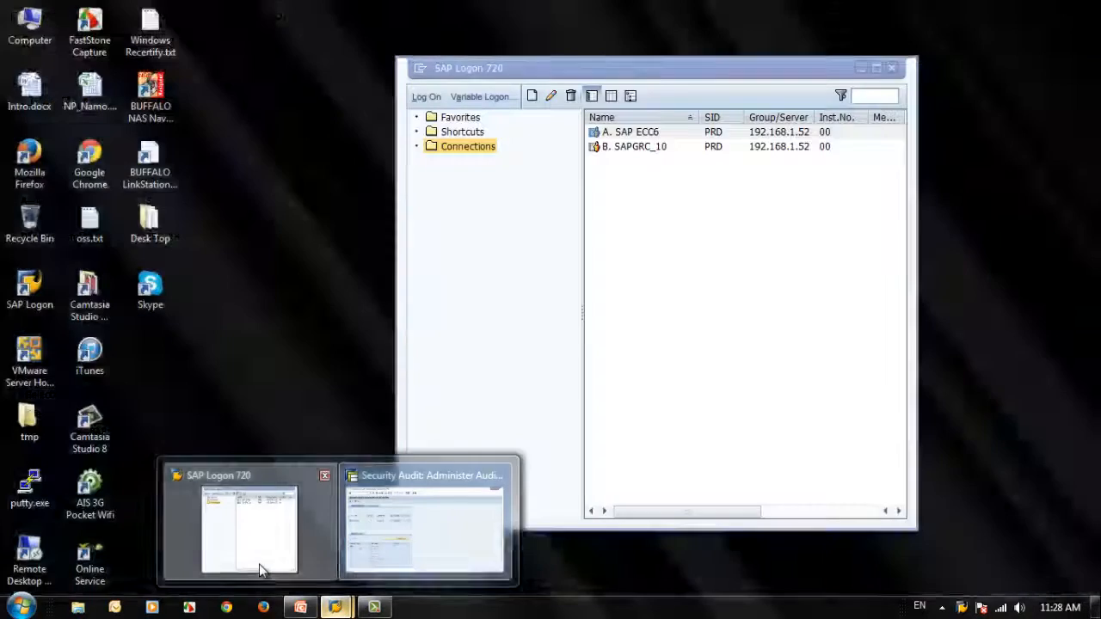
click(261, 571)
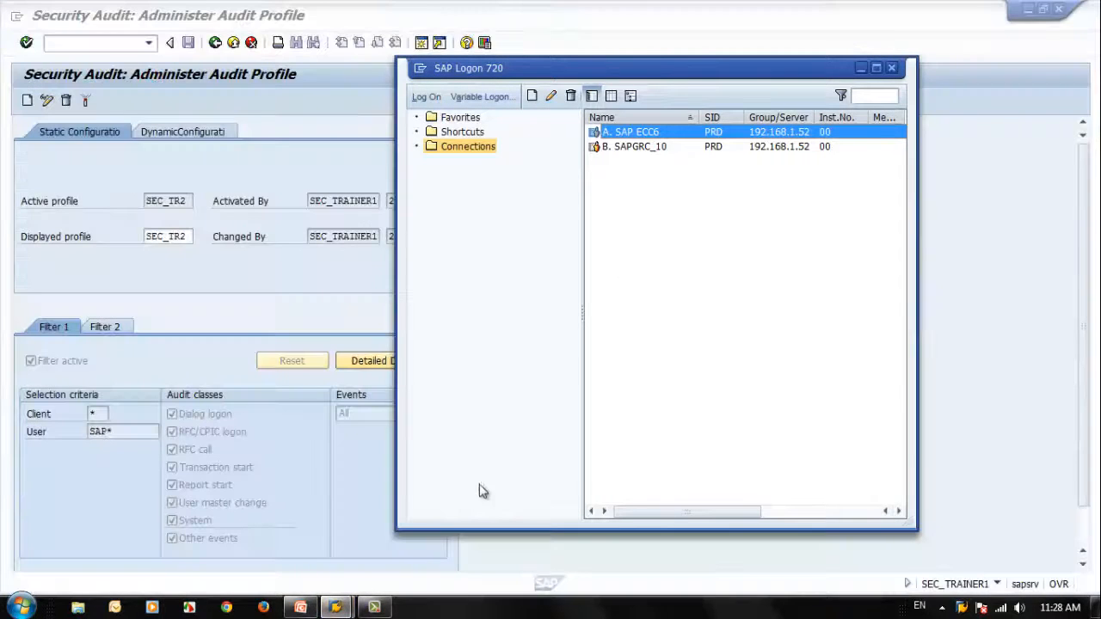
double_click(715, 132)
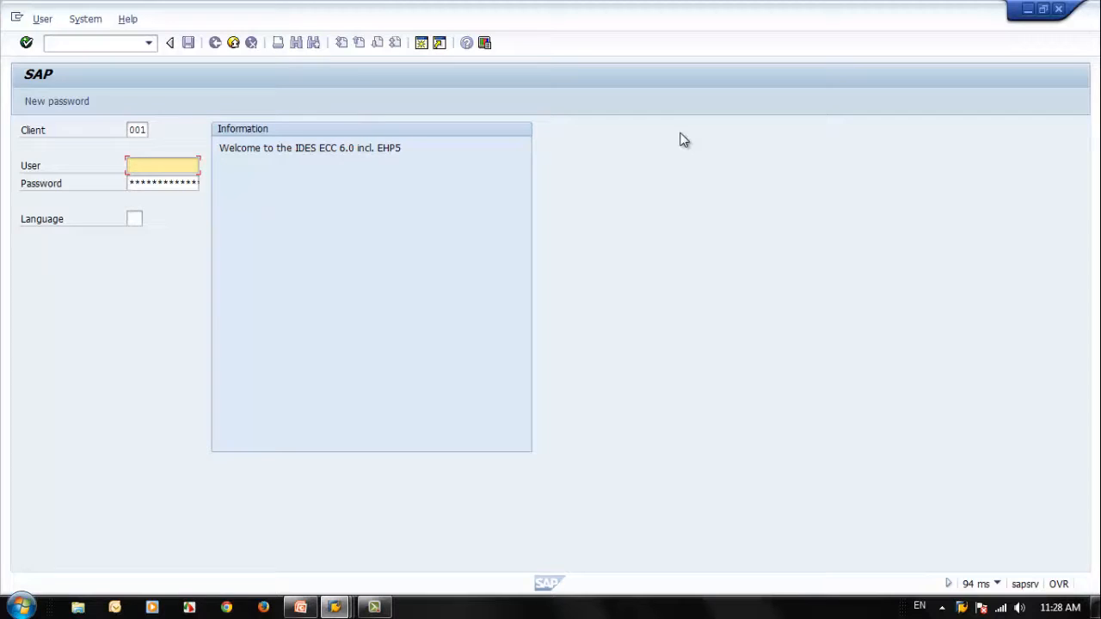
text(sap*)
key(Tab)
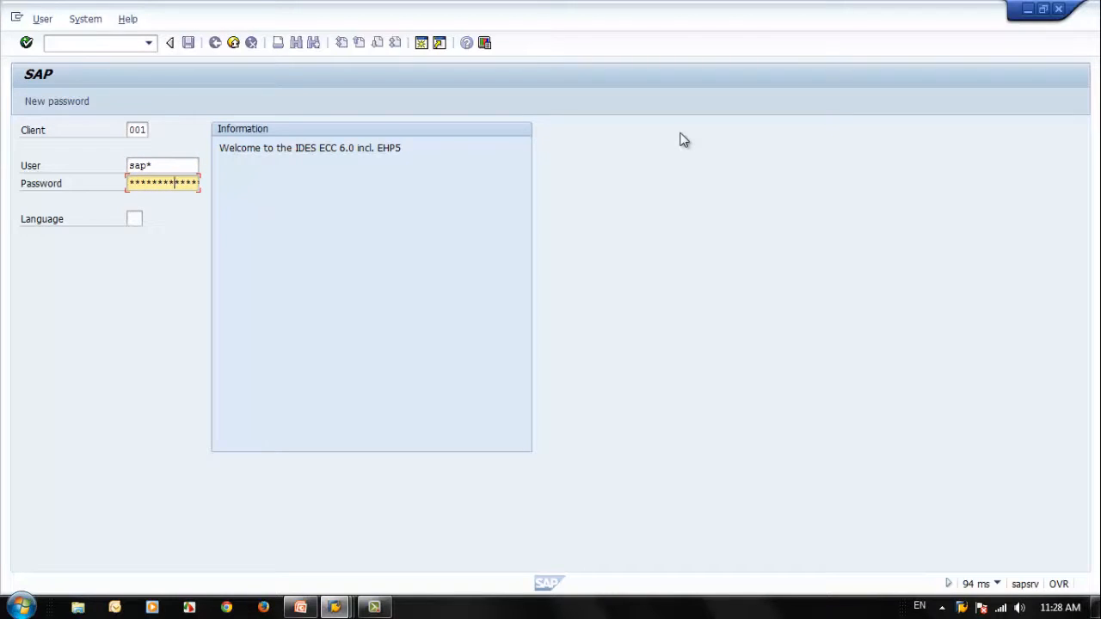
key(Return)
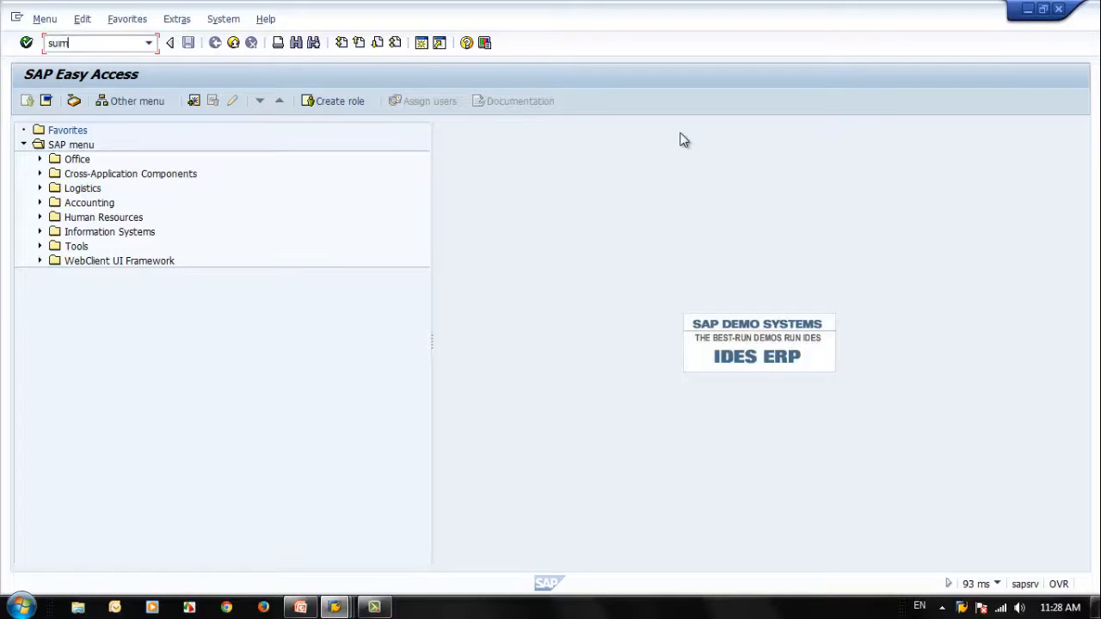
key(Return)
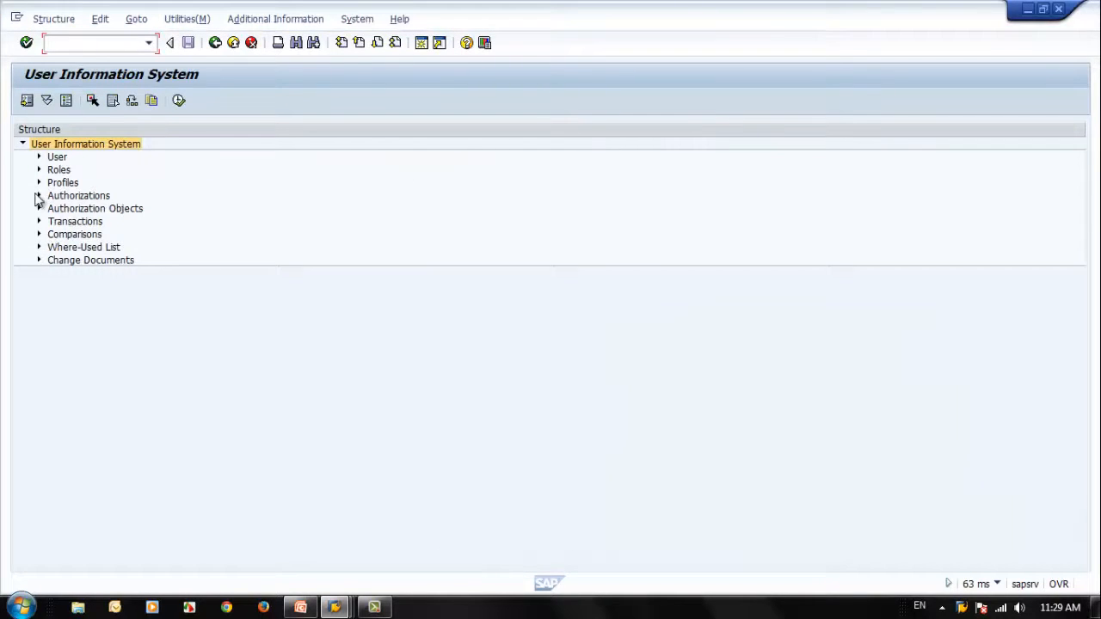
Step: Run the SUIM user reports on unsuccessful logons and on logon date and password change, and return to SAP Easy Access
click(38, 156)
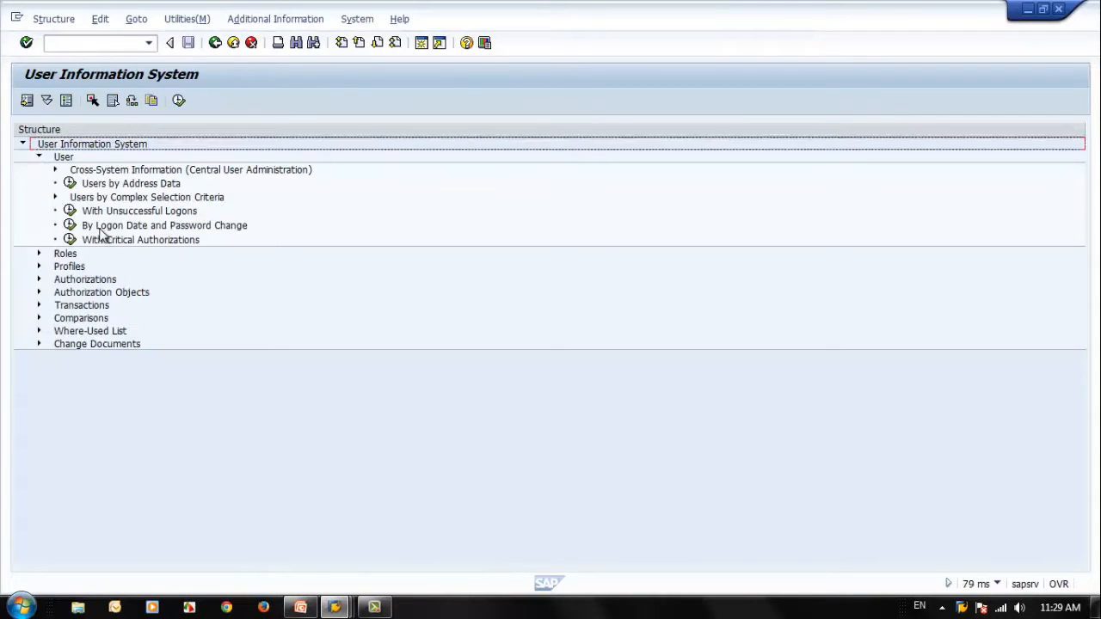
double_click(70, 212)
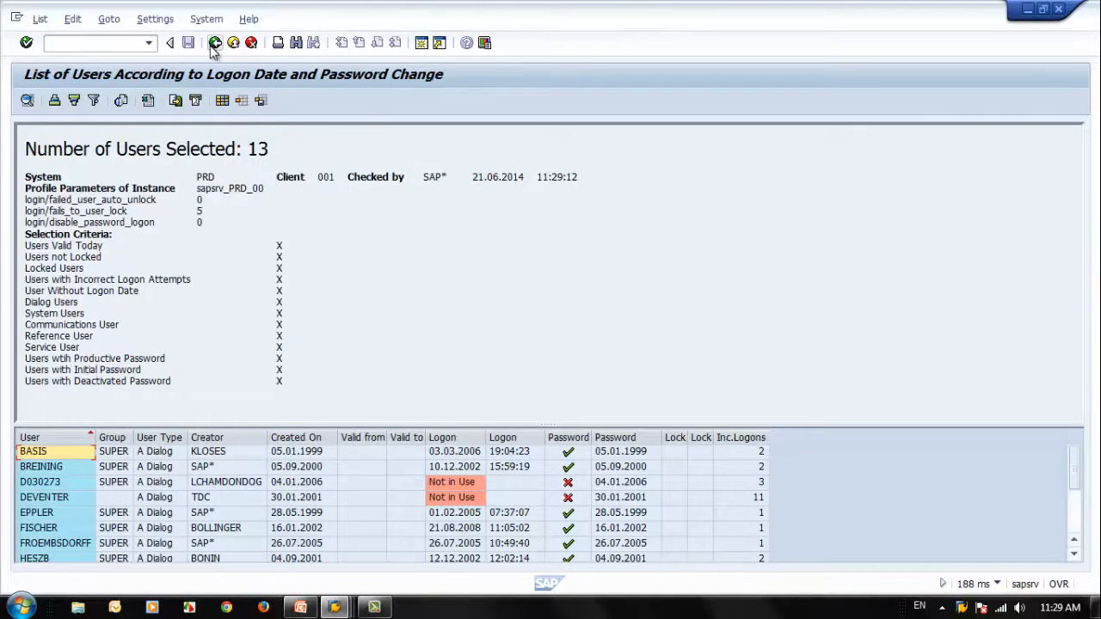
click(216, 43)
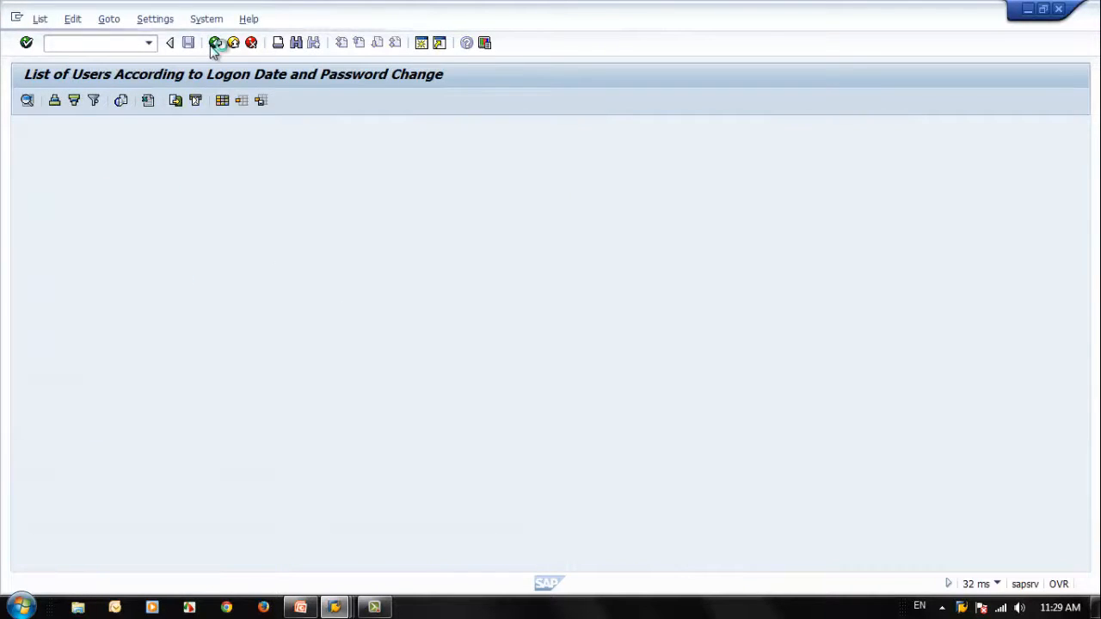
click(215, 43)
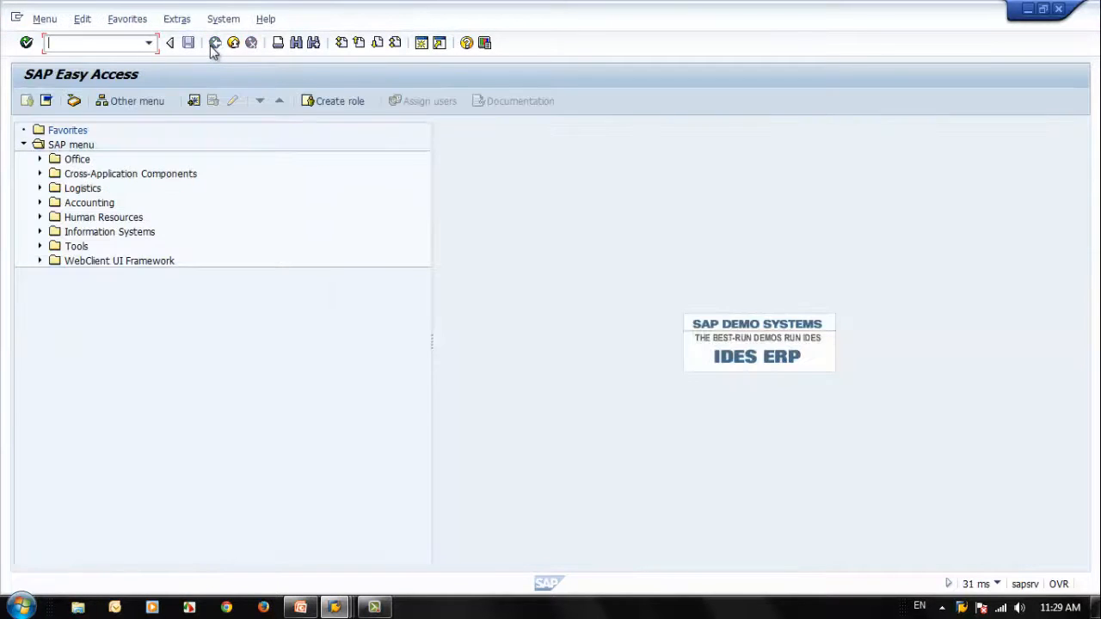
Step: Open transaction SU01 and load the user SEC_trainer1 in change mode
text(su01)
key(Return)
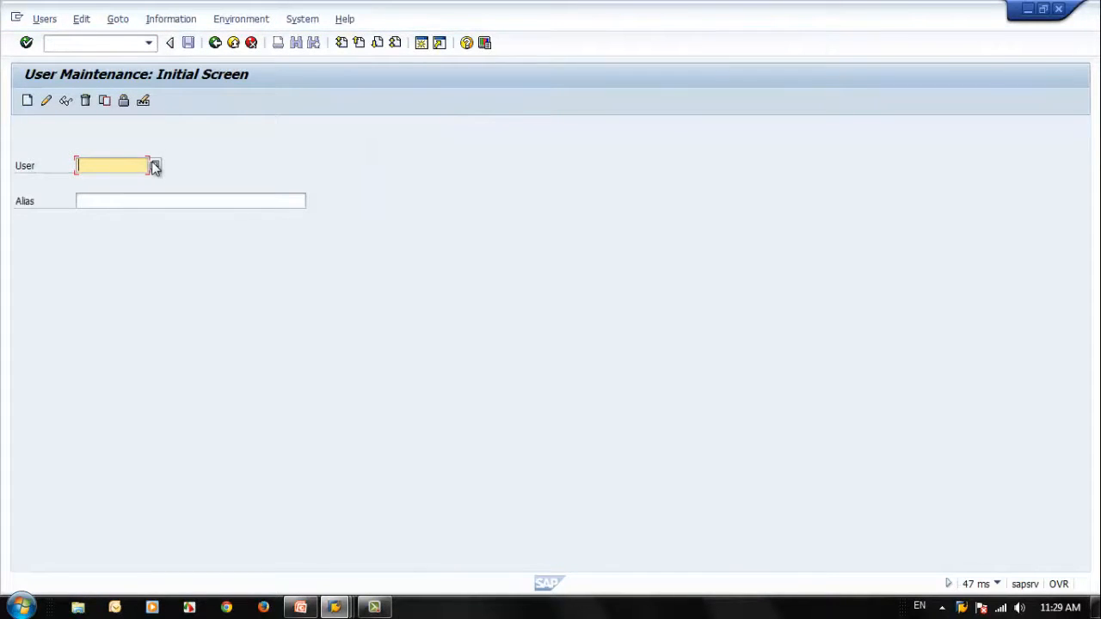
text(t)
key(BackSpace)
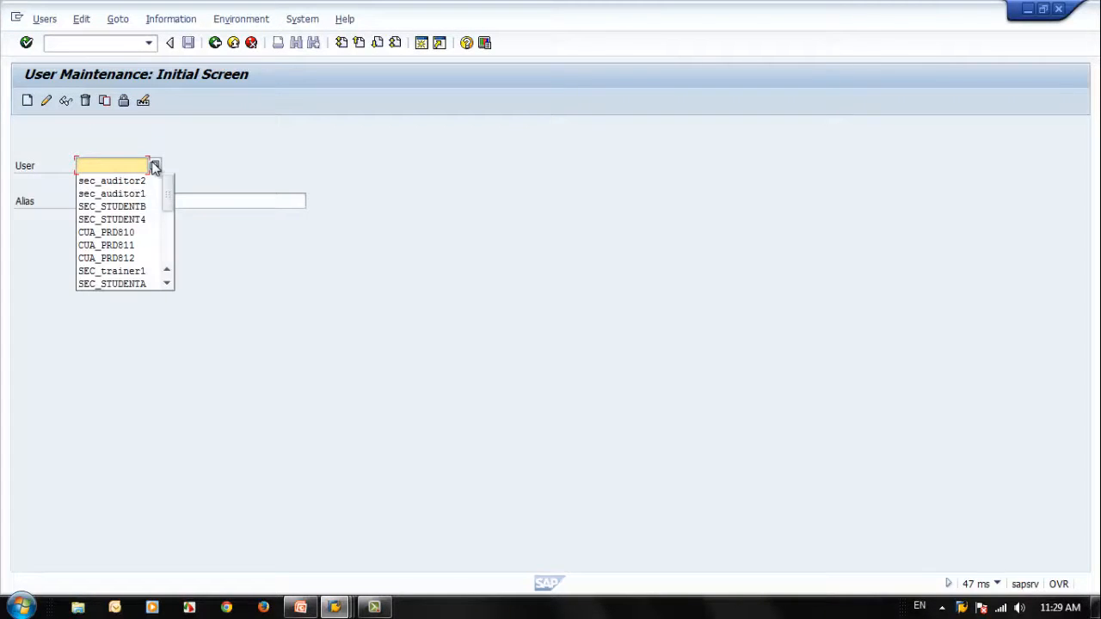
key(Down)
key(Down)
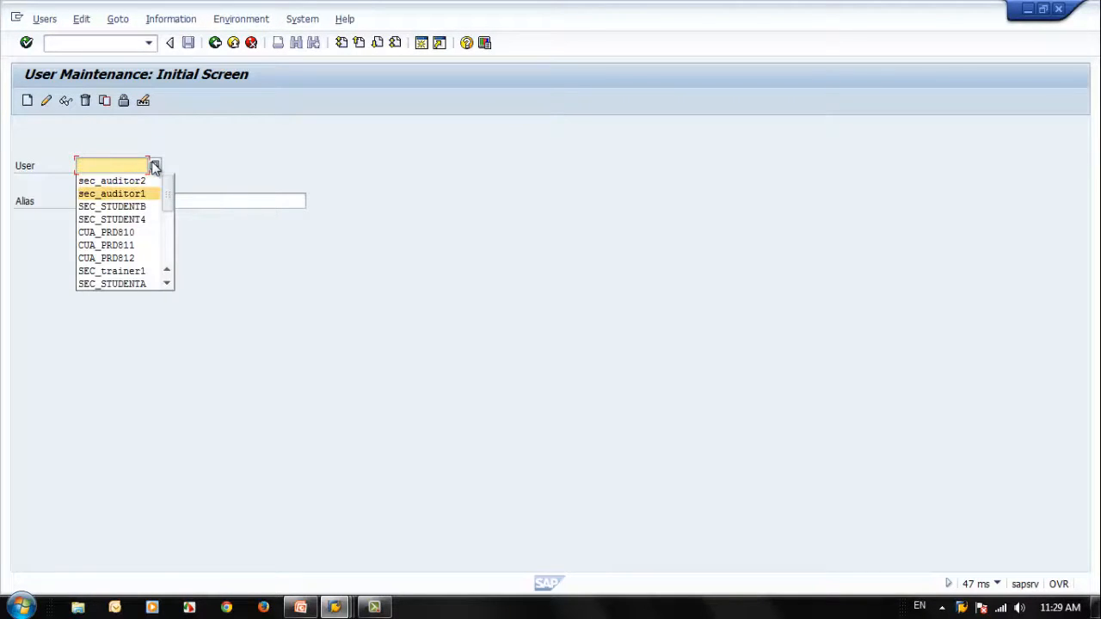
text(sec)
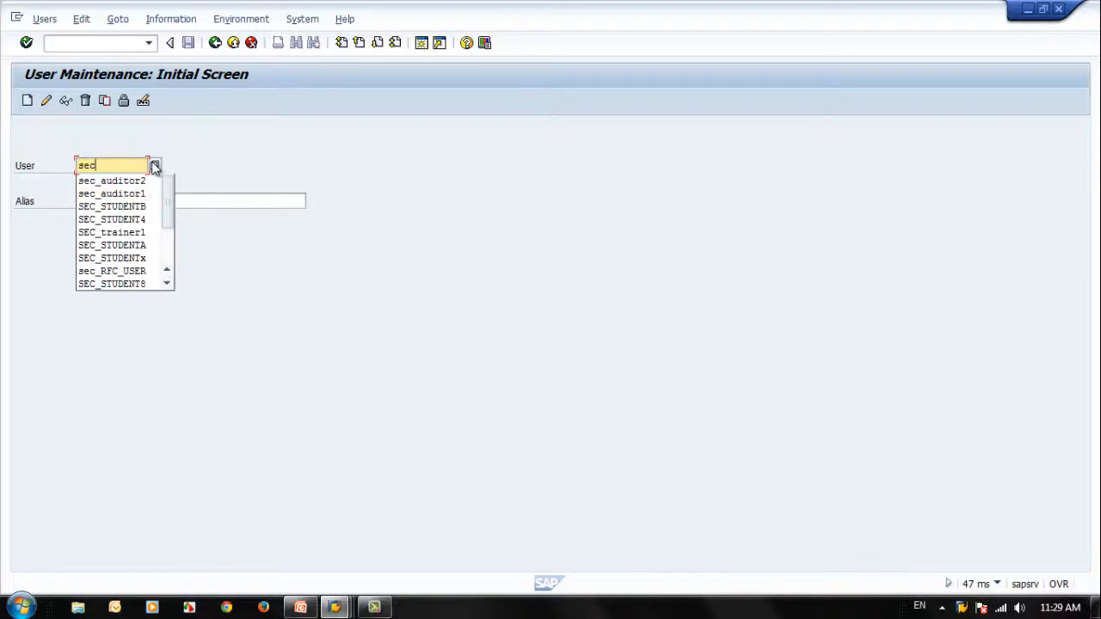
text(_training)
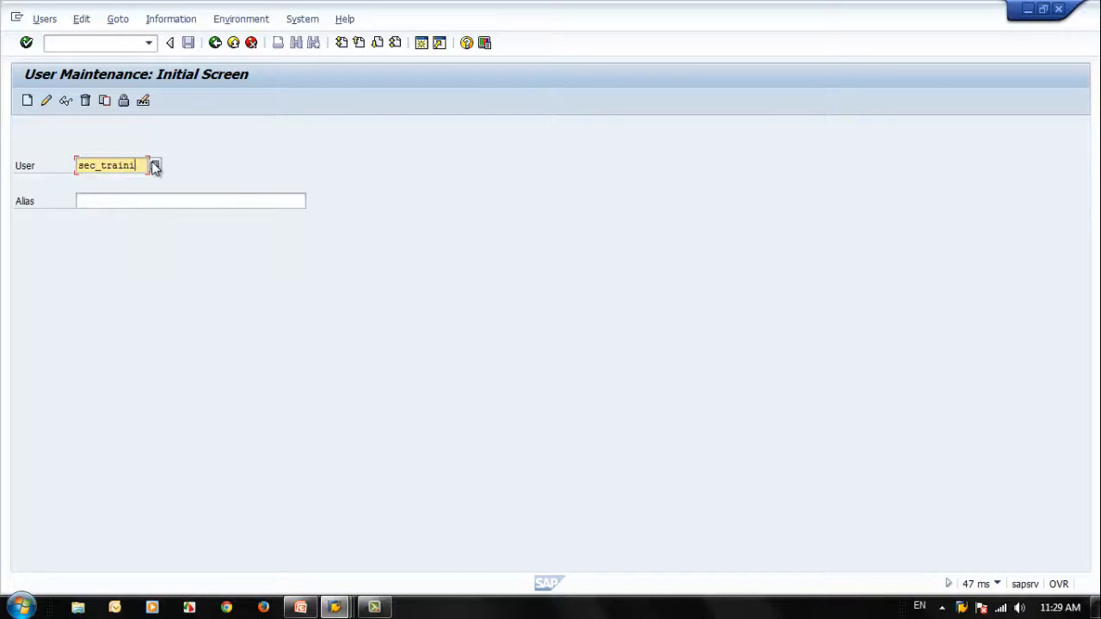
key(BackSpace)
key(Down)
key(Return)
click(41, 104)
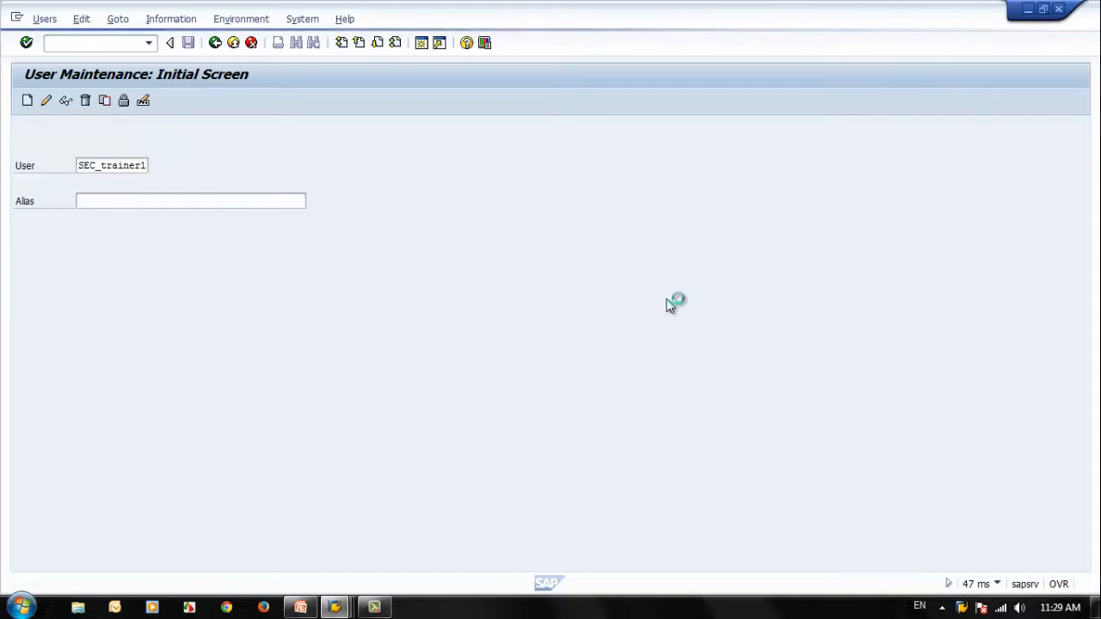
Step: Append two dots to the user's first name, set the Valid through date to 30.06.2015, and save the user
click(174, 273)
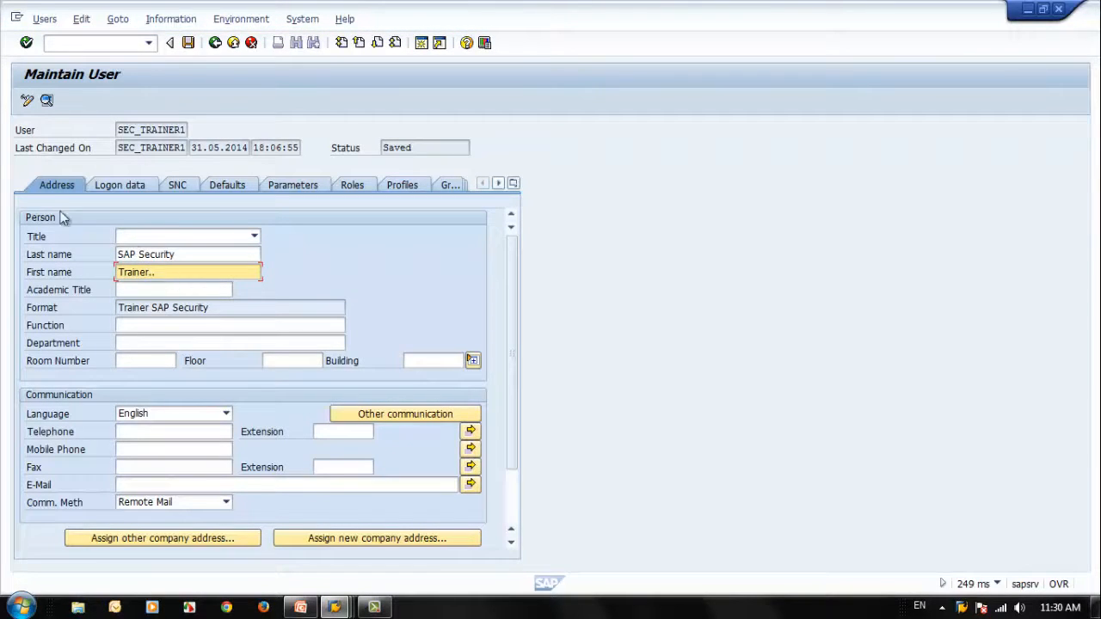
click(104, 186)
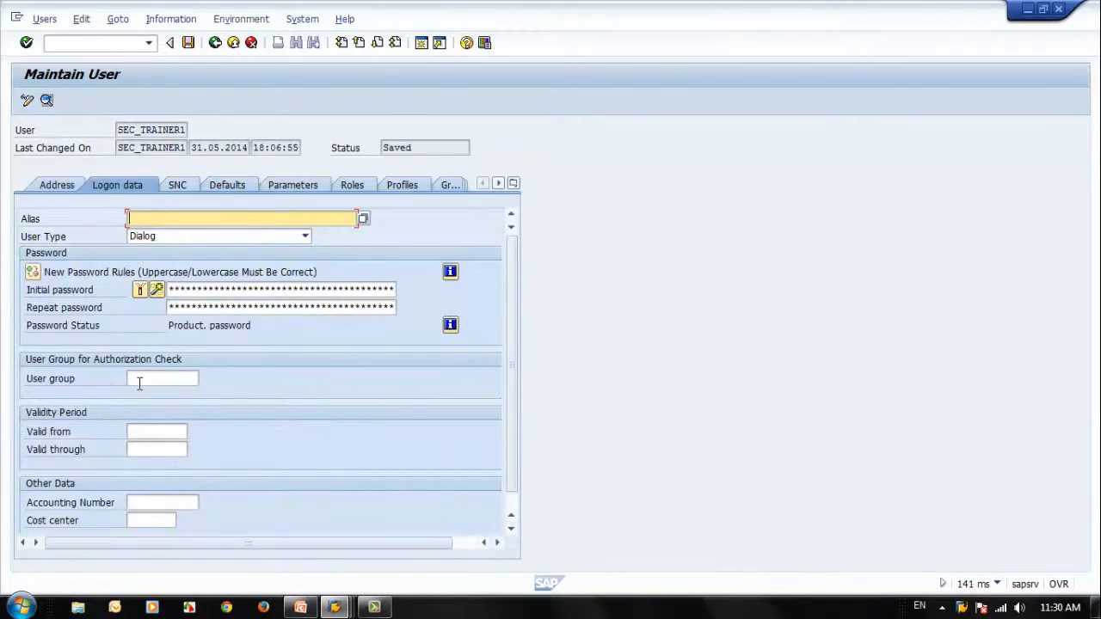
click(140, 380)
click(157, 432)
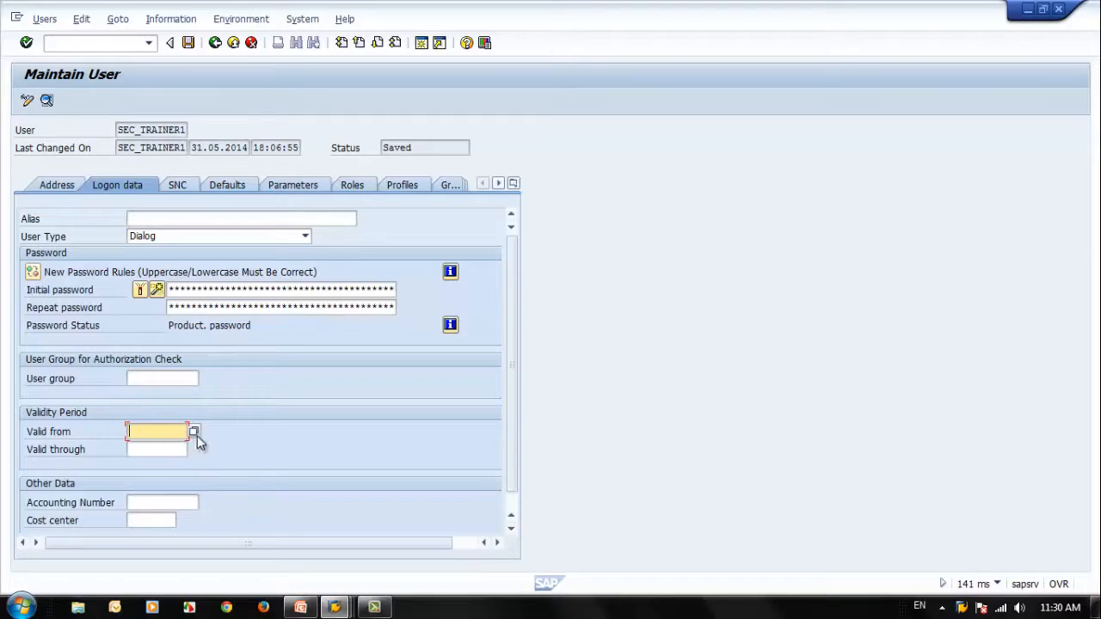
click(158, 449)
click(194, 449)
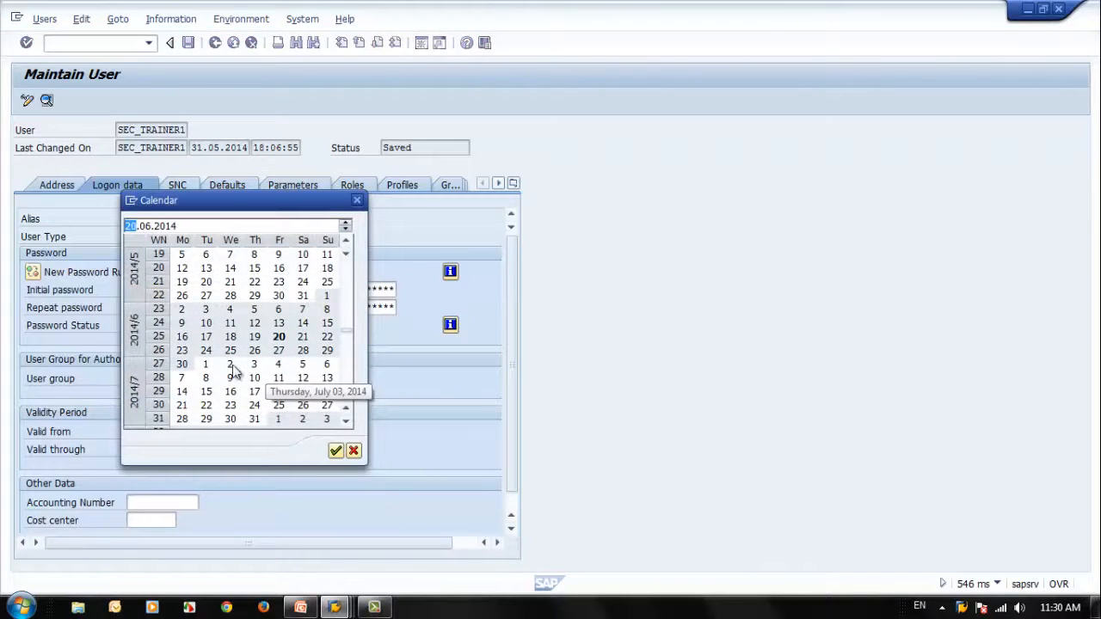
double_click(183, 365)
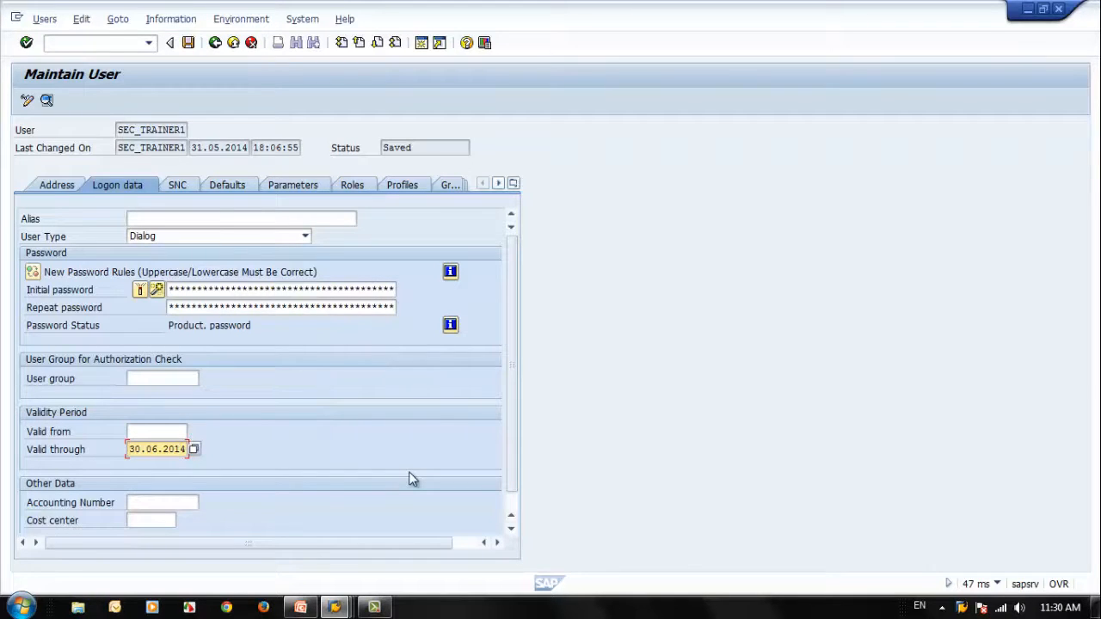
click(188, 42)
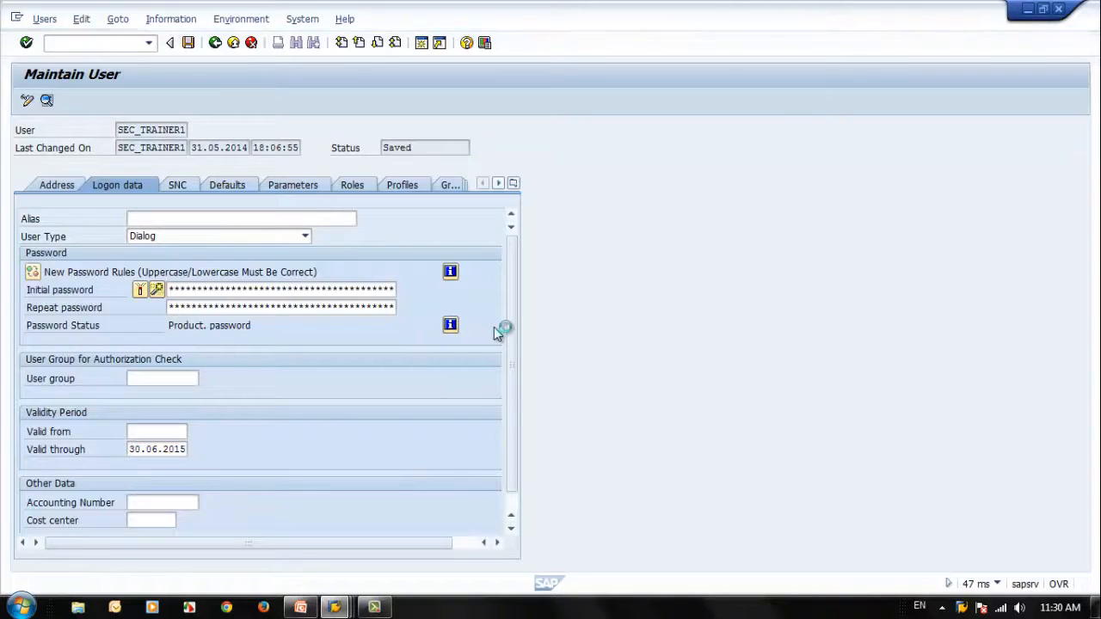
Step: Lock the user SEC_TRAINER1 and check the lock in the displayed logon data
click(123, 101)
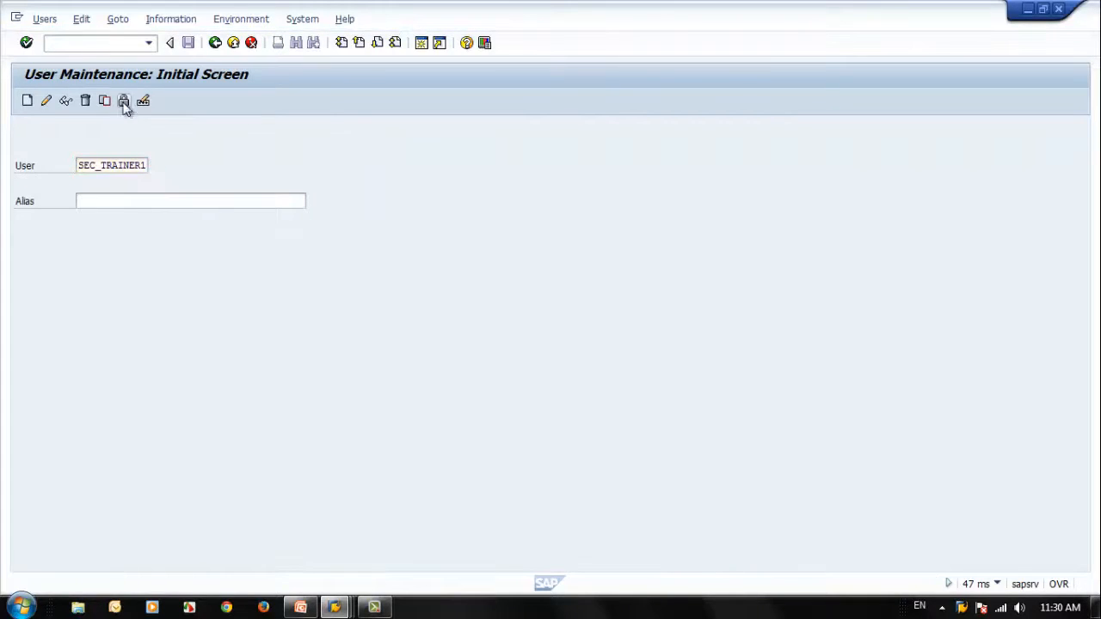
click(471, 399)
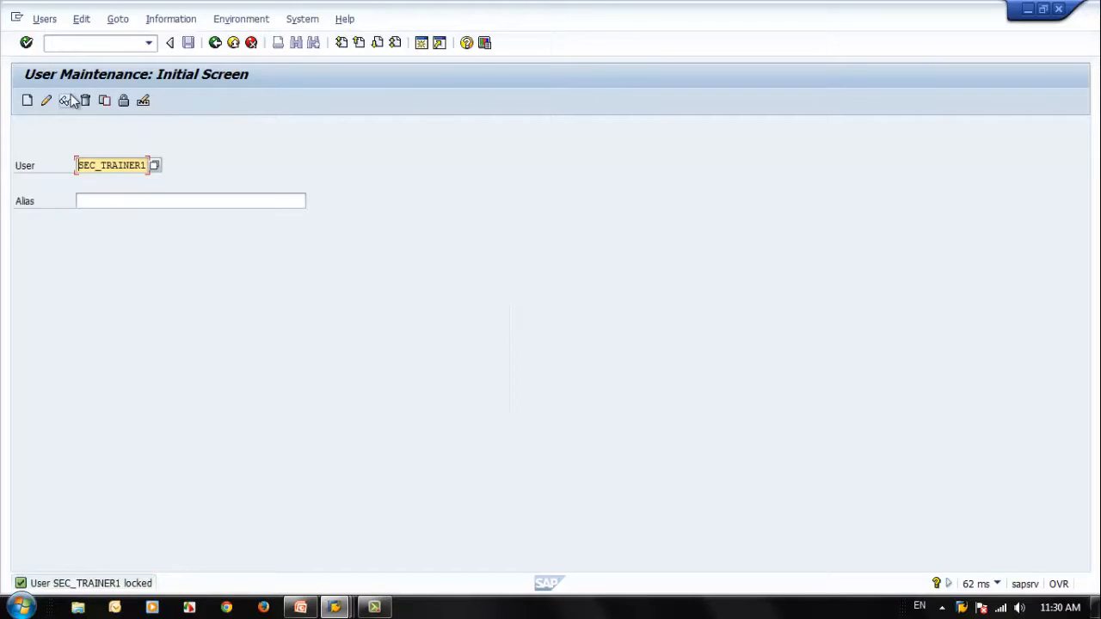
click(67, 101)
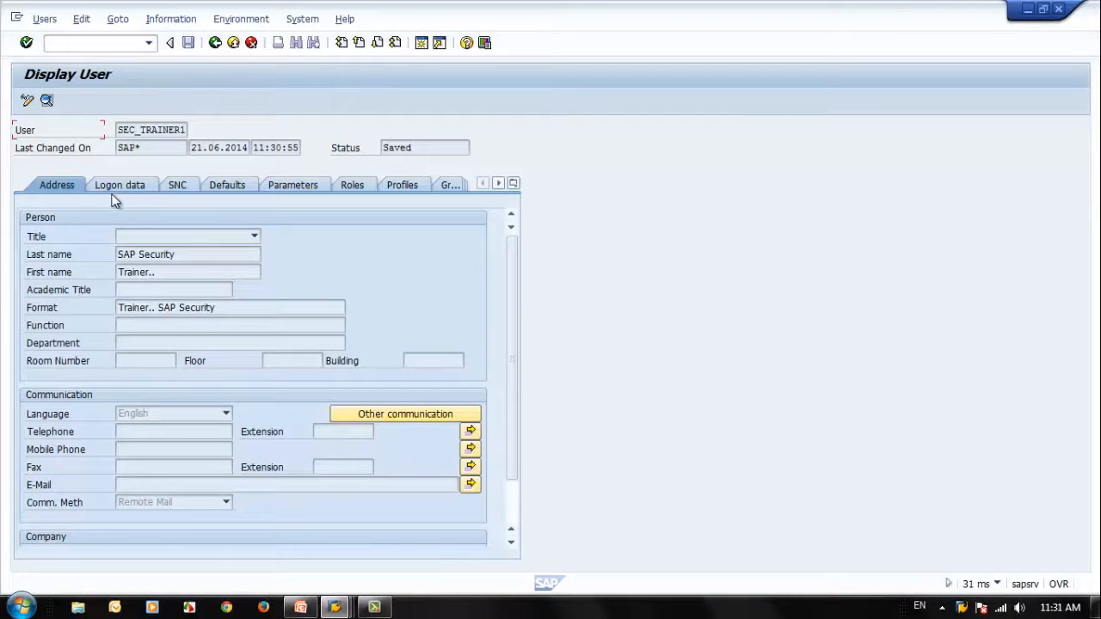
click(122, 189)
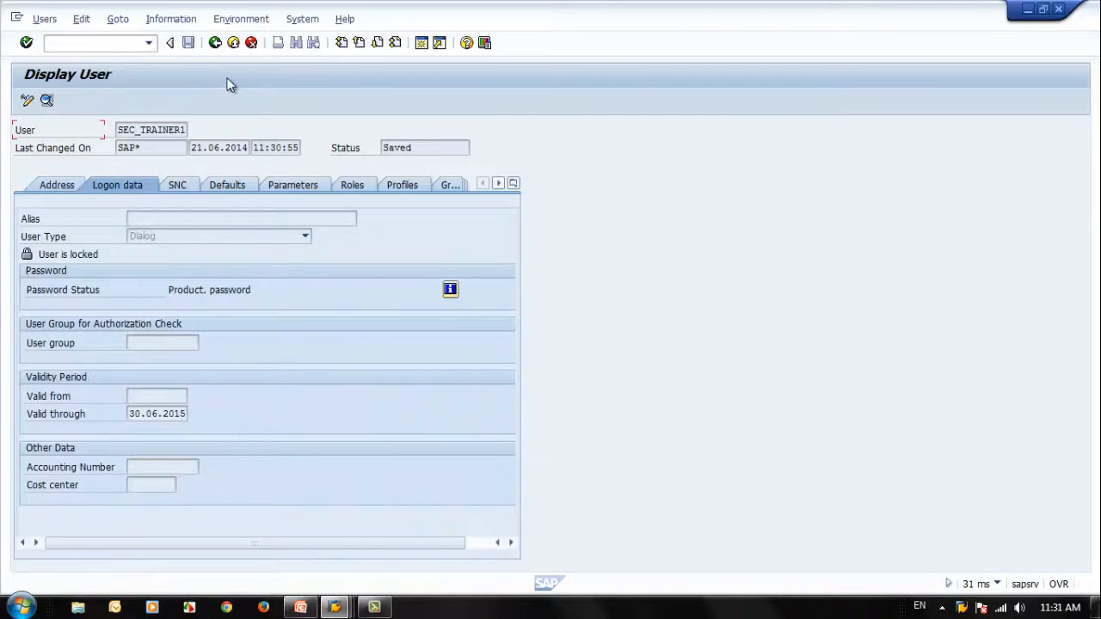
click(215, 42)
Step: Unlock SEC_TRAINER1, check its logon data, and return to SAP Easy Access
click(123, 100)
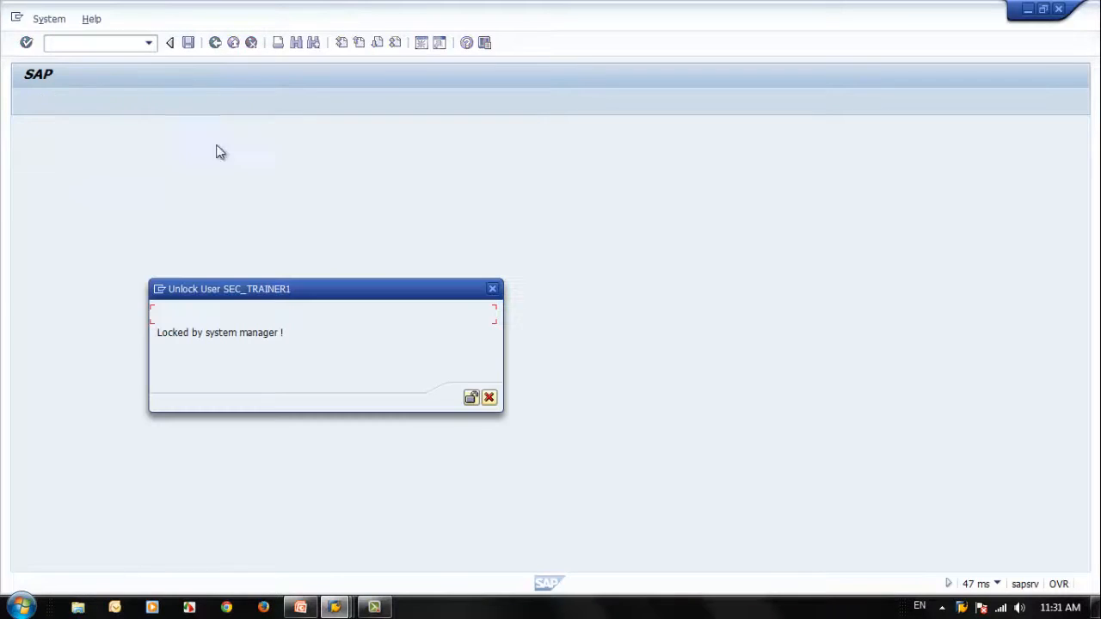
click(472, 398)
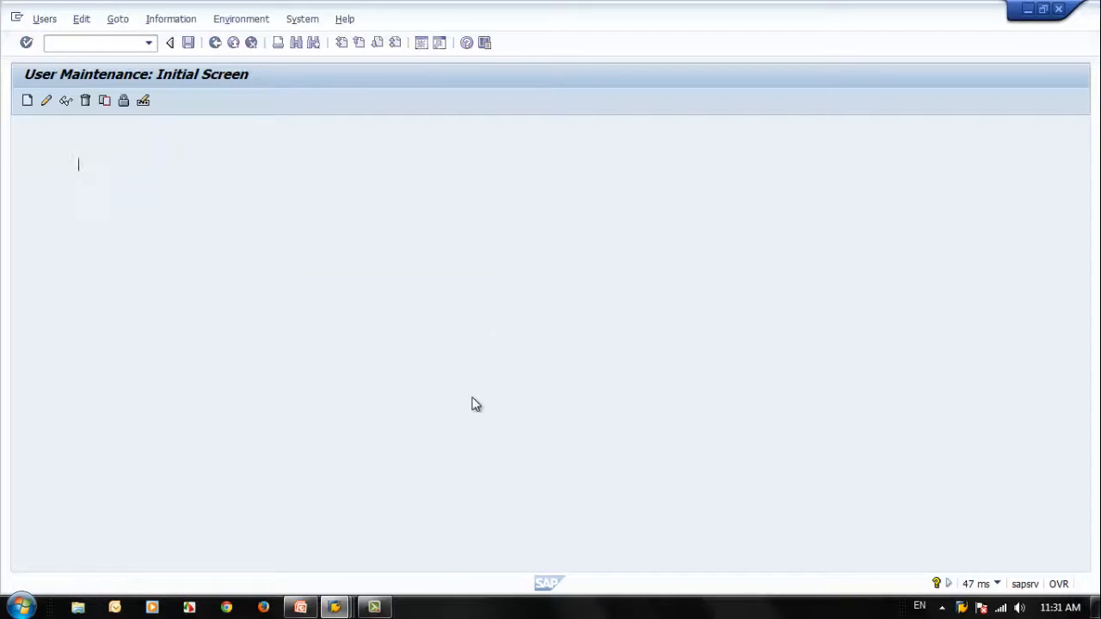
click(66, 102)
click(134, 184)
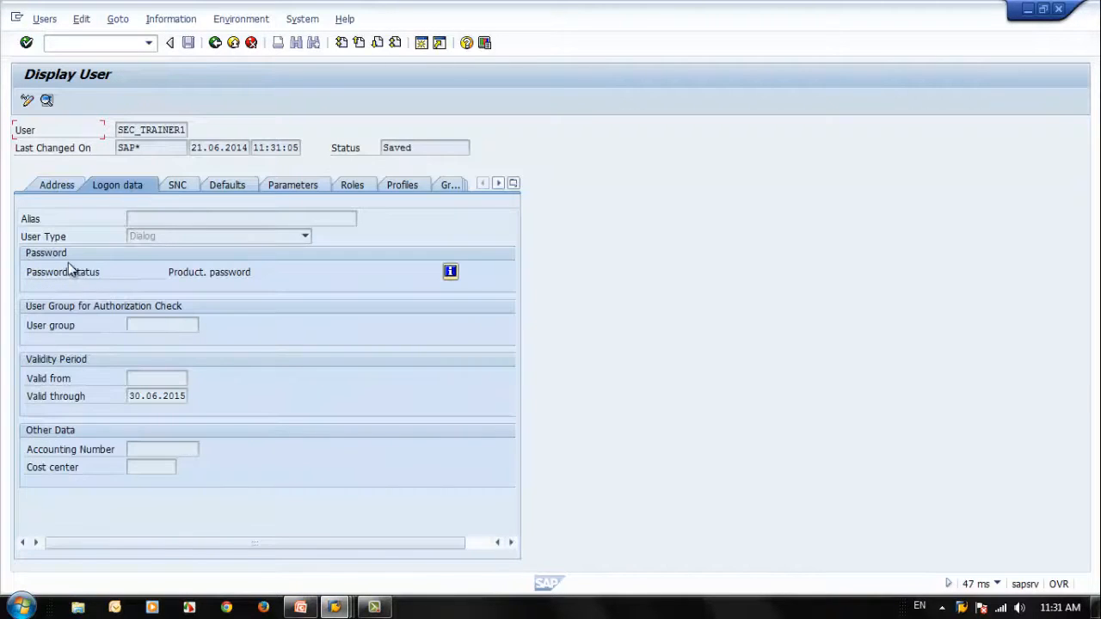
click(214, 43)
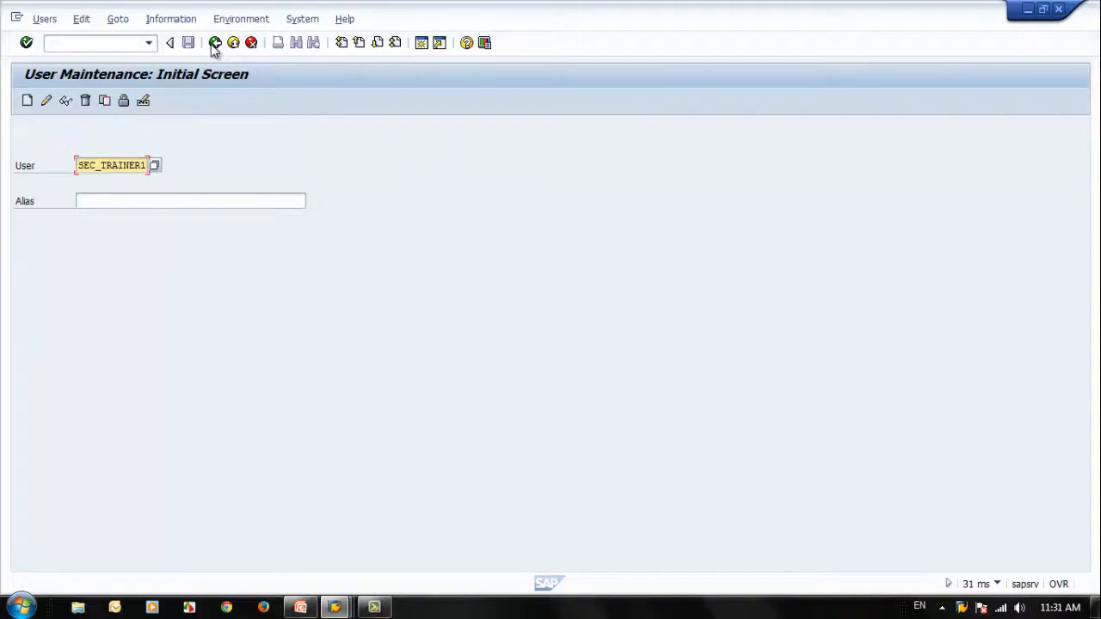
click(214, 43)
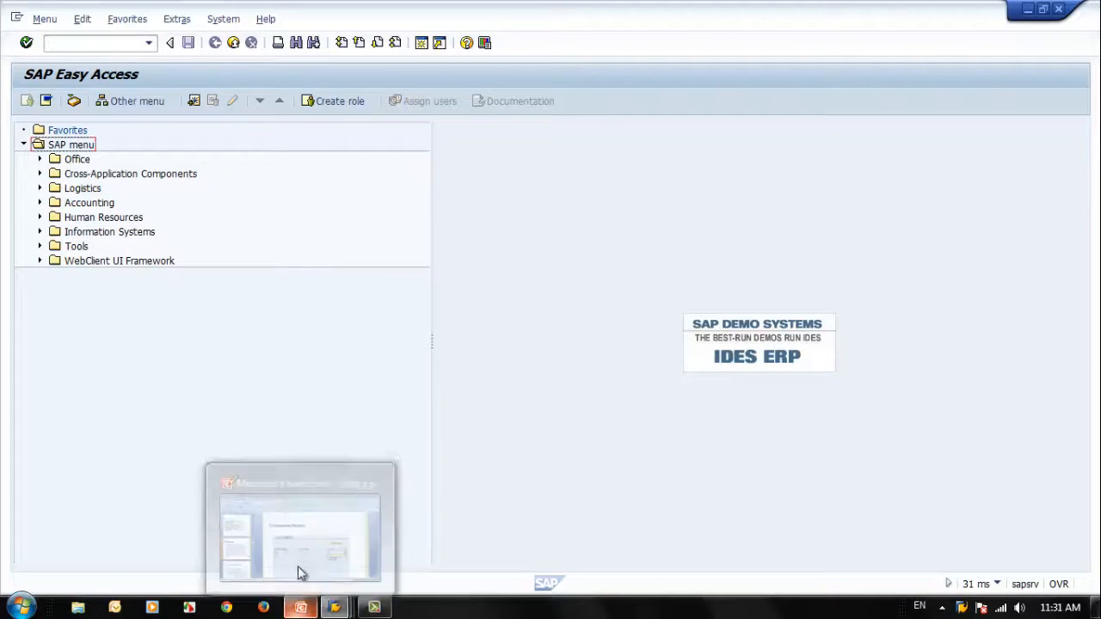
Step: Reopen transaction SU01, lock SEC_TRAINER1 again, and check the lock status in its logon data
click(149, 43)
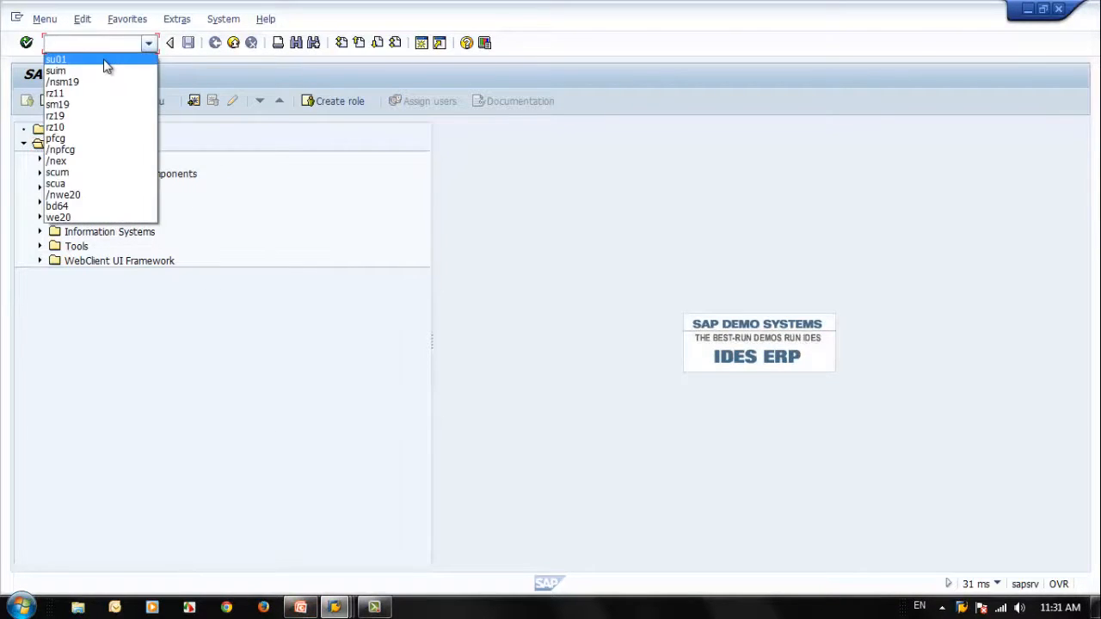
click(106, 66)
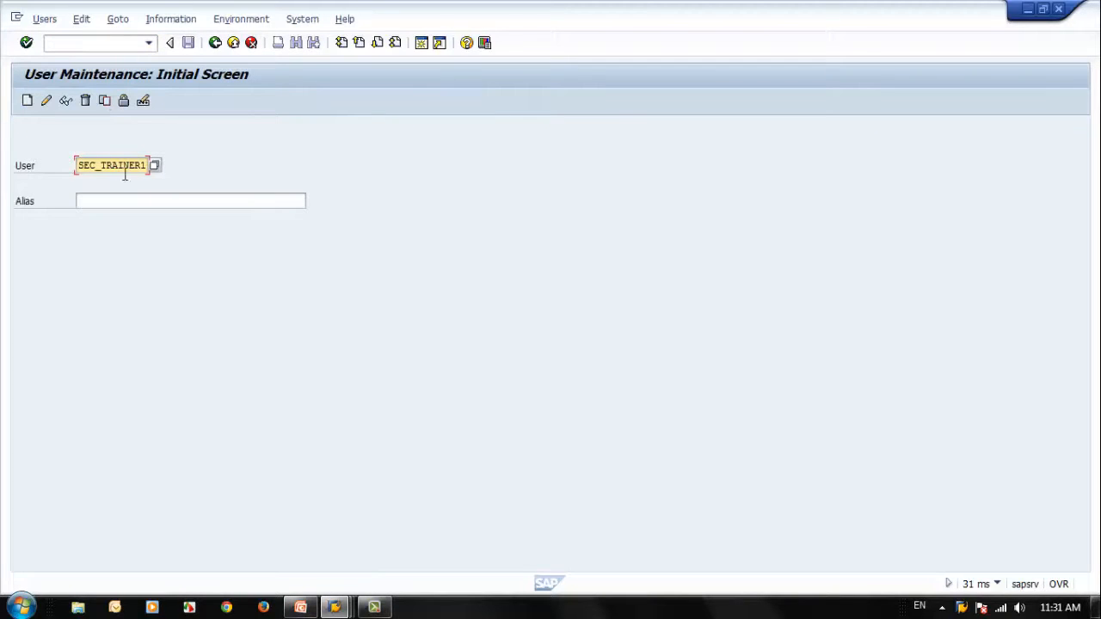
click(123, 102)
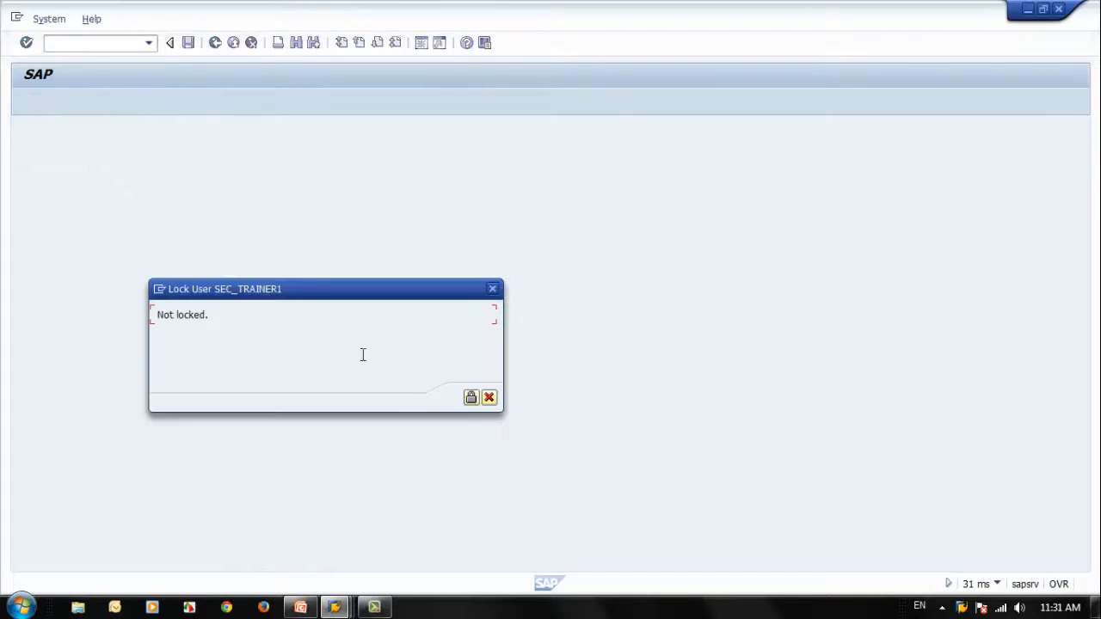
click(471, 398)
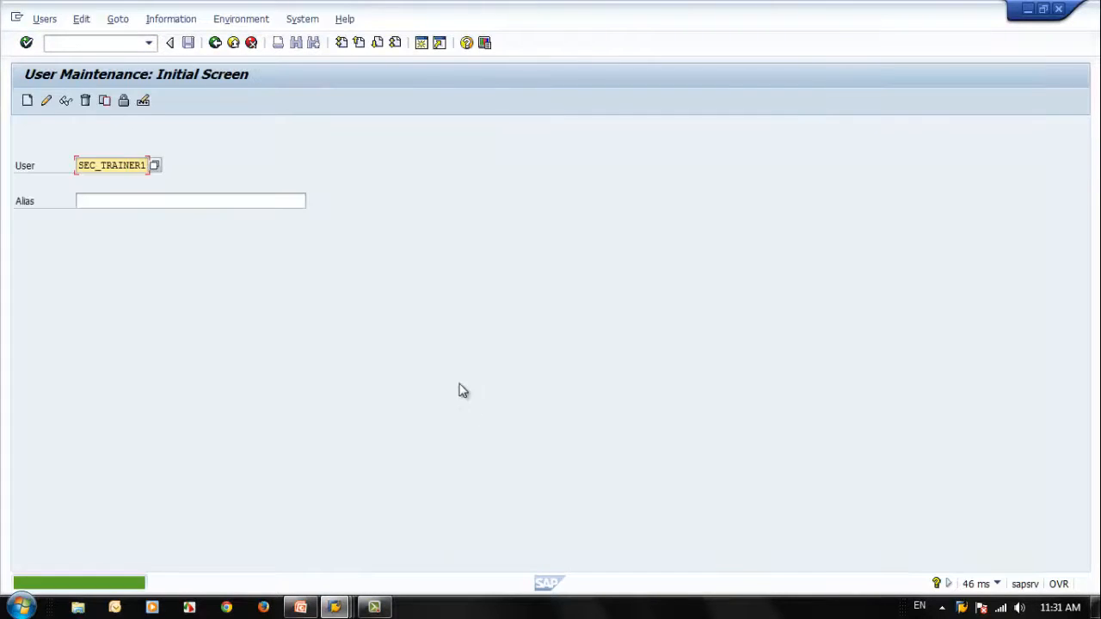
click(66, 101)
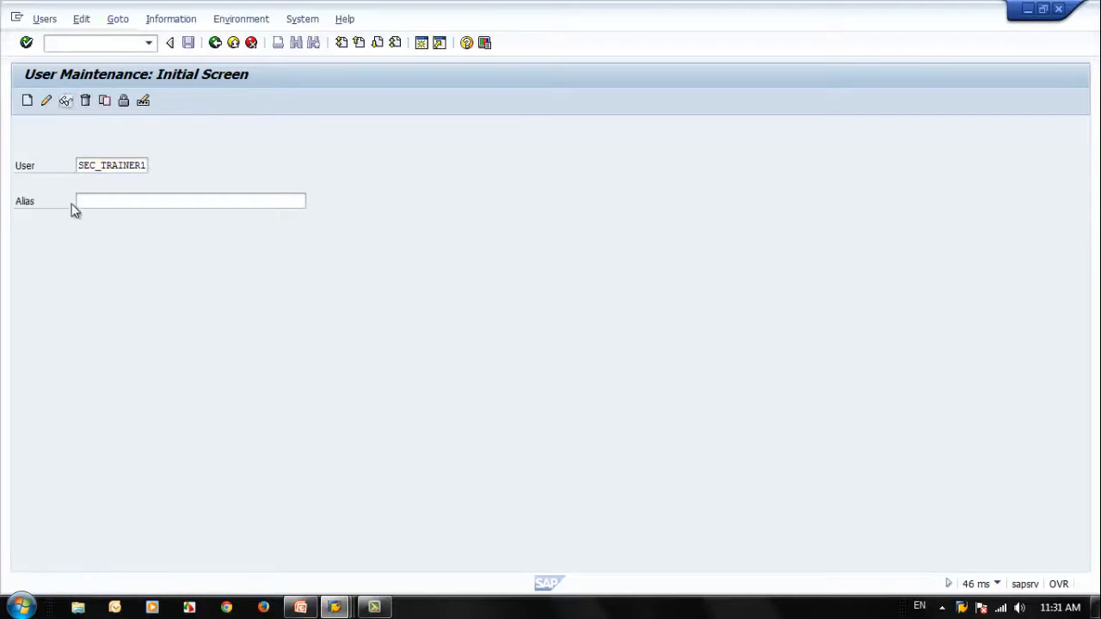
click(118, 184)
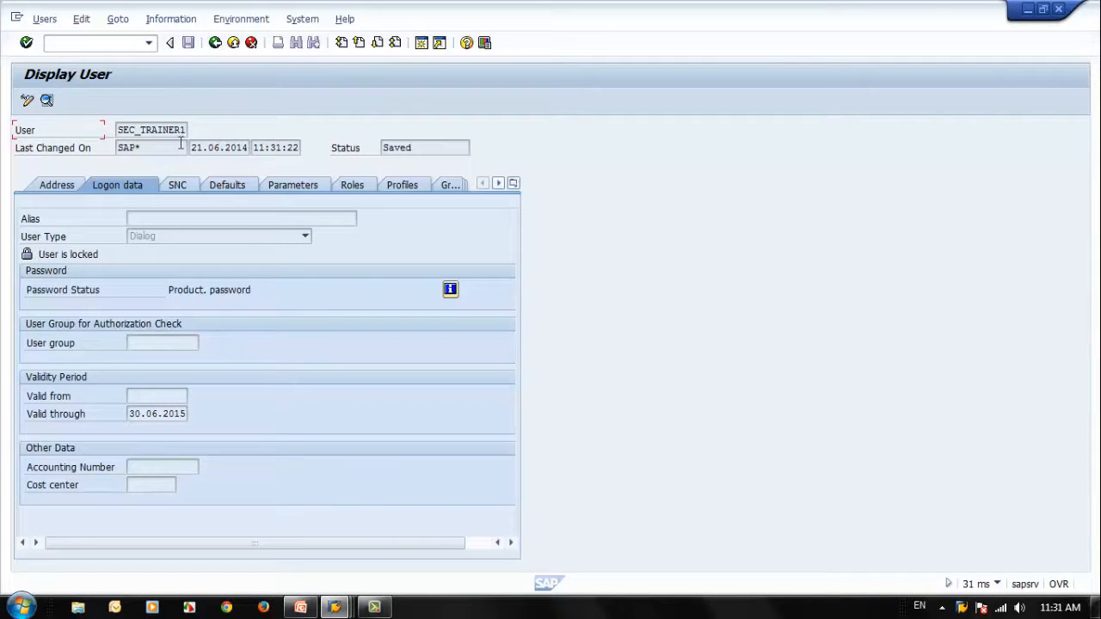
click(215, 43)
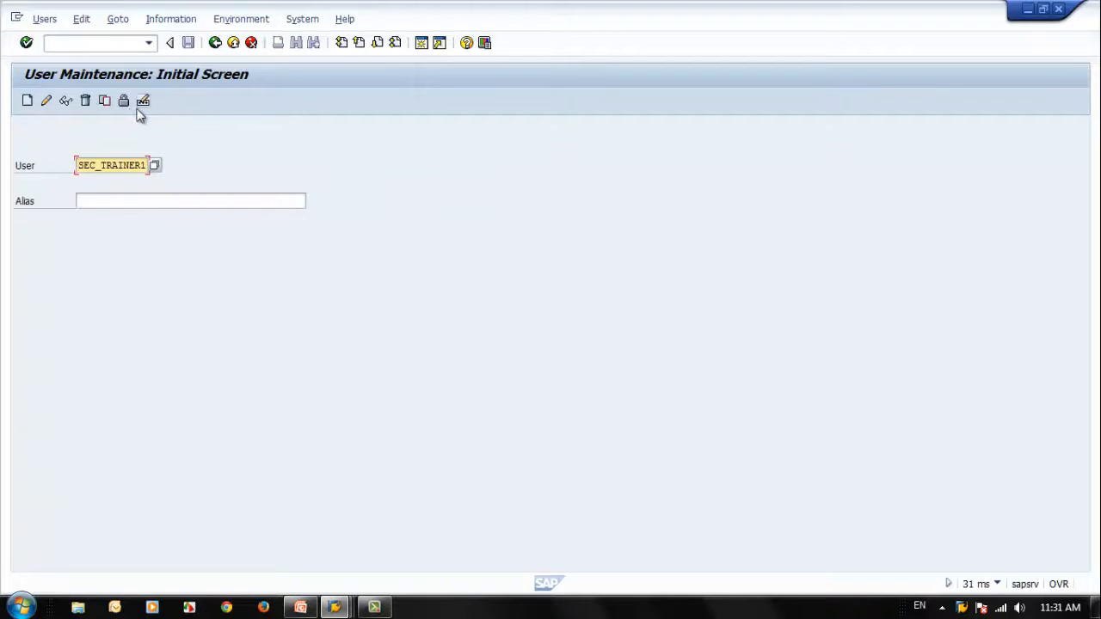
Step: Remove the second lock from SEC_TRAINER1 and display the user's record
click(123, 103)
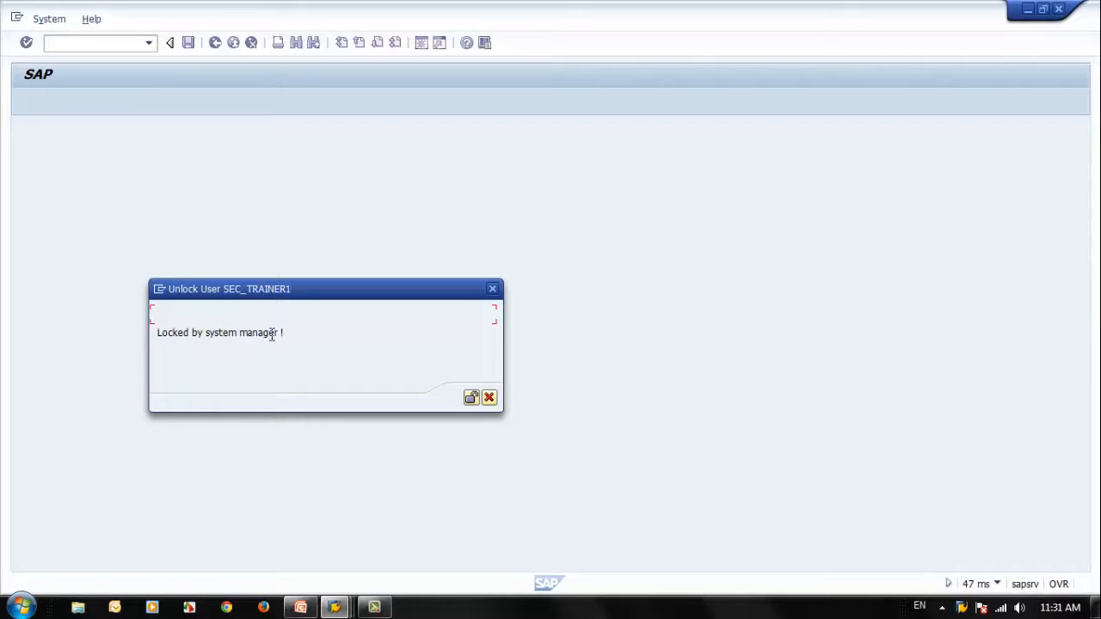
click(473, 398)
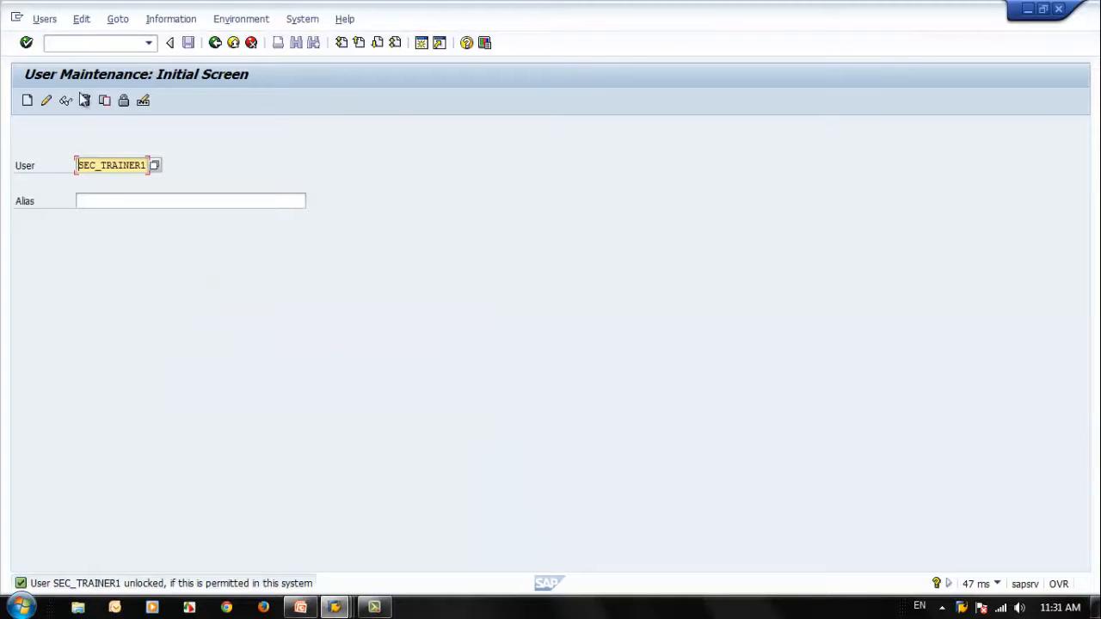
click(70, 106)
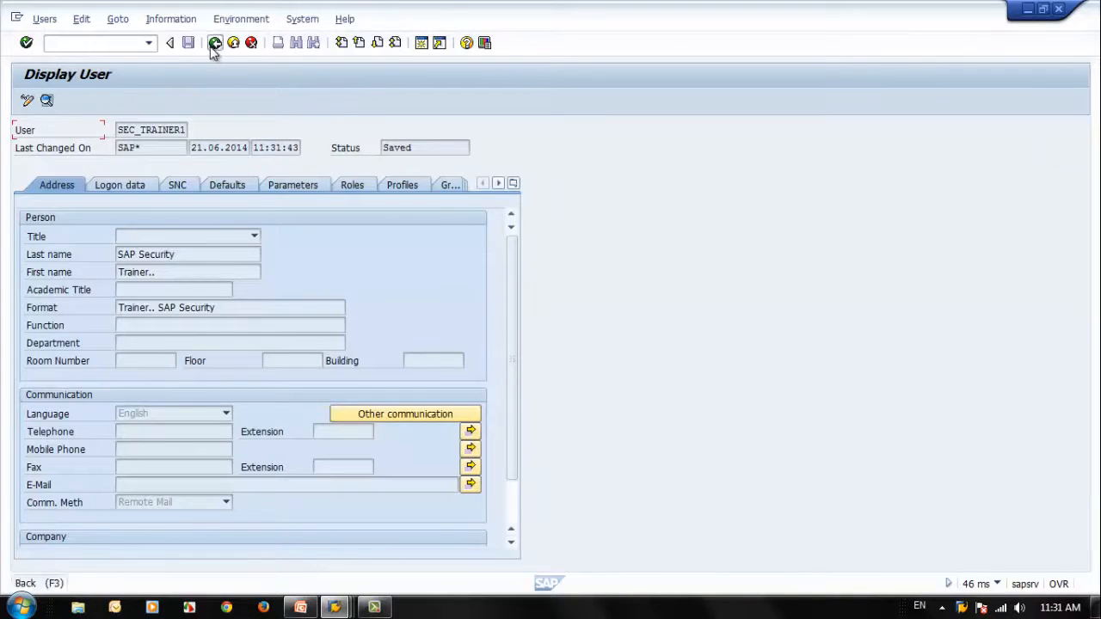
Step: Set the status bar to show the logged-on user, and exit user maintenance and the SAP* session
click(214, 44)
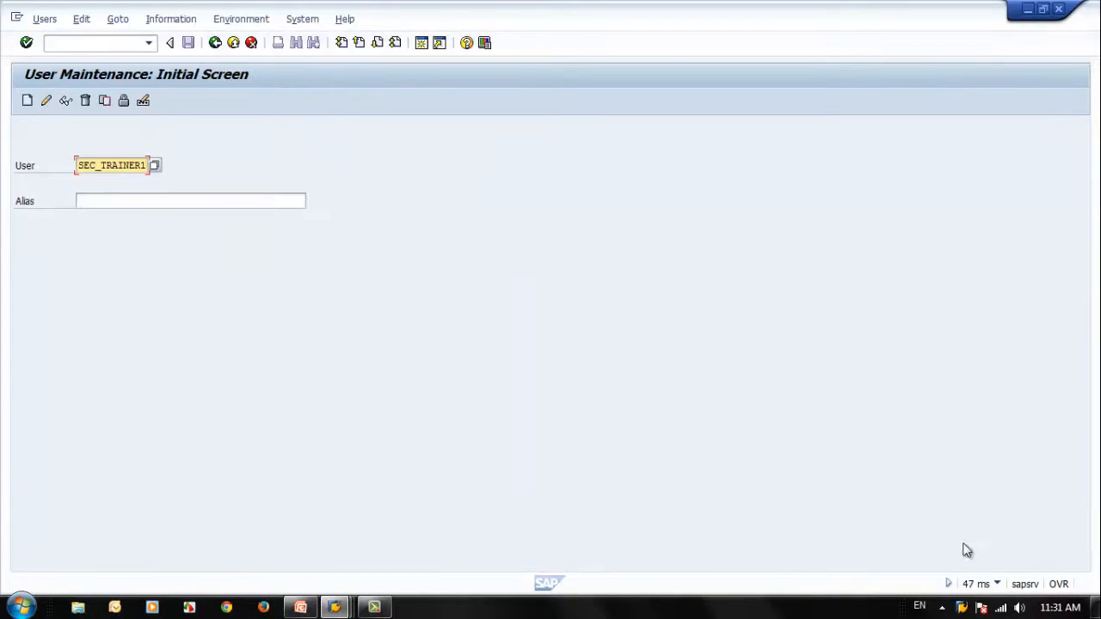
click(999, 585)
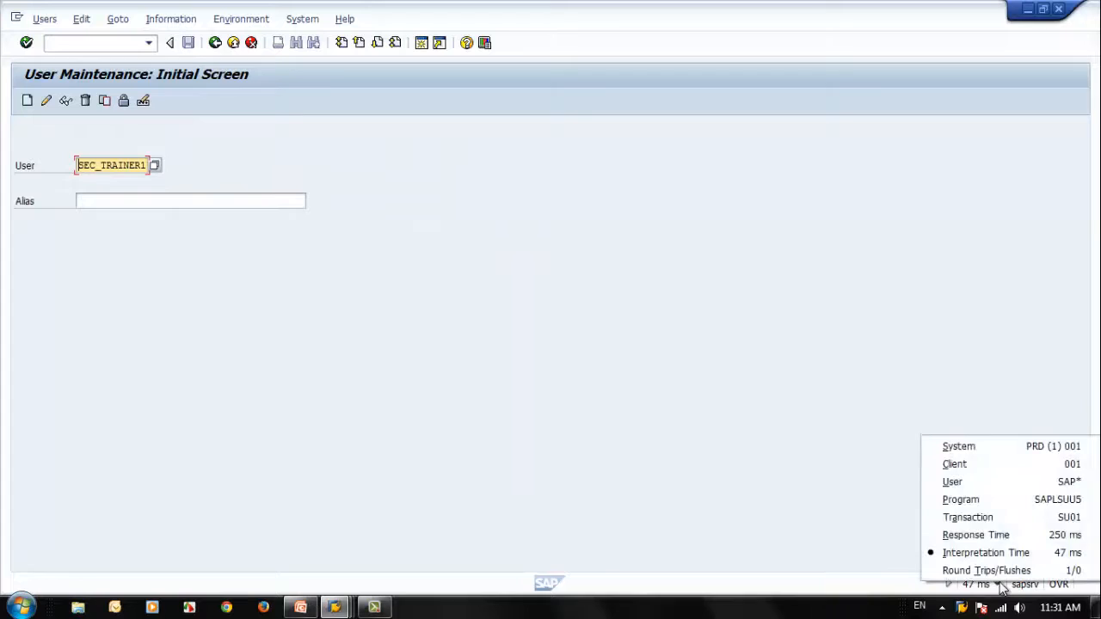
click(995, 485)
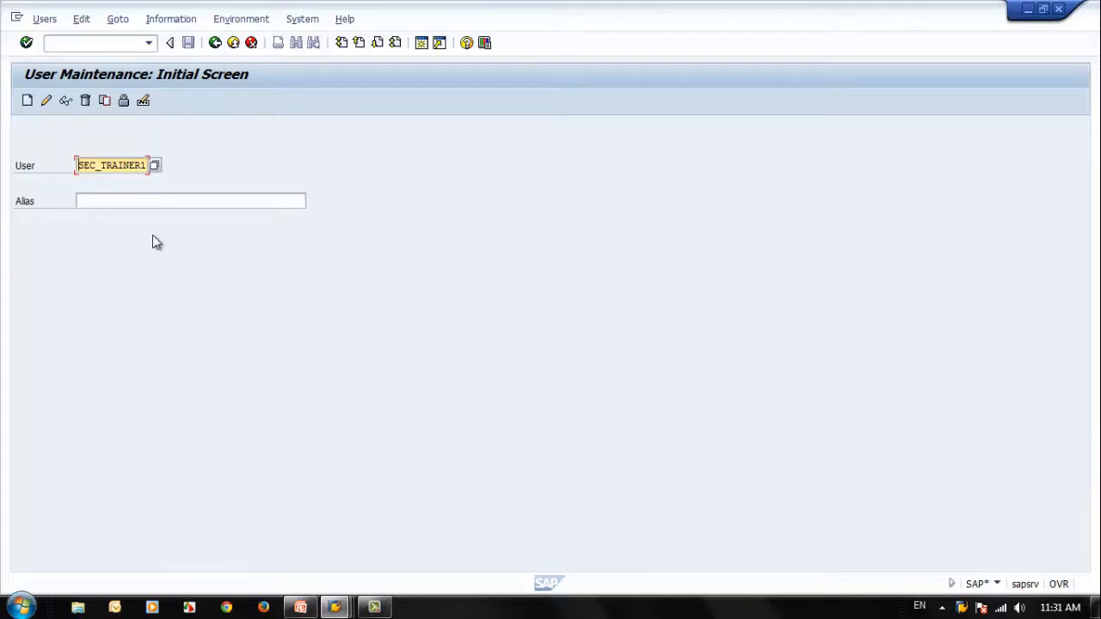
click(215, 42)
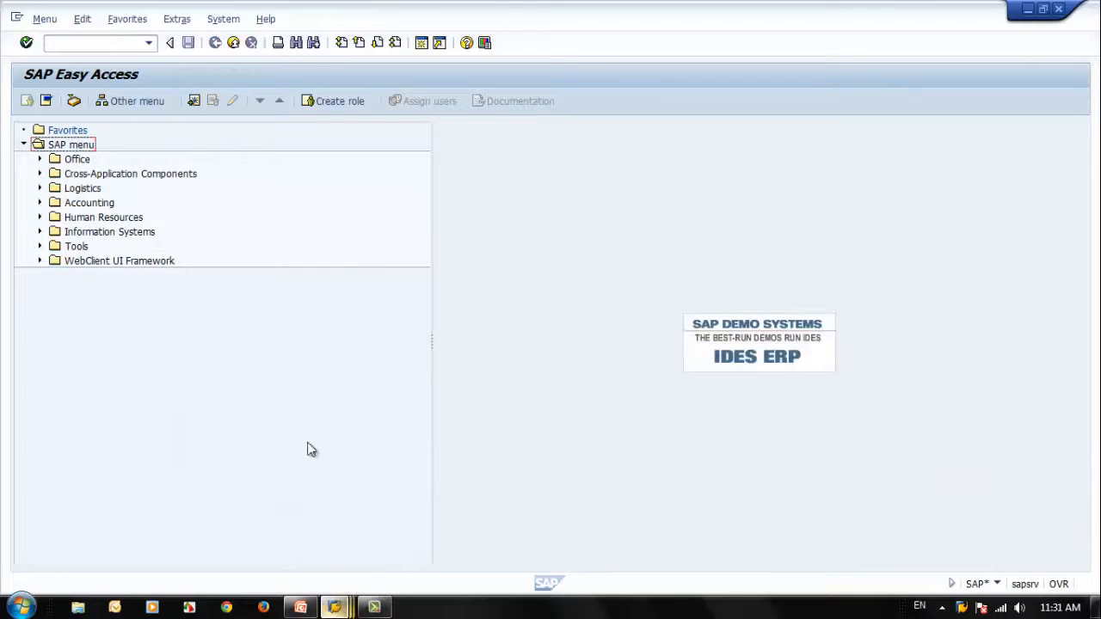
click(121, 44)
text(sm19)
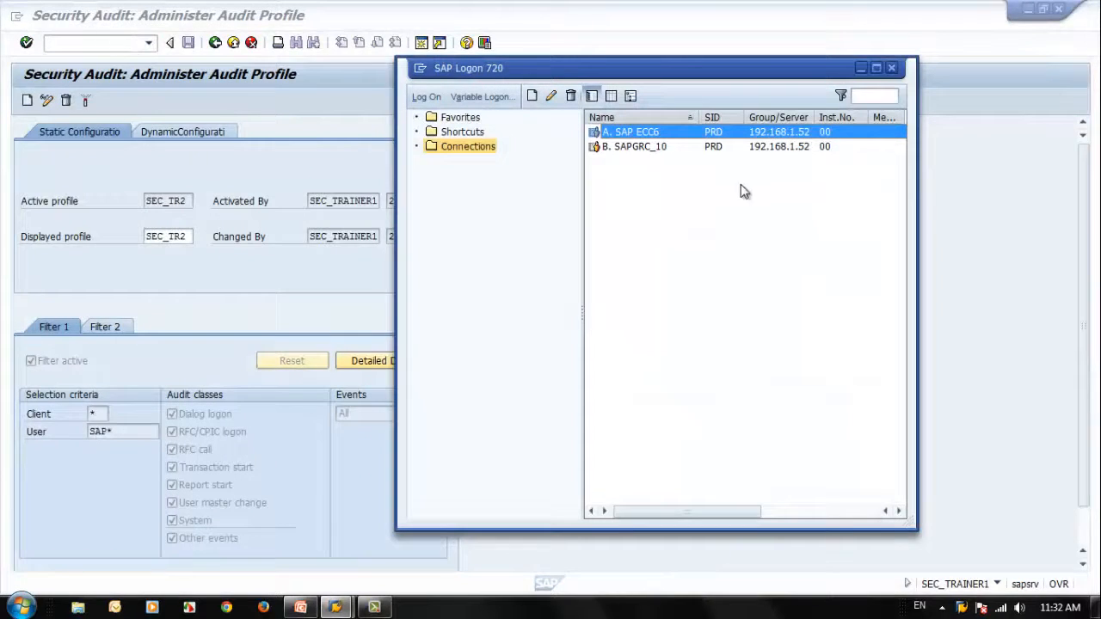
Step: Open a new logon screen for the A. SAP ECC6 connection and set the client to 800
click(689, 148)
click(674, 131)
key(Return)
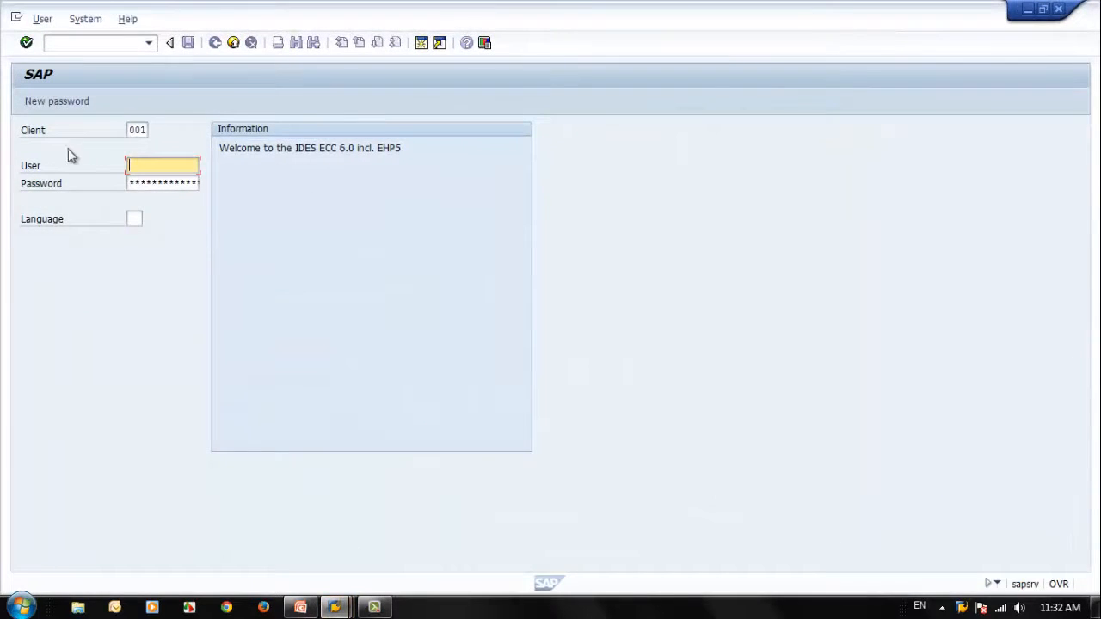
double_click(134, 131)
text(800)
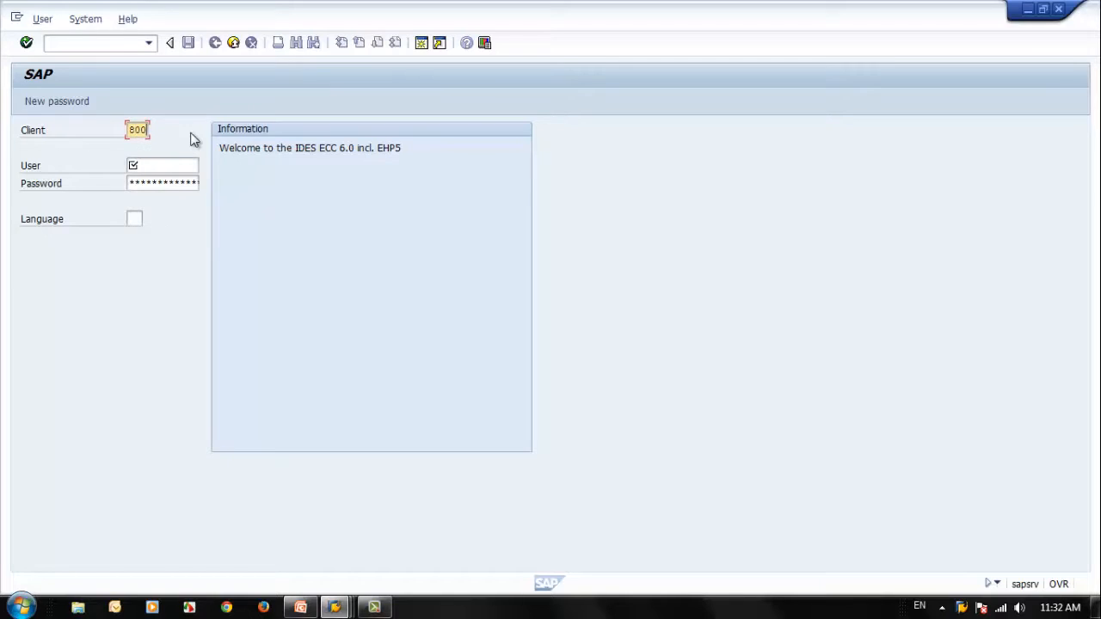
key(Tab)
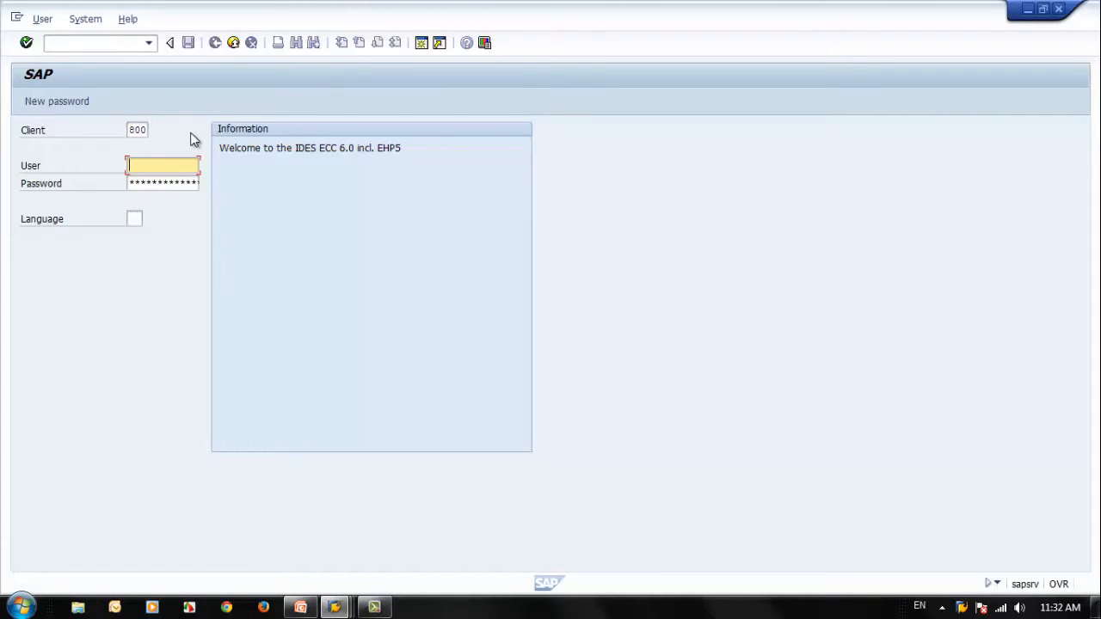
Step: Try to log on as SEC_STUDENTB, entering the account password twice
text(s)
key(Down)
key(Down)
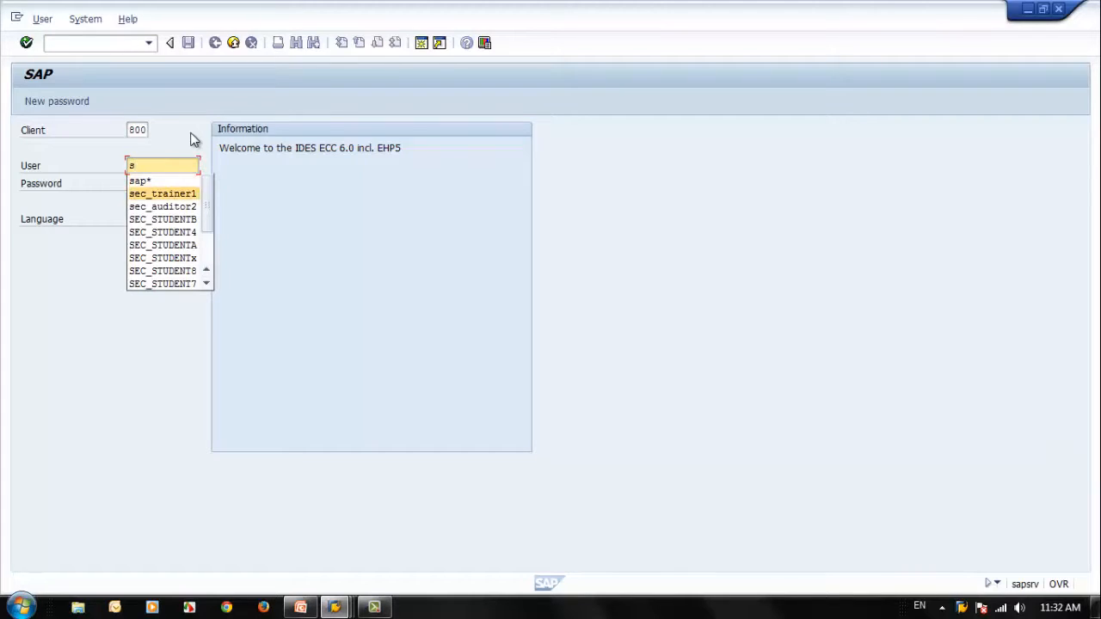
key(Down)
key(Down)
key(Down)
key(Up)
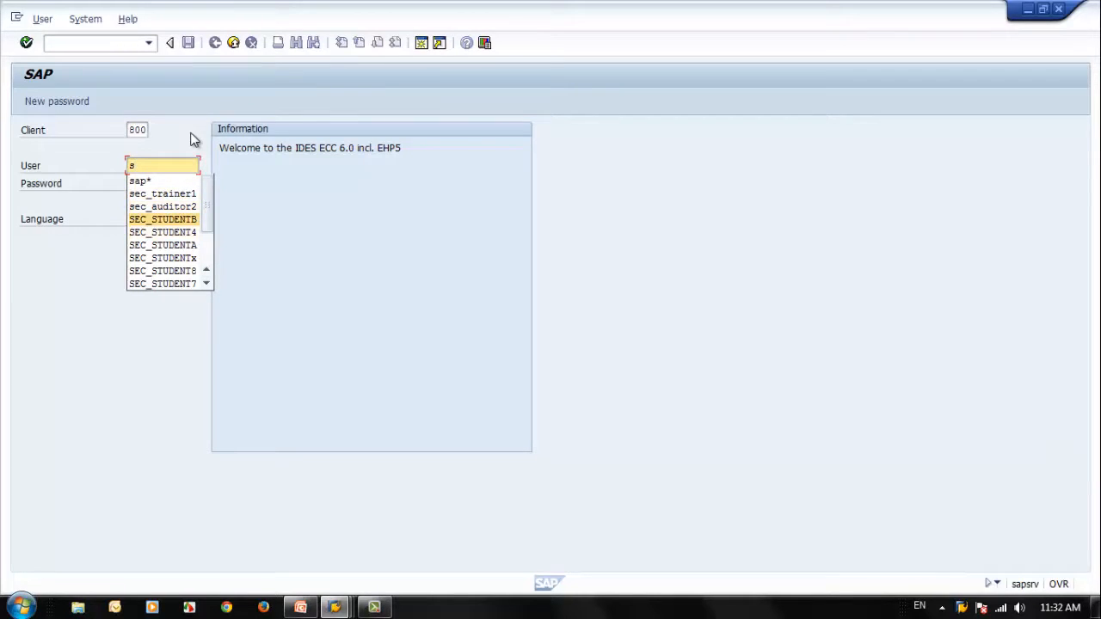
key(Return)
key(Tab)
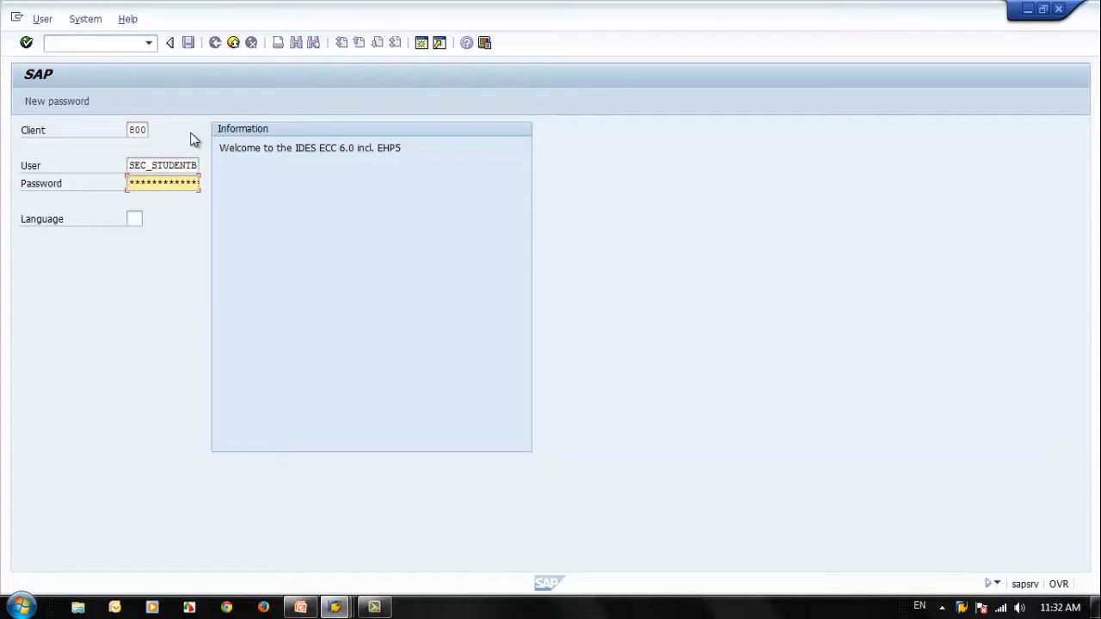
text(********)
key(Return)
key(Tab)
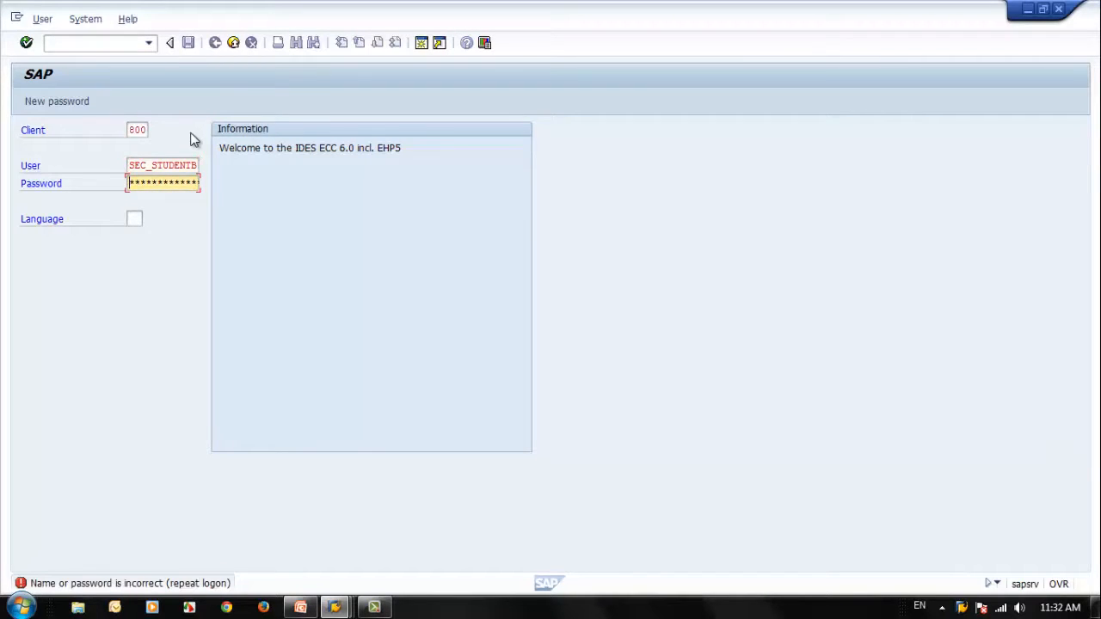
text(********)
key(Return)
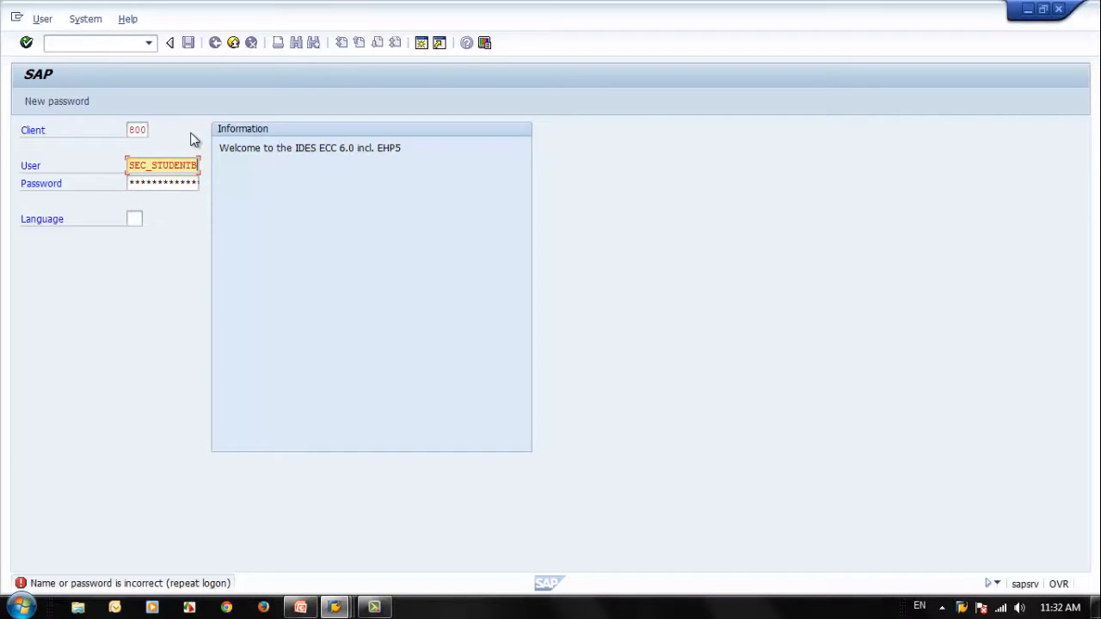
Step: Choose the user SEC_STUDENT4 instead and log on with the account password
key(Down)
key(Down)
key(Down)
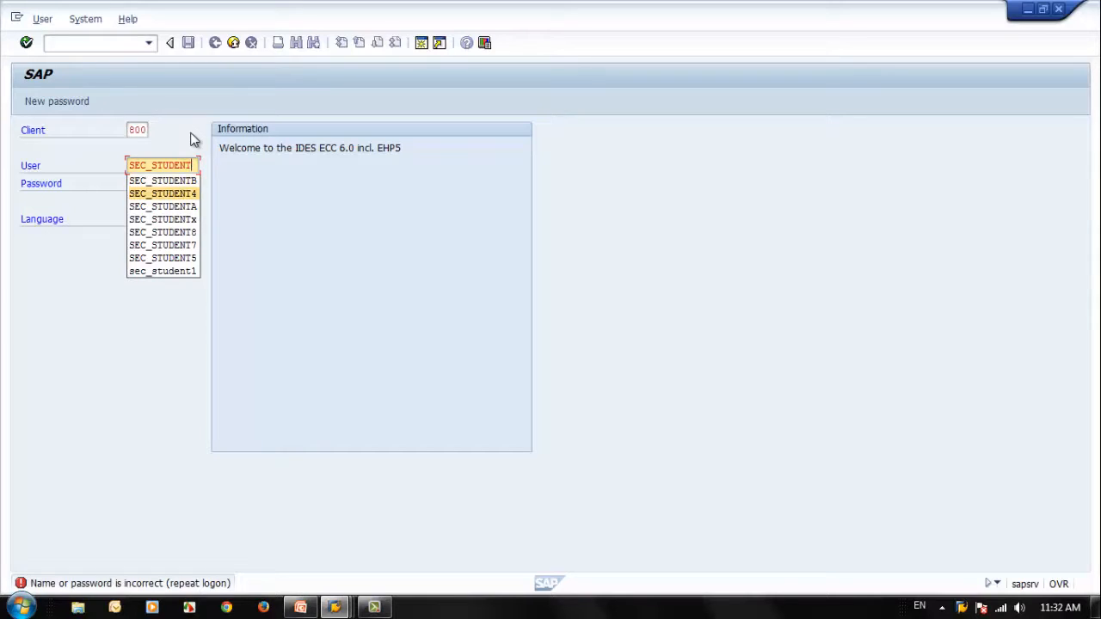
key(Return)
key(Tab)
text(****)
key(Return)
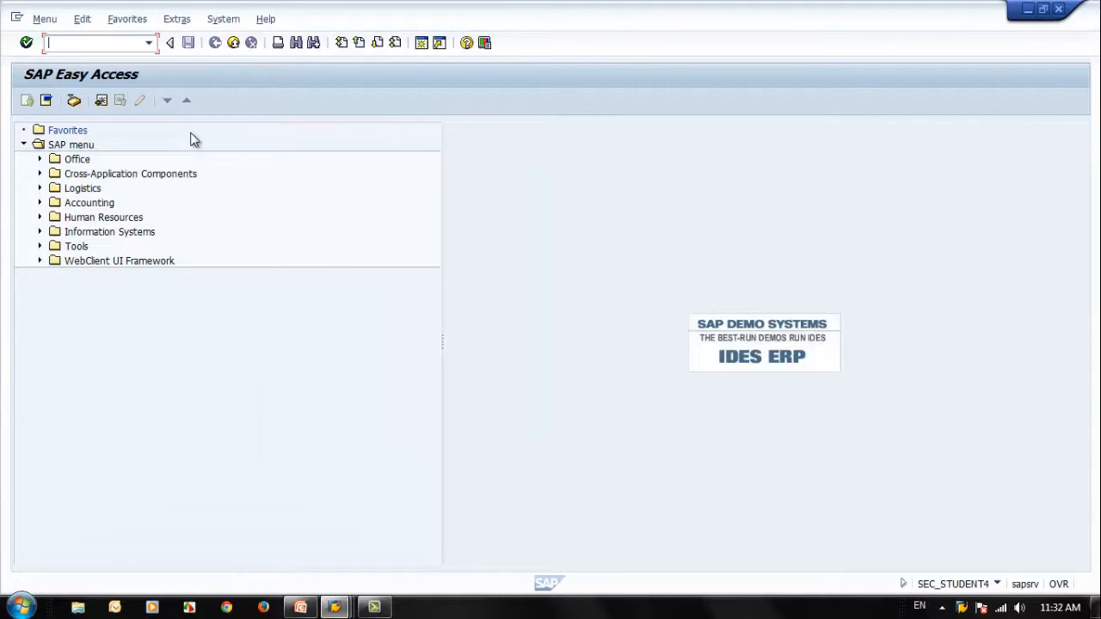
Step: Run transaction SU53 to display the authorization data for SEC_STUDENT4
text(su)
text(53)
key(Return)
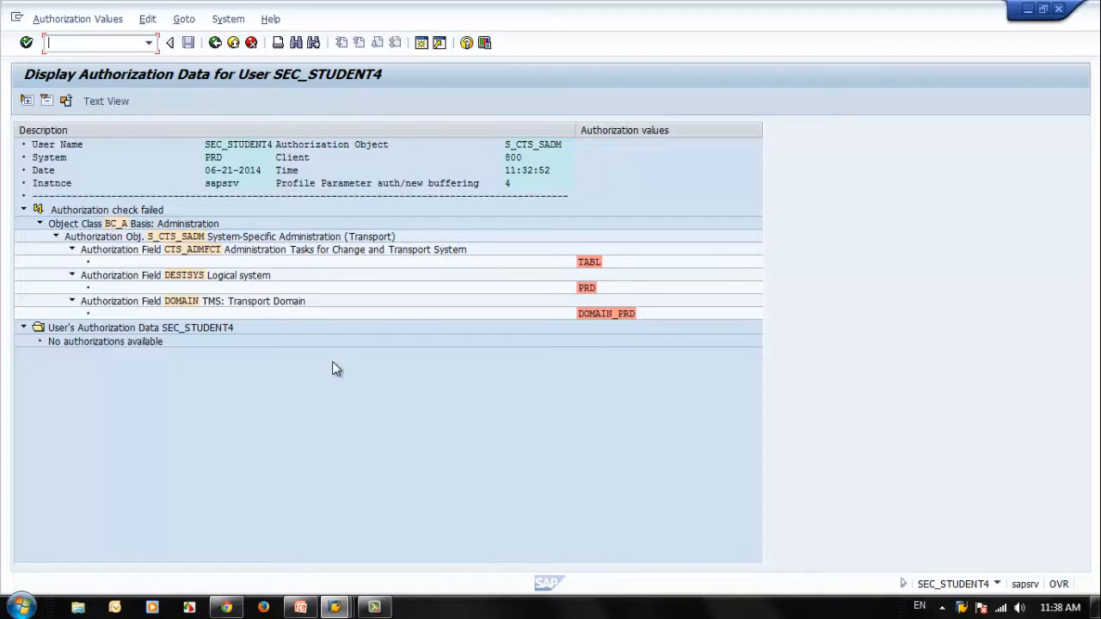
Step: Return to SAP Easy Access, try to open transaction SU01, and end the SEC_STUDENT4 session
click(214, 45)
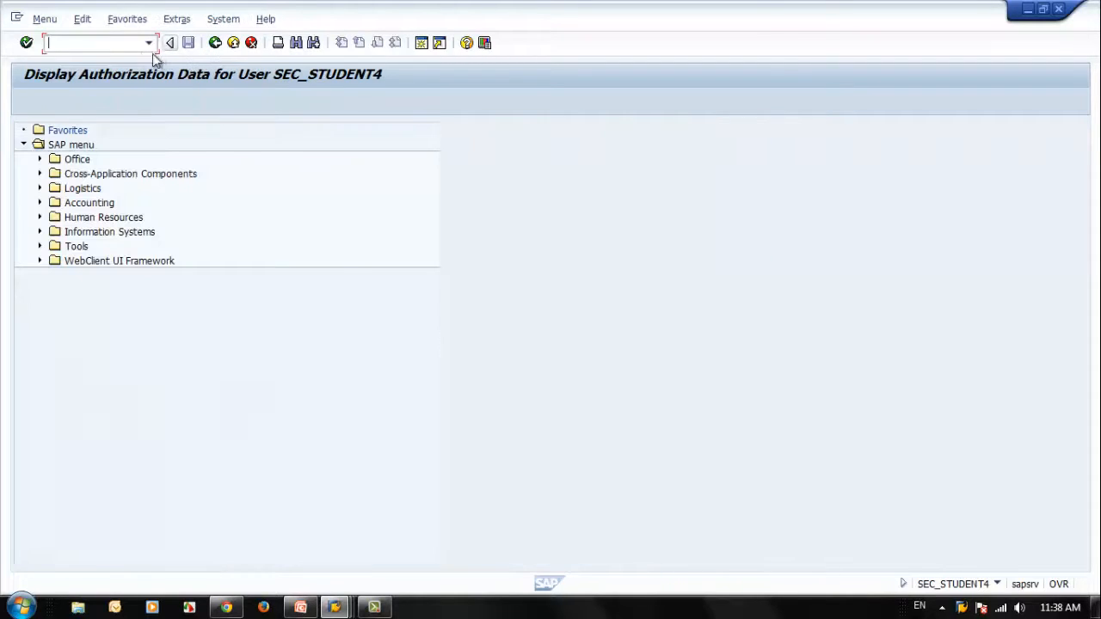
text(su53)
key(Return)
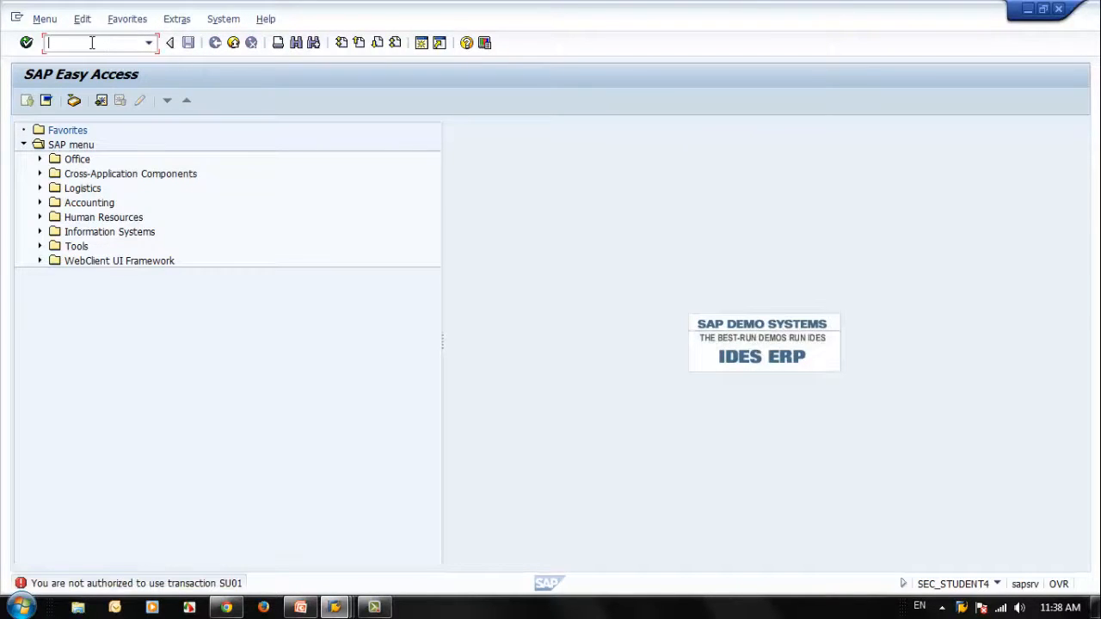
text(su01)
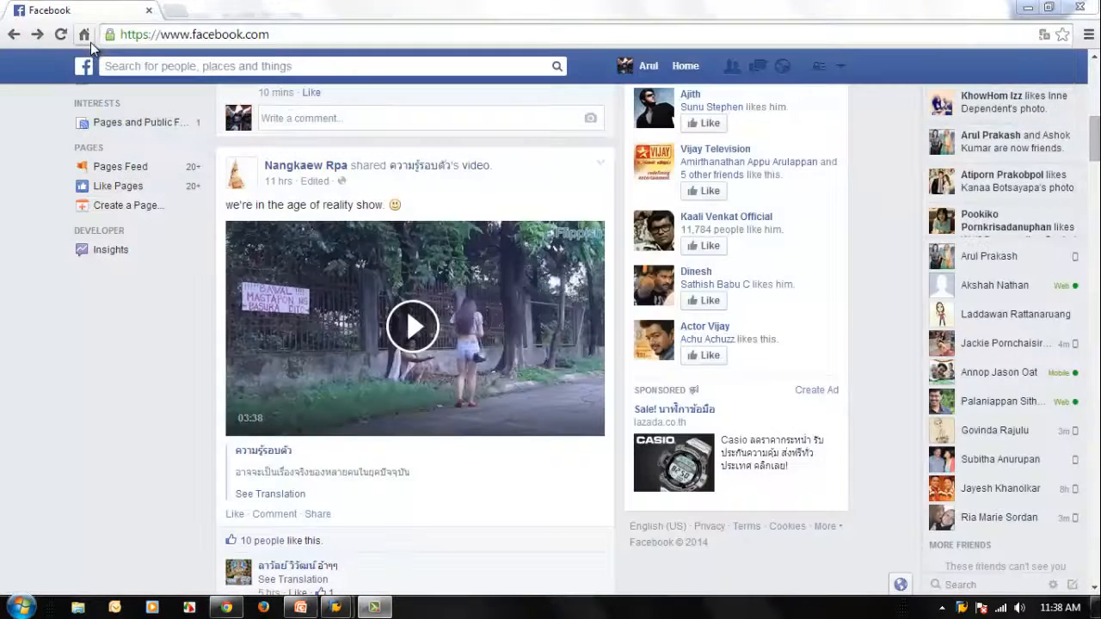
Step: Switch to the SEC_TRAINER1 SAP session, open transaction SU01 in place of the audit profile, and return to SAP Easy Access
mouse_move(336, 607)
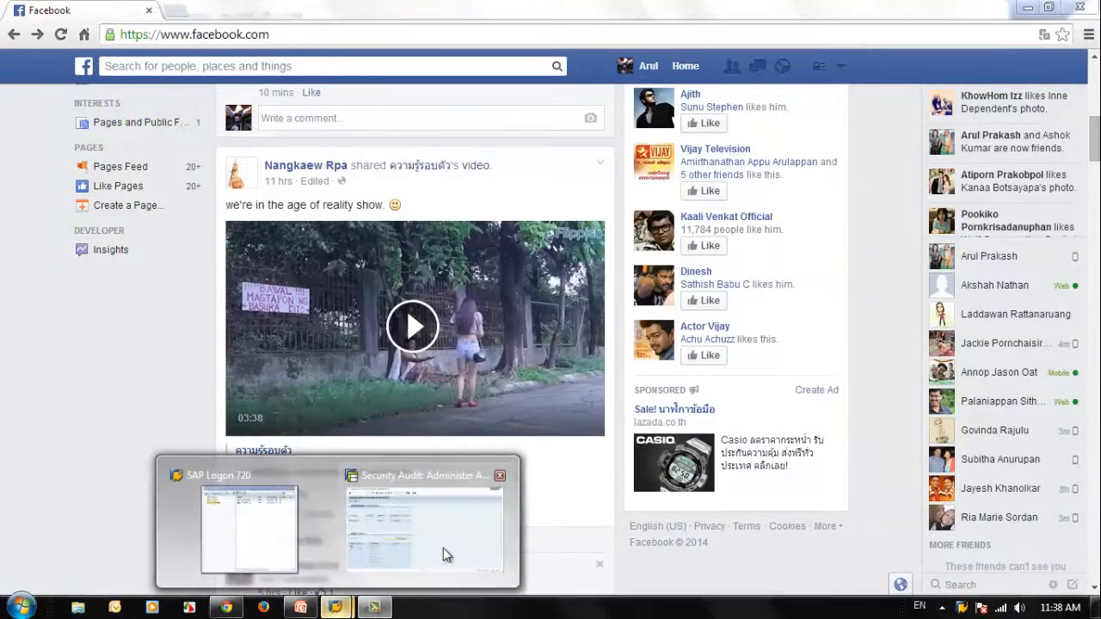
click(443, 548)
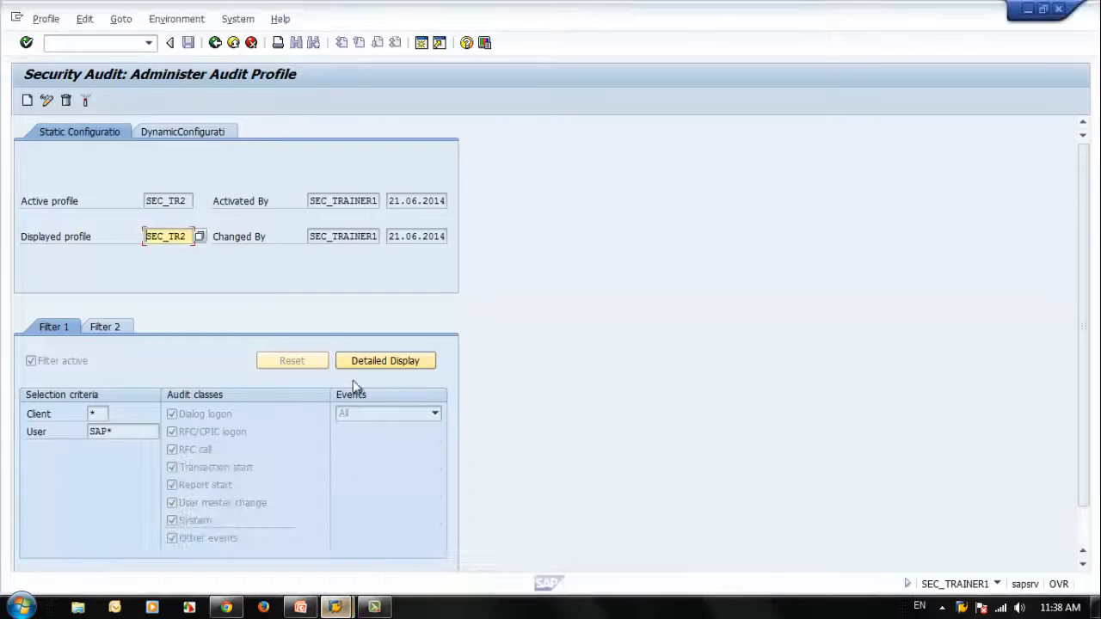
click(997, 586)
click(573, 176)
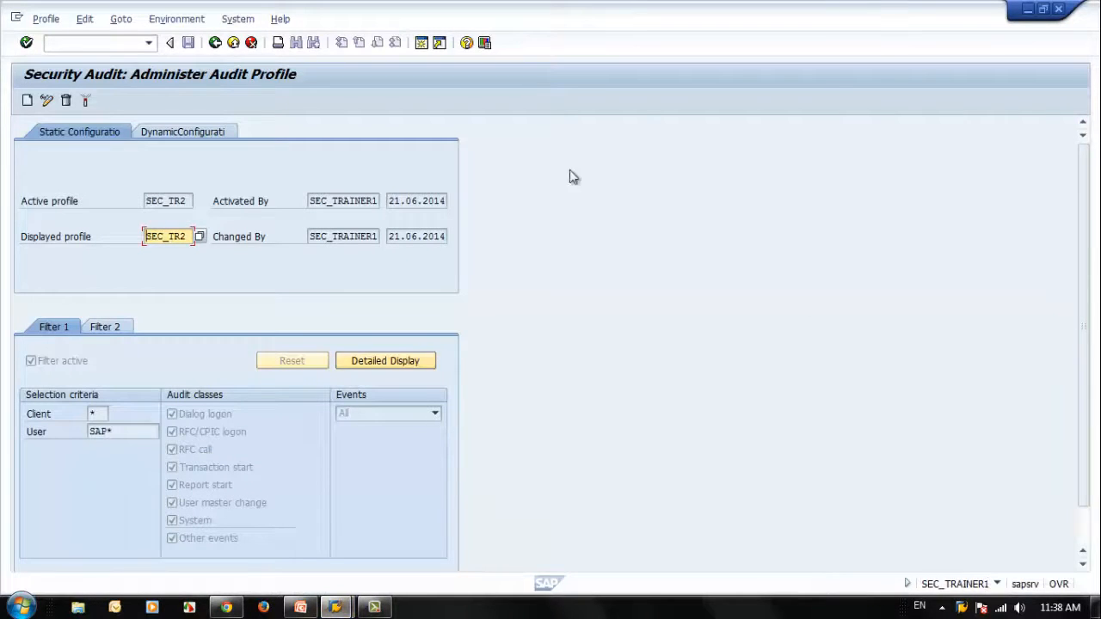
click(215, 43)
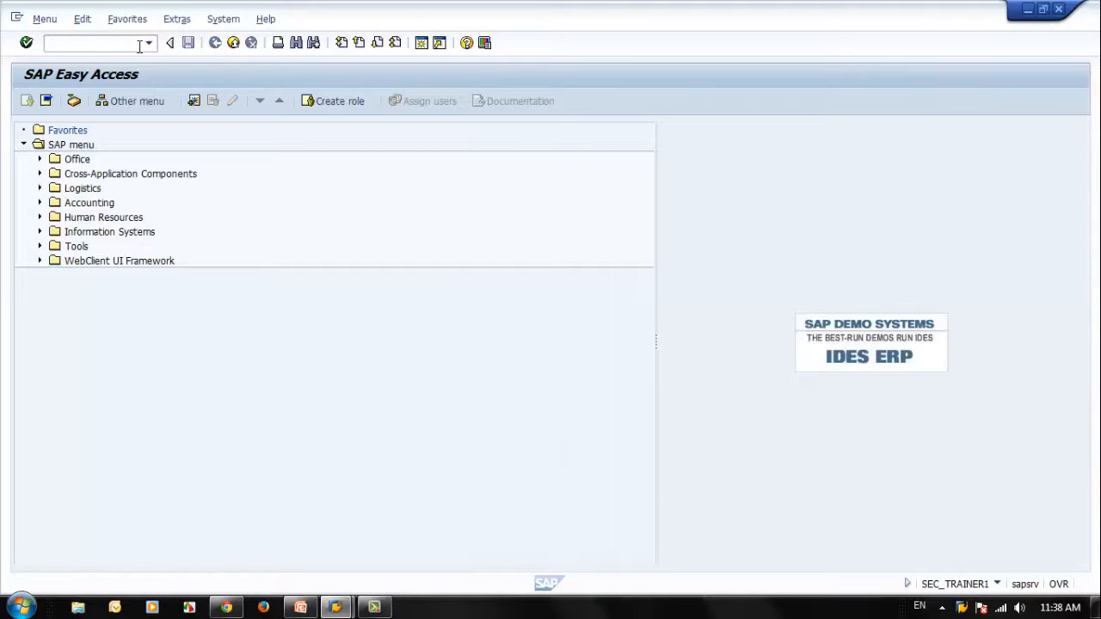
text(su01)
key(Return)
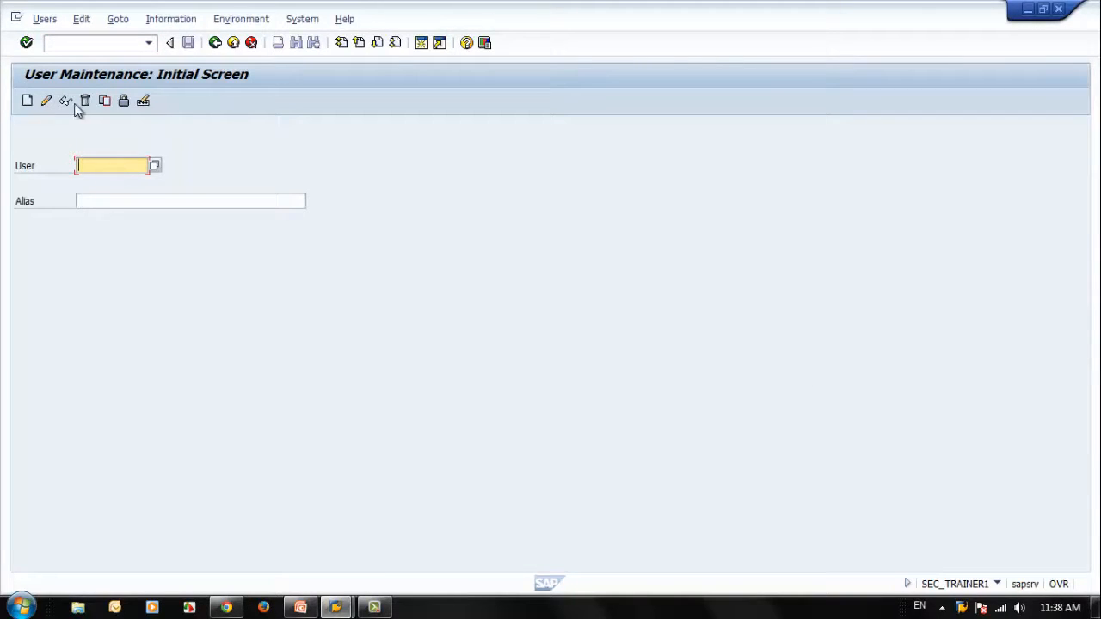
click(215, 43)
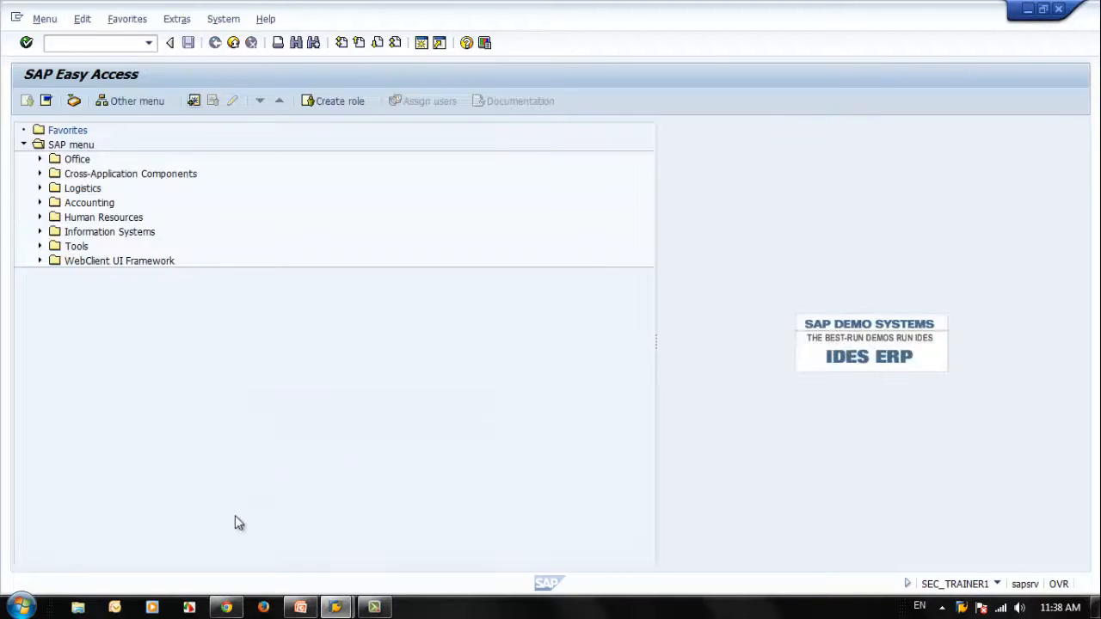
Step: Bring up SAP Logon, open another A. SAP ECC6 logon screen, and enter client 800
mouse_move(335, 608)
click(263, 543)
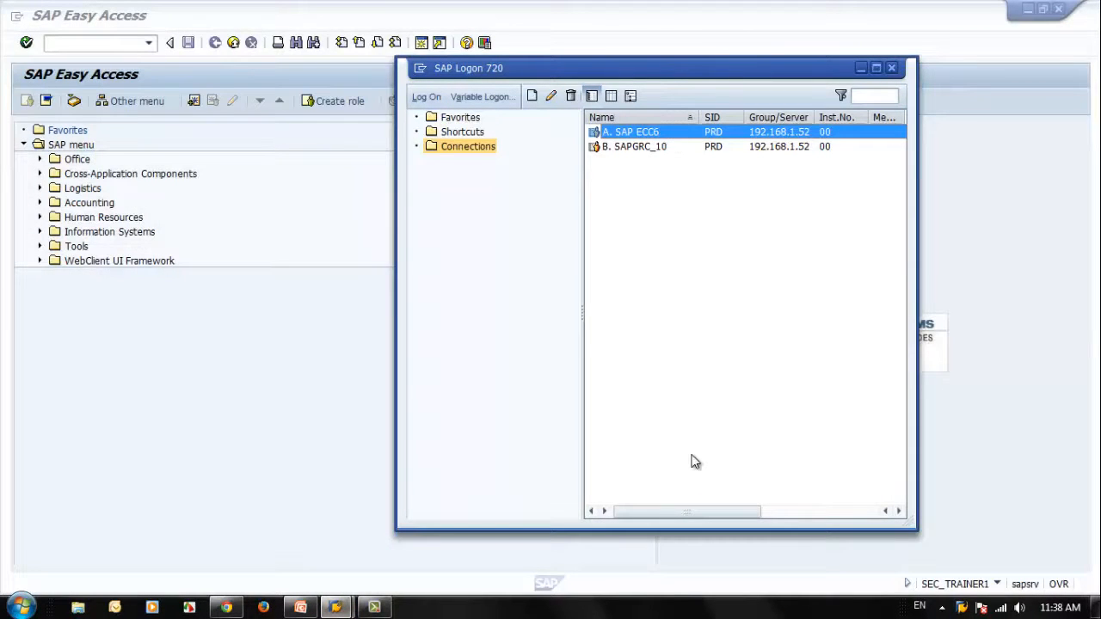
key(Return)
key(shift+Tab)
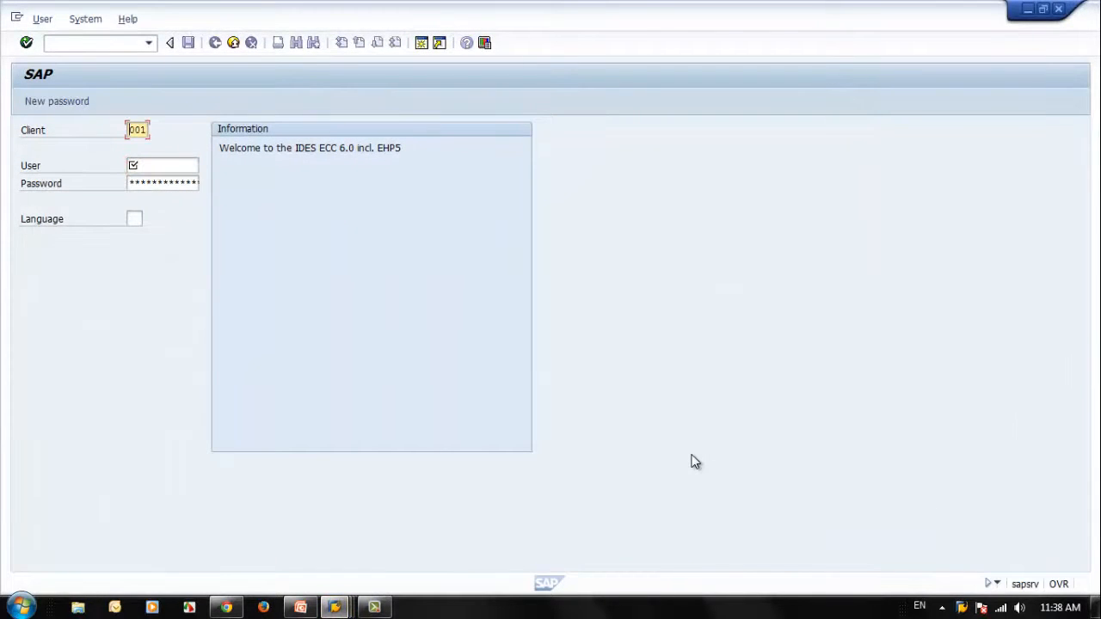
text(800)
key(Tab)
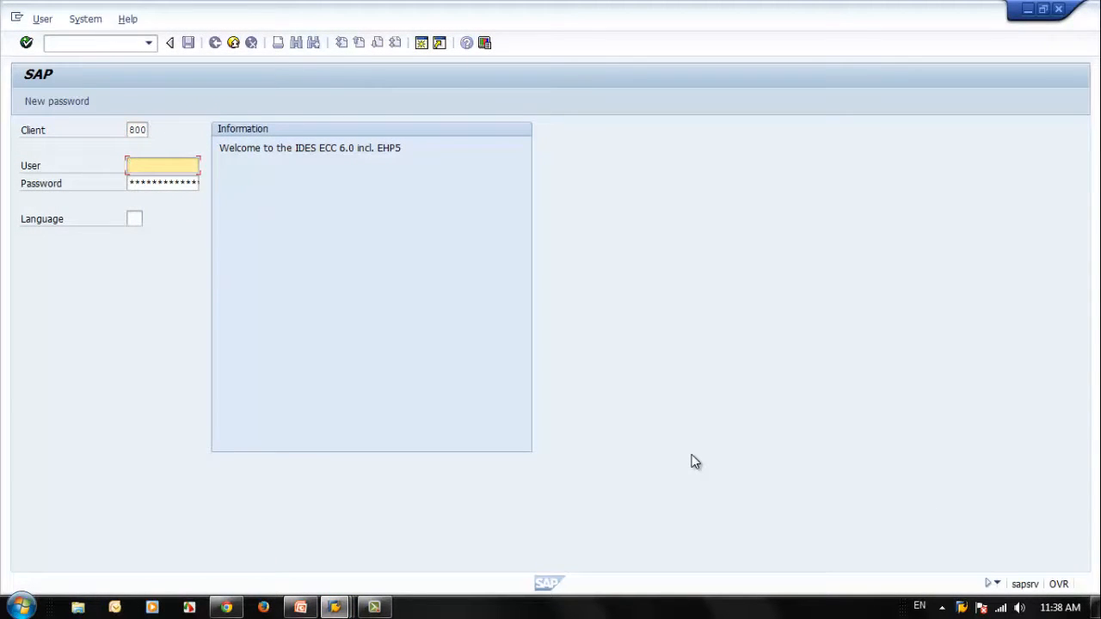
Step: Log on as SEC_STUDENTA with the account password
text(s)
key(Down)
key(Down)
key(Down)
key(Up)
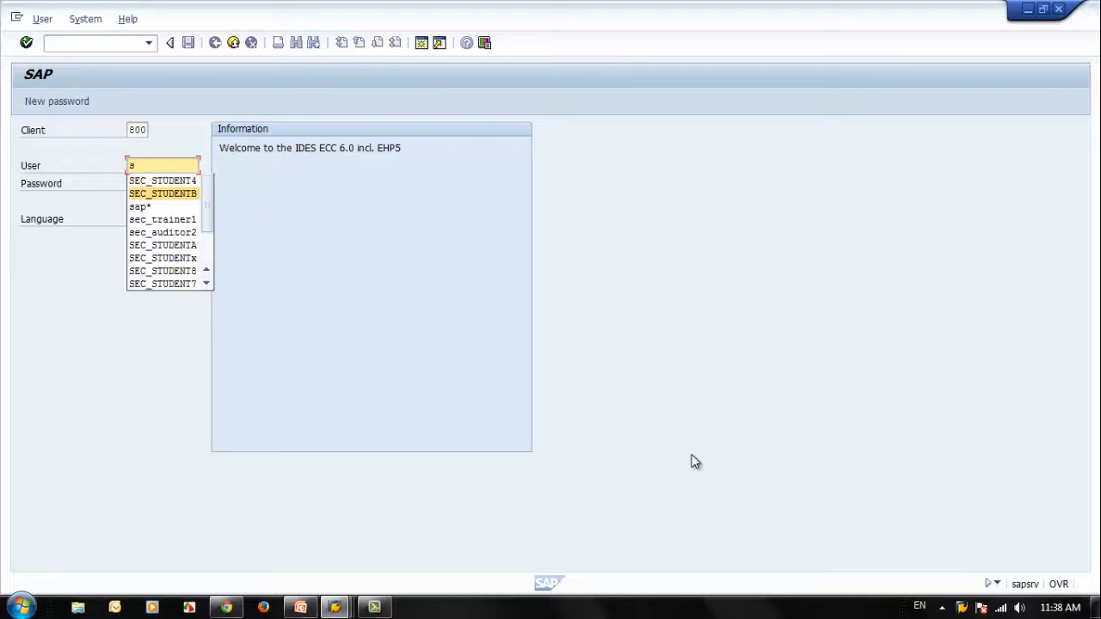
key(Return)
key(BackSpace)
text(a)
key(Return)
key(Return)
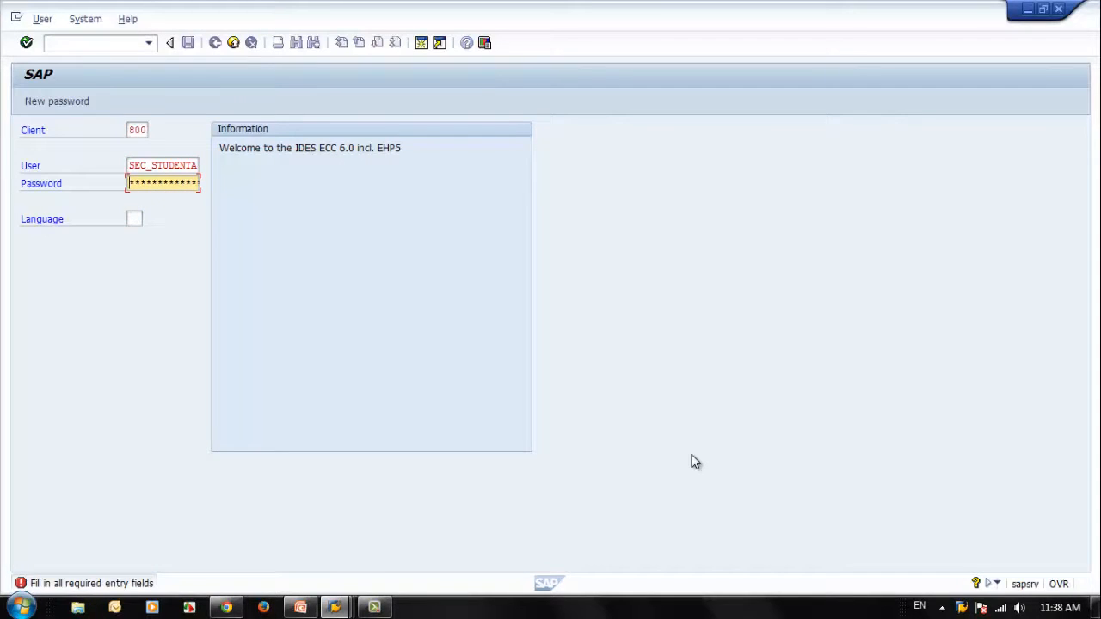
text(********)
key(Return)
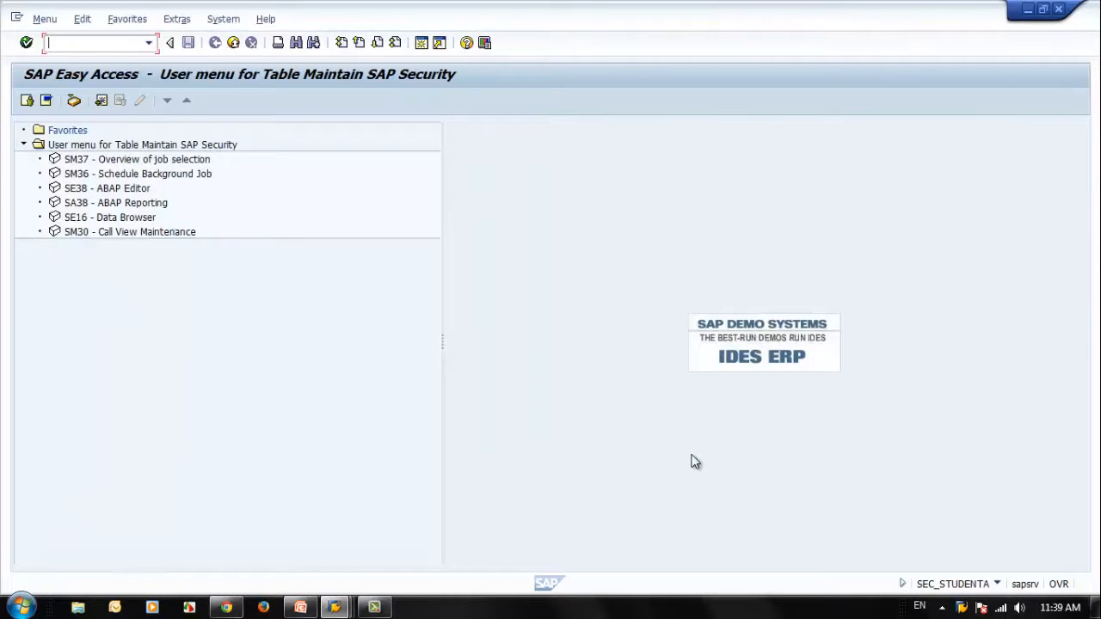
Step: Start SM36 - Schedule Background Job from the user menu and go back to the menu
click(157, 177)
double_click(158, 177)
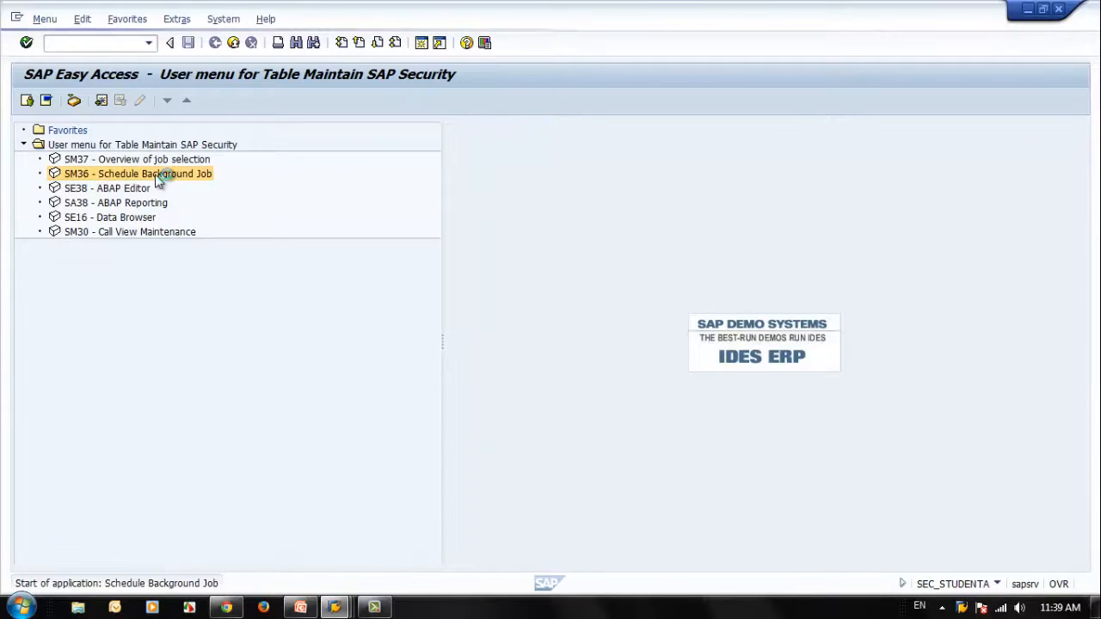
click(215, 43)
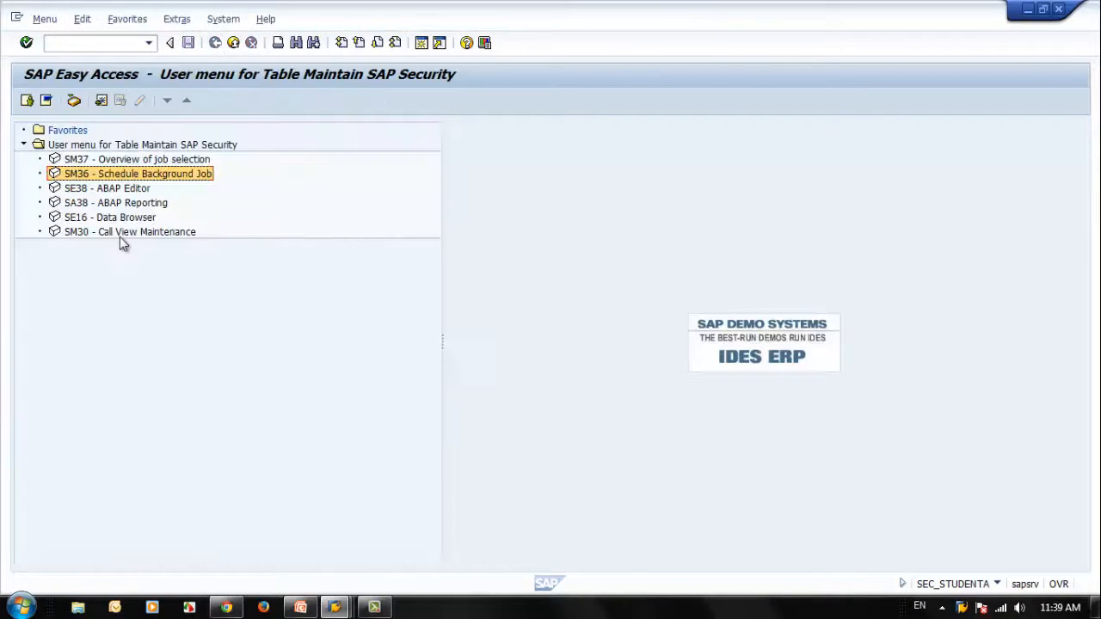
Step: Open SE16 - Data Browser from the user menu and try to display table USR02
double_click(114, 218)
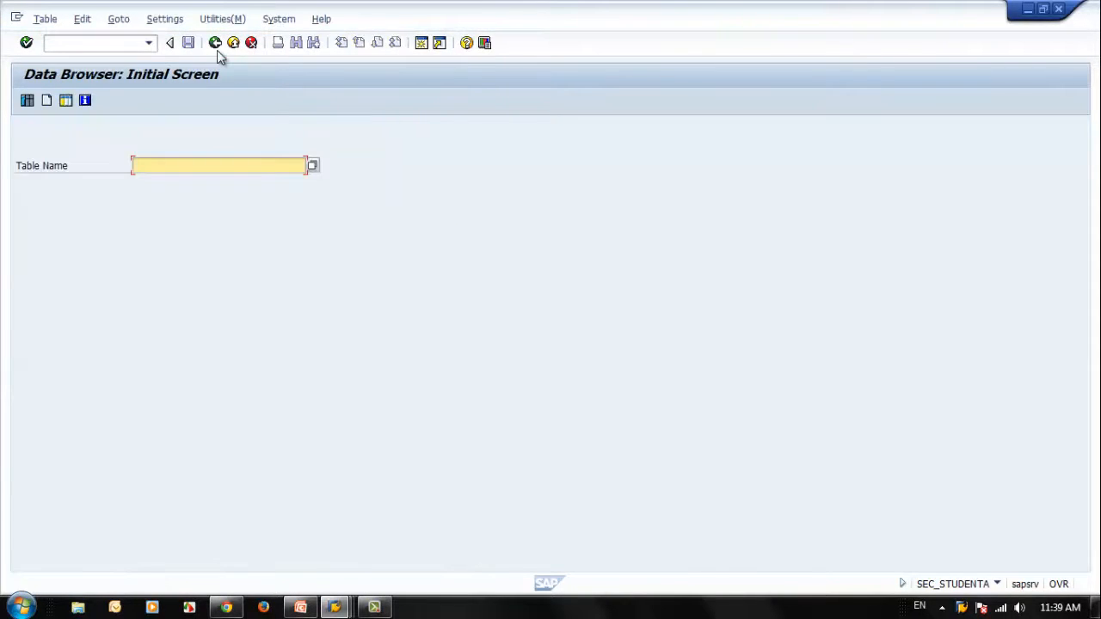
text(u)
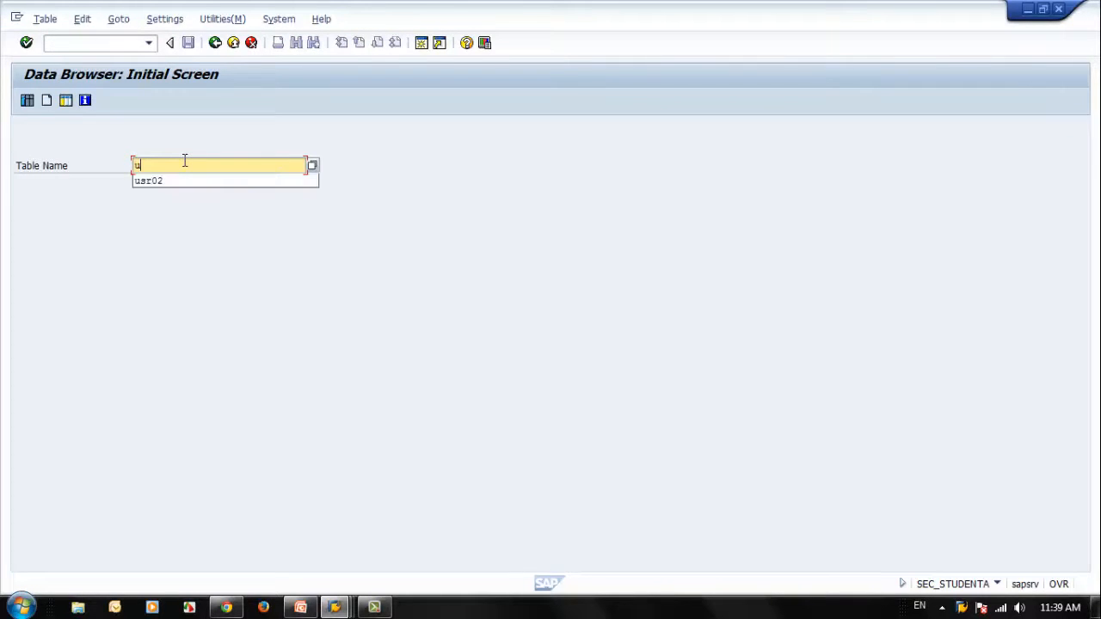
text(sr02)
key(Return)
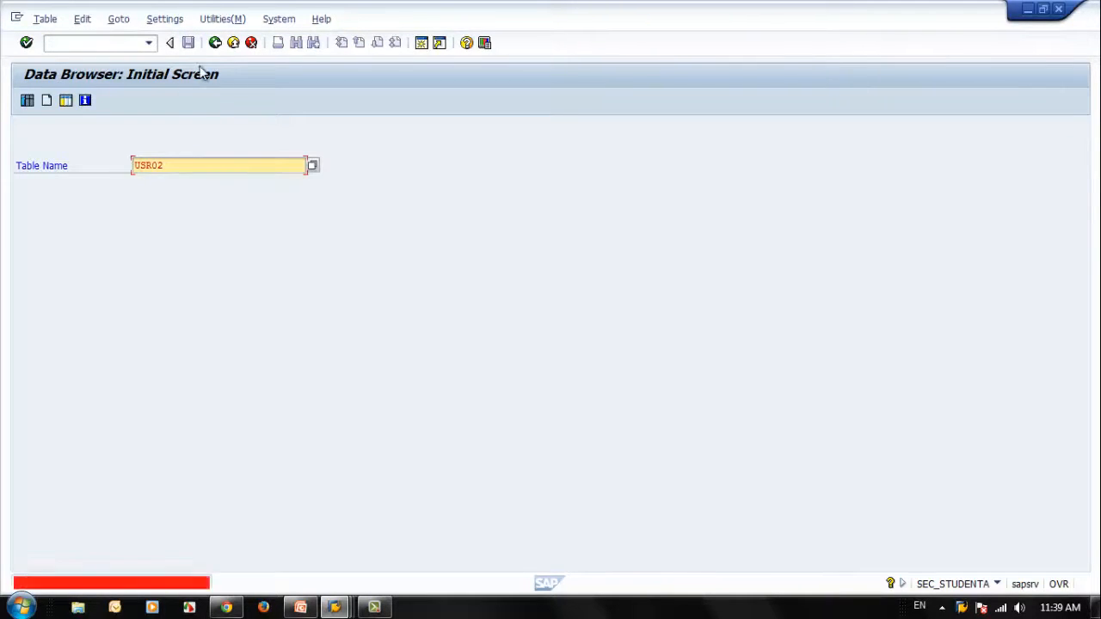
Step: Leave the Data Browser, start SE38 - ABAP Editor from the user menu, and return to the menu
click(212, 44)
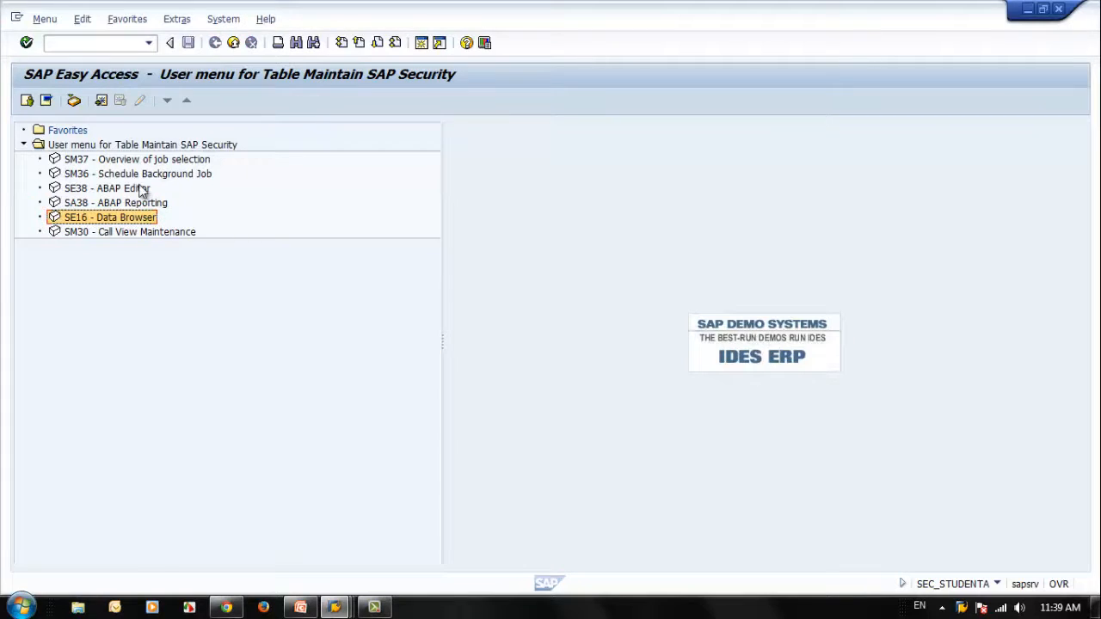
double_click(75, 188)
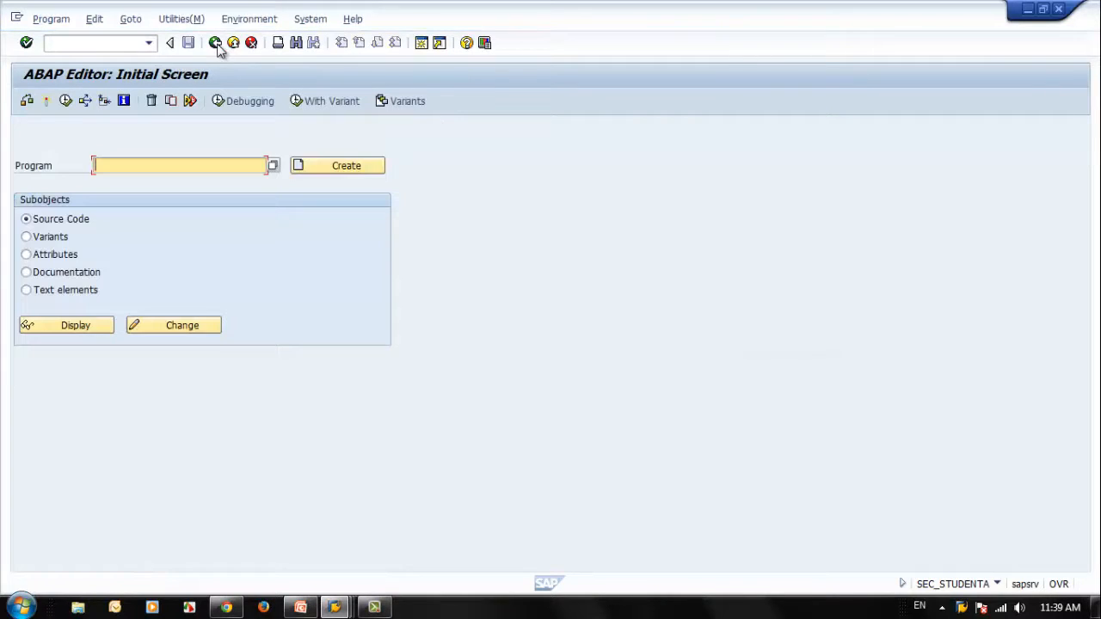
click(216, 43)
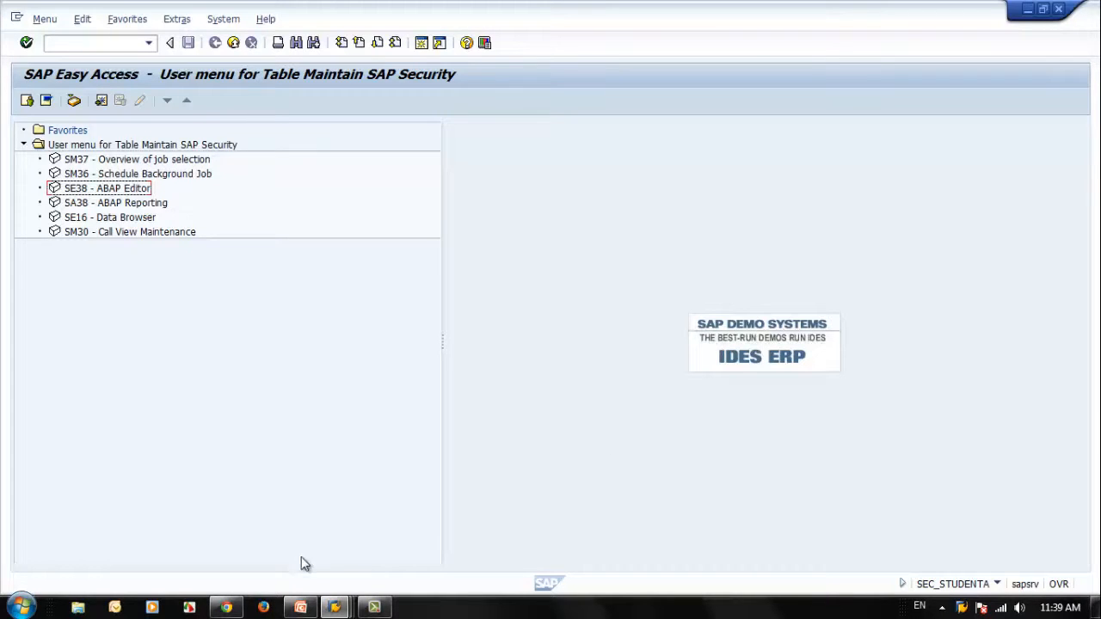
Step: Switch to Using Security Audit Tools.ppt in PowerPoint and run the slide show from Configuring Filters to the Audit Analysis slide
mouse_move(301, 609)
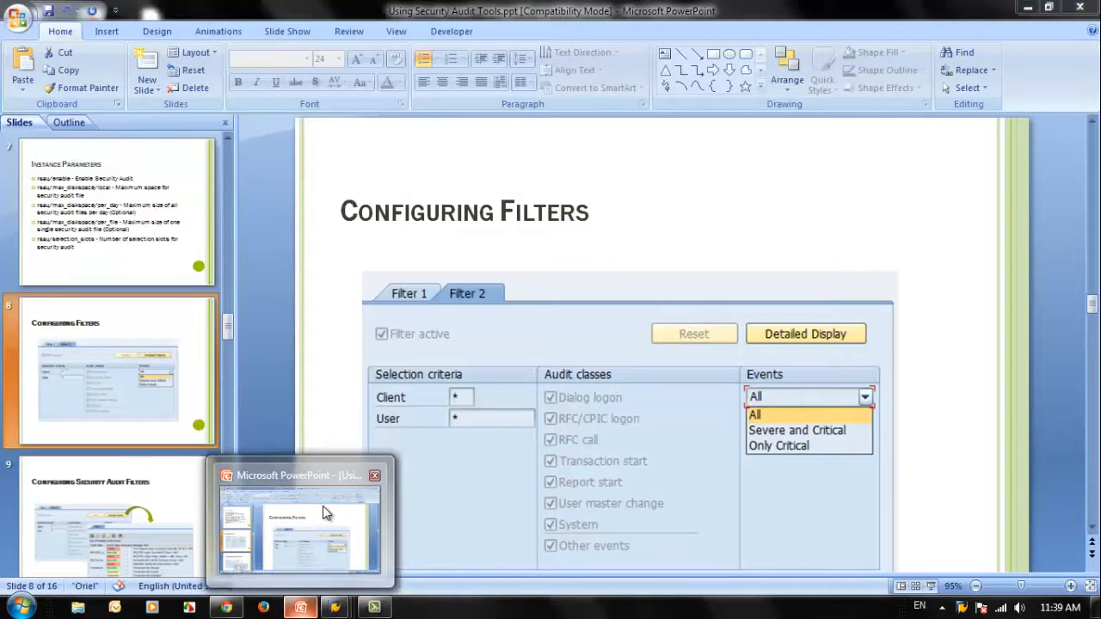
click(323, 507)
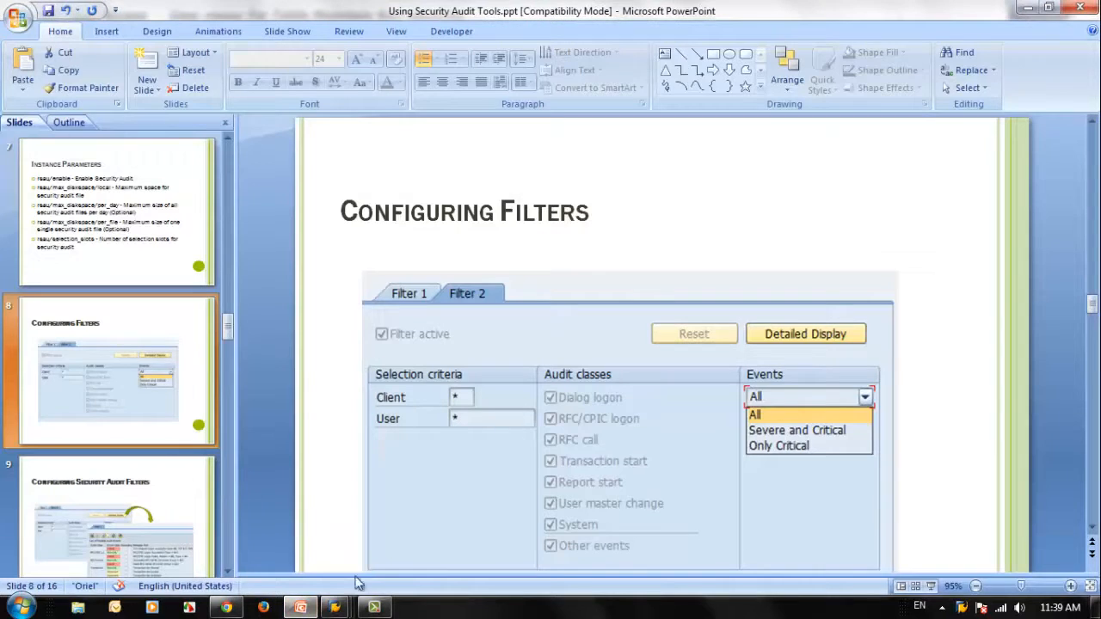
click(931, 586)
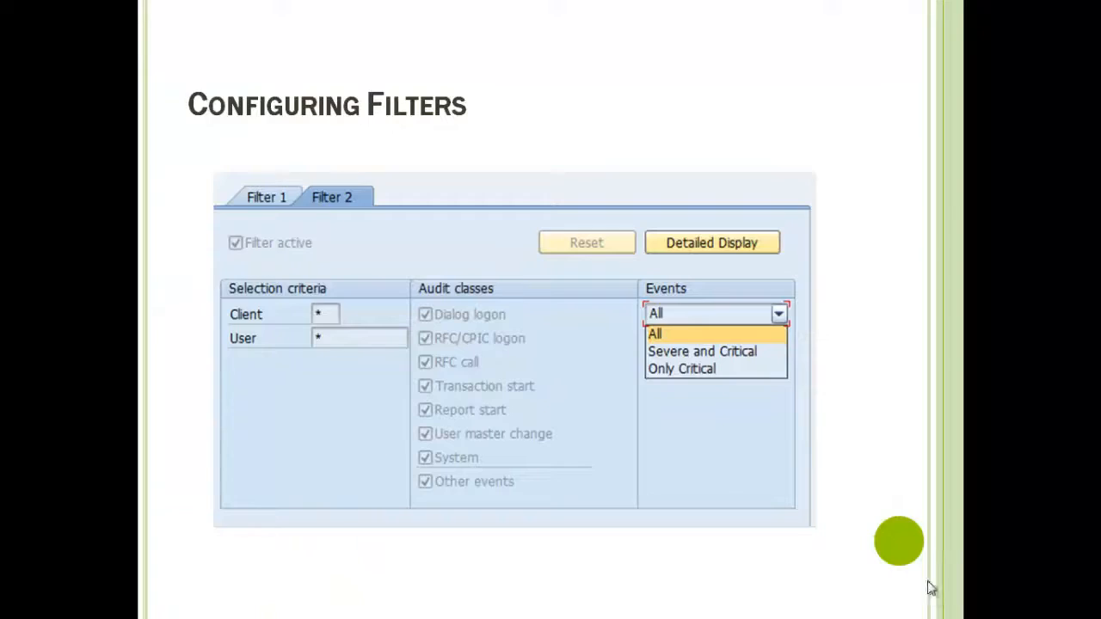
click(866, 443)
click(866, 444)
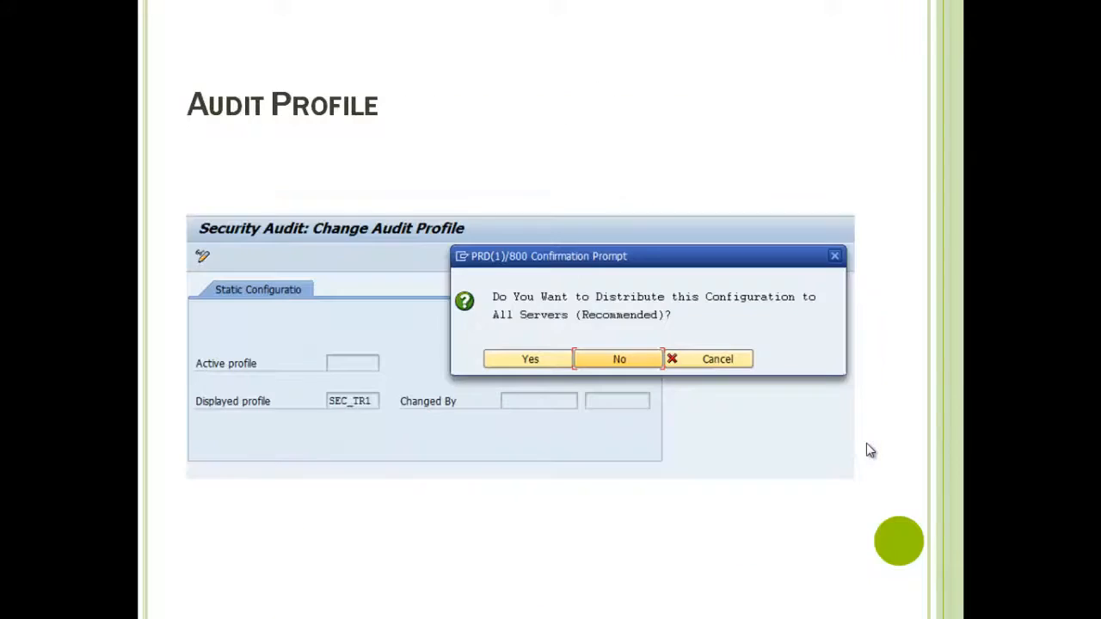
click(866, 443)
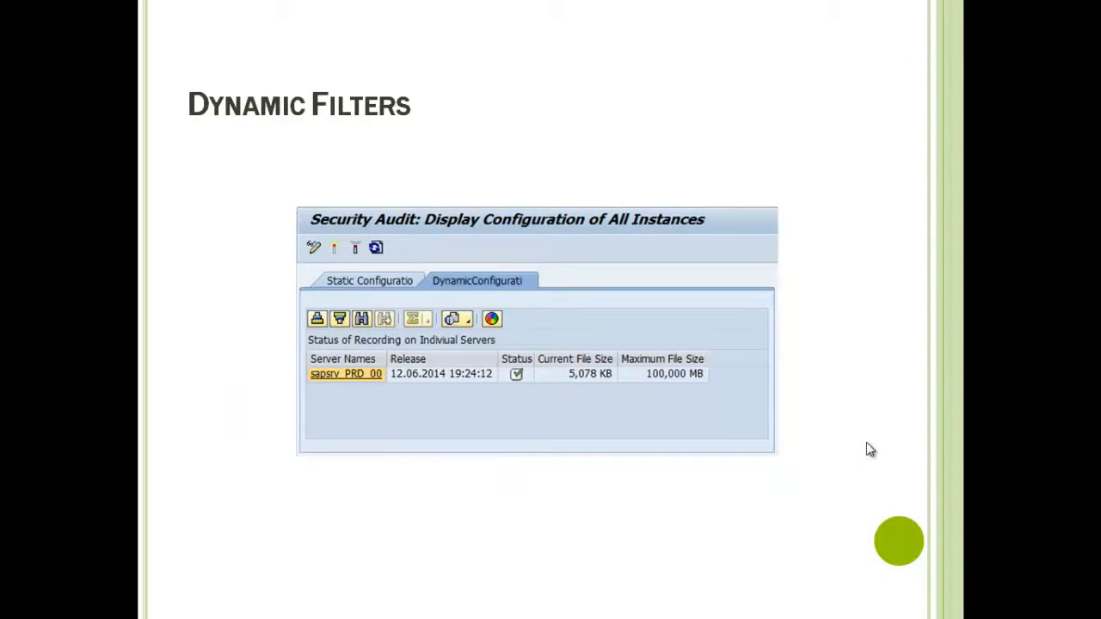
click(866, 450)
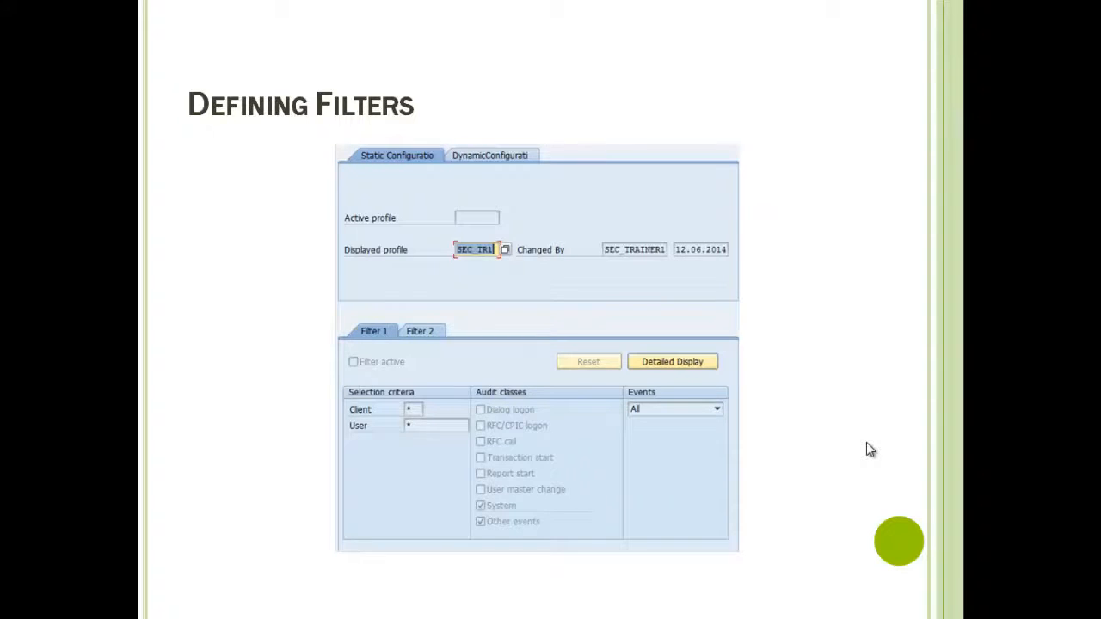
click(869, 450)
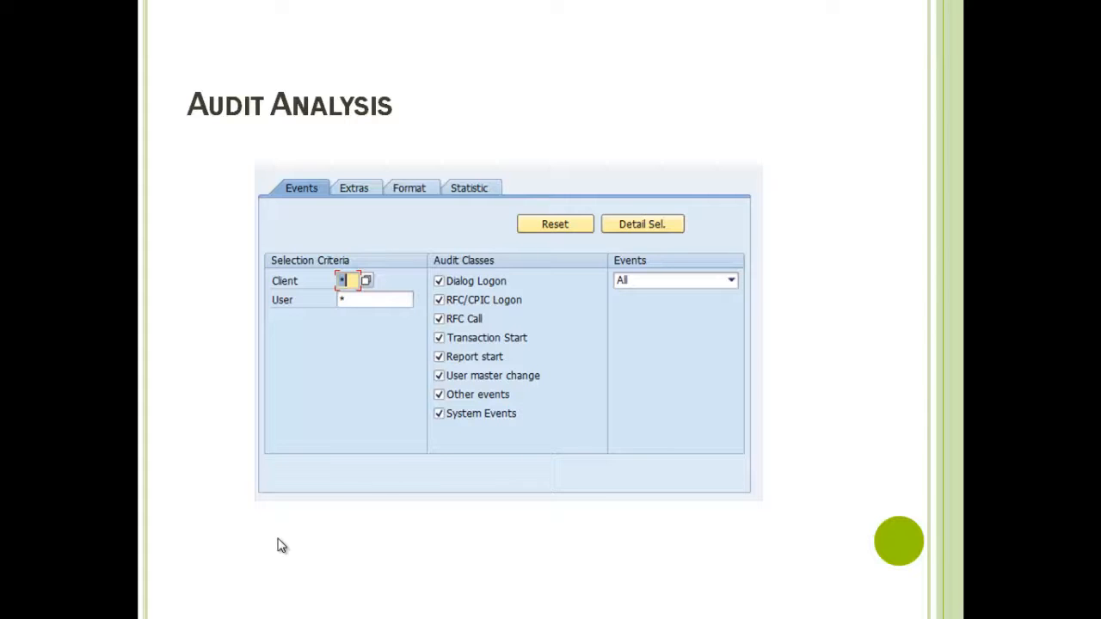
Step: Switch from the slide show to the SAP session, check the session details, and start transaction SM20
key(alt+Tab)
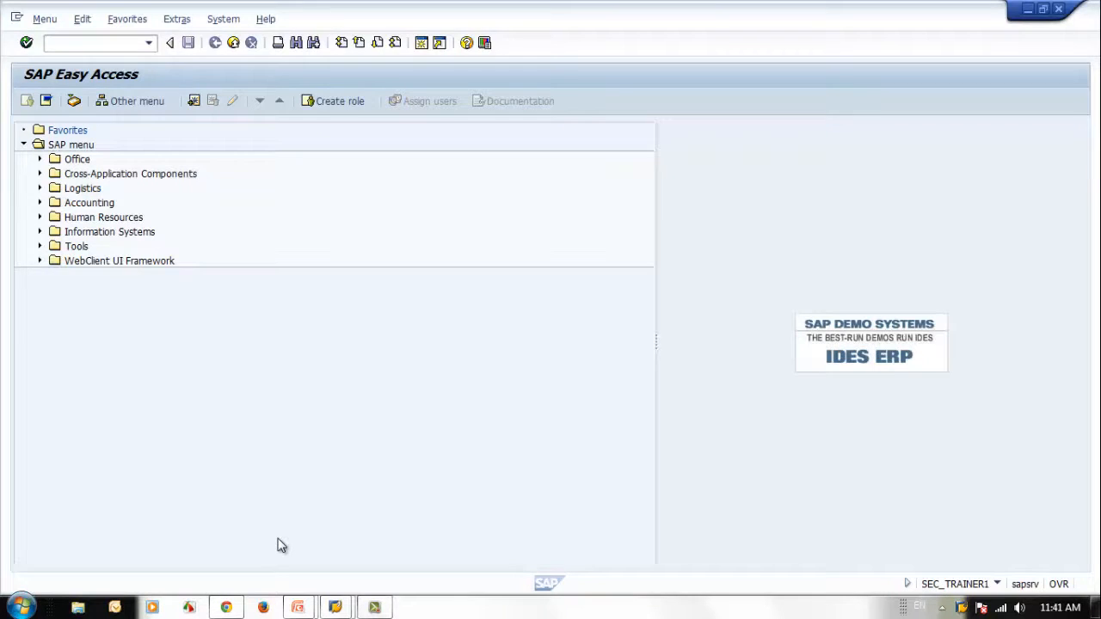
click(996, 584)
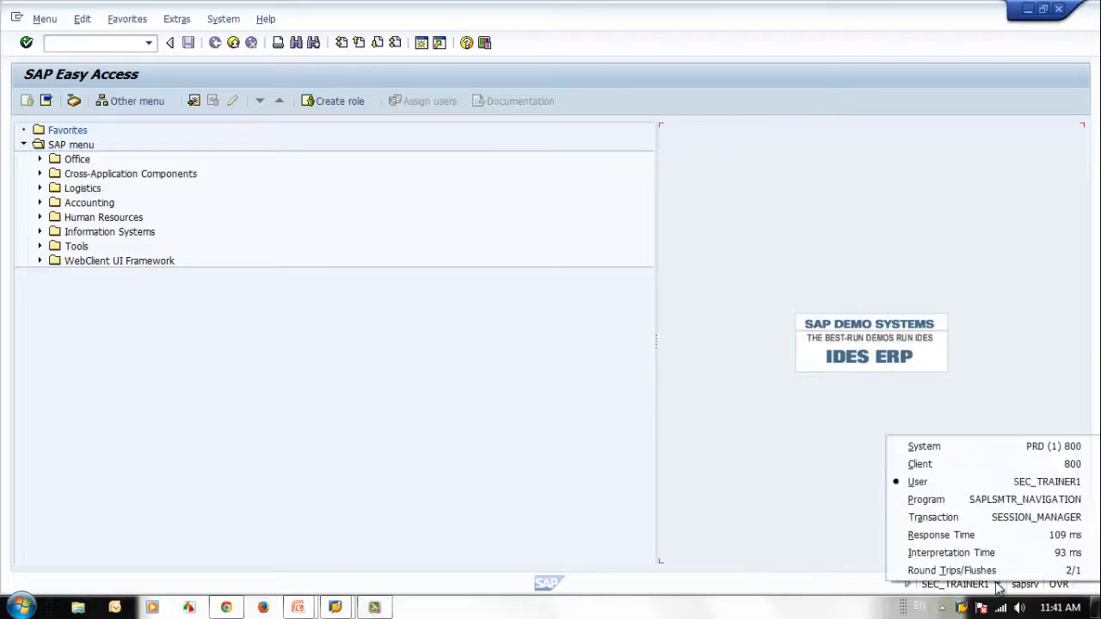
click(797, 454)
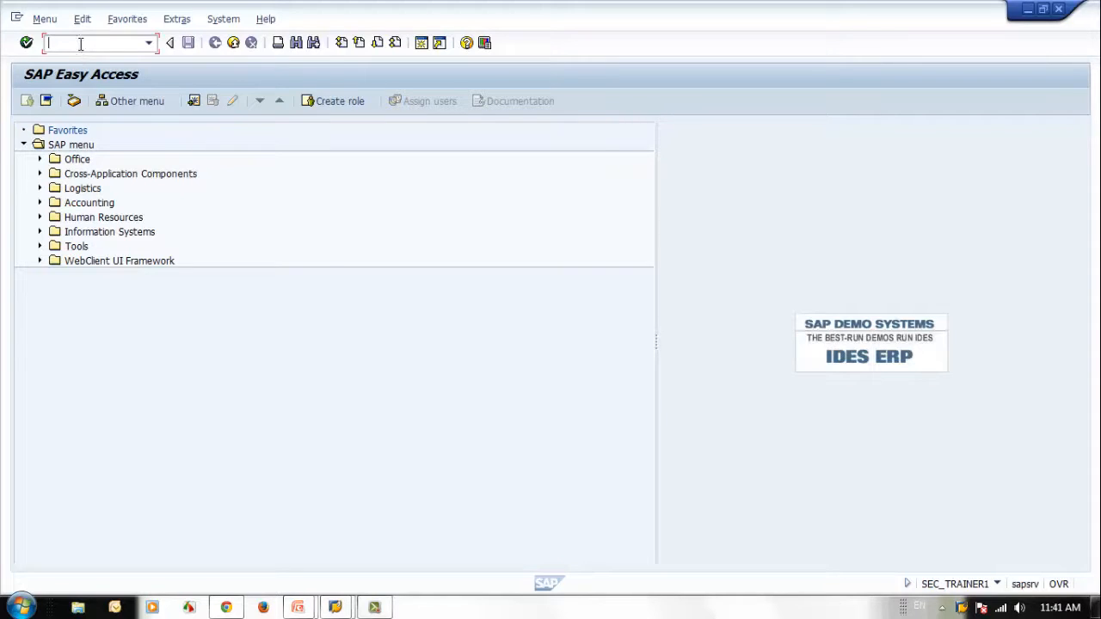
text(sm20)
key(Return)
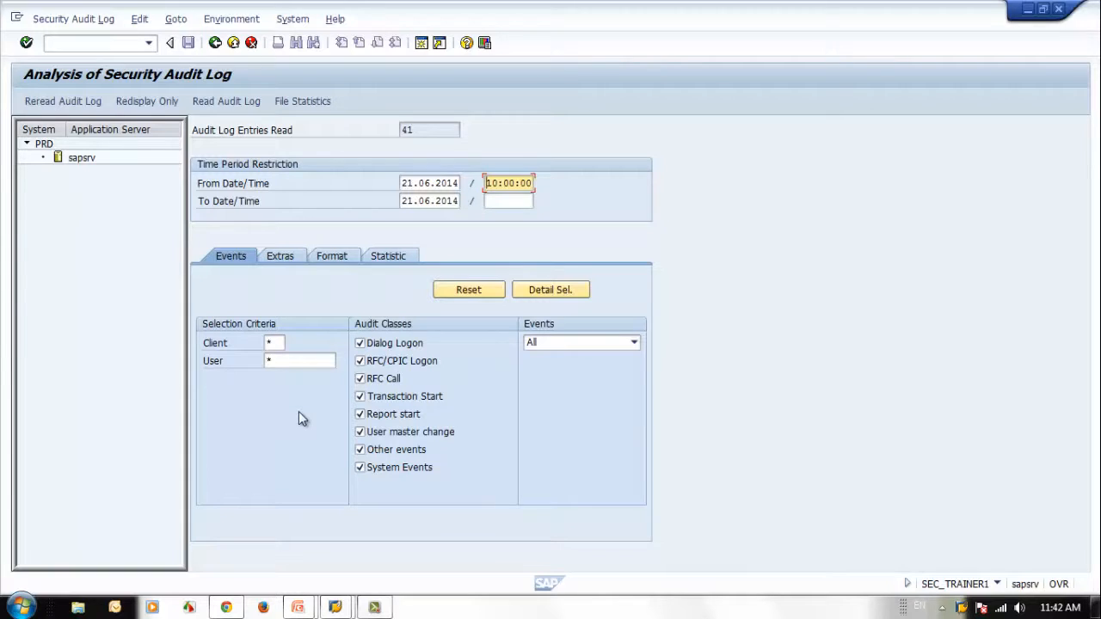
Step: Leave the log analysis, start transaction SM19, view the dynamic configuration of the audit profile, and return to SAP Easy Access
click(215, 43)
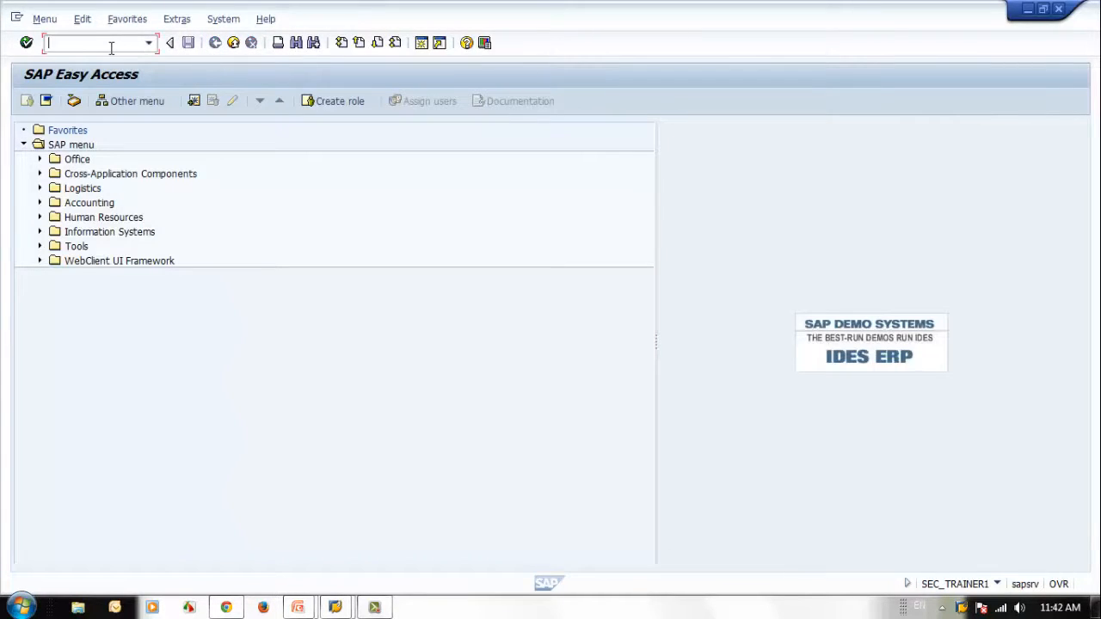
text(sm19)
key(Return)
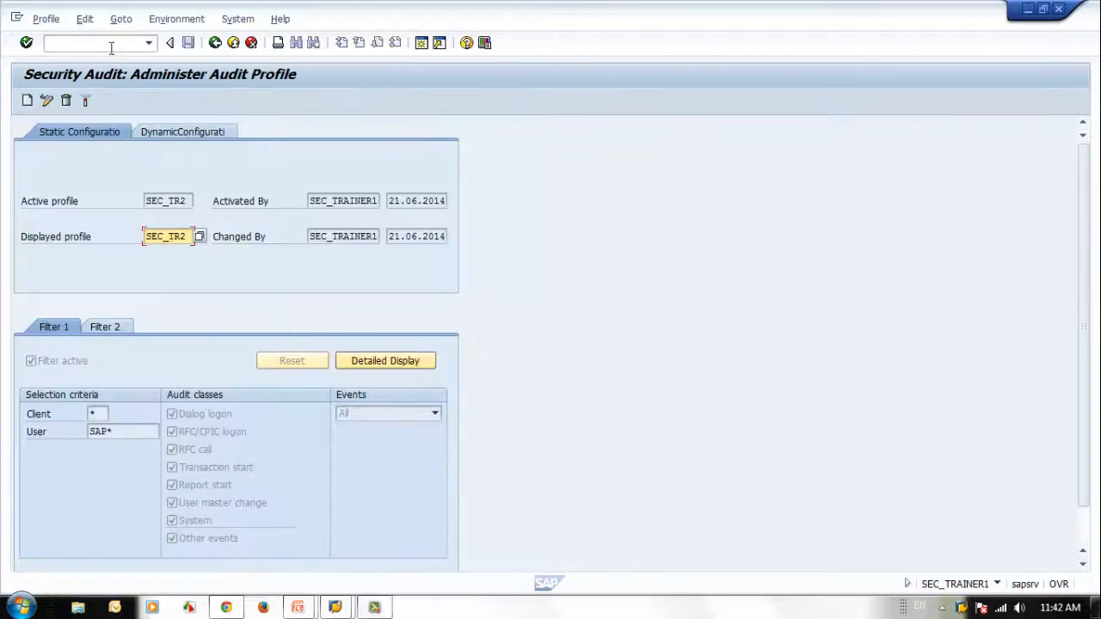
click(210, 128)
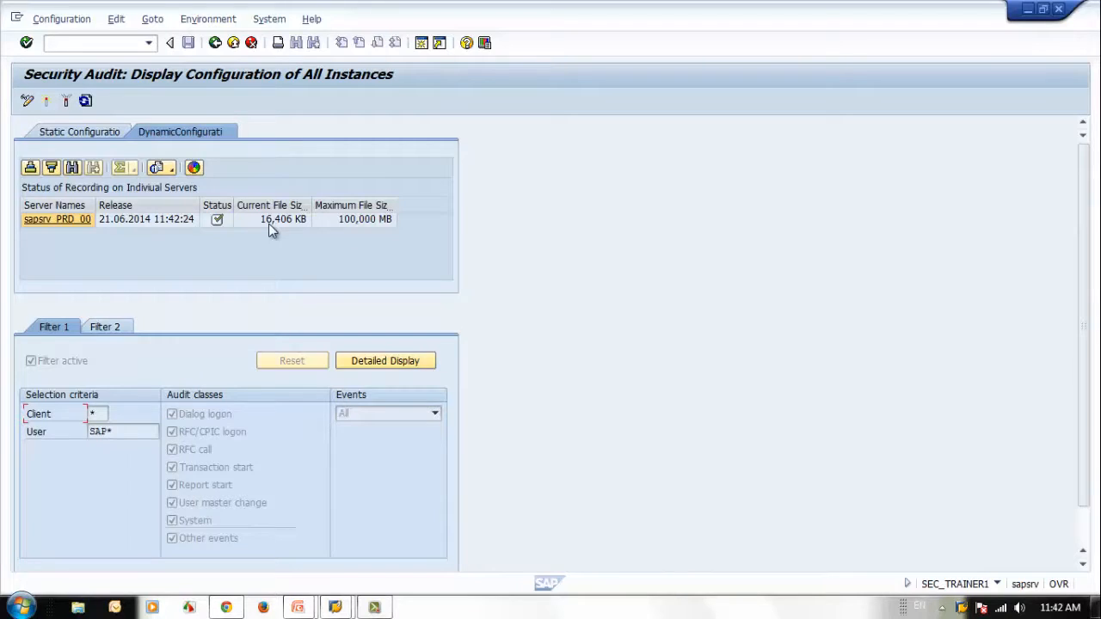
click(216, 43)
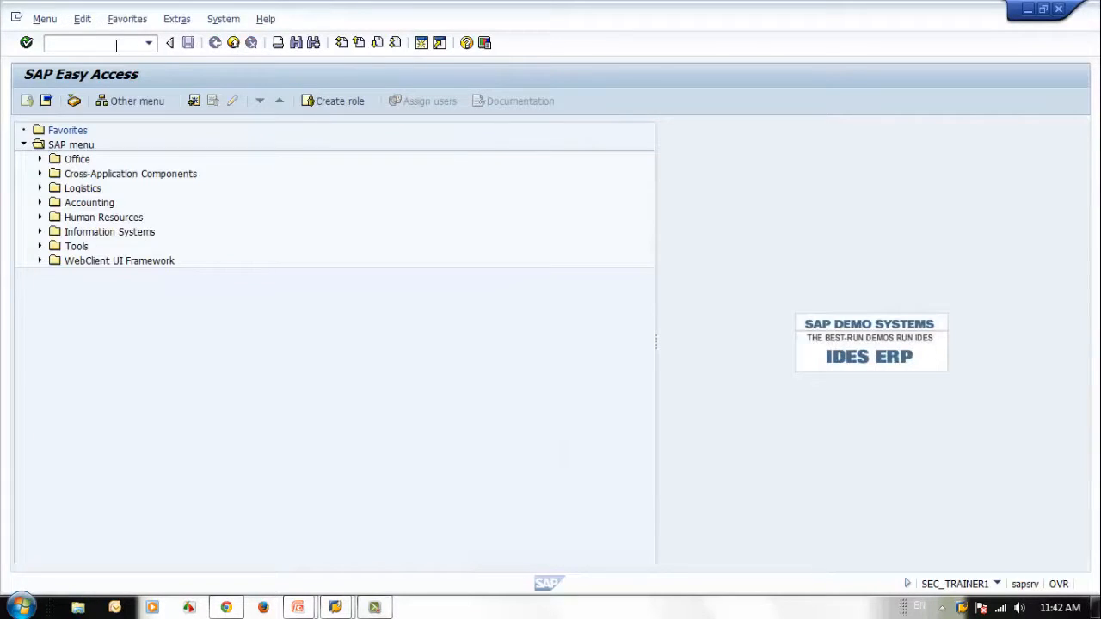
Step: Start transaction SM20 and look over the application server sapsrv and the available event severity options
text(sm20)
key(Return)
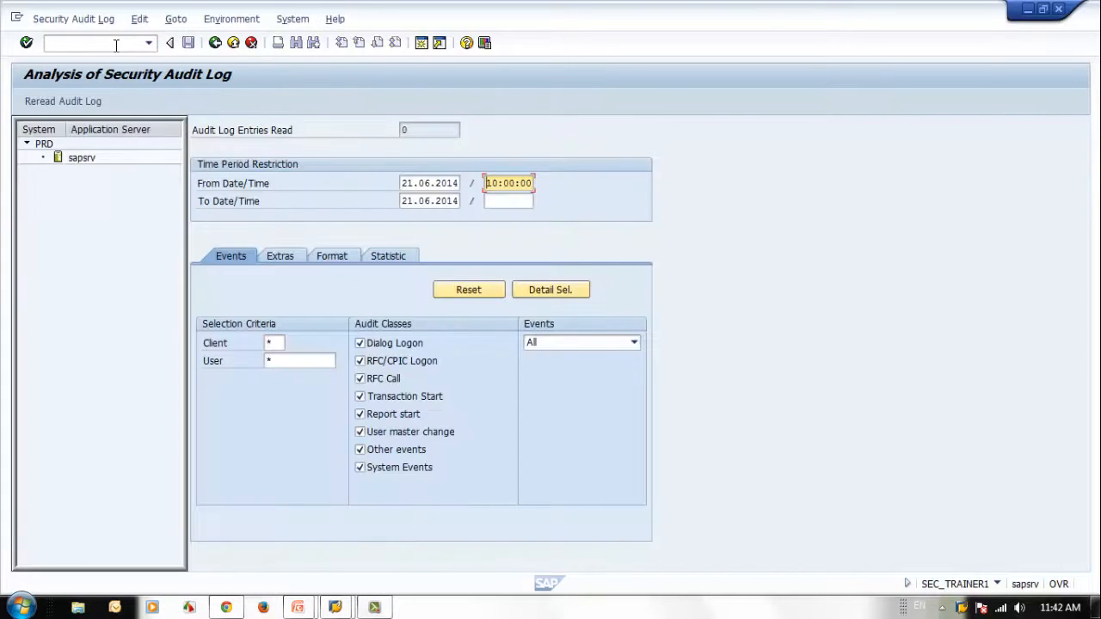
click(77, 158)
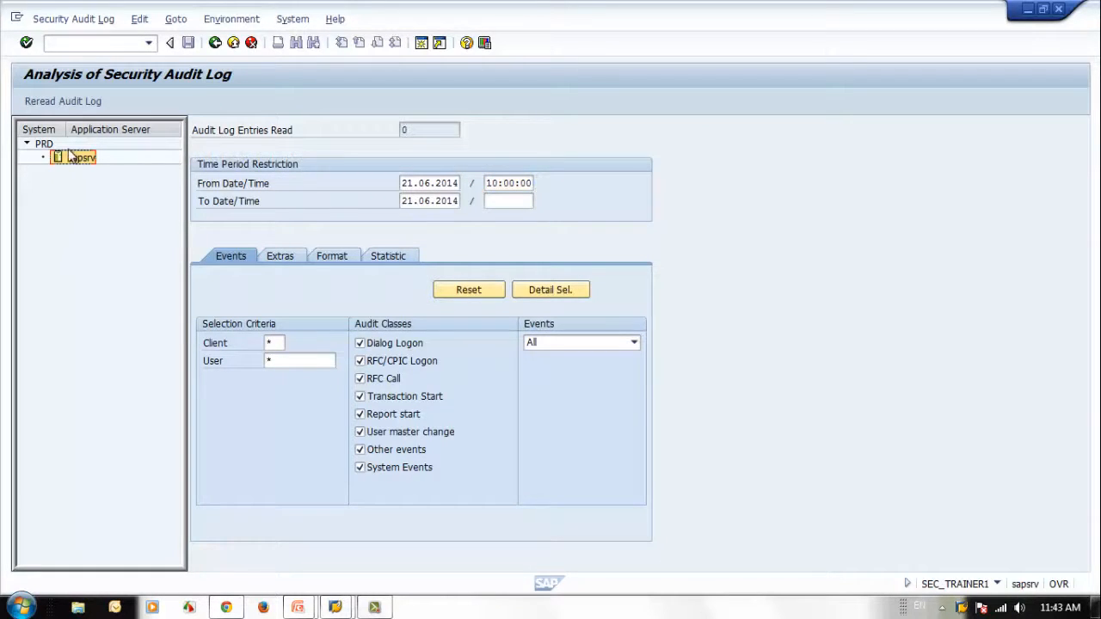
click(119, 232)
click(428, 131)
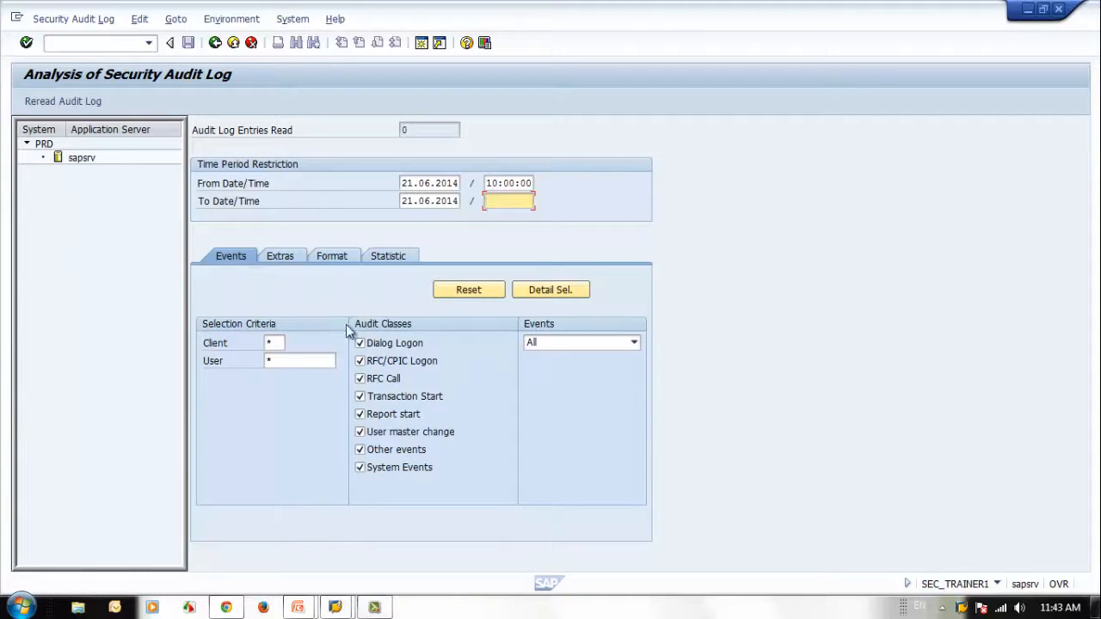
click(592, 342)
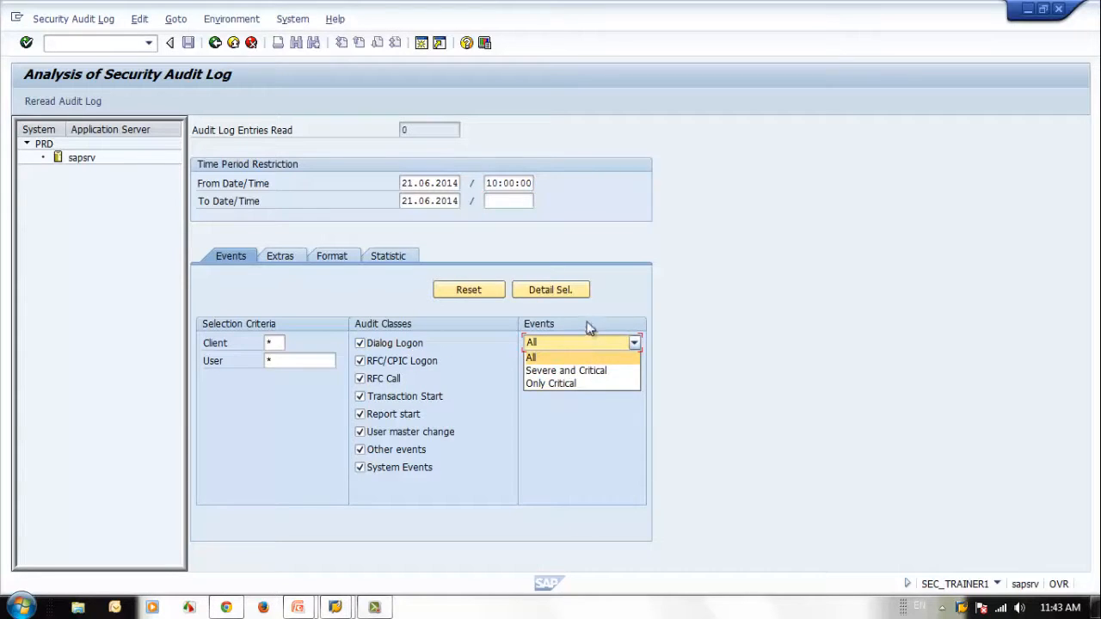
click(603, 317)
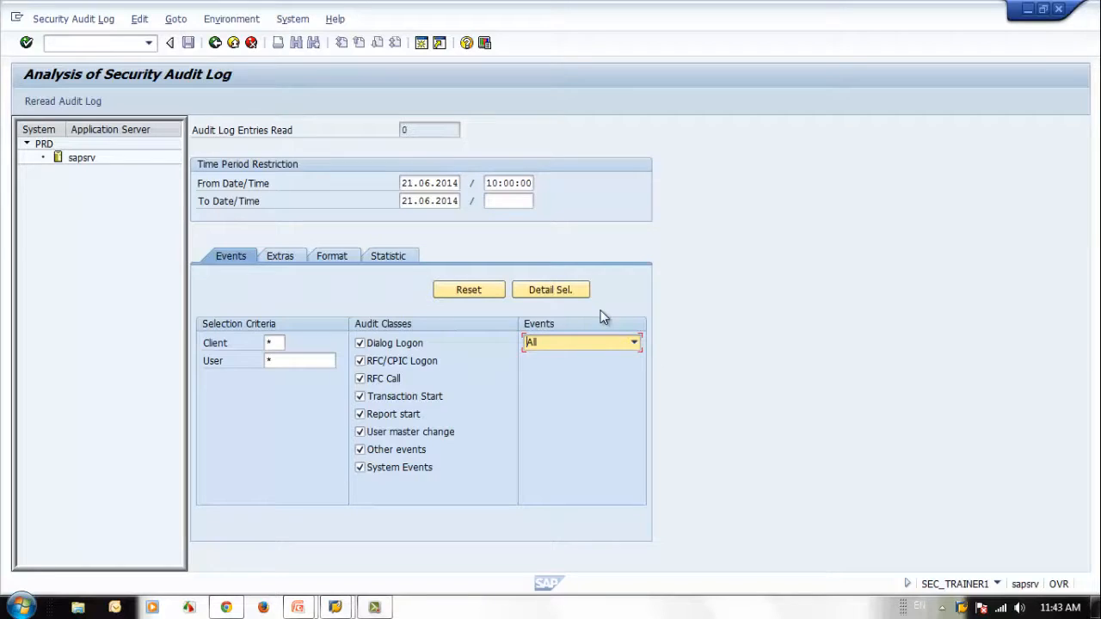
Step: Keep the client criterion at * and restrict the audit log selection to user SAP*
click(277, 342)
text(SAP)
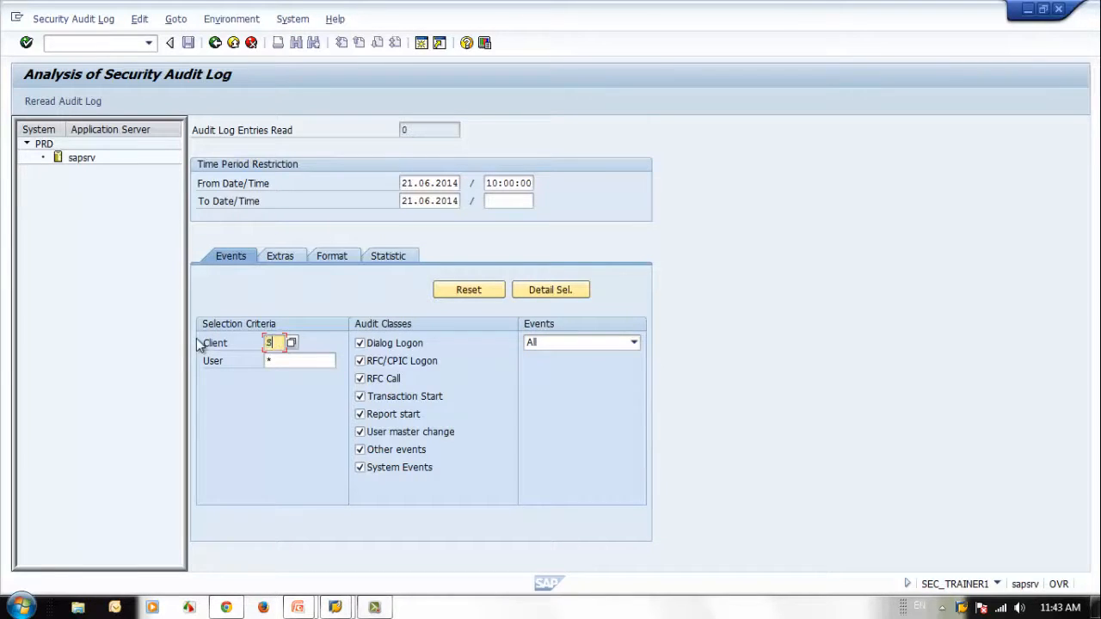
key(BackSpace)
key(BackSpace)
key(BackSpace)
text(*)
click(313, 360)
key(BackSpace)
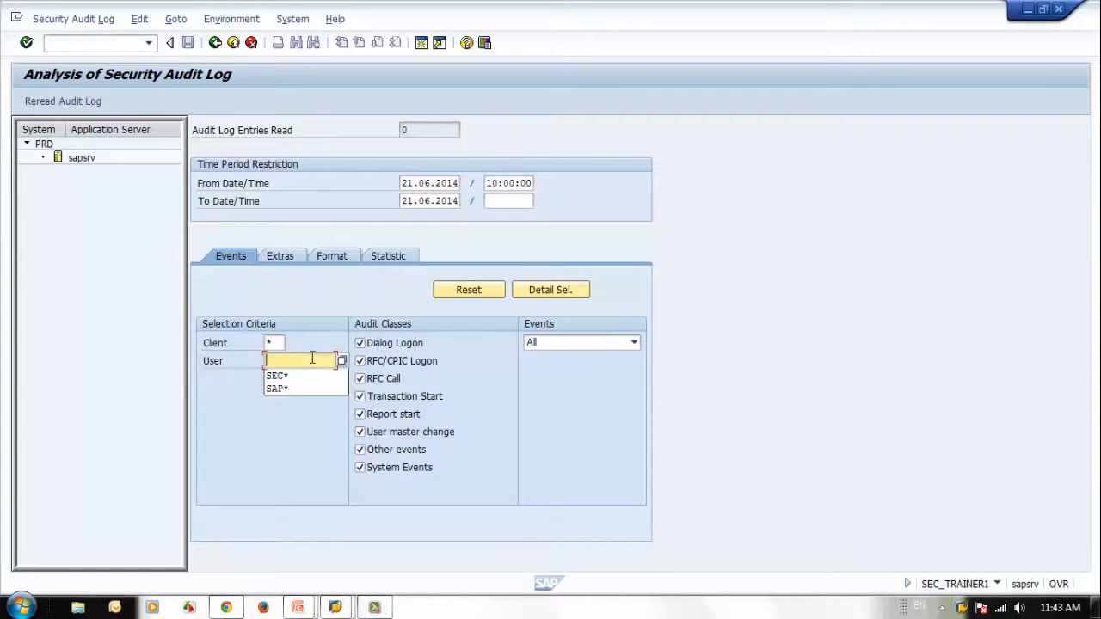
key(Down)
key(Down)
key(Return)
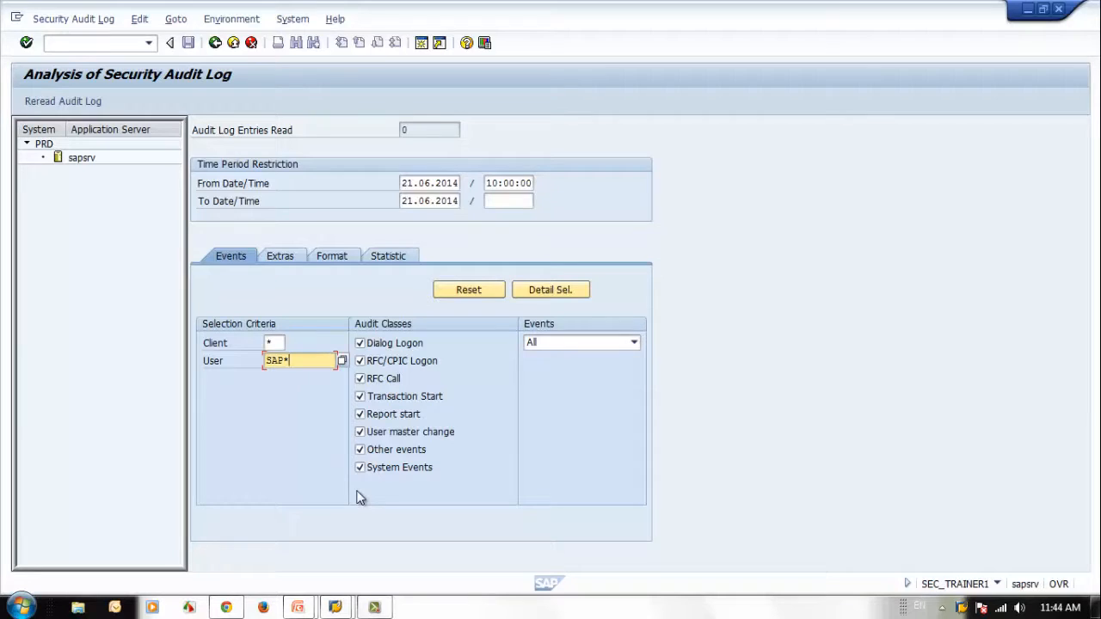
Step: Set the time period restriction on 21.06.2014 to run from 00:00:00 to 23:00:00
click(490, 183)
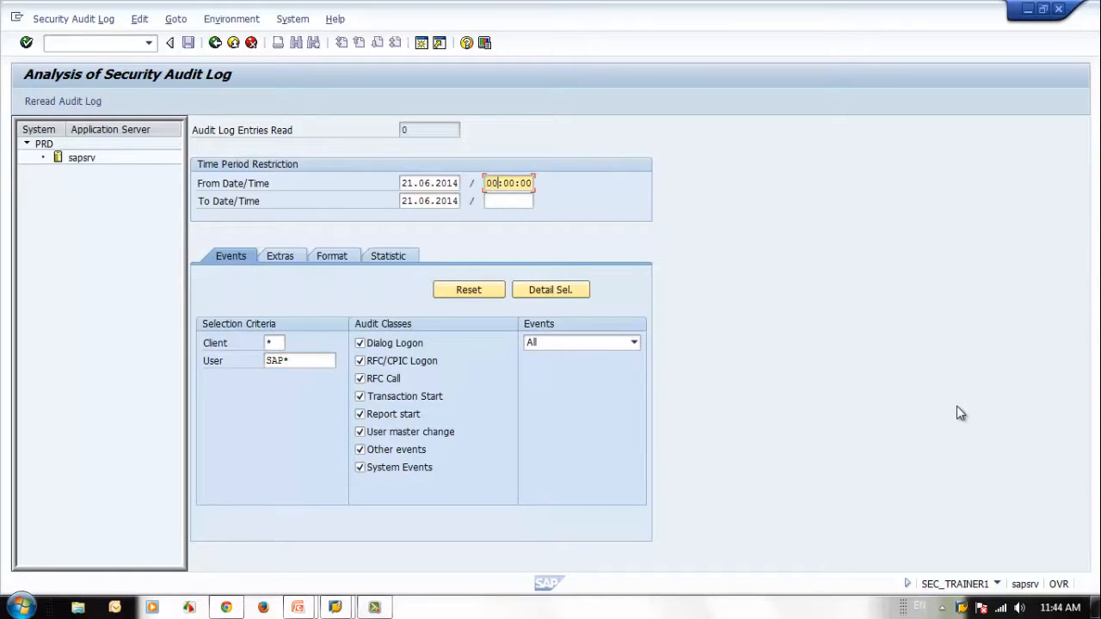
click(514, 200)
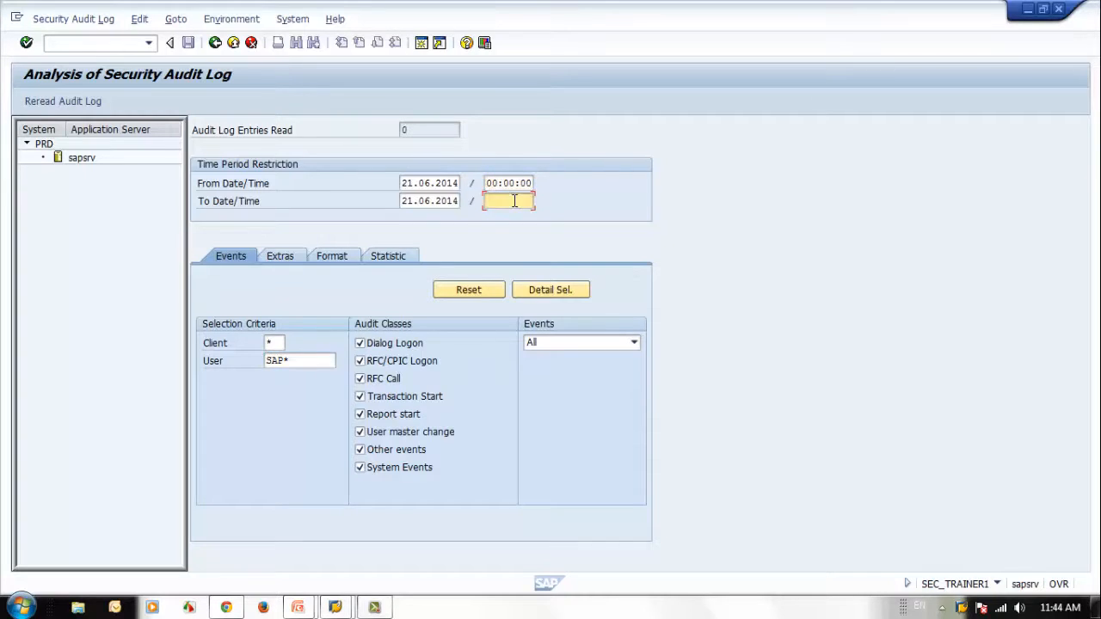
text(23:00:00)
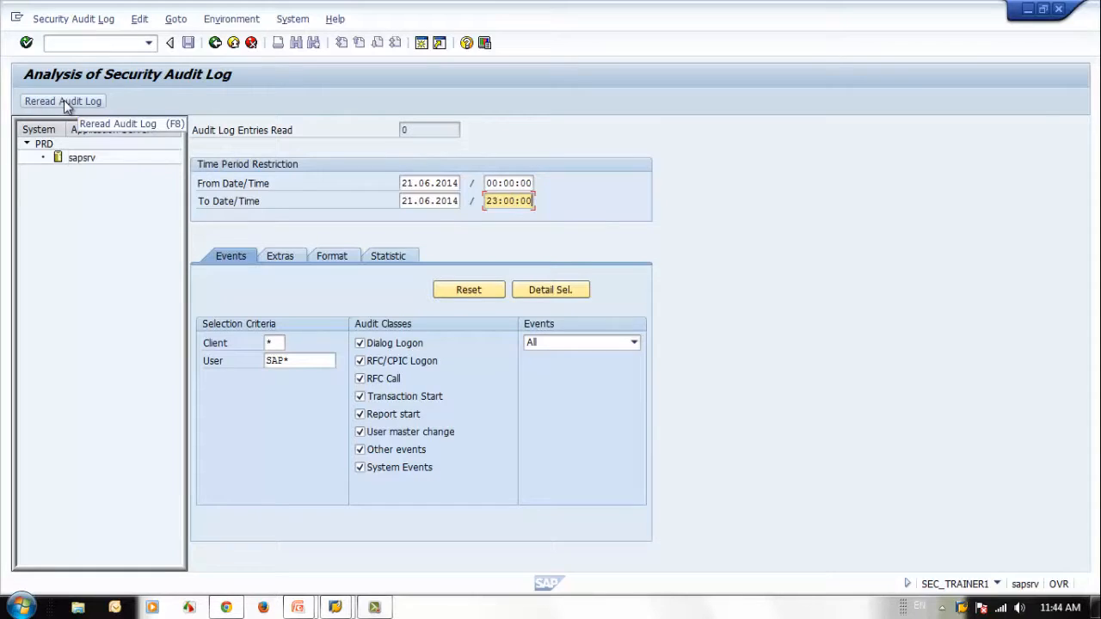
Step: Review the additional restrictions, the layout format and the statistics selection, and return to the event selection criteria
click(290, 256)
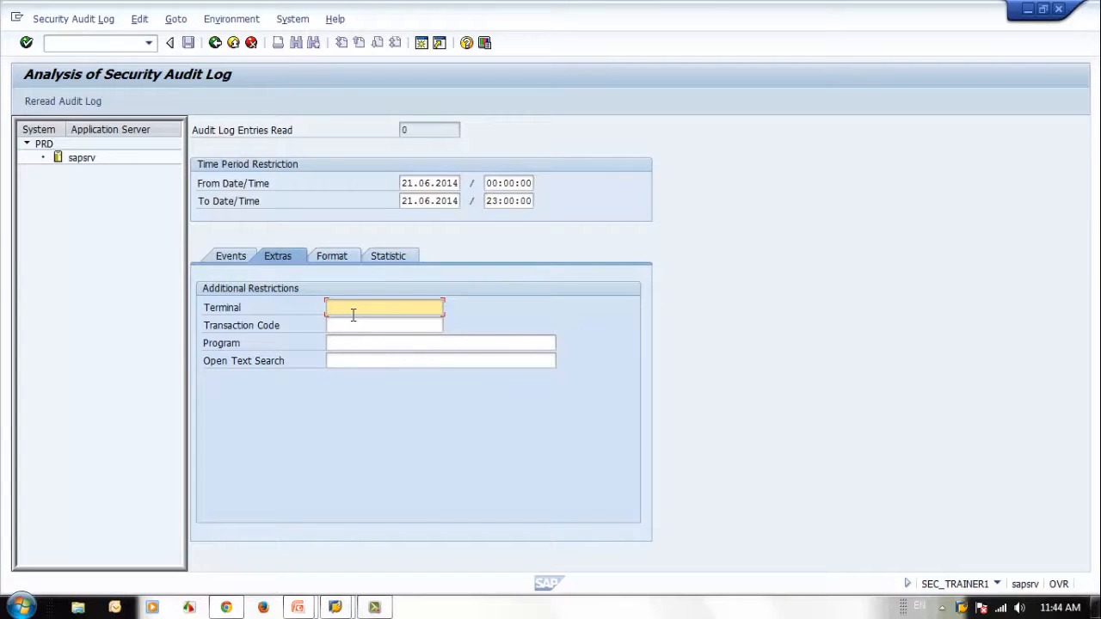
click(355, 323)
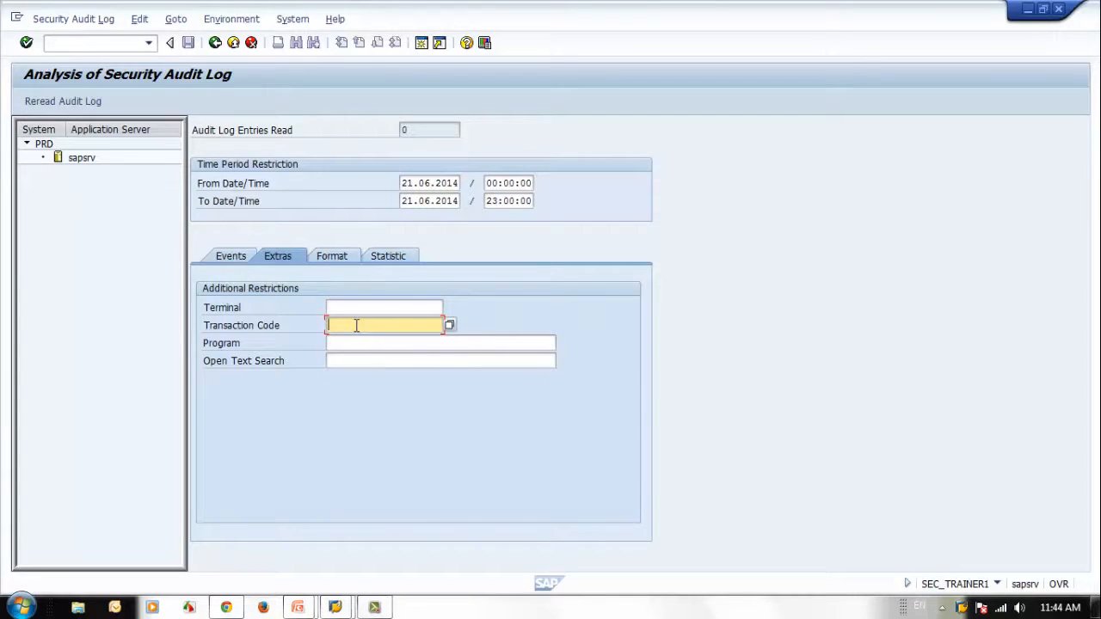
click(358, 342)
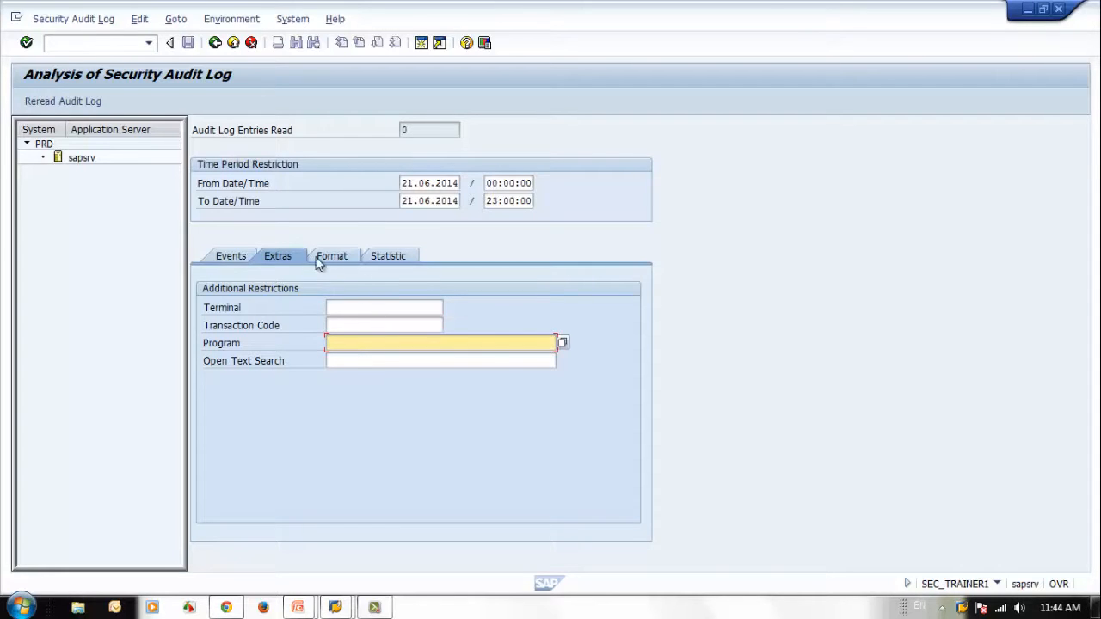
click(348, 326)
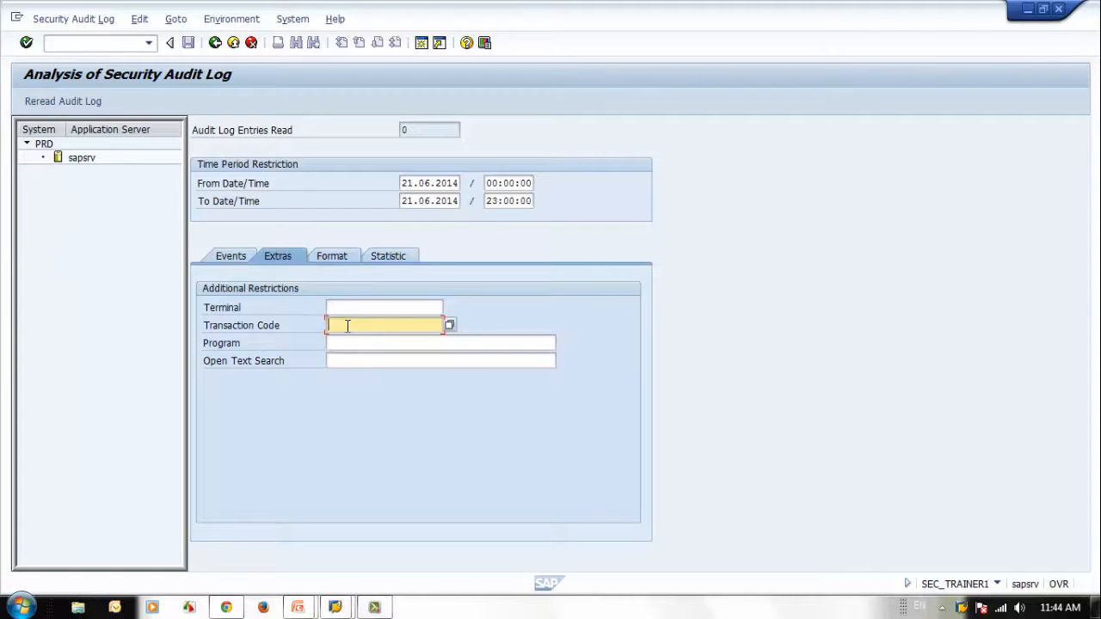
click(339, 256)
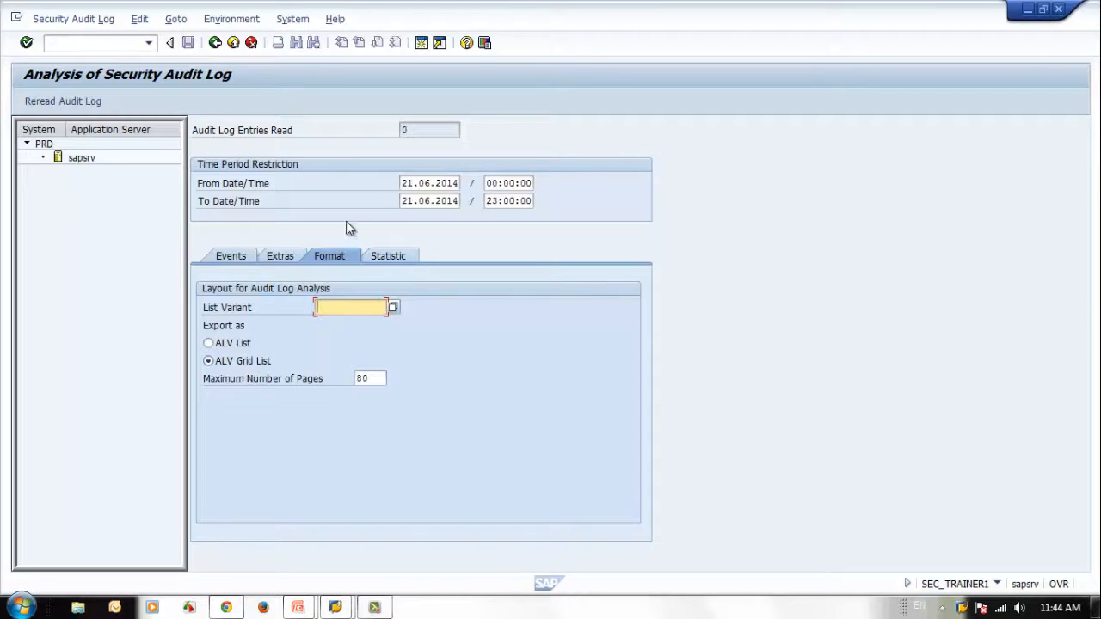
click(388, 256)
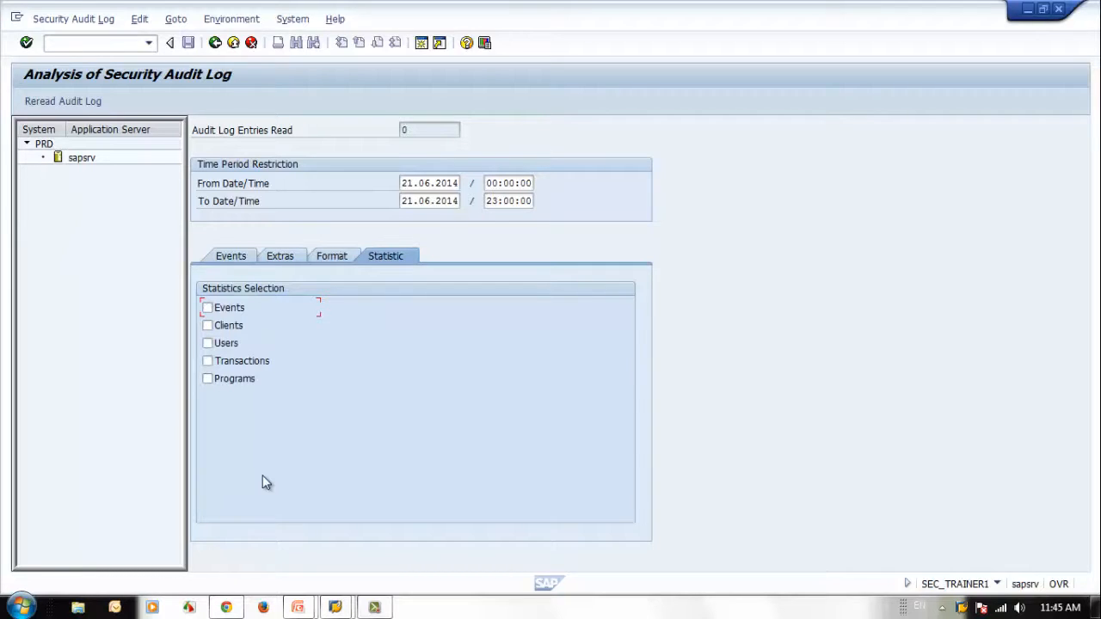
click(235, 255)
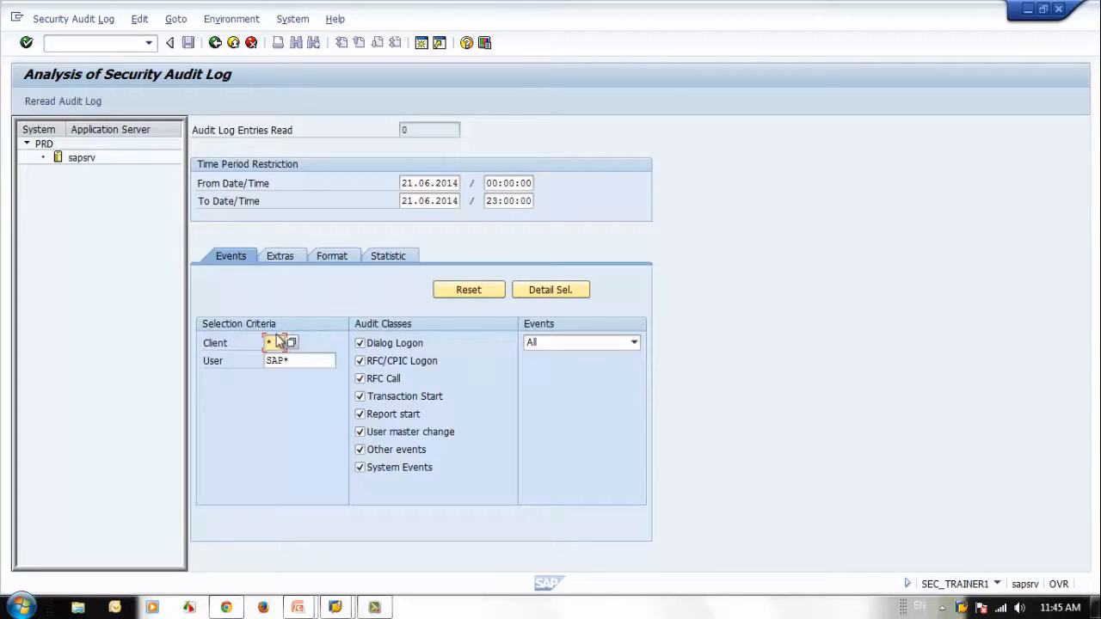
Step: Reread the audit log for user SAP* and look through the SUIM, session manager and logon entries
click(309, 360)
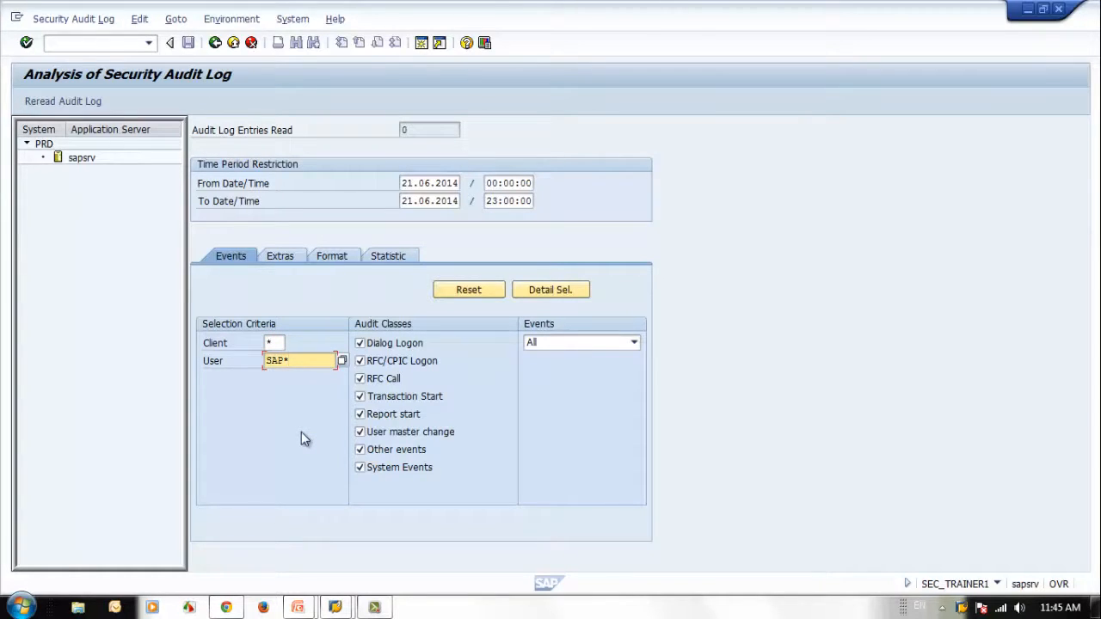
click(61, 100)
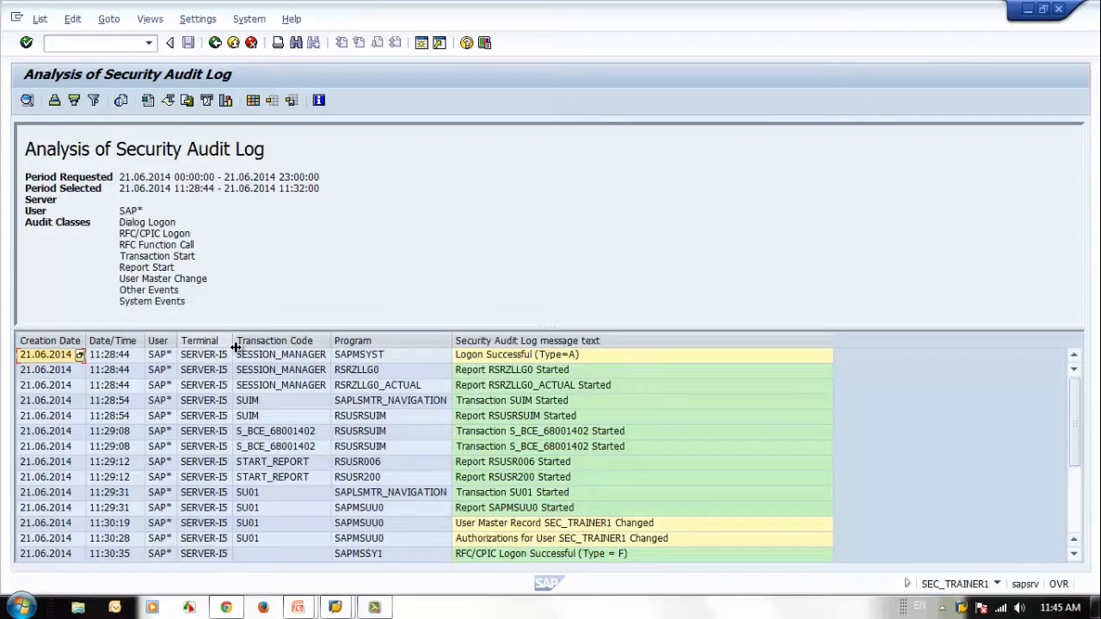
click(275, 417)
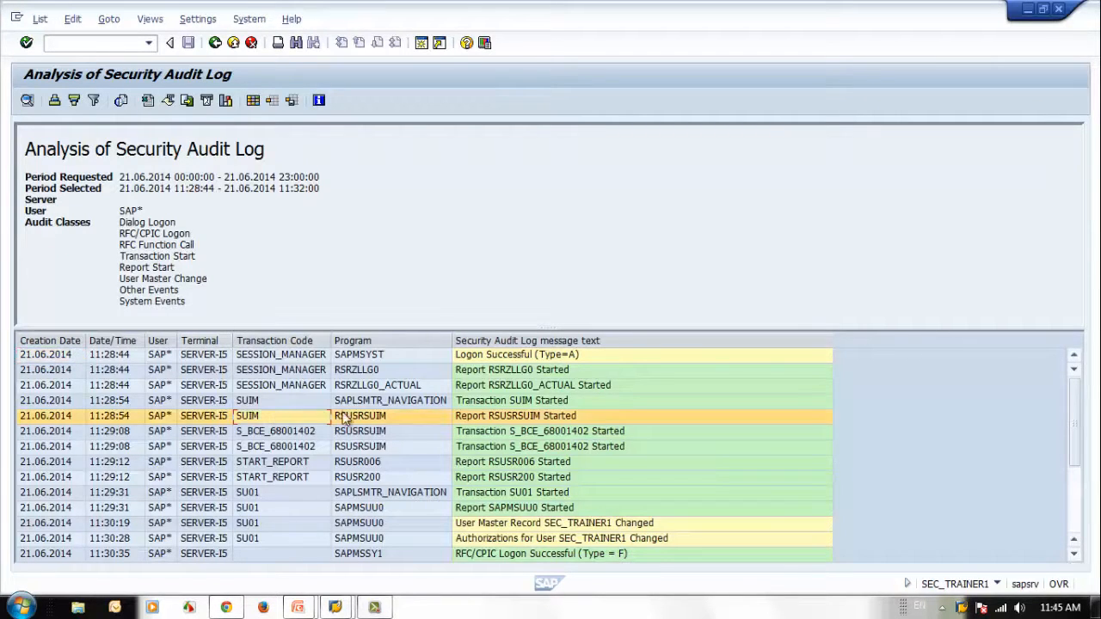
click(391, 386)
click(582, 356)
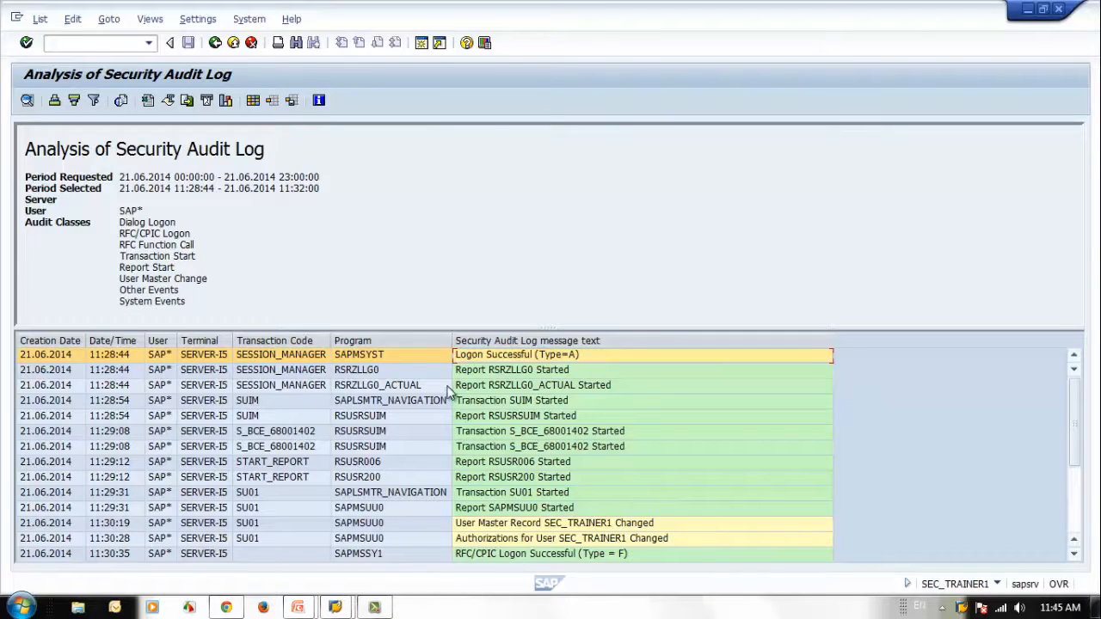
Step: Open the documentation of the first logon entry, read the possible access types, and close it
double_click(349, 362)
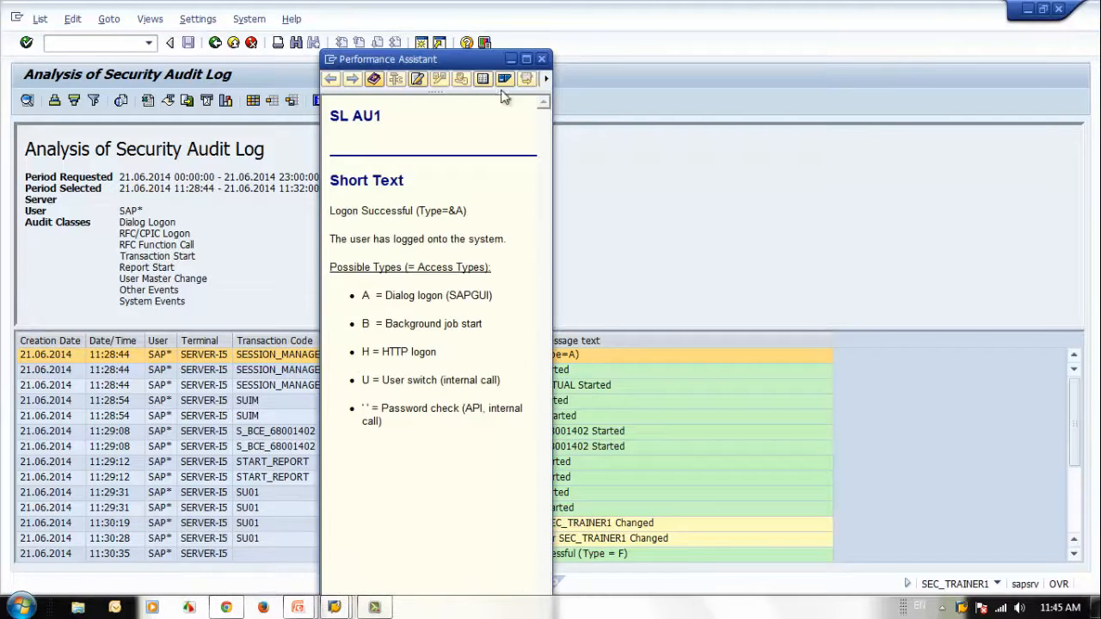
drag(464, 57, 954, 23)
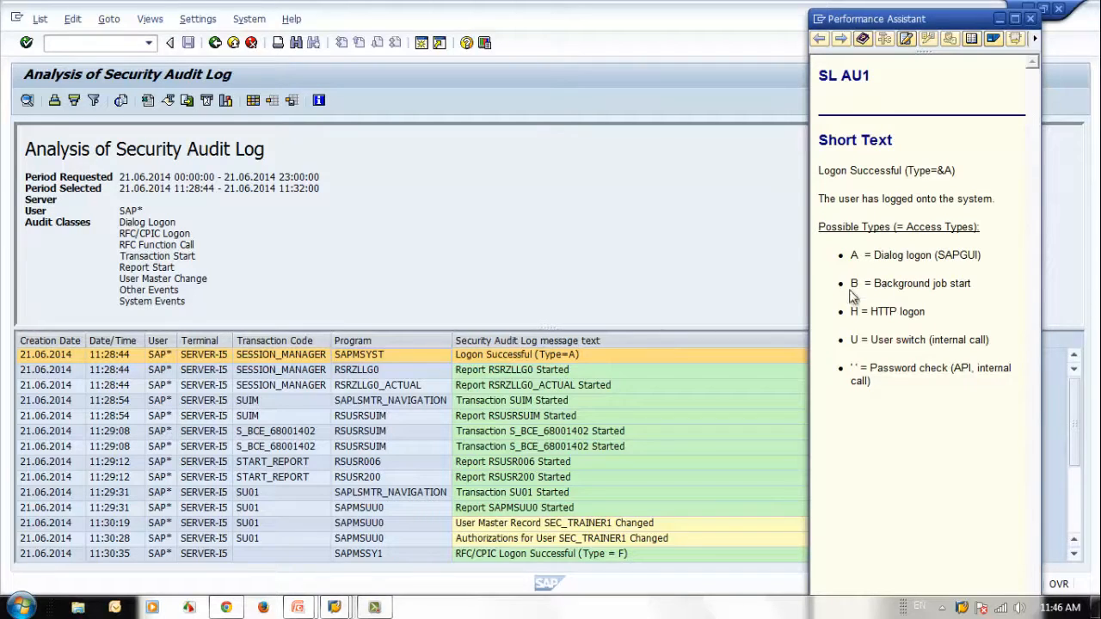
drag(852, 284, 983, 297)
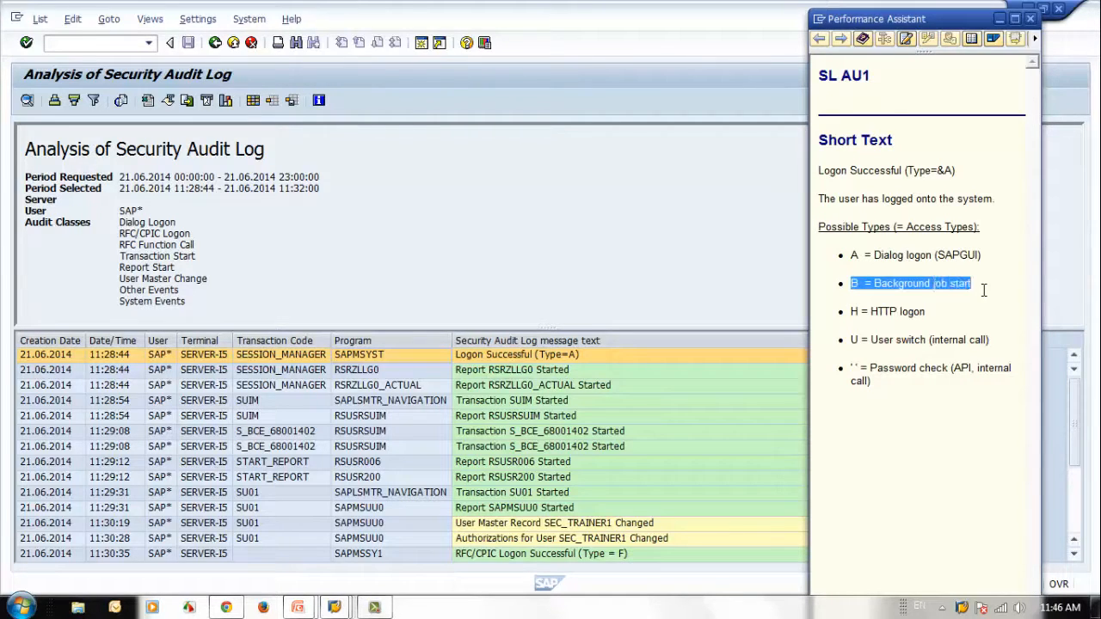
click(940, 330)
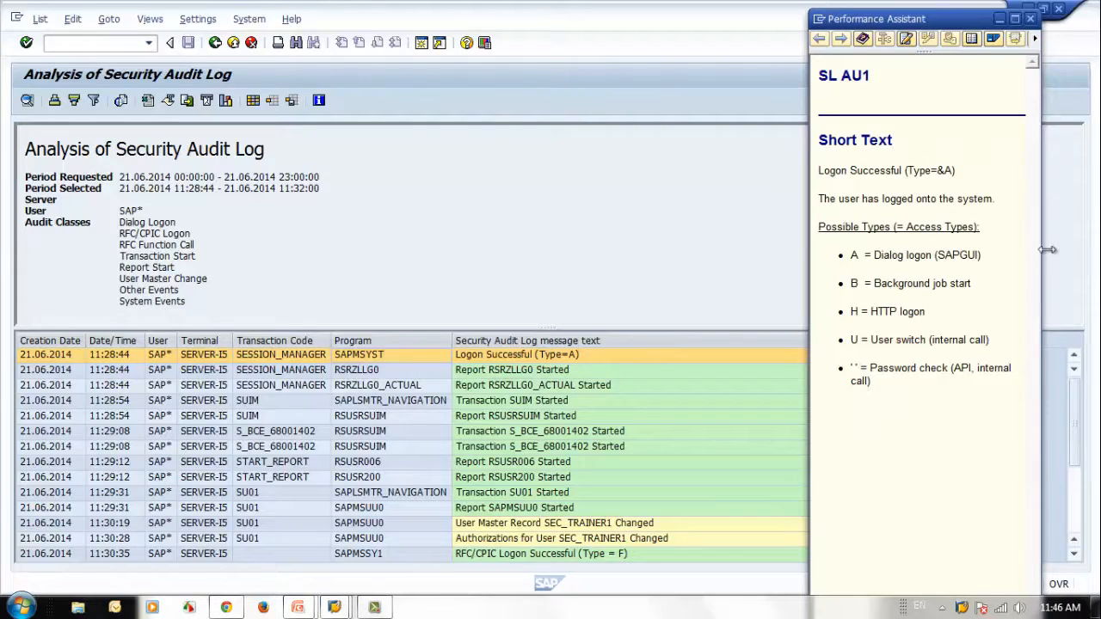
click(1031, 19)
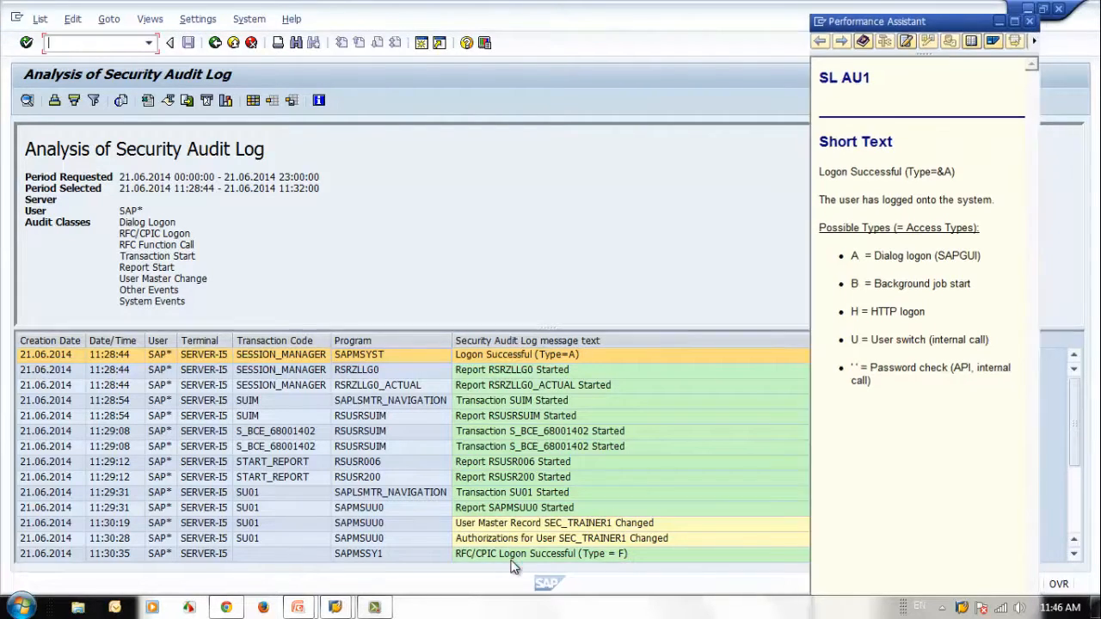
Step: Examine the session manager, SUIM and first S_BCE_68001402 entries together with their programs and message texts
click(533, 373)
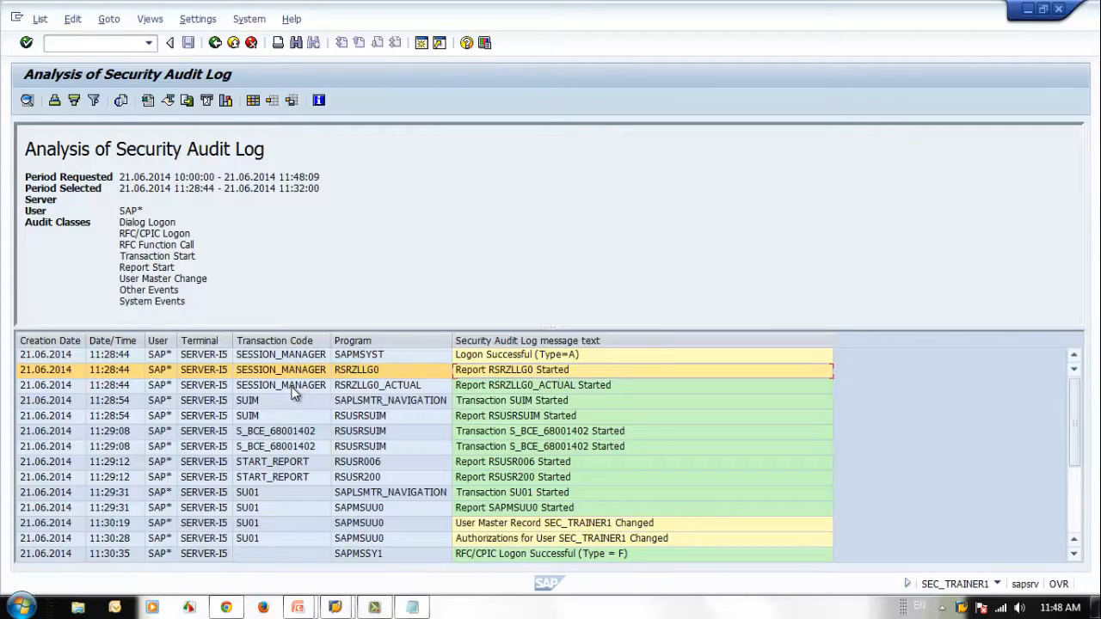
click(293, 392)
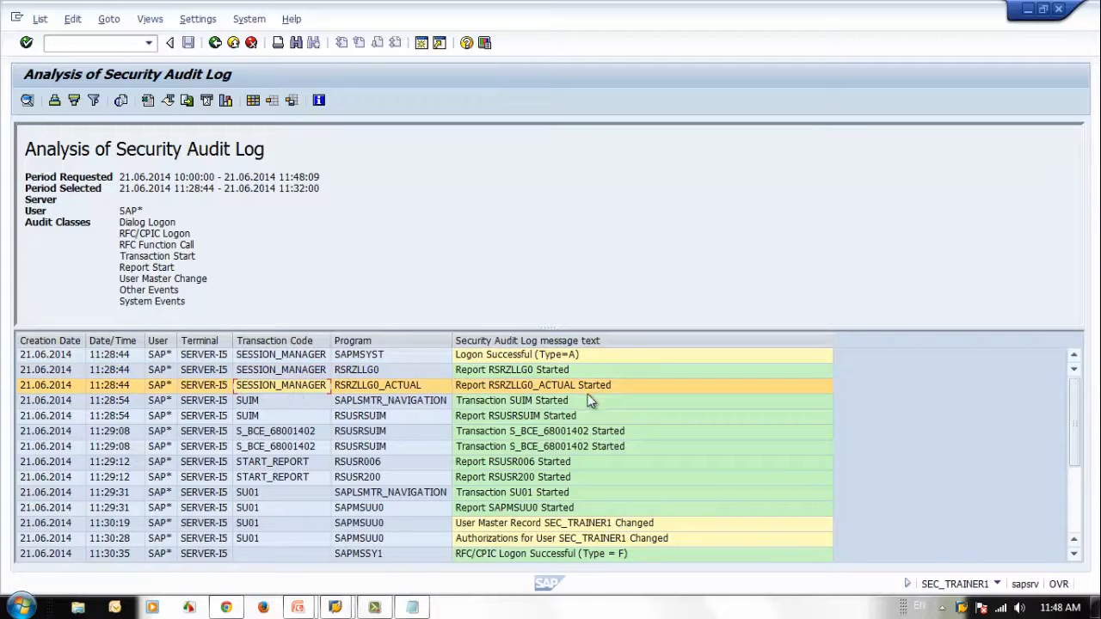
click(277, 401)
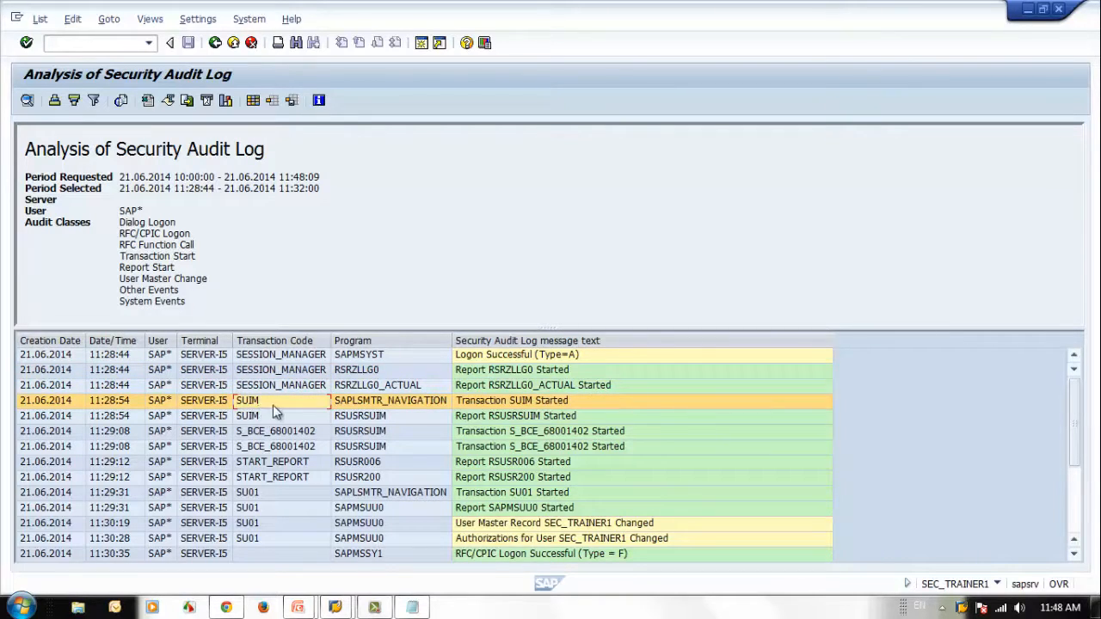
click(509, 418)
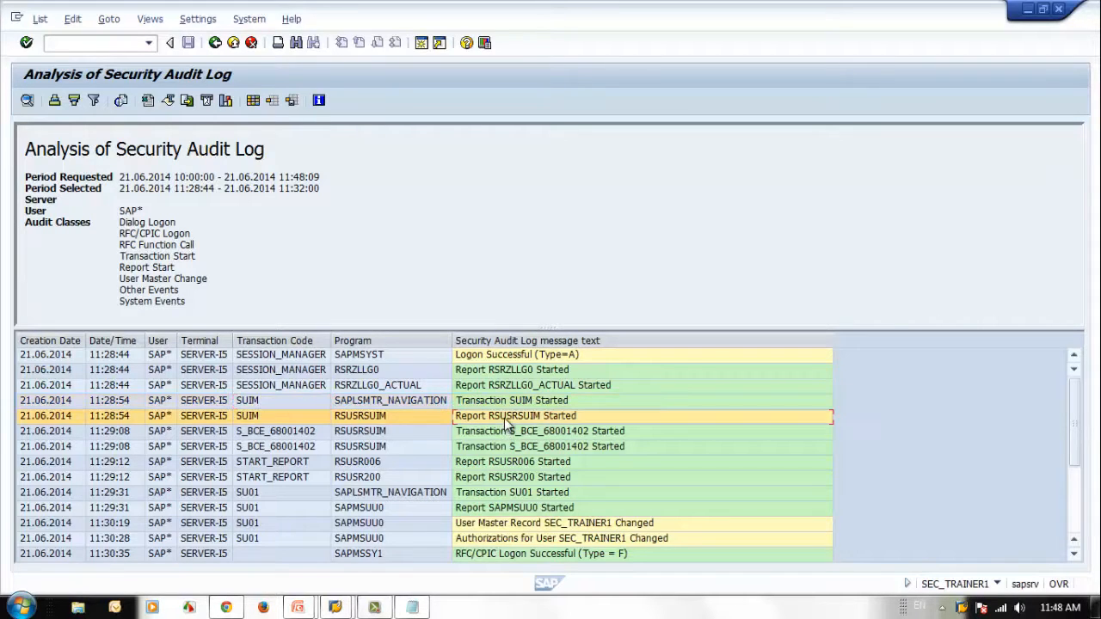
click(384, 400)
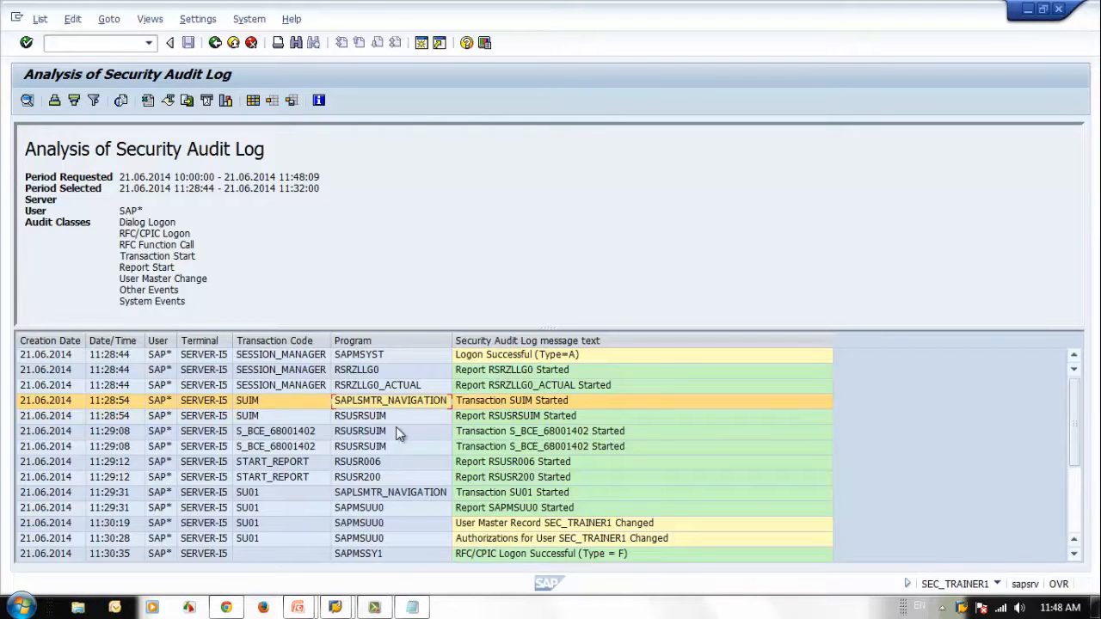
click(390, 416)
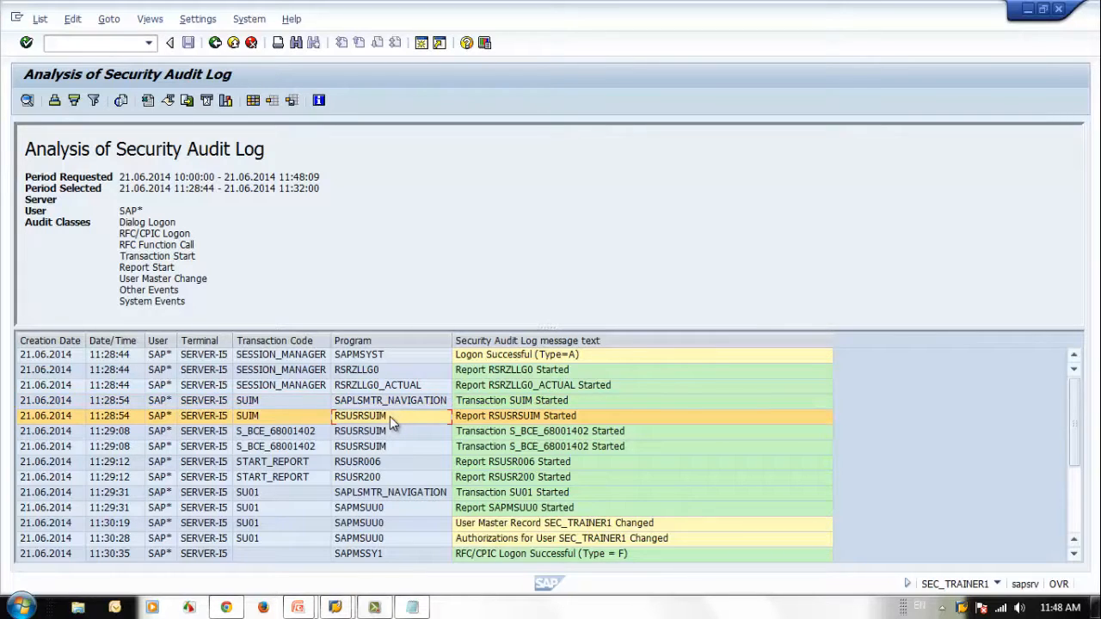
click(342, 434)
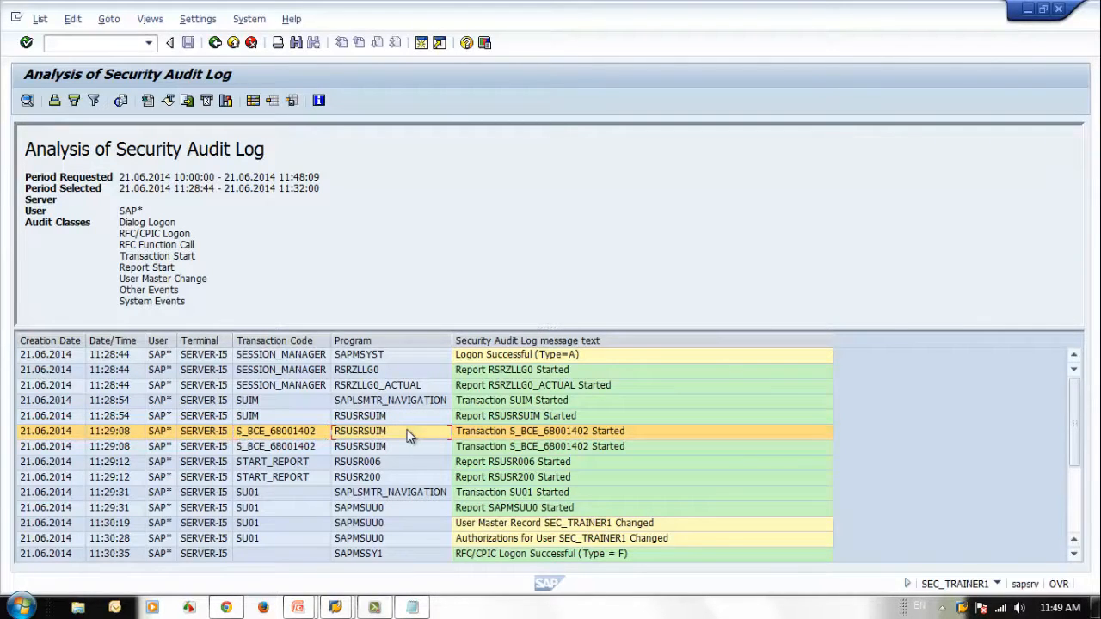
Step: Copy the transaction code S_BCE_68001402 from the log entry into the empty Notepad file and return to the audit log
click(277, 435)
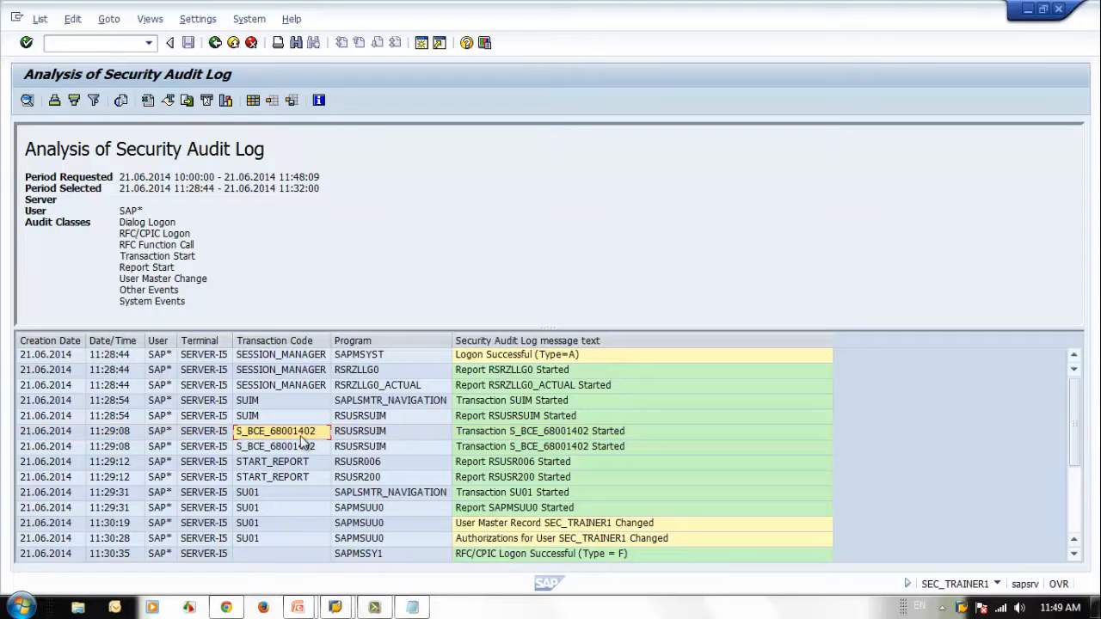
click(412, 608)
text(S_BCE_68001402)
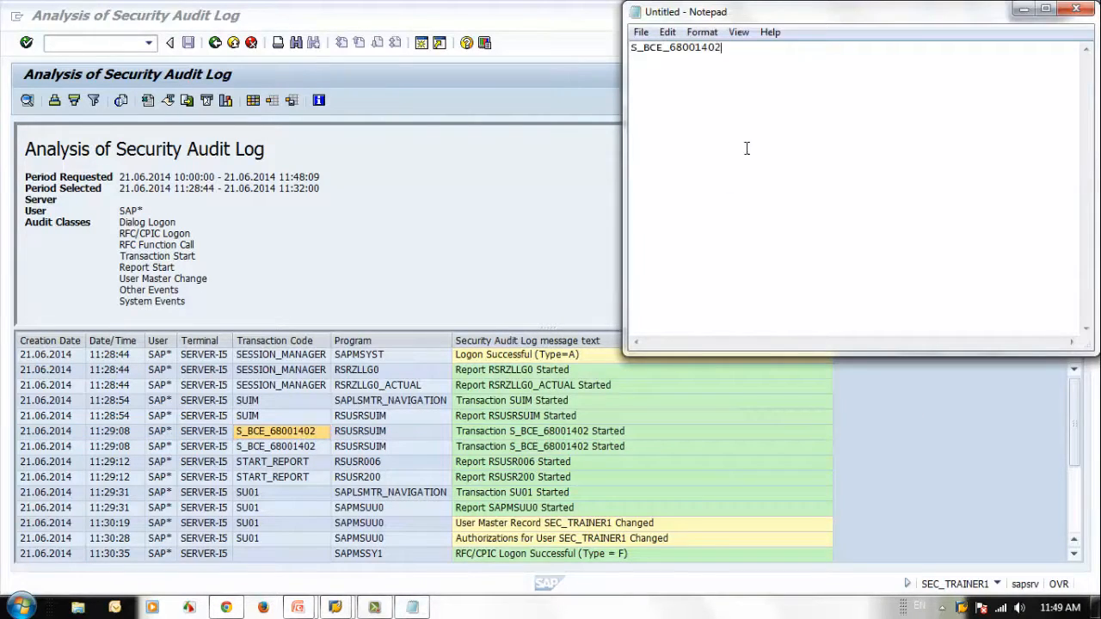
key(ctrl+a)
click(1027, 10)
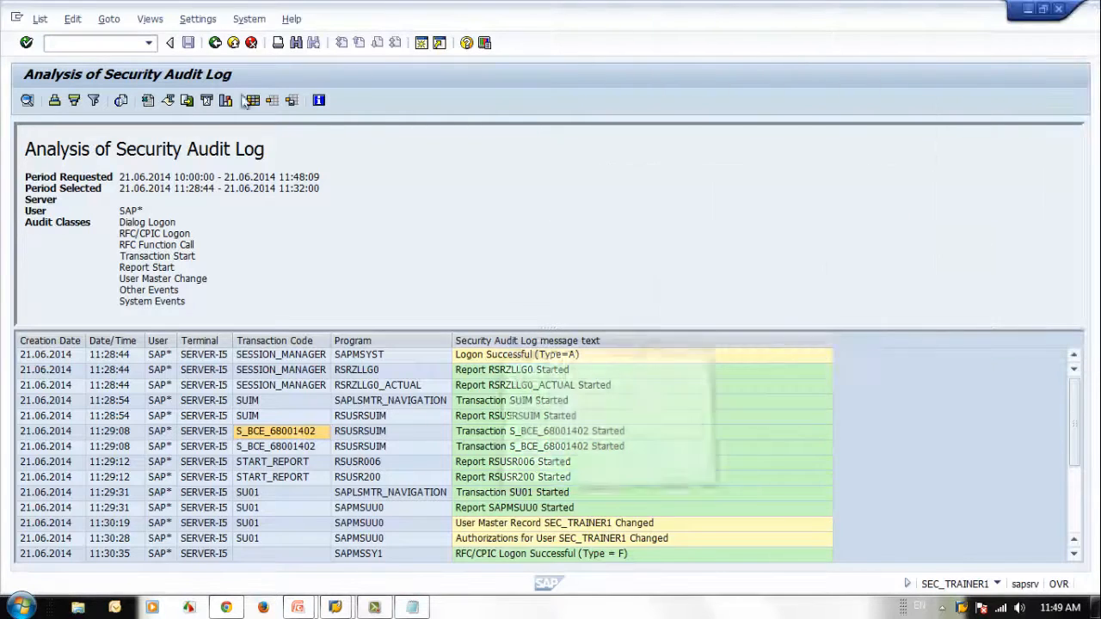
Step: Run transaction S_BCE_68001402 in a new session, view the user list by logon date and password change, and close that session
click(111, 42)
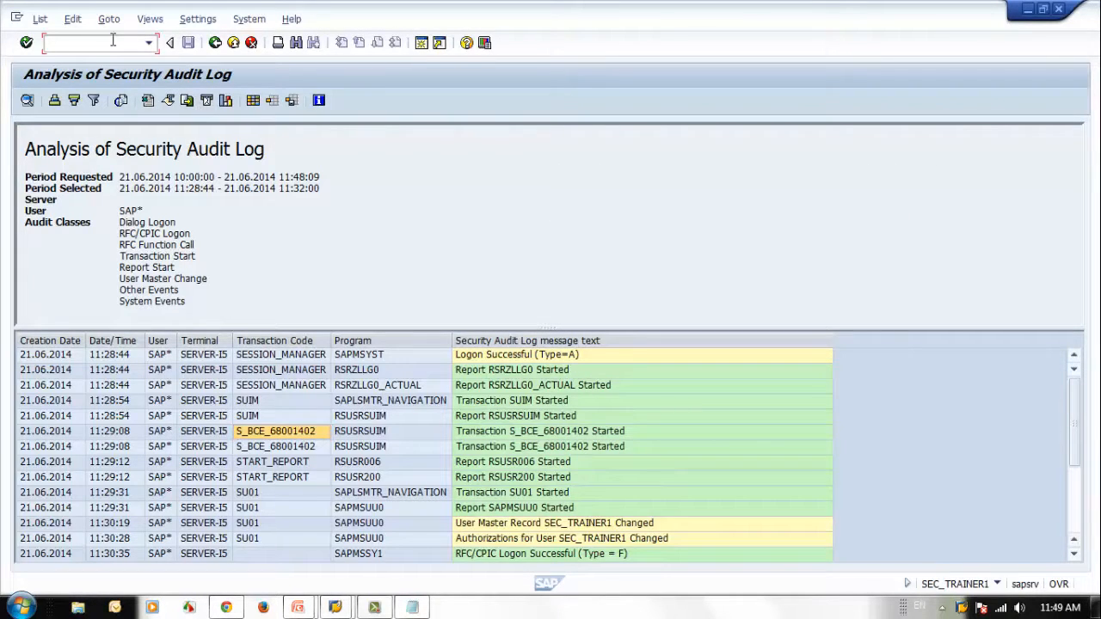
text(/o)
text(S_BCE_68001402)
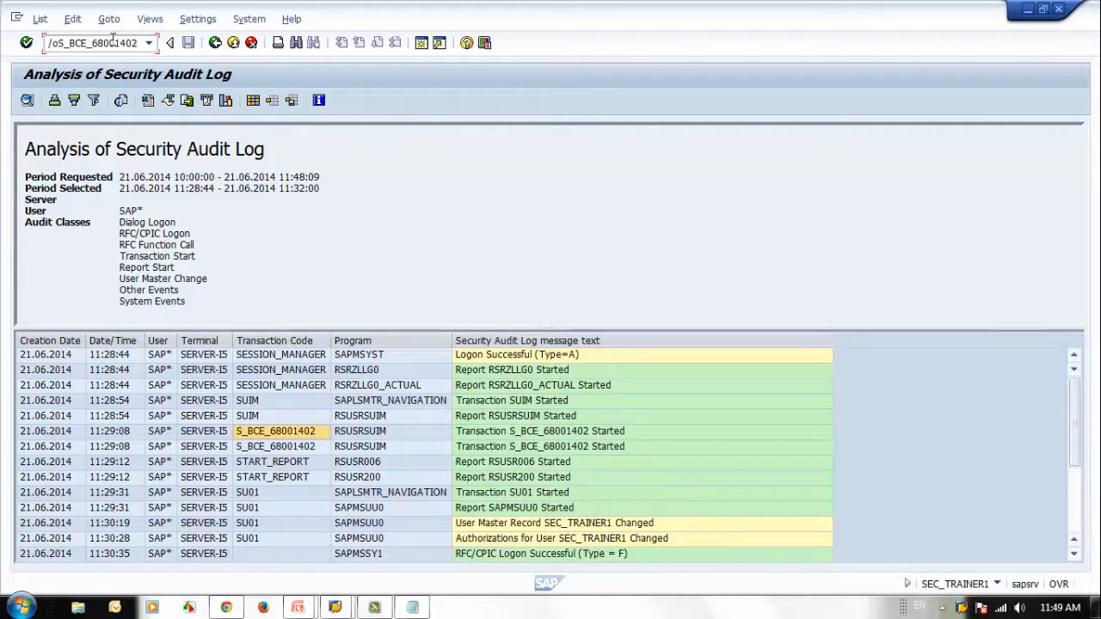
key(Return)
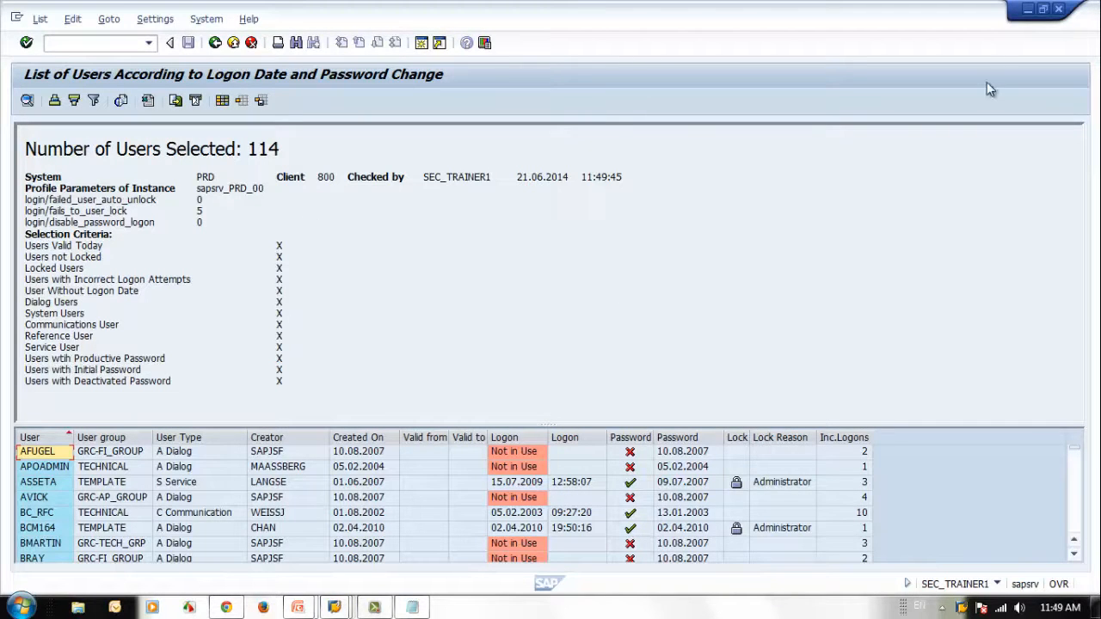
click(1065, 12)
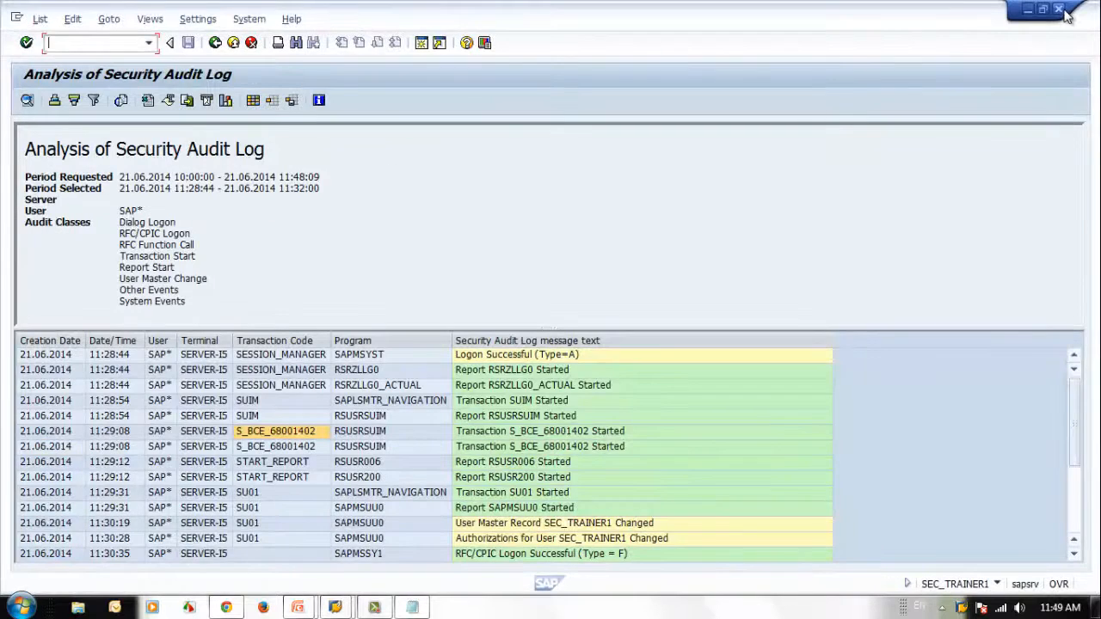
Step: Examine the S_BCE_68001402 and SU01 entries down to the user master record change of SEC_TRAINER1
click(296, 433)
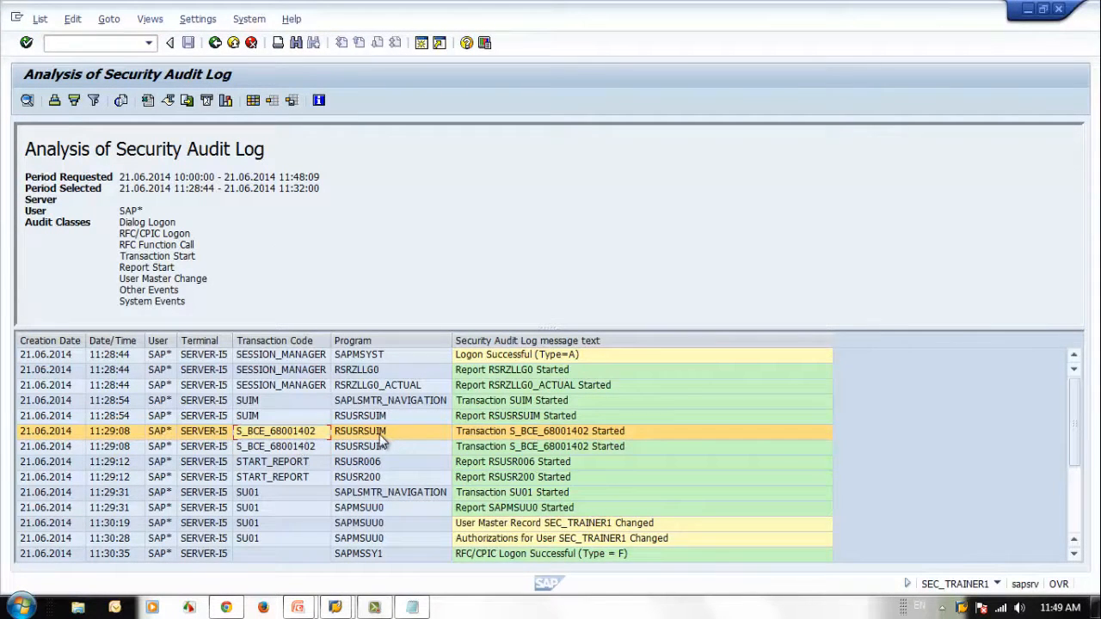
click(383, 435)
click(303, 447)
click(303, 492)
scroll(303, 492, down, 3)
scroll(276, 444, up, 2)
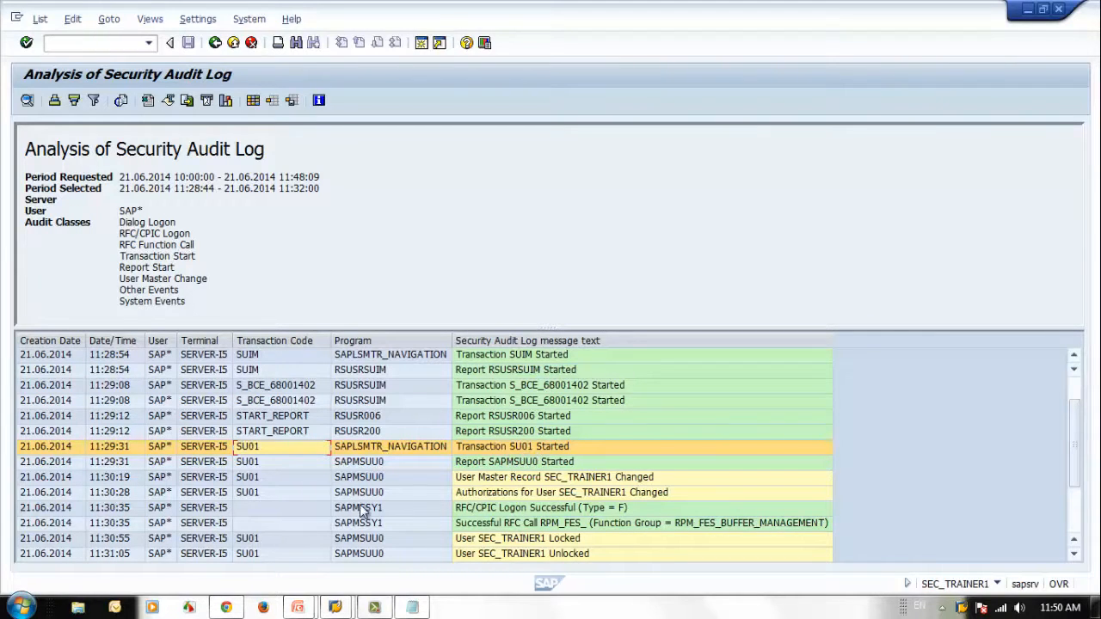
click(270, 493)
click(586, 479)
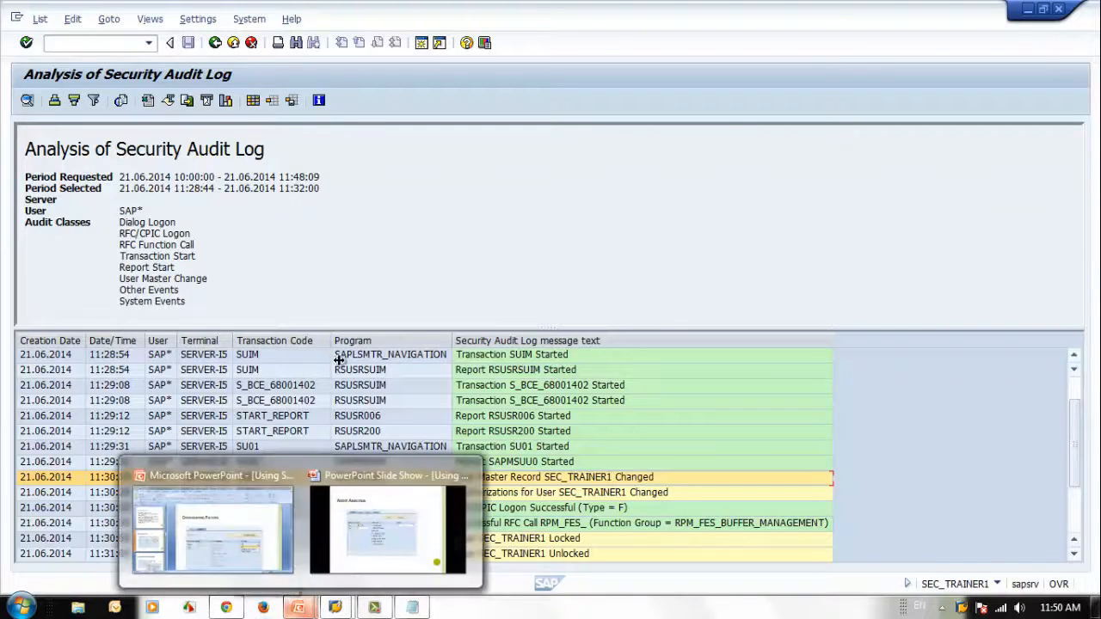
Step: Review the audit classes in the report header from Dialog Logon down to User Master Change
click(121, 222)
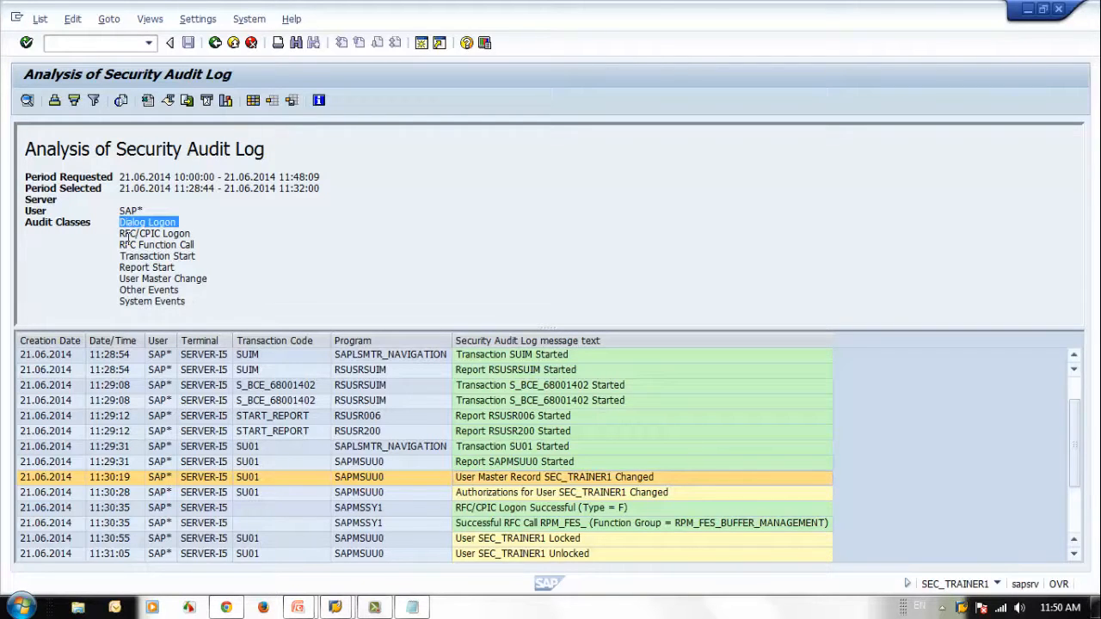
drag(121, 247, 217, 247)
click(136, 255)
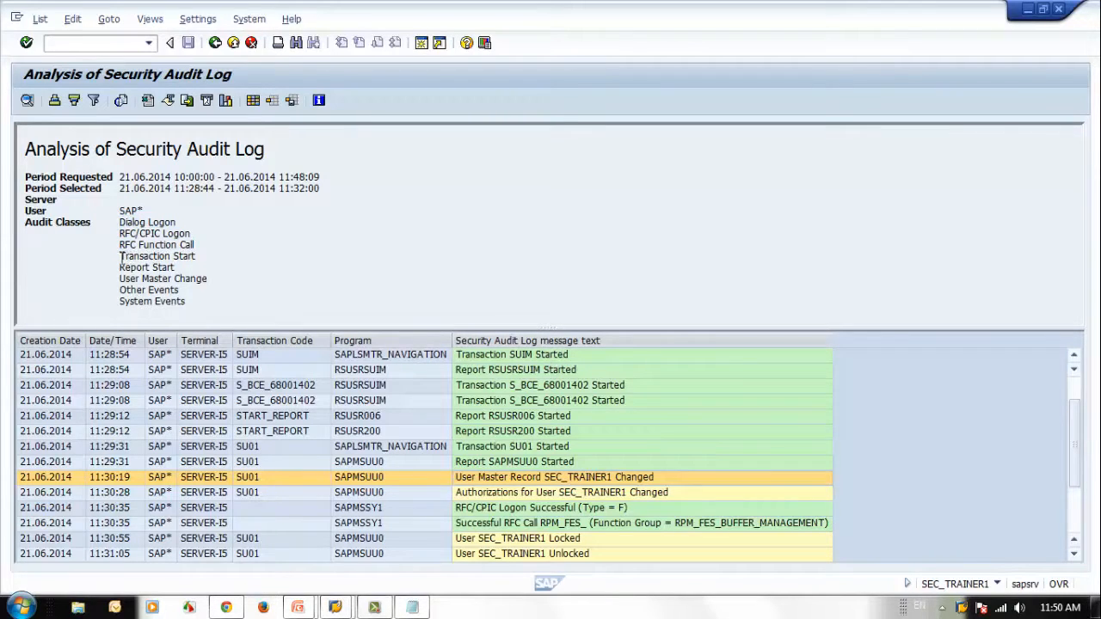
drag(120, 256, 239, 258)
mouse_move(120, 268)
mouse_down()
mouse_move(222, 271)
mouse_move(131, 287)
mouse_up()
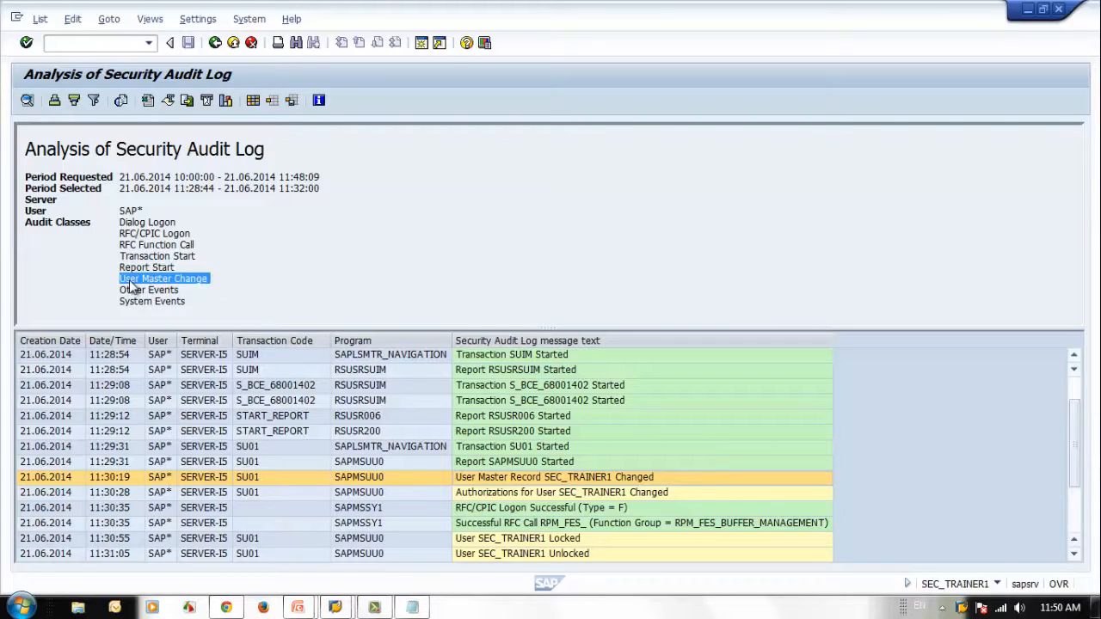
Step: Inspect the authorization change, lock, unlock and master record change entries for user SEC_TRAINER1
click(561, 495)
scroll(587, 513, down, 2)
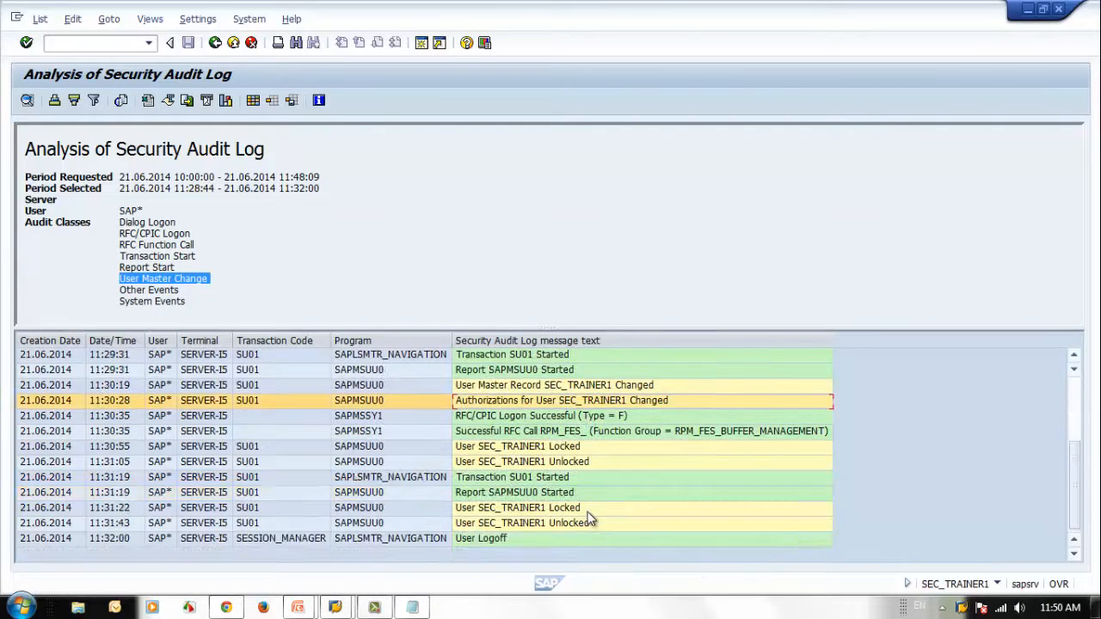
click(564, 465)
click(564, 448)
scroll(606, 473, up, 2)
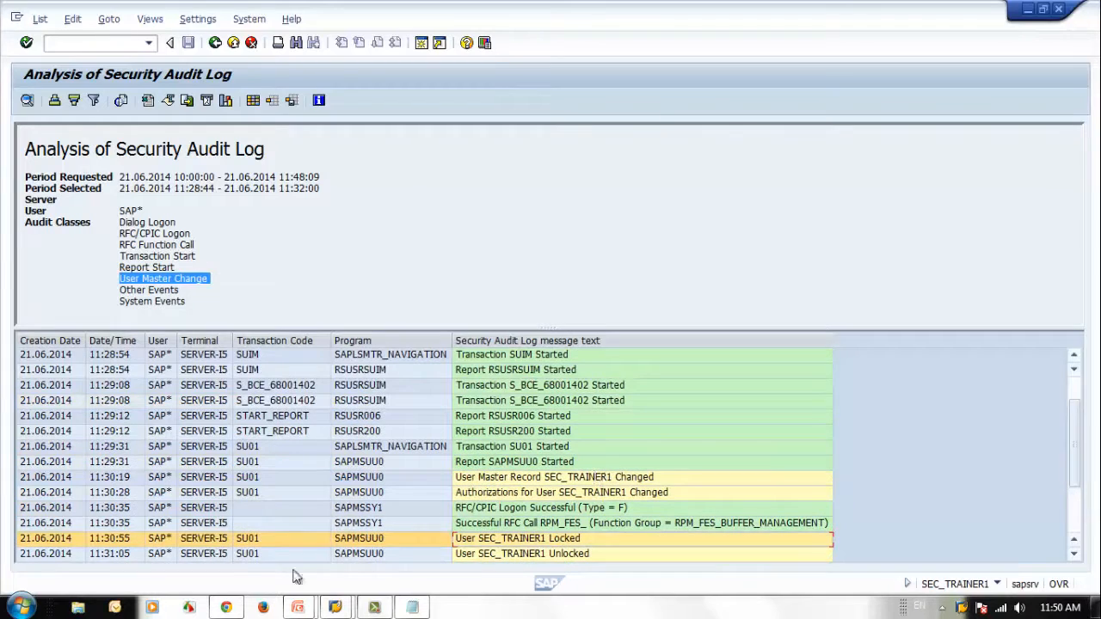
click(236, 495)
click(468, 494)
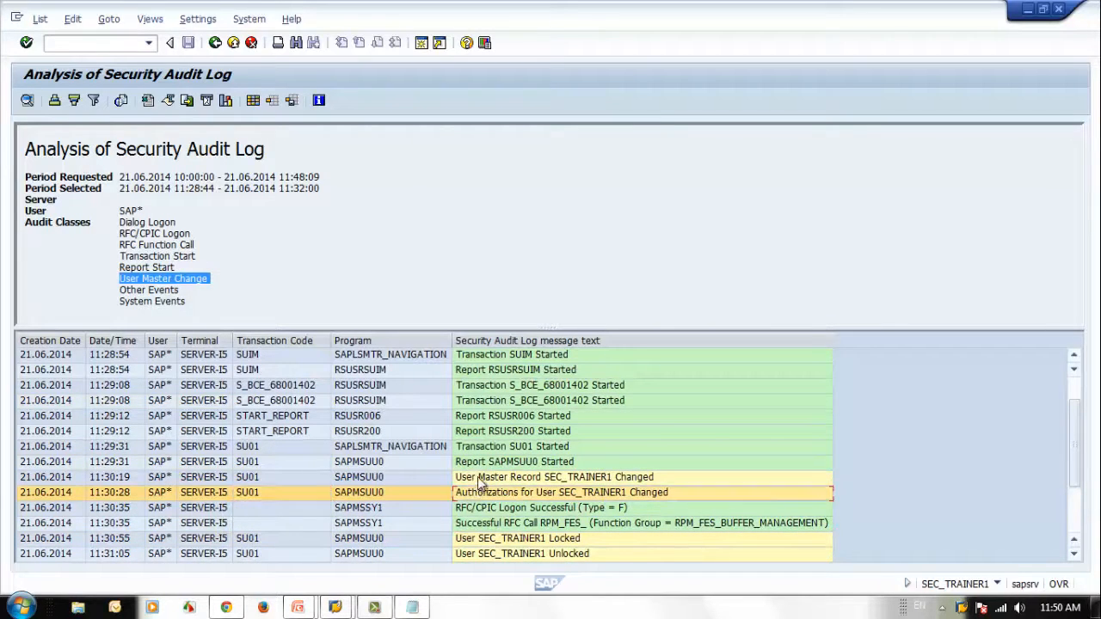
click(480, 481)
Step: Check the Other Events audit class, and look through the unlock, RFC call, RFC/CPIC logon and authorization change entries
drag(165, 291, 183, 293)
click(184, 293)
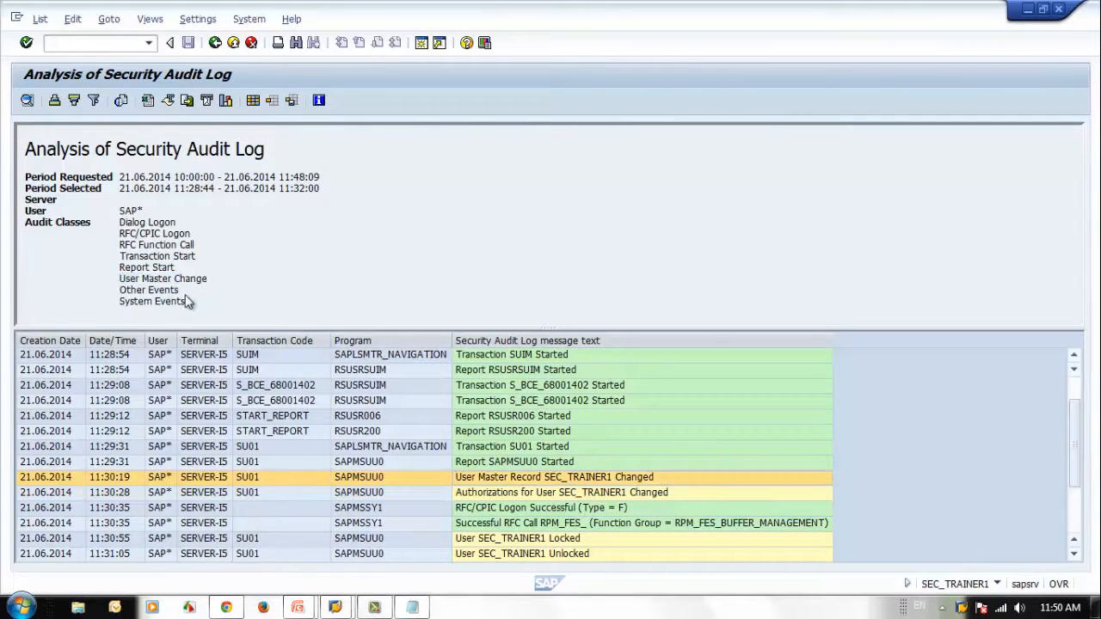
click(618, 555)
click(550, 524)
click(542, 510)
click(496, 494)
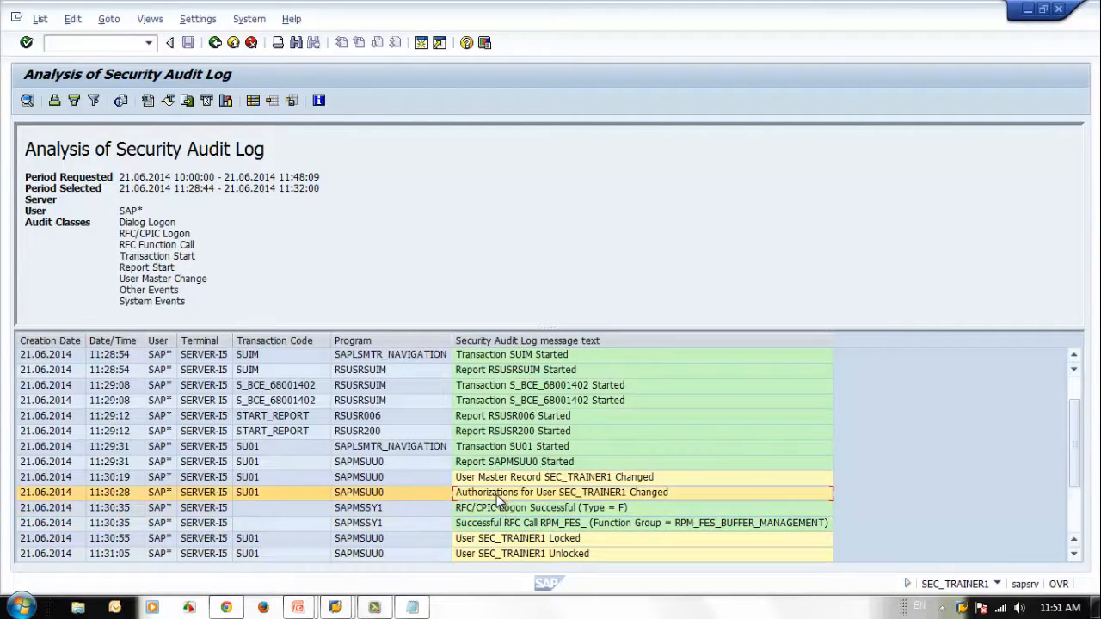
Step: Open the documentation of the RFC/CPIC logon entry, read access type F, and read the documentation of the RFC call entry
click(549, 511)
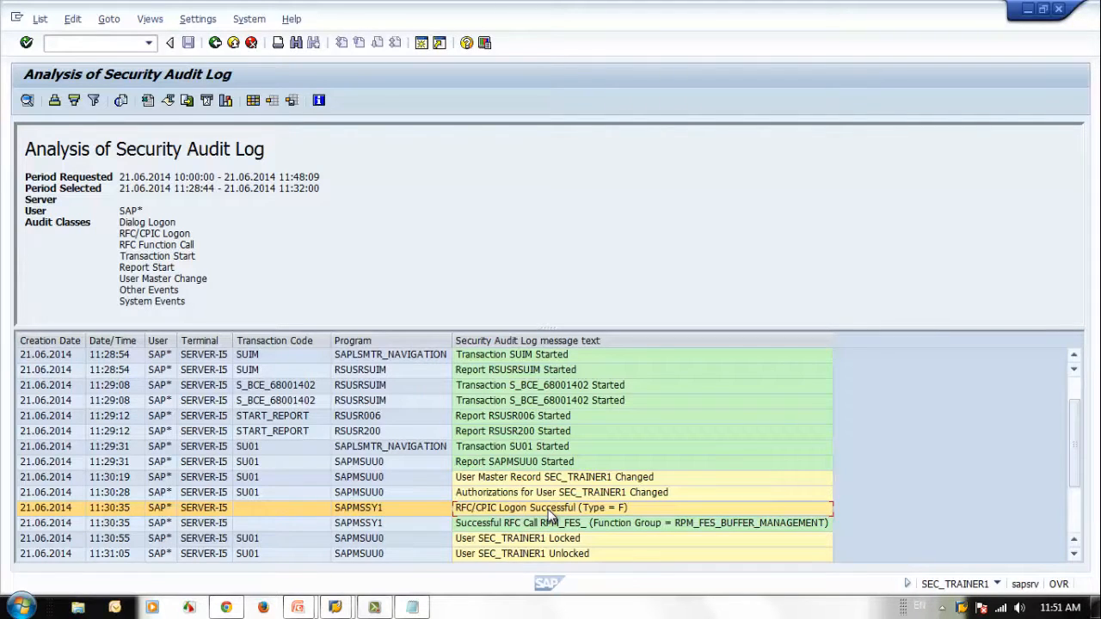
double_click(551, 511)
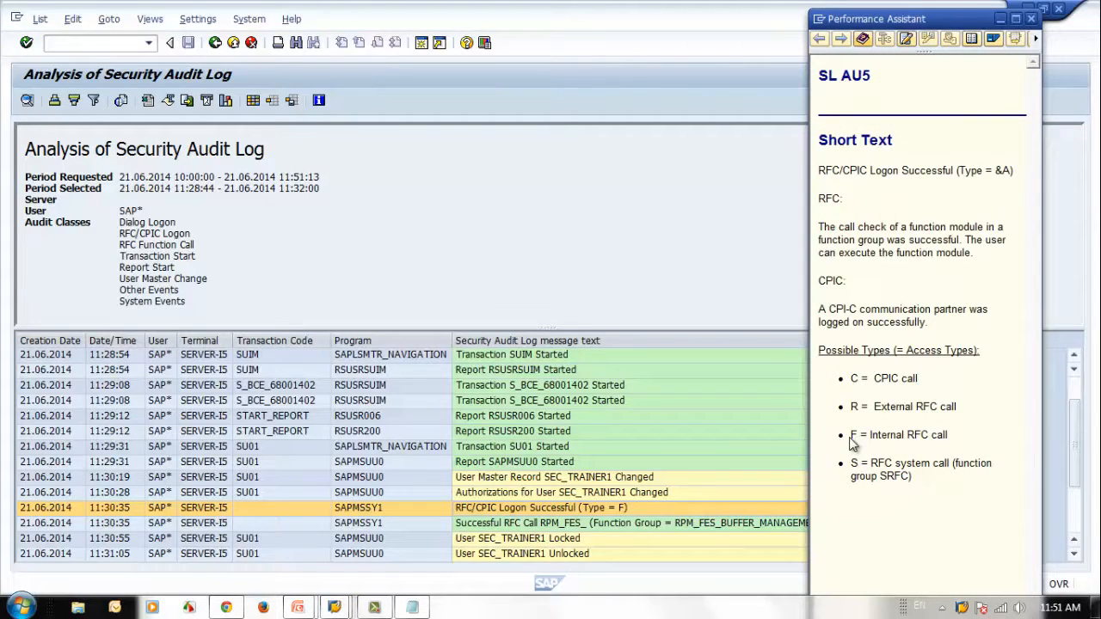
drag(850, 436, 959, 479)
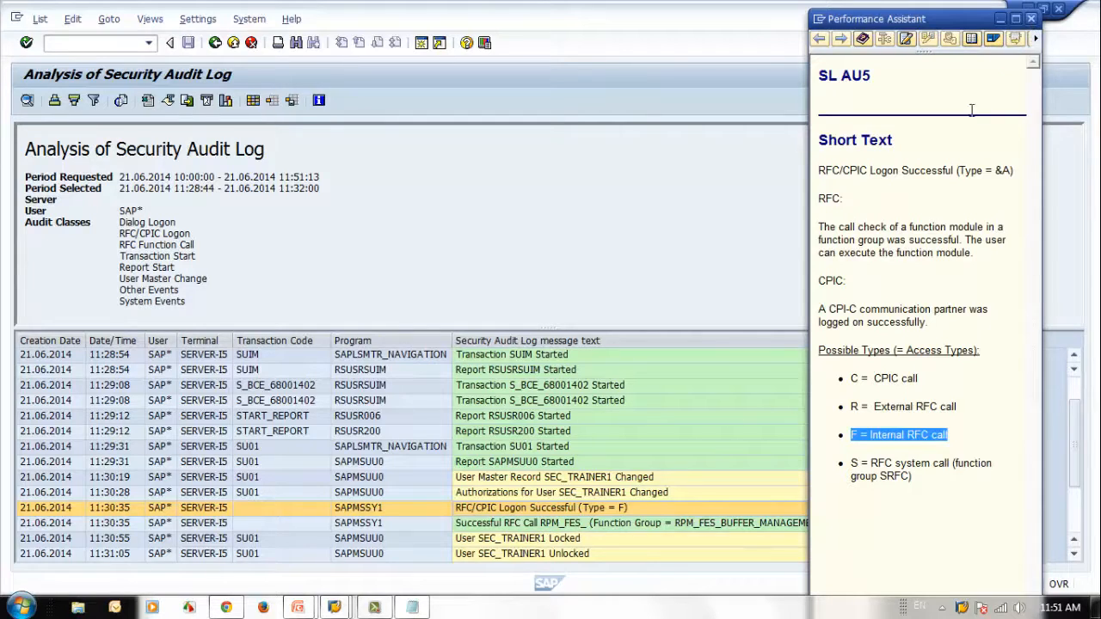
click(577, 527)
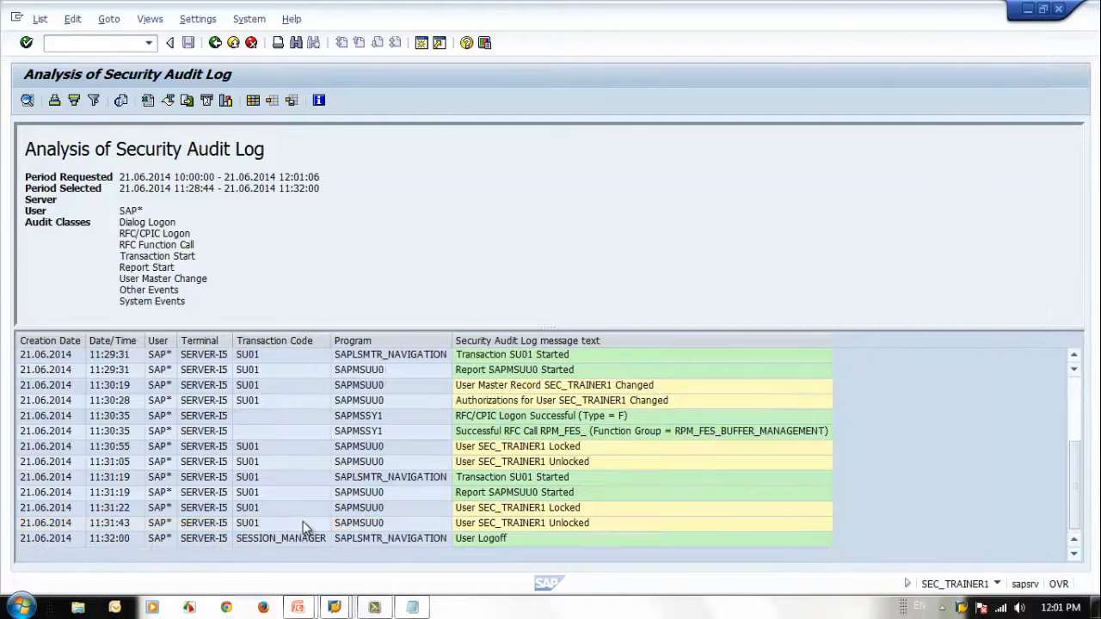
Step: Check the last SU01 unlock entry and the user logoff entry, and return to the audit log selection screen
click(302, 525)
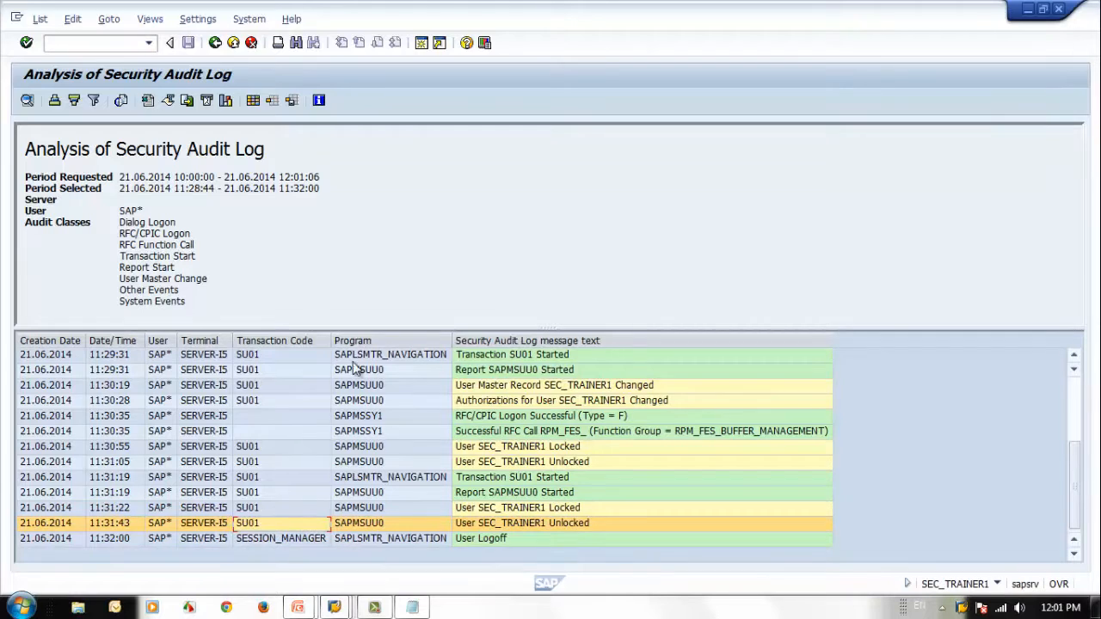
click(523, 538)
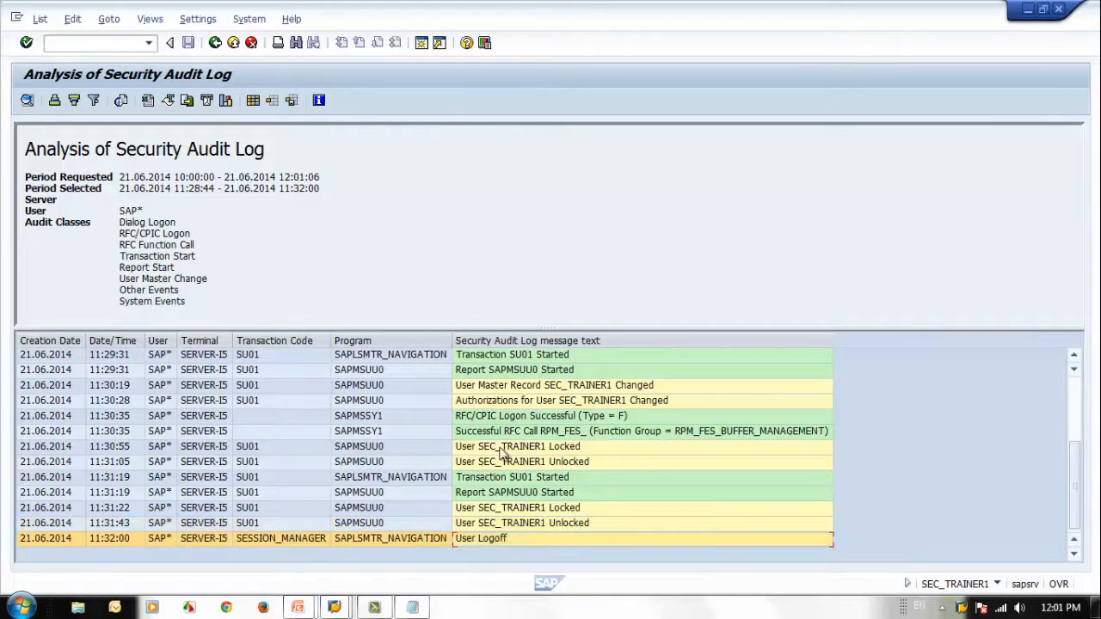
click(215, 43)
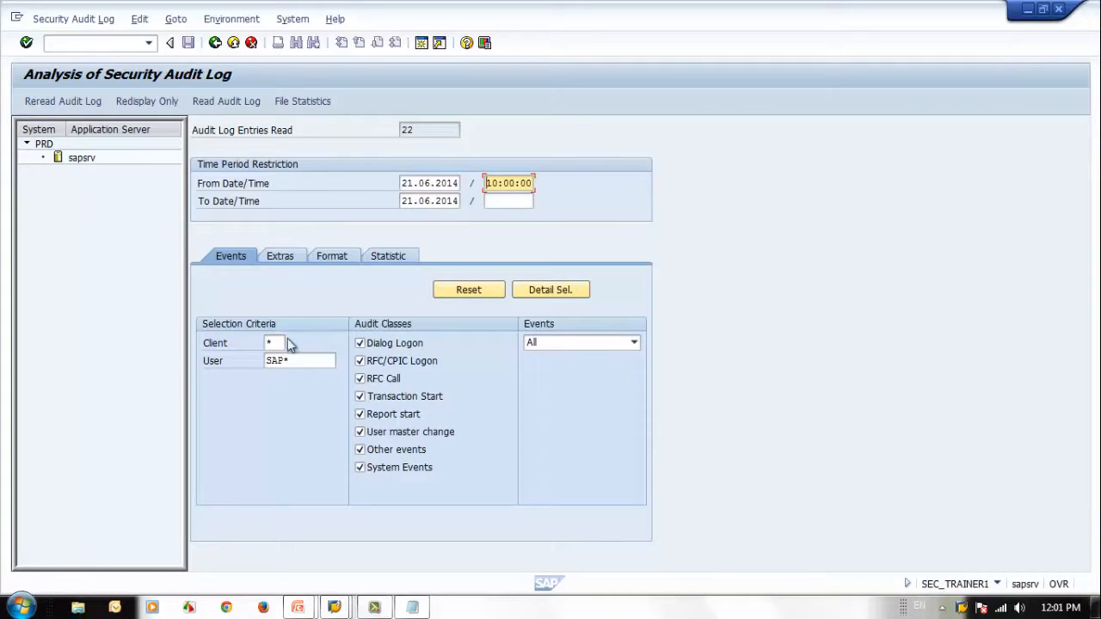
Step: Restrict the audit log selection to client 800 and user SEC*, and reread the audit log
double_click(324, 359)
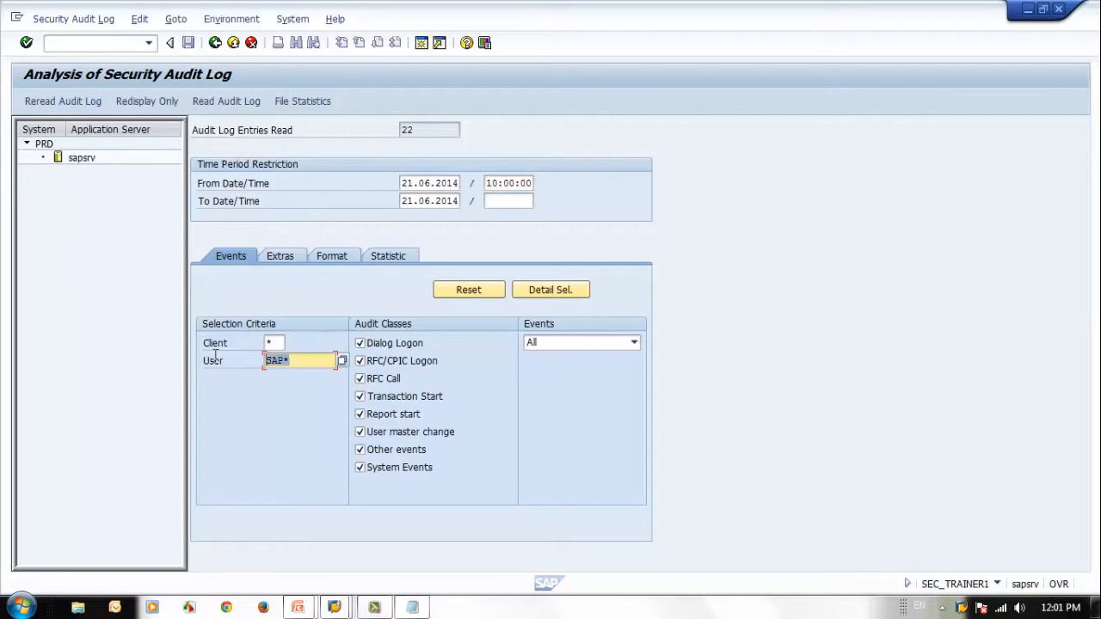
key(BackSpace)
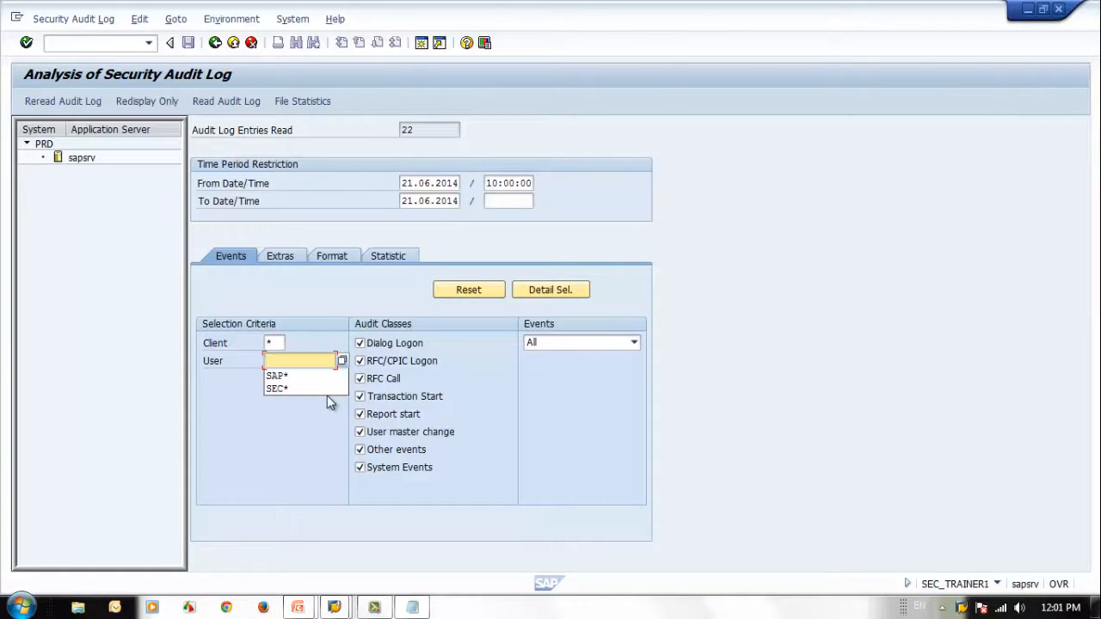
drag(277, 343, 230, 343)
text(800)
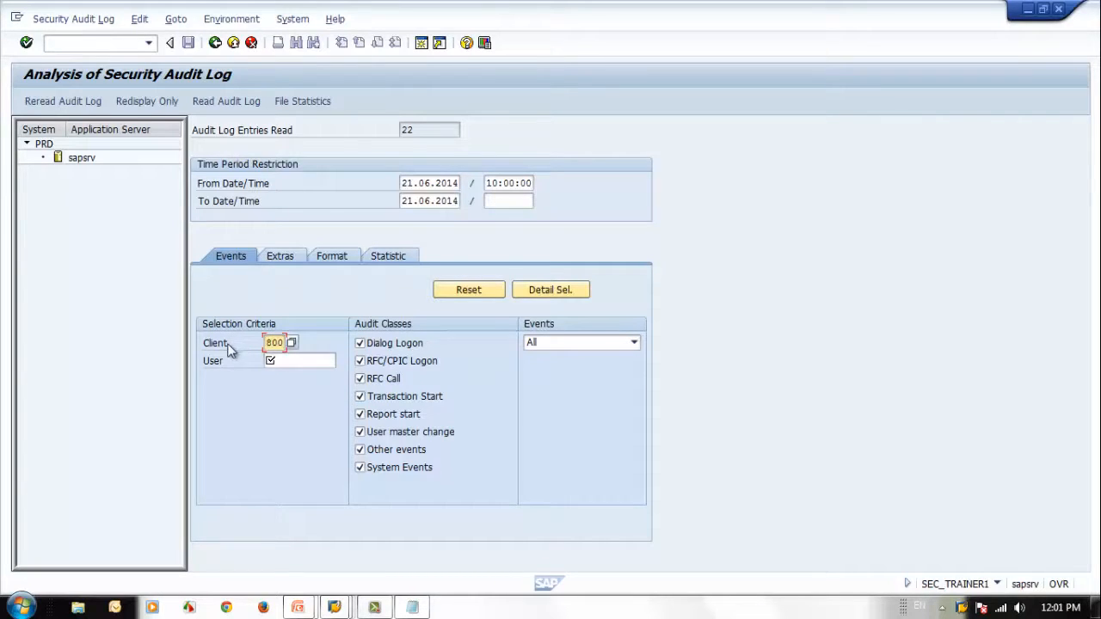
click(316, 361)
text(se)
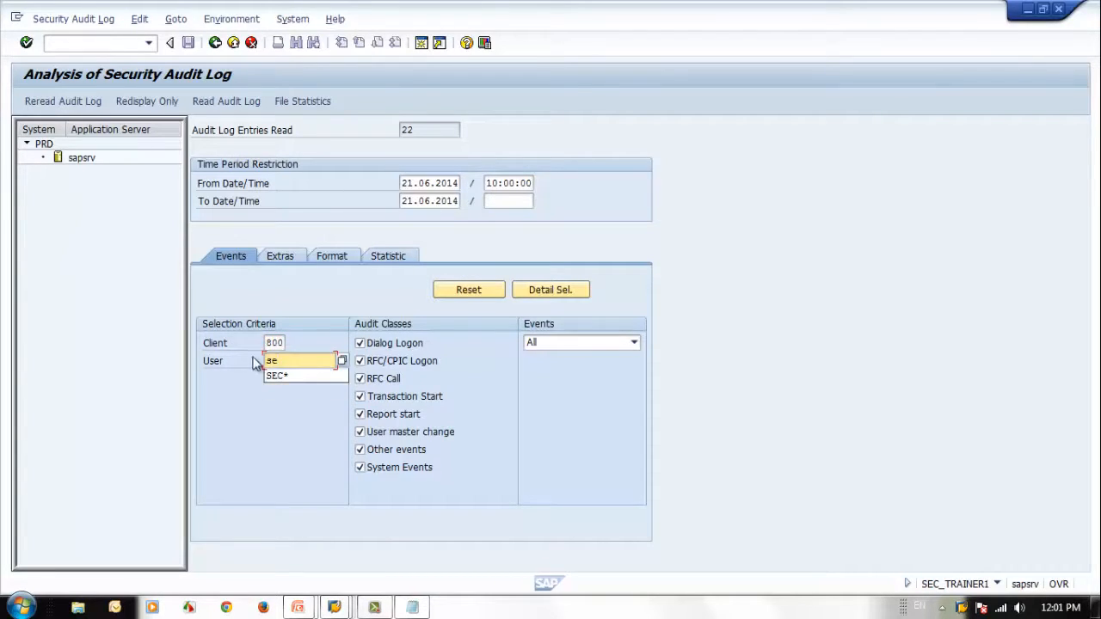
click(310, 375)
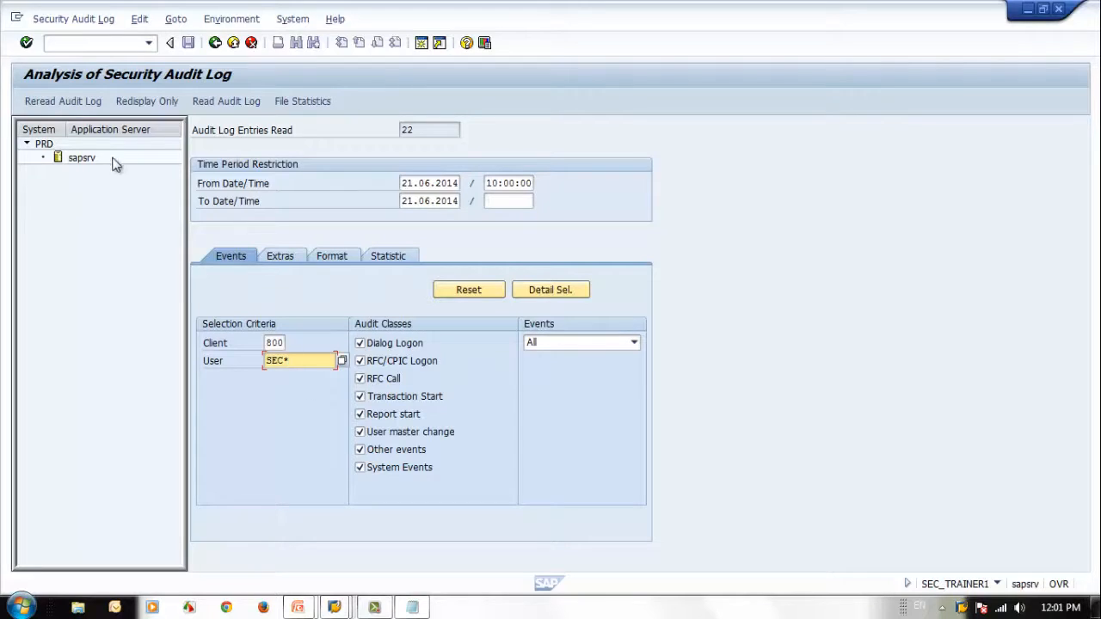
drag(312, 361, 111, 356)
click(51, 101)
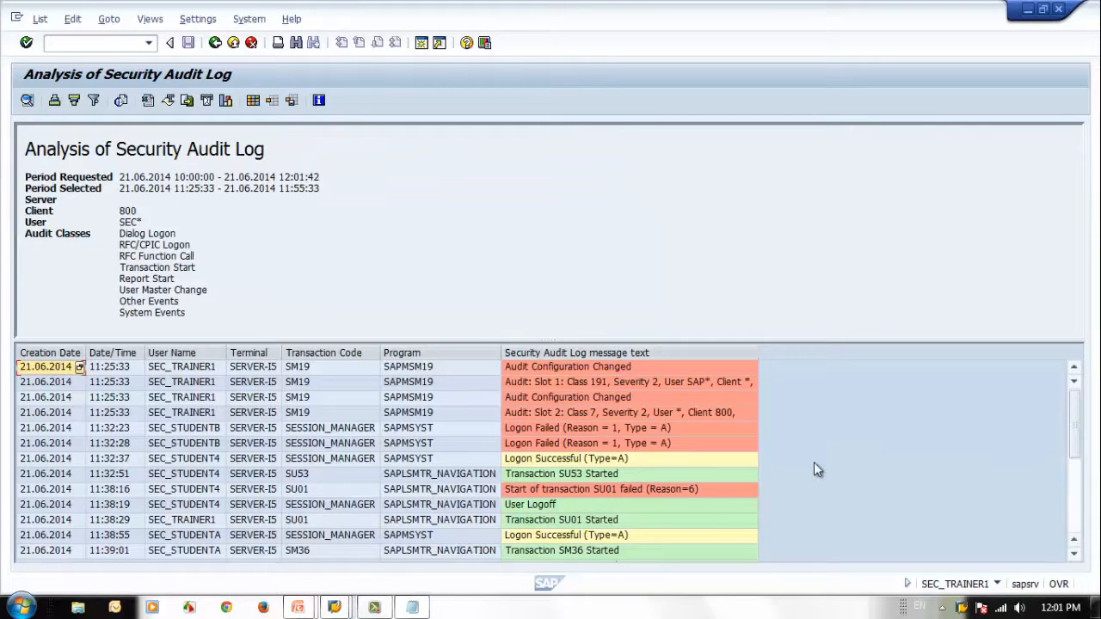
Step: Look through the log list, and read the documentation of the first Audit Configuration Changed entry
scroll(820, 457, down, 5)
scroll(828, 469, up, 5)
scroll(830, 469, down, 5)
scroll(832, 475, up, 5)
click(336, 366)
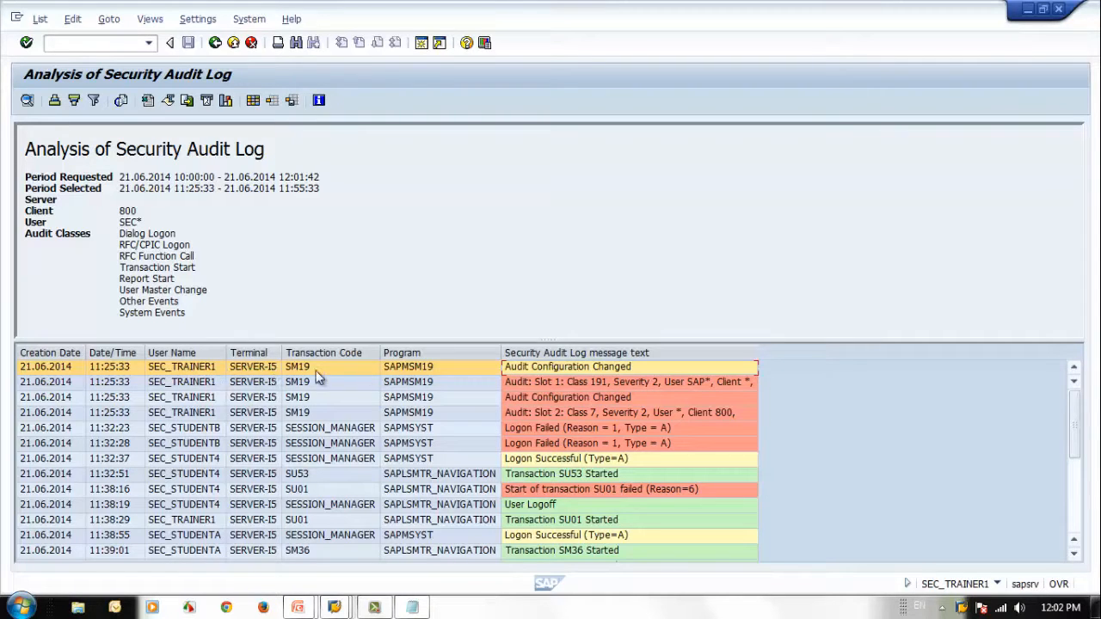
double_click(559, 369)
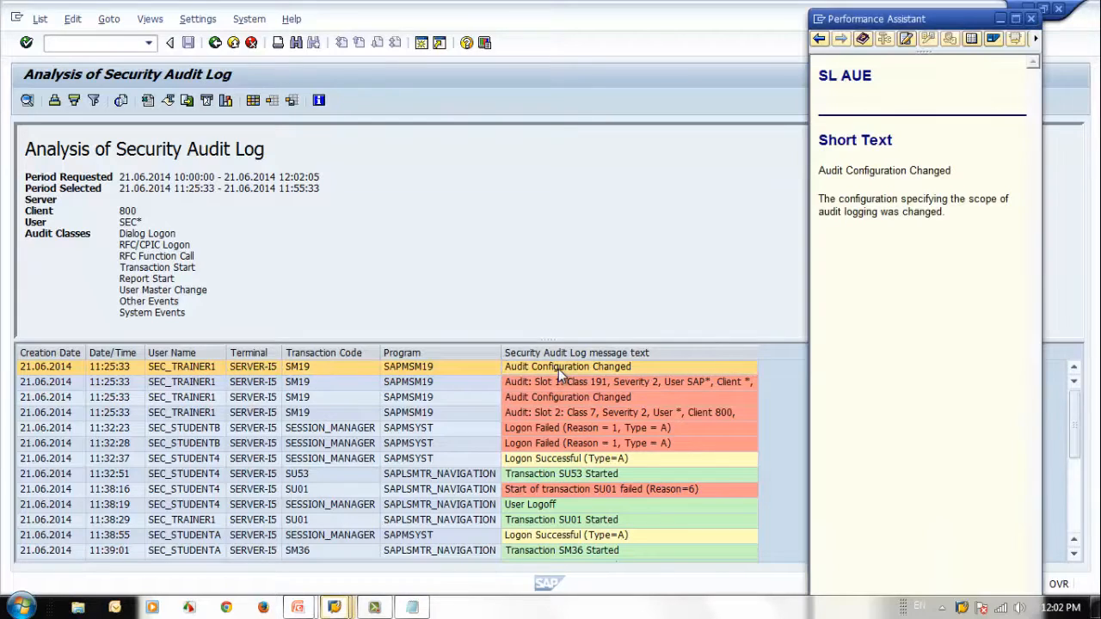
click(1031, 19)
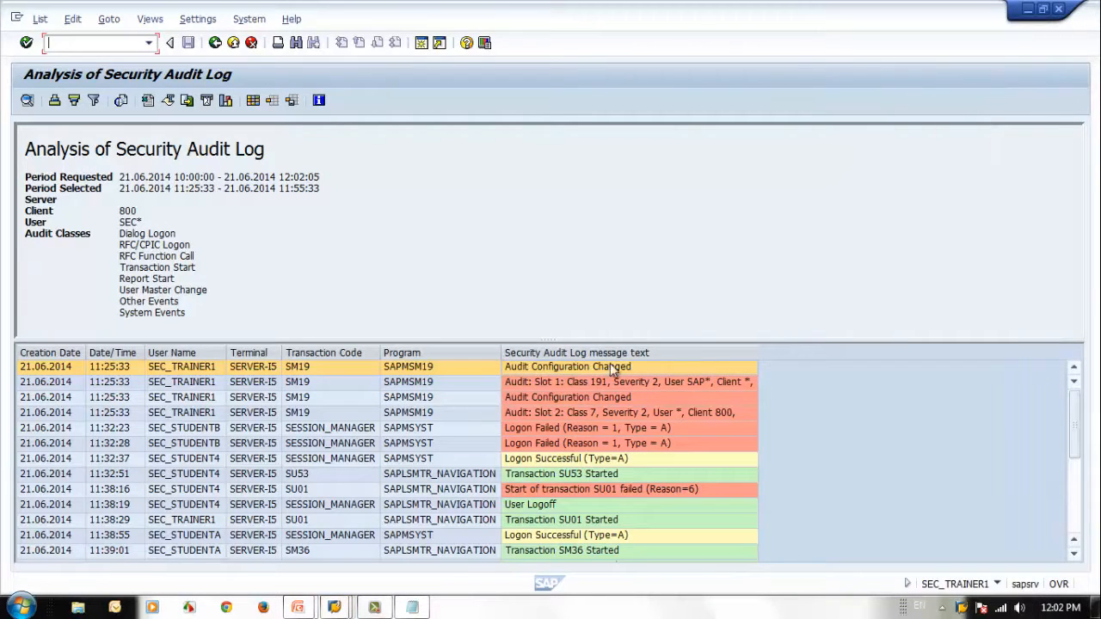
Step: Check the SM19 entries that record the audit slot 1 and slot 2 settings
click(534, 383)
key(Down)
key(Down)
key(Down)
key(Down)
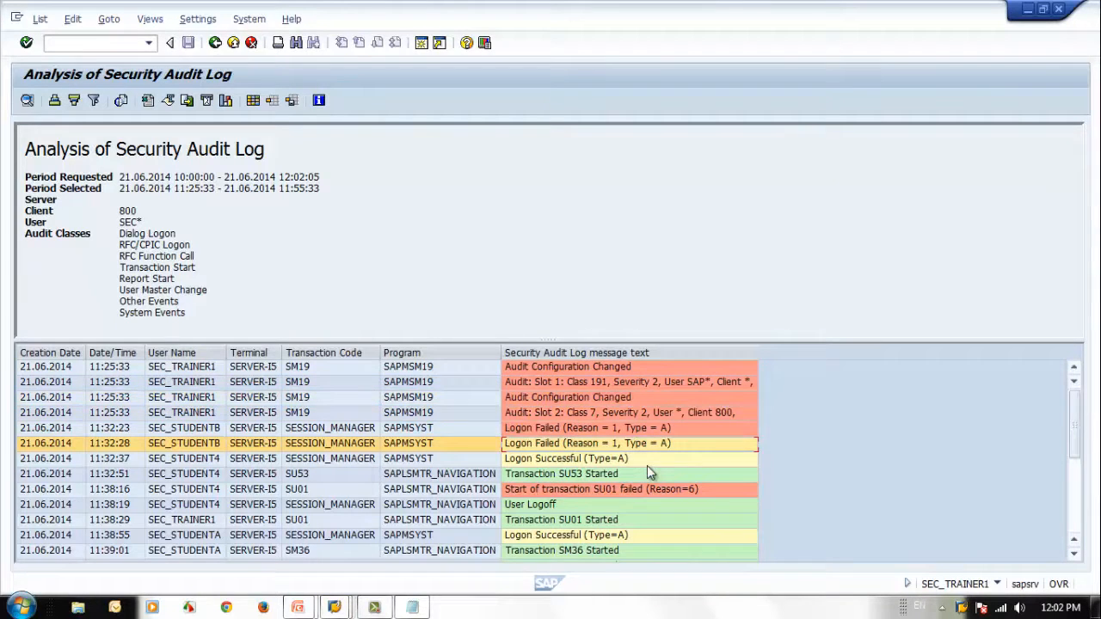
click(545, 418)
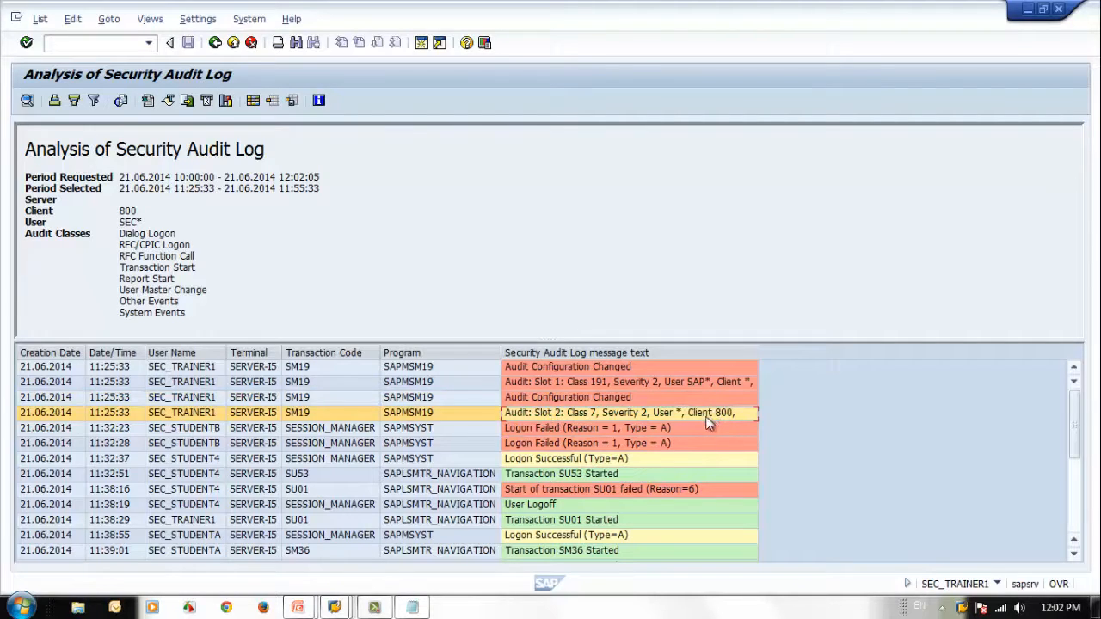
Step: Open the documentation of the first failed logon of SEC_STUDENTB, and look up the cause for reason 1
click(267, 434)
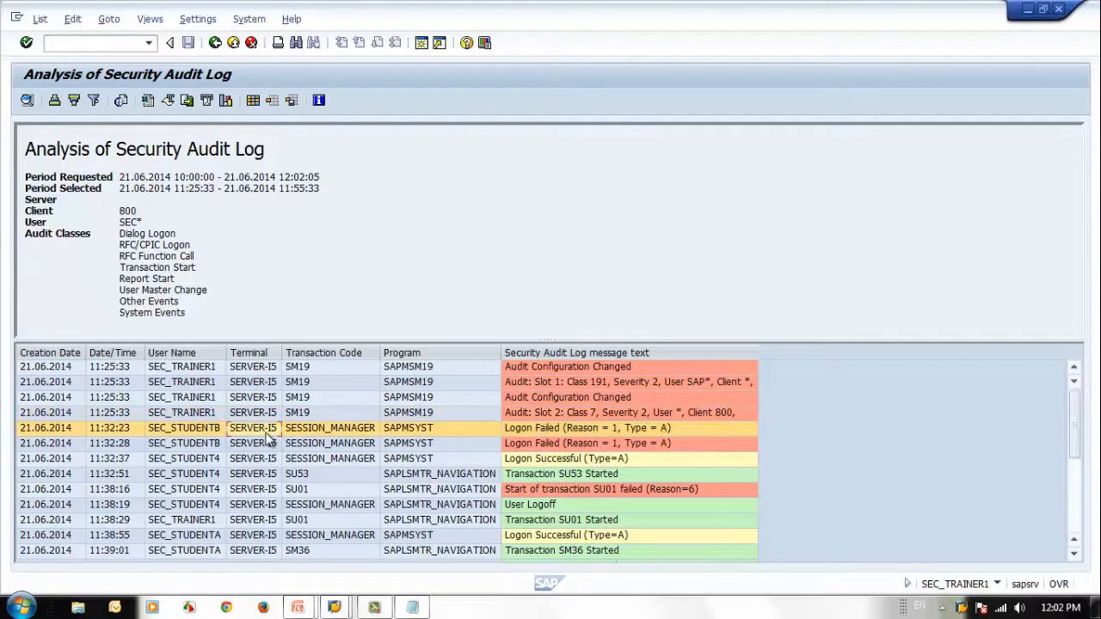
click(187, 432)
click(552, 431)
key(F1)
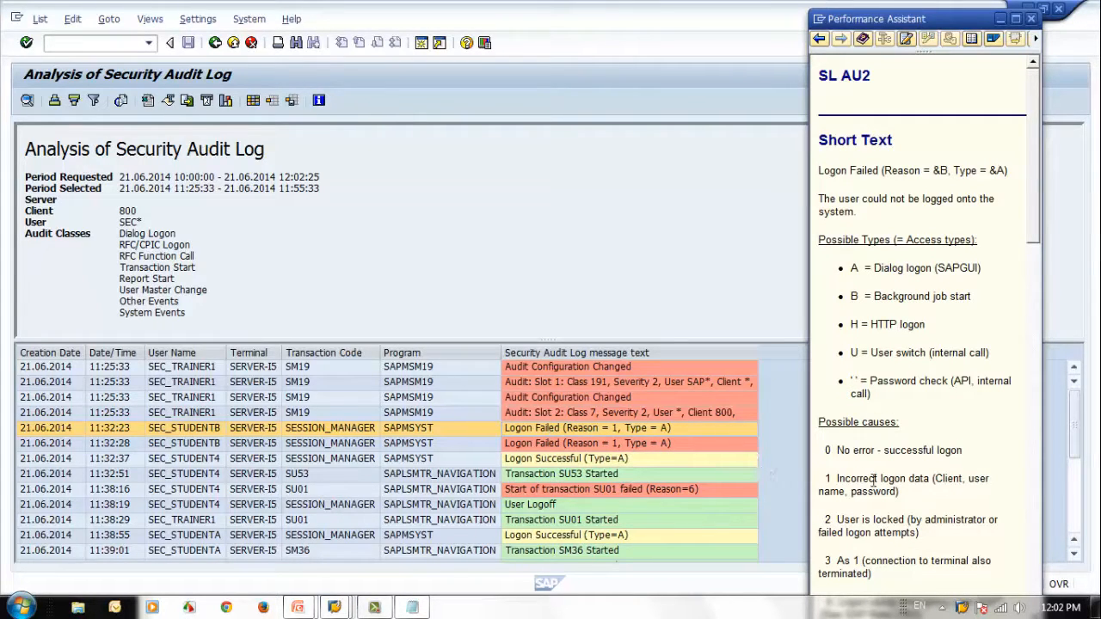
drag(837, 479, 933, 479)
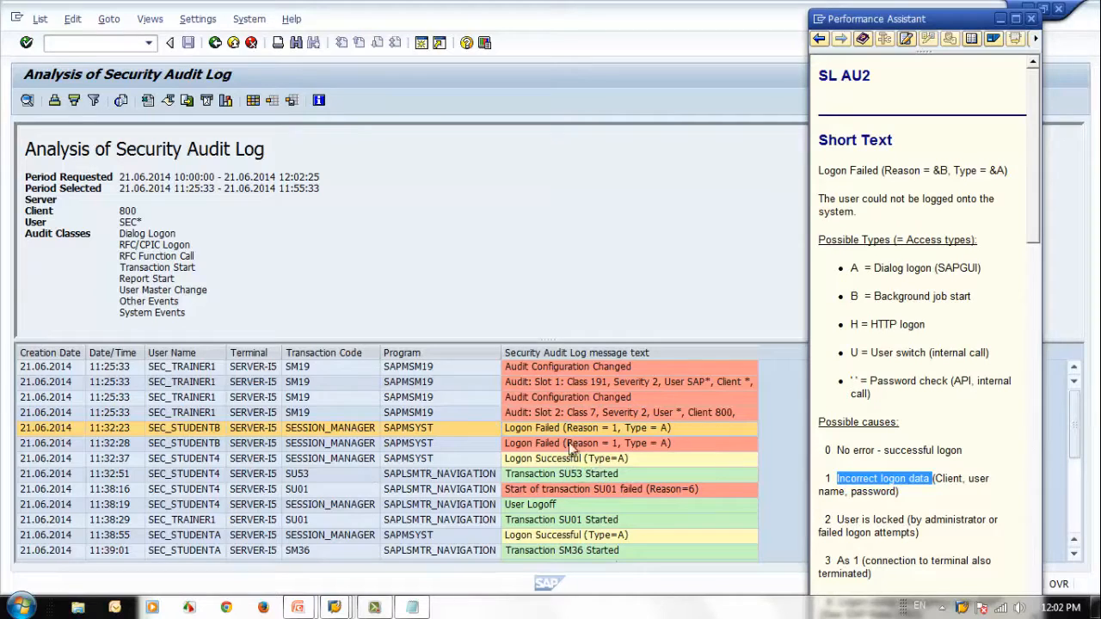
Step: Read through the remaining possible causes in the failed logon documentation, and close it
click(1036, 413)
drag(1036, 392, 1039, 601)
scroll(843, 421, up, 3)
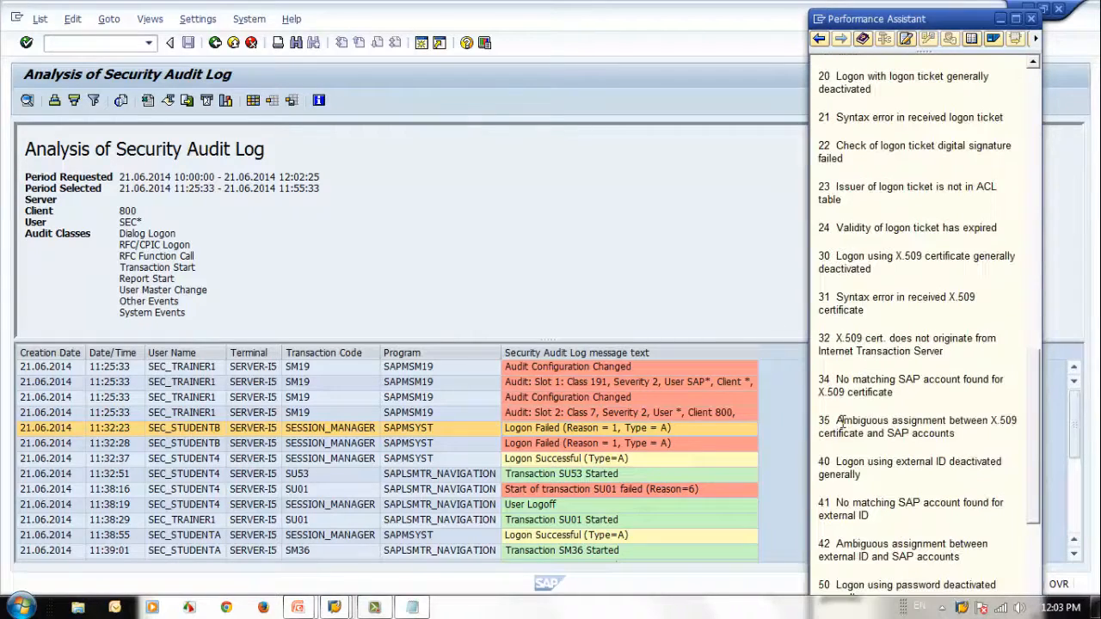
scroll(840, 422, up, 9)
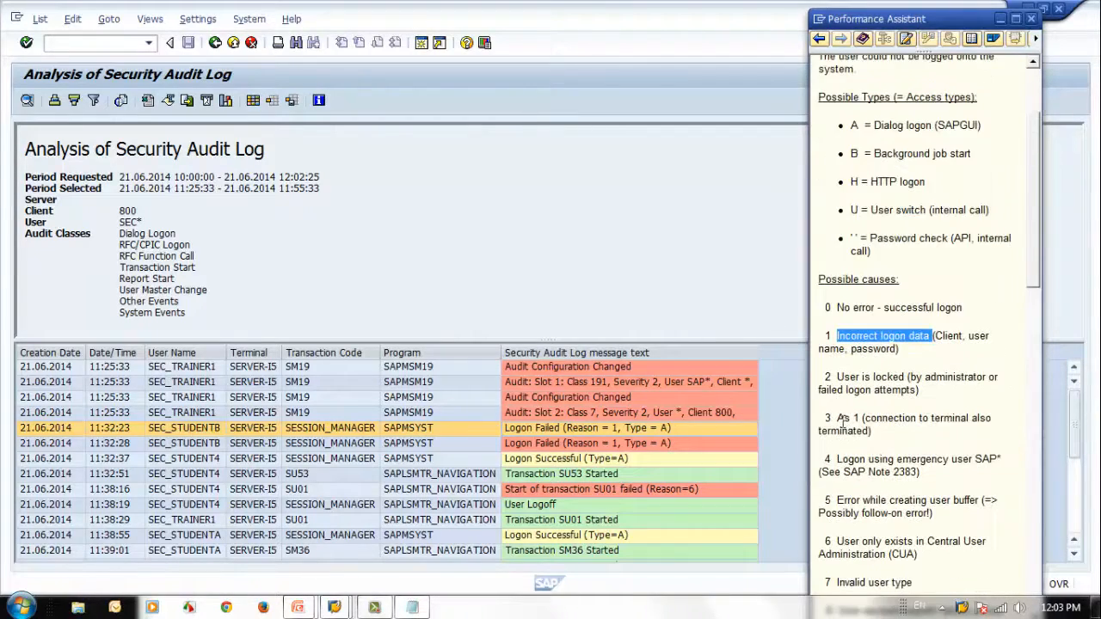
scroll(863, 454, down, 10)
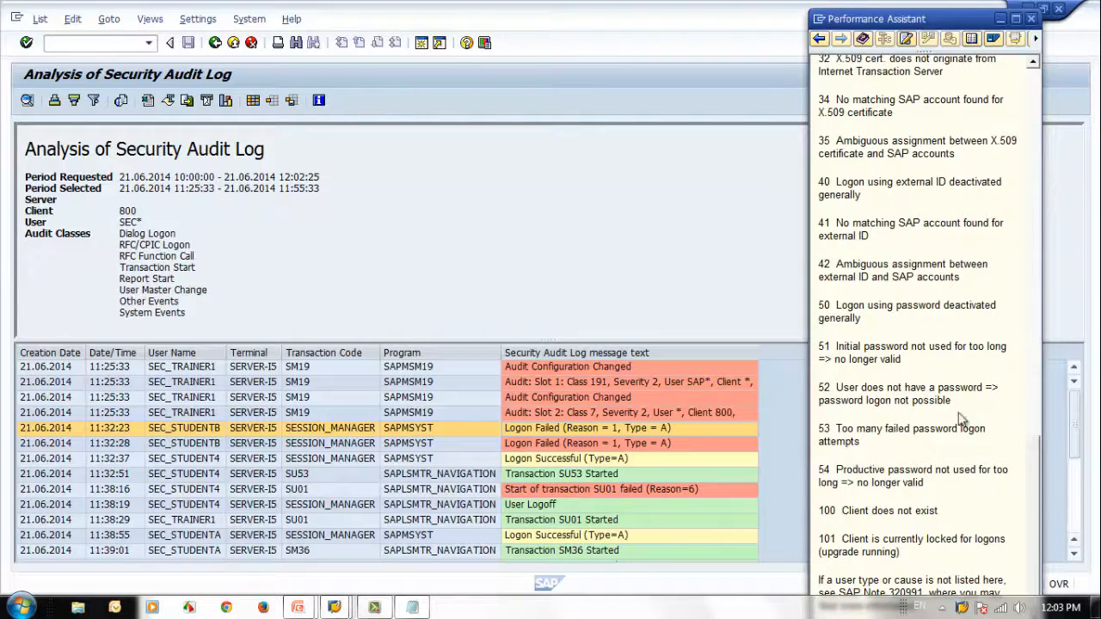
click(1030, 18)
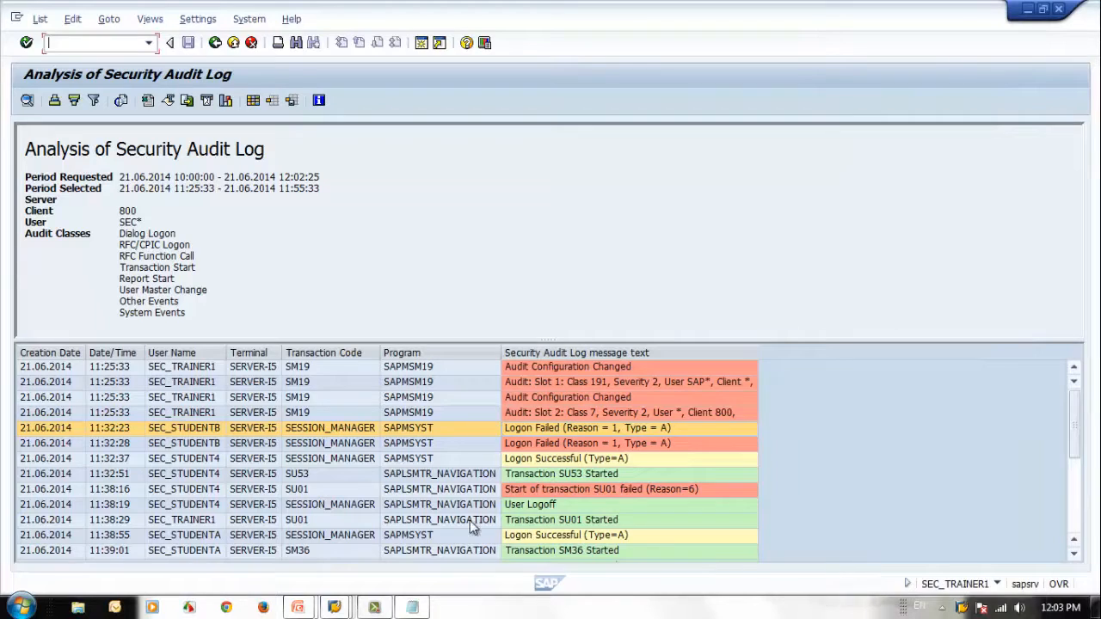
Step: Check the second failed logon, and the logon, SU53 and SU01 entries of user SEC_STUDENT4
click(533, 442)
click(177, 459)
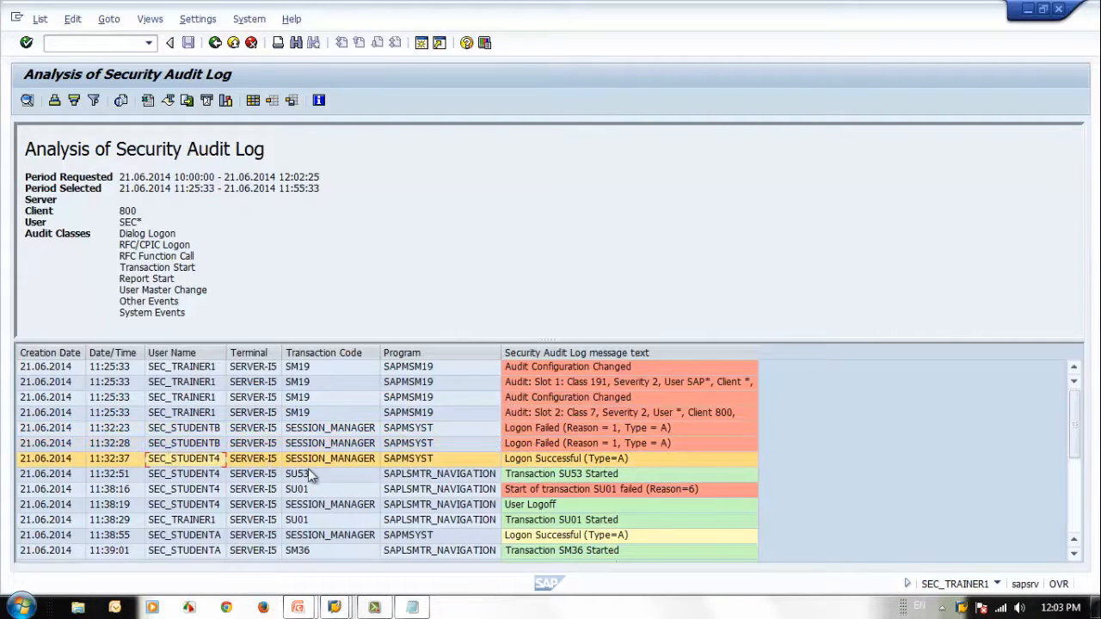
click(571, 458)
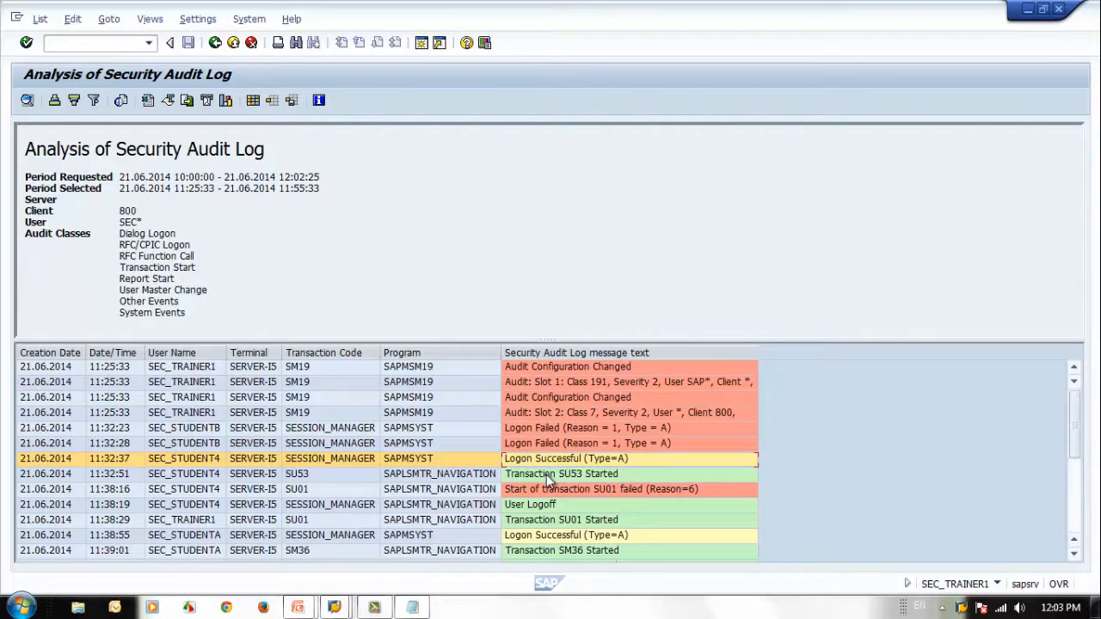
click(545, 475)
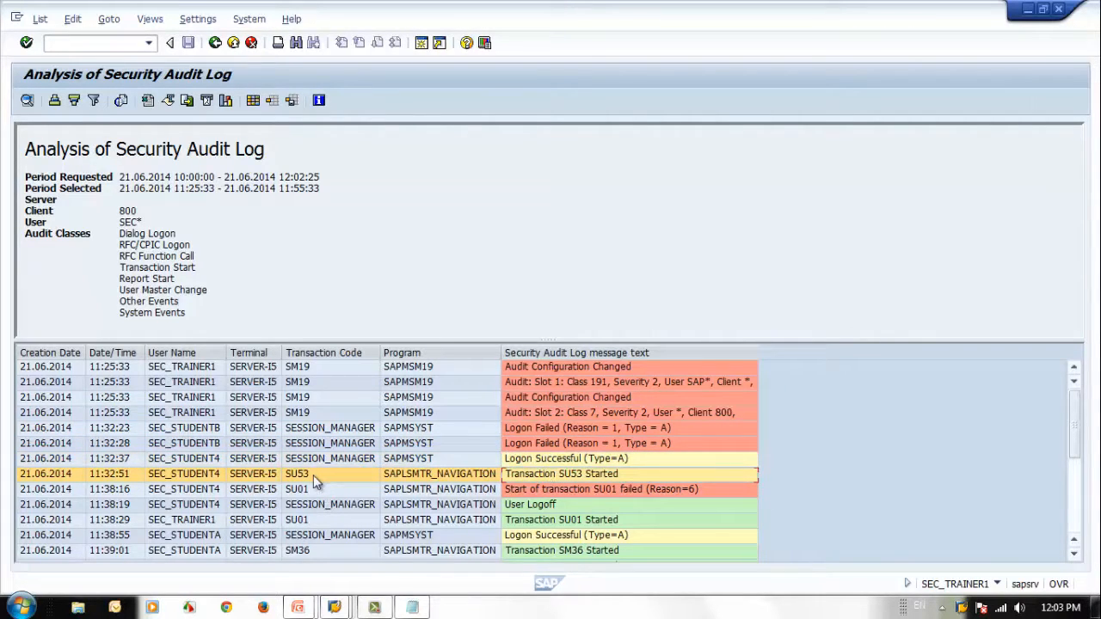
click(315, 491)
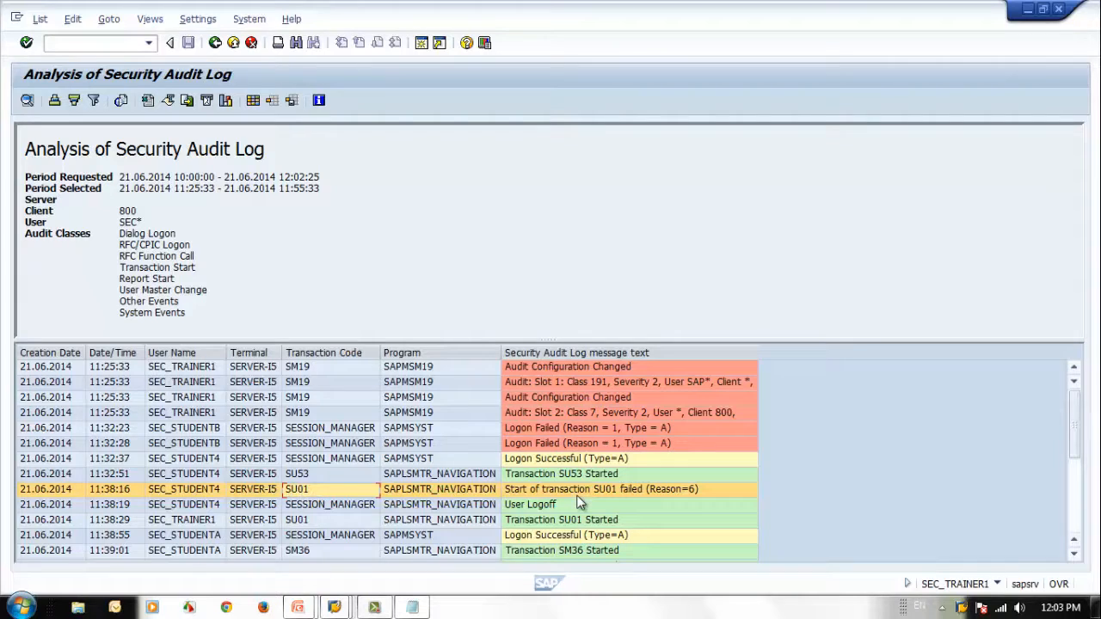
click(321, 474)
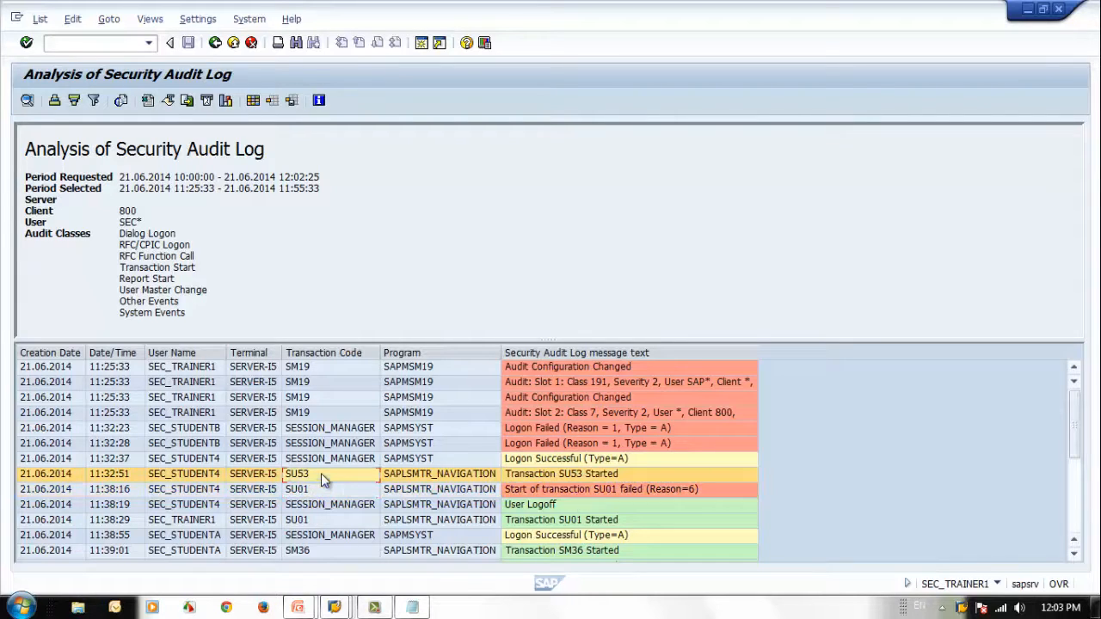
click(186, 476)
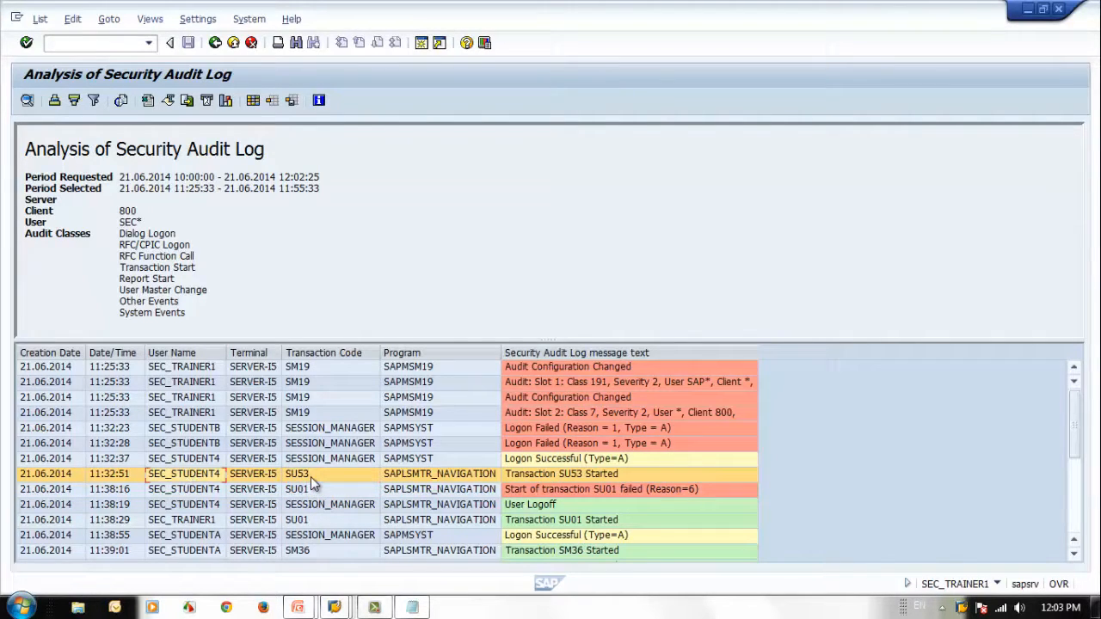
click(558, 482)
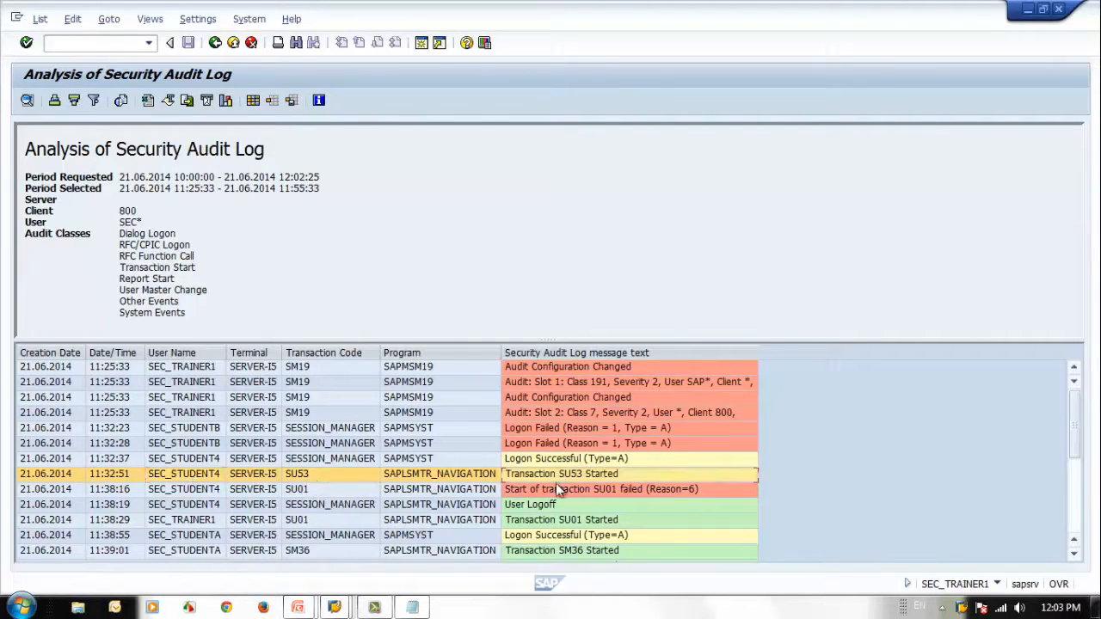
Step: Look up reason 6 in the documentation of SEC_STUDENT4's failed SU01 start entry, and close the documentation
click(200, 490)
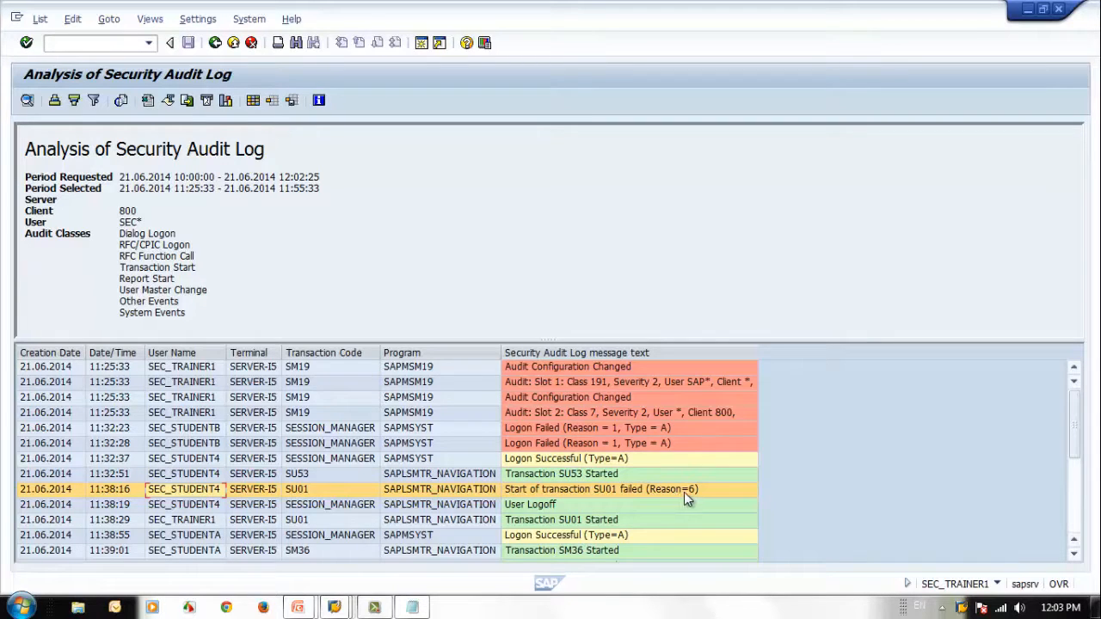
click(660, 491)
key(F1)
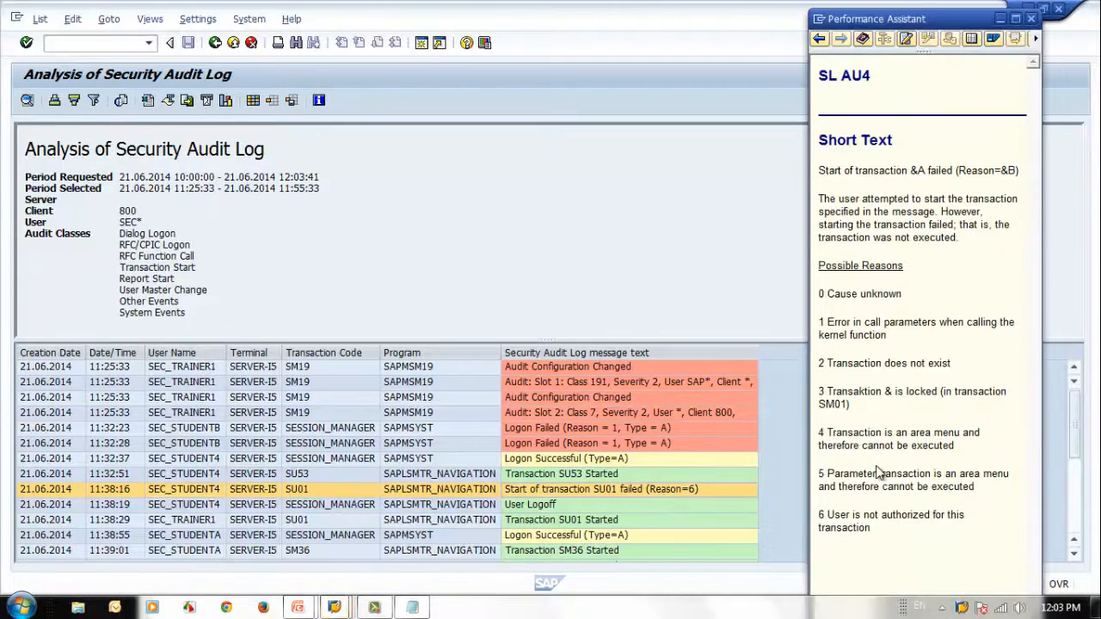
drag(828, 515, 887, 526)
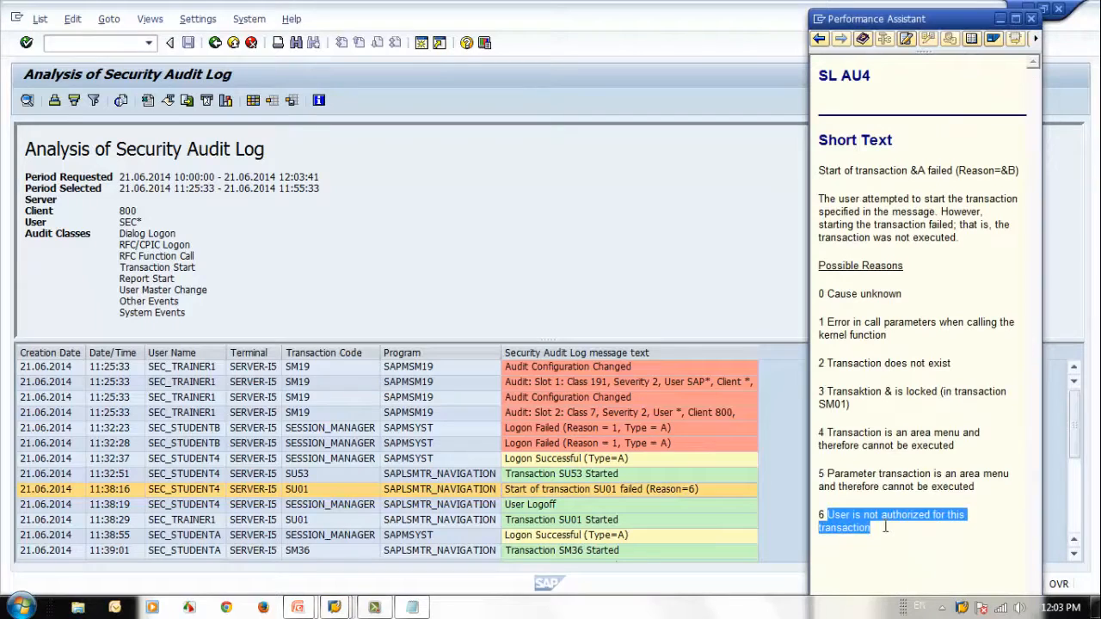
click(918, 548)
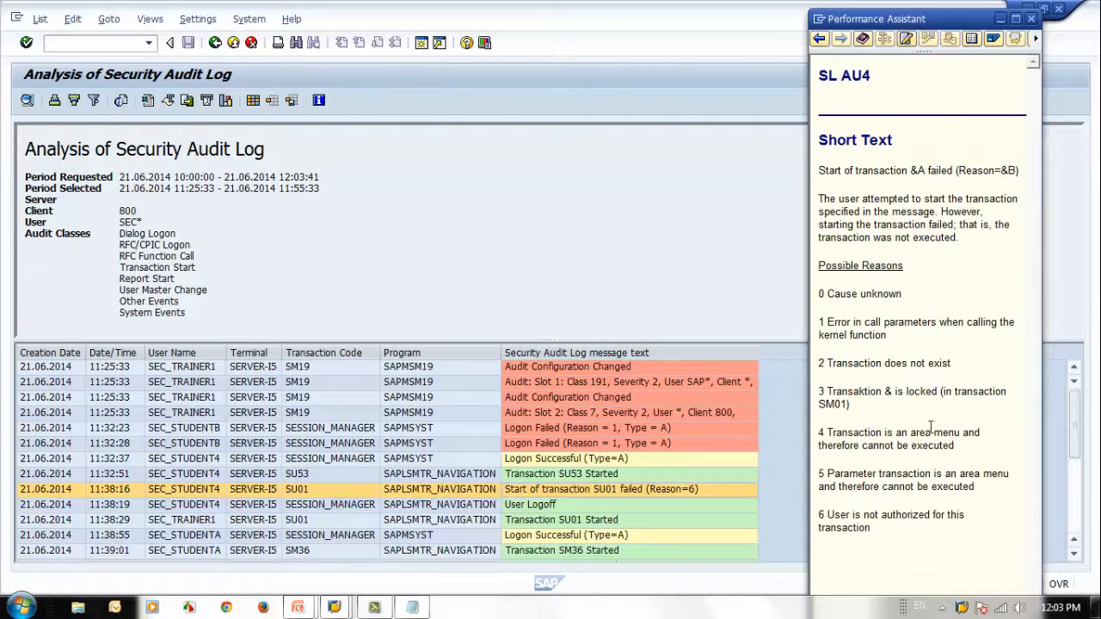
click(1031, 18)
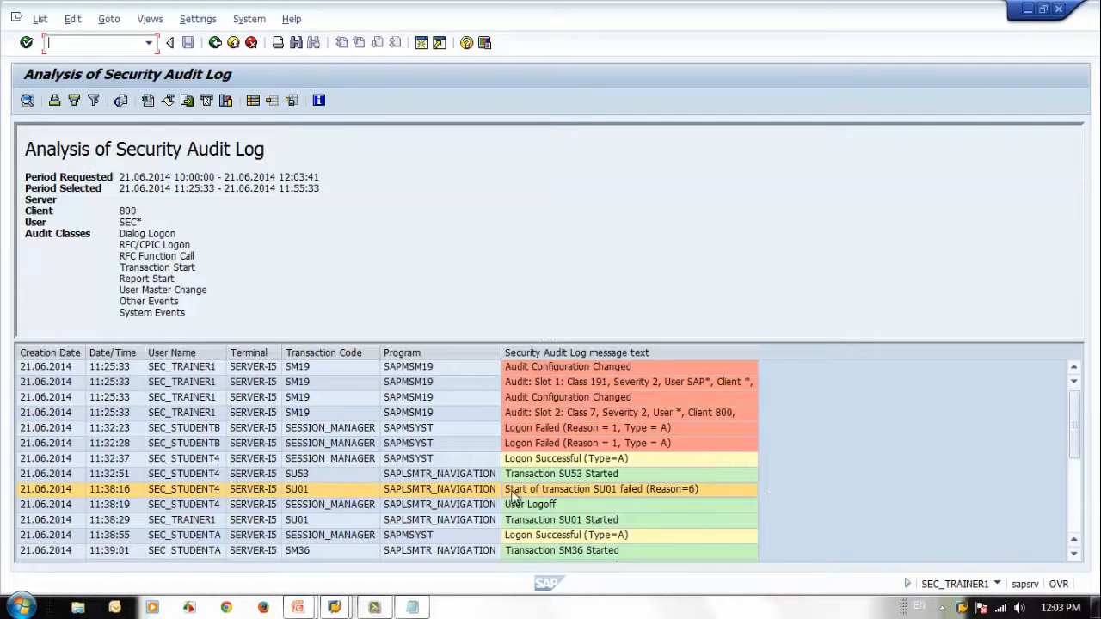
Step: Check the logoff of SEC_STUDENT4, the SU01 start by SEC_TRAINER1 and the successful logon of SEC_STUDENTA
click(607, 511)
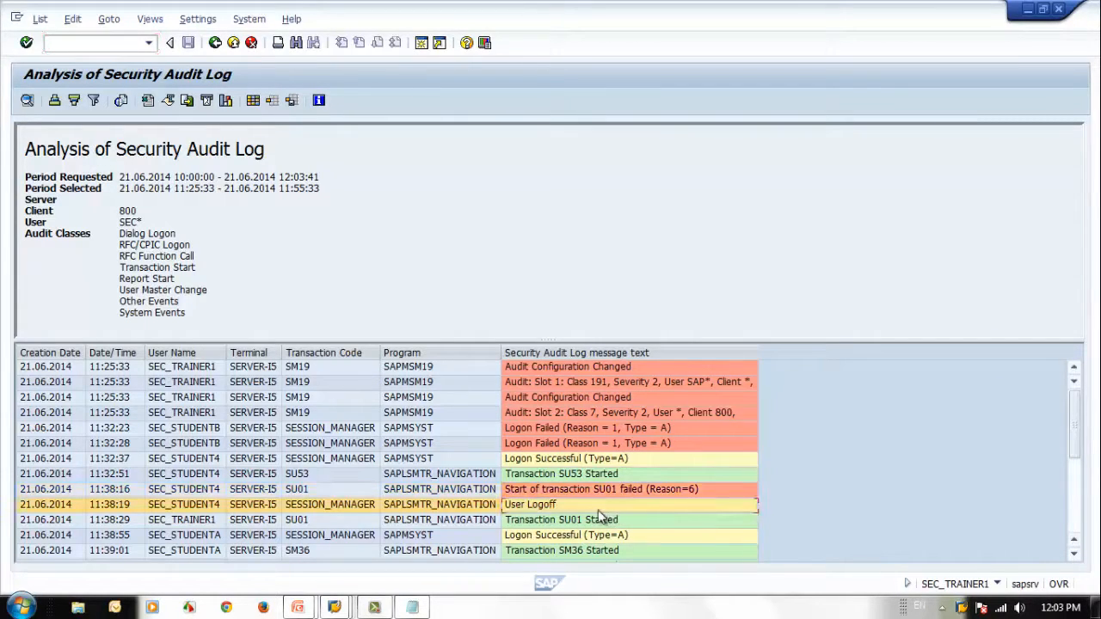
click(534, 523)
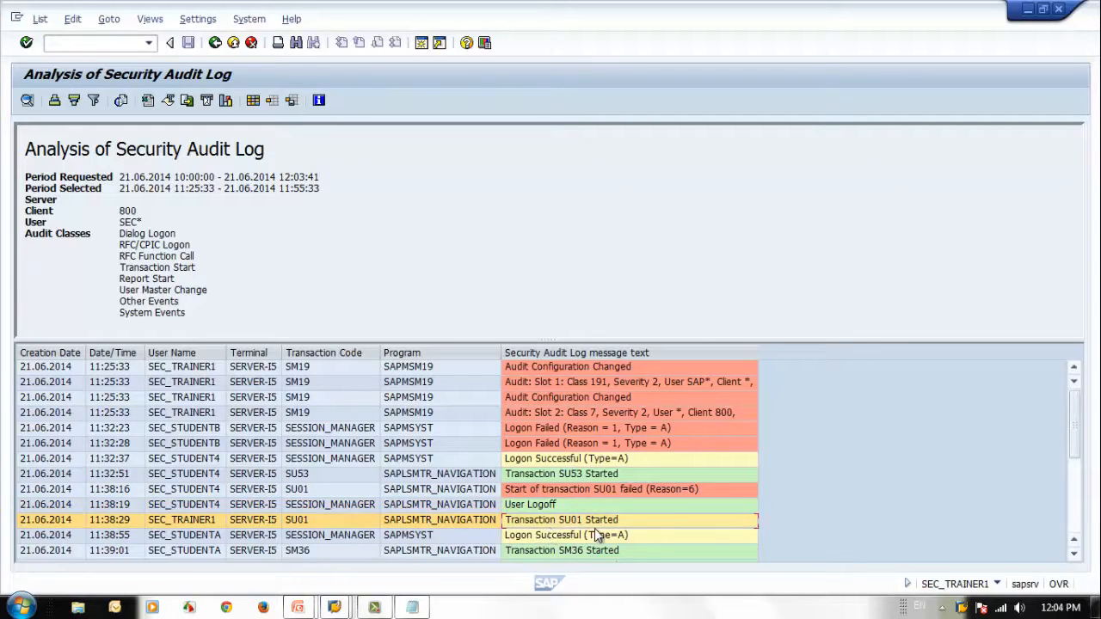
scroll(662, 504, down, 3)
click(551, 397)
click(169, 402)
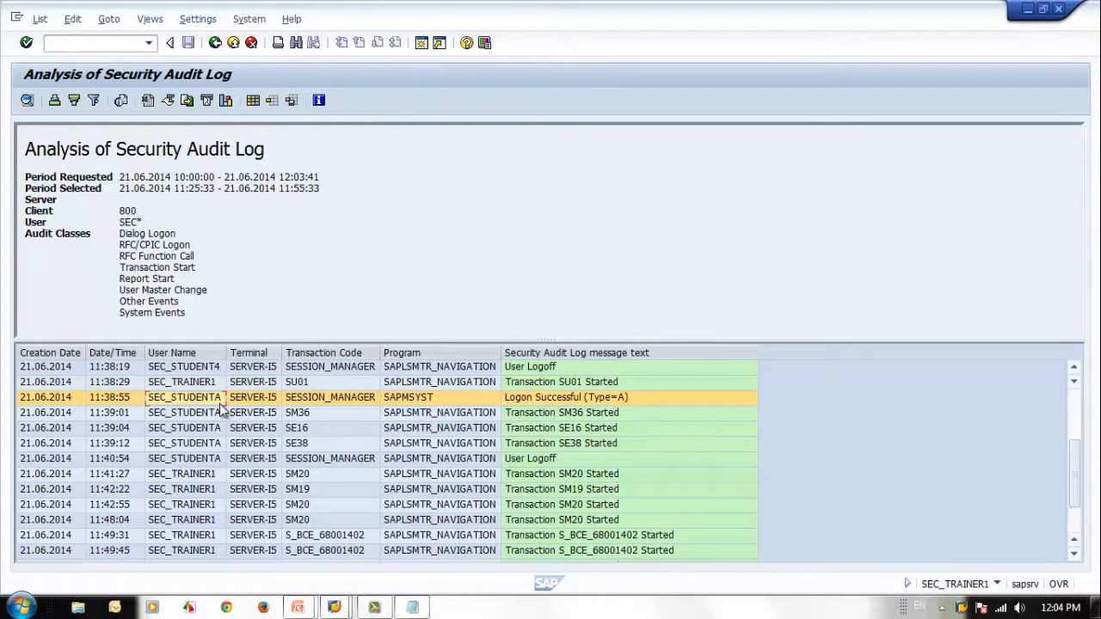
Step: Check the SM36, SE16 and SE38 transaction start entries and the logoff entry of SEC_STUDENTA
click(592, 413)
click(596, 433)
click(592, 442)
click(582, 459)
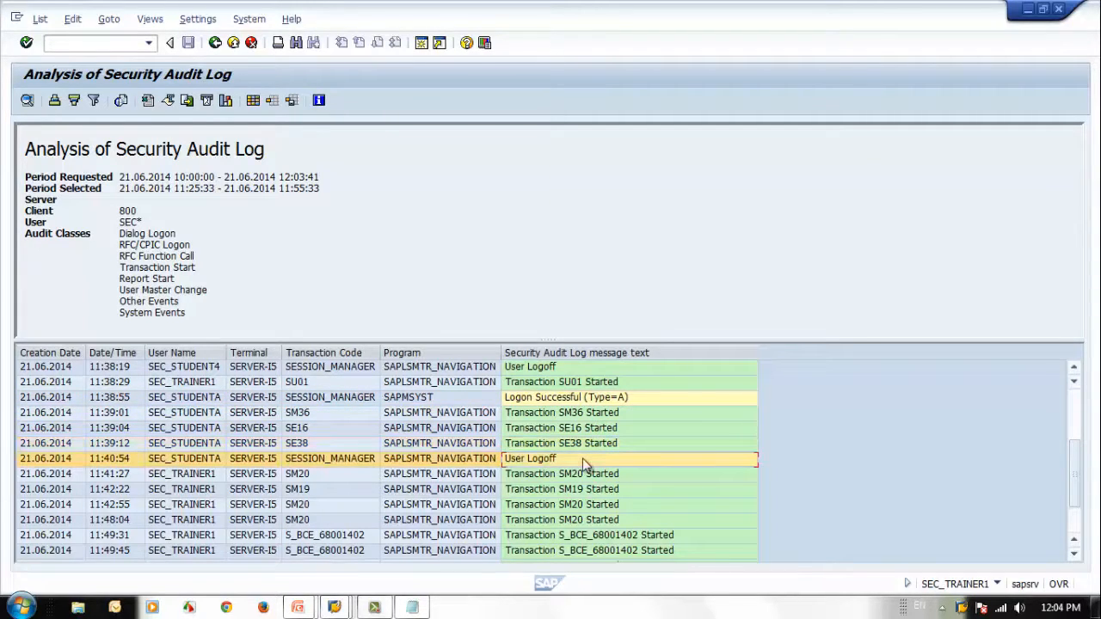
Step: Check the SM20, VA01 and VA02 transaction start entries of SEC_TRAINER1 in the audit log list
scroll(609, 469, down, 2)
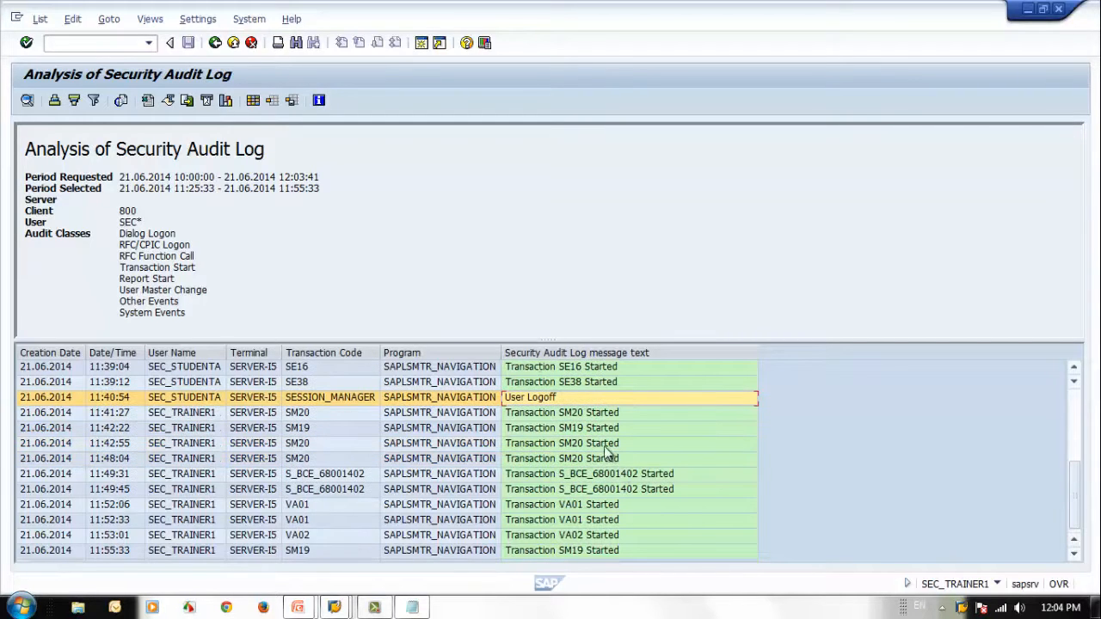
click(218, 418)
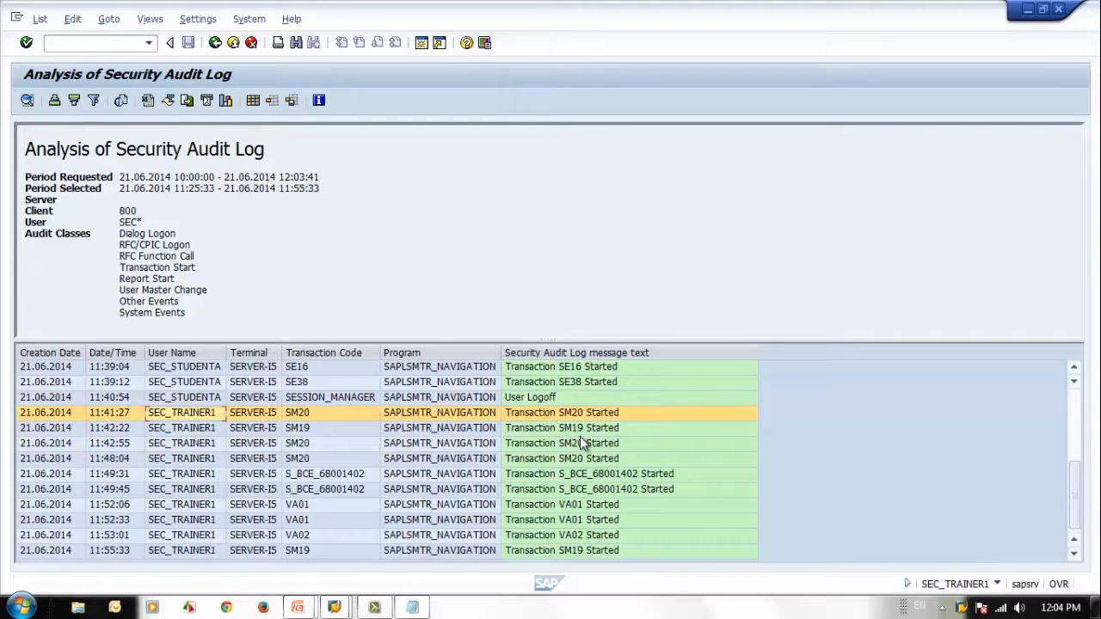
click(606, 507)
scroll(607, 517, up, 6)
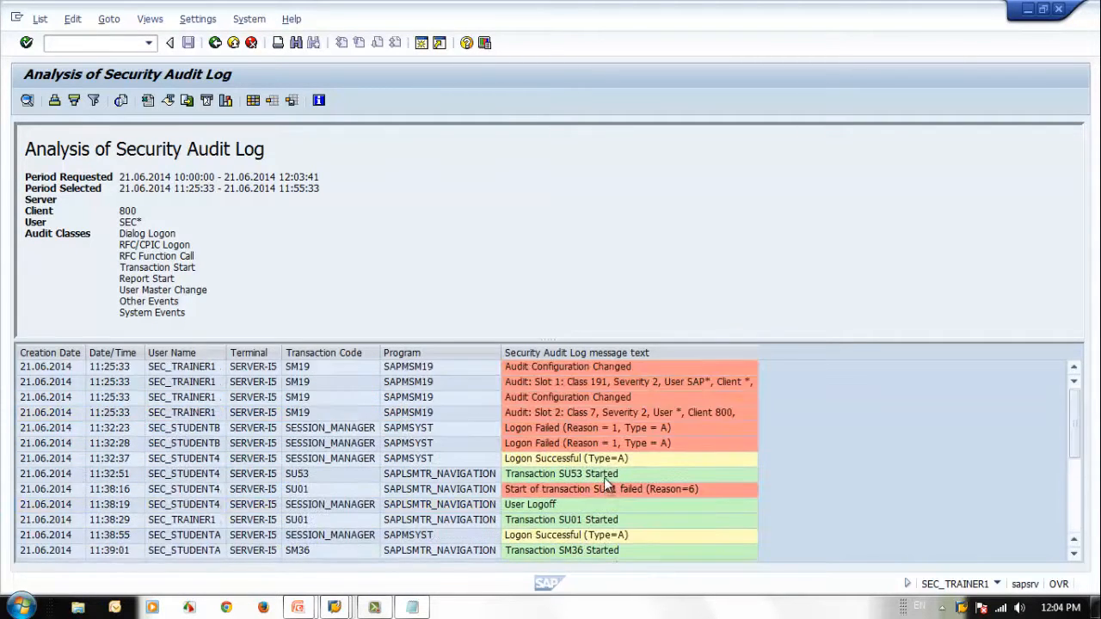
scroll(607, 529, down, 6)
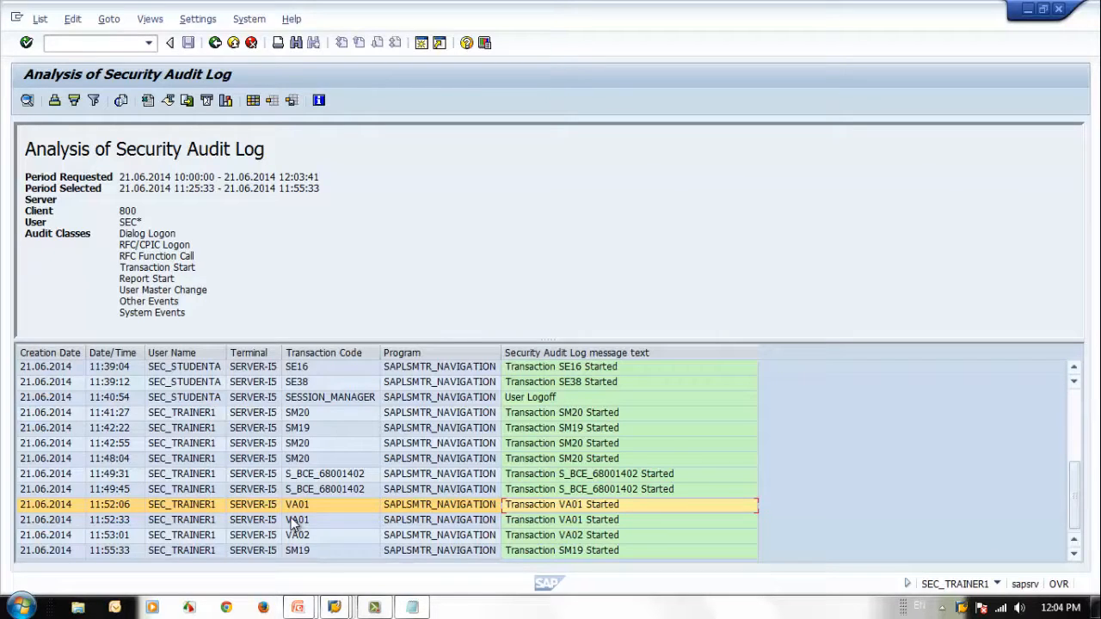
click(621, 536)
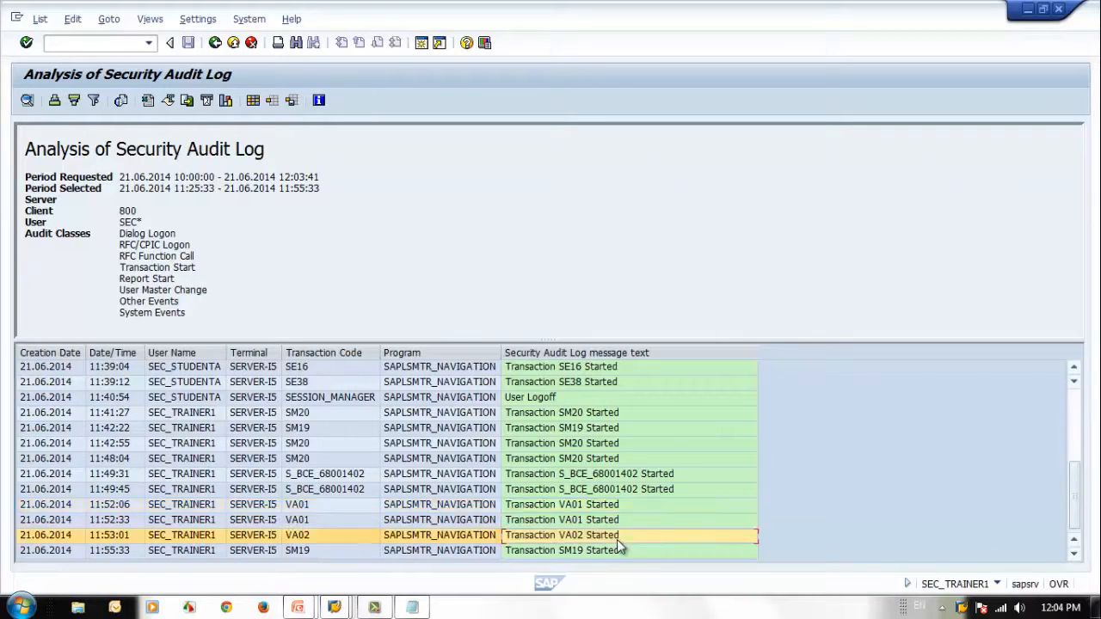
click(604, 522)
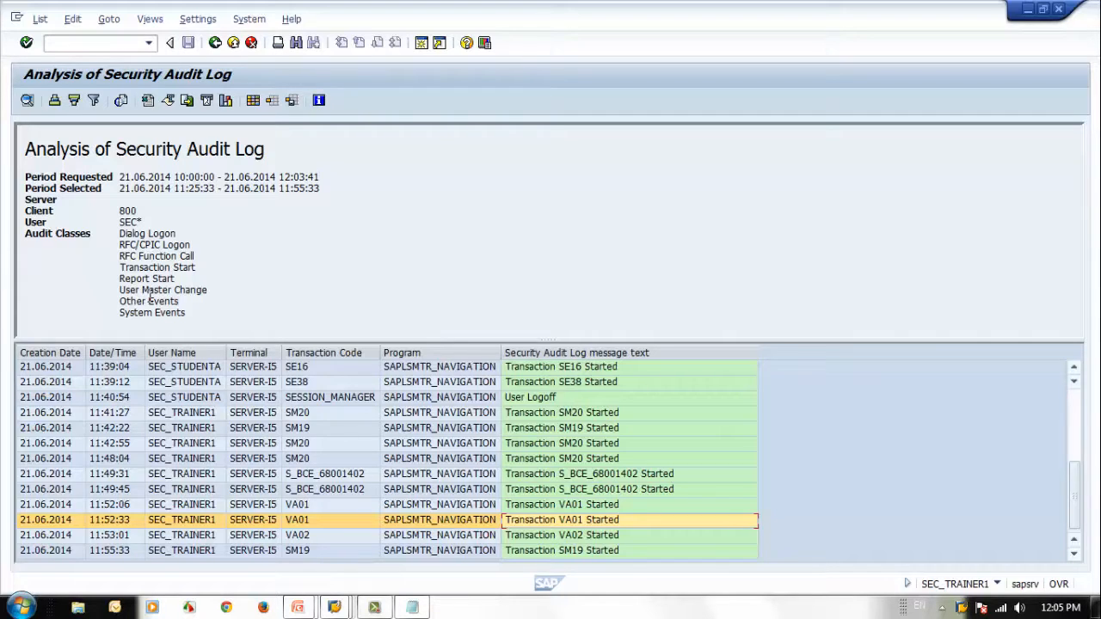
Step: Return to the audit log selection screen and select Clients and Users for the statistics
click(216, 43)
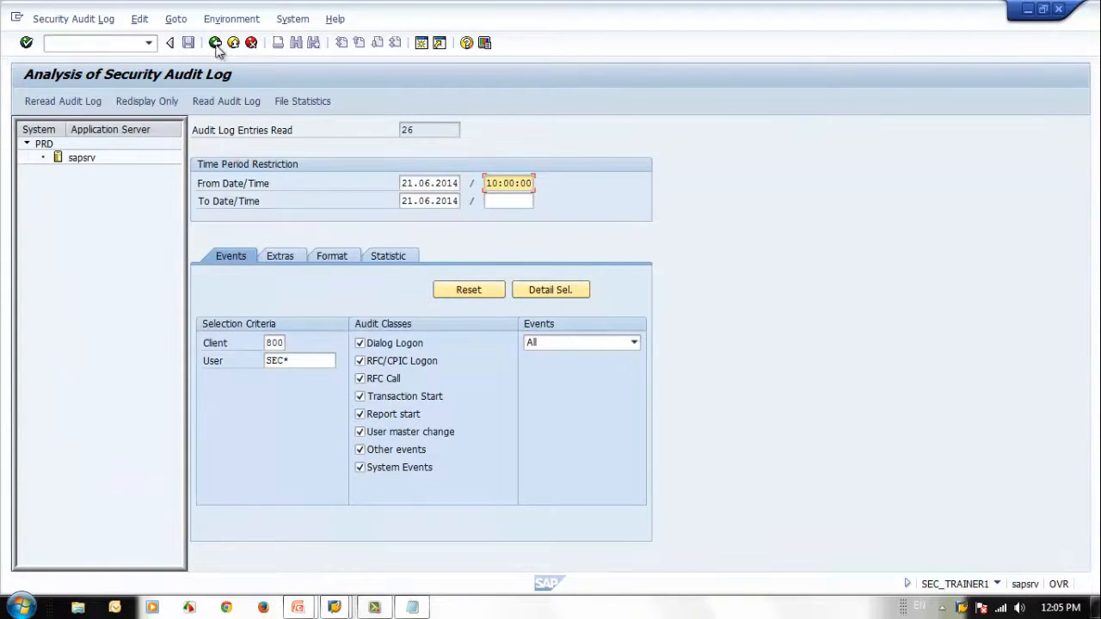
click(391, 258)
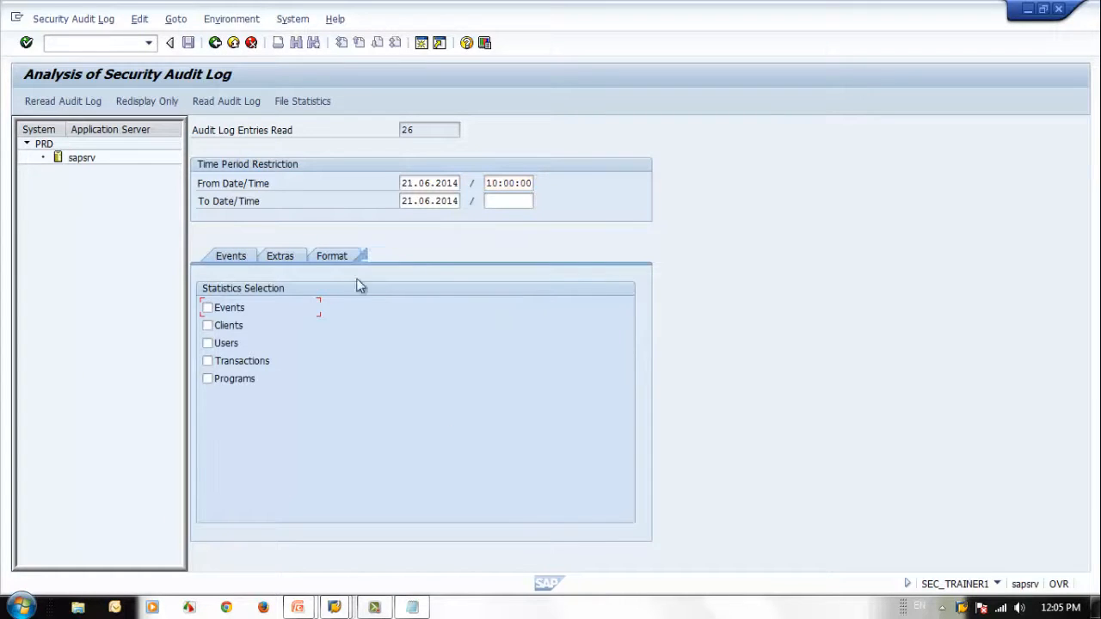
click(208, 325)
click(207, 343)
Step: Set both the client and user selection criteria to * to cover all clients and users
click(230, 256)
key(Tab)
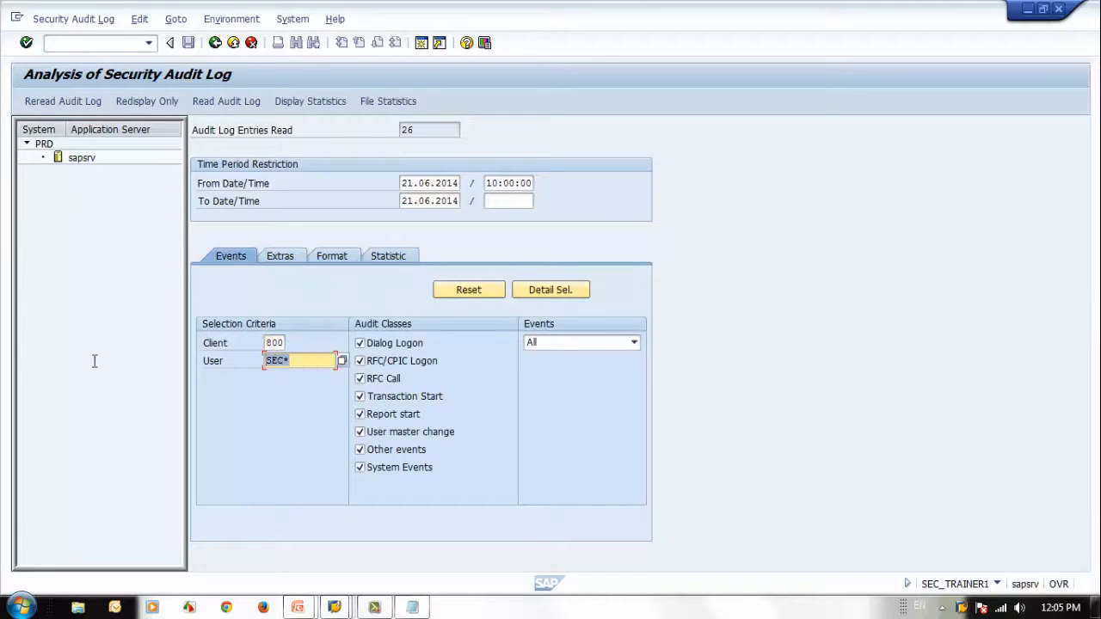
key(BackSpace)
text(*)
double_click(272, 343)
text(*)
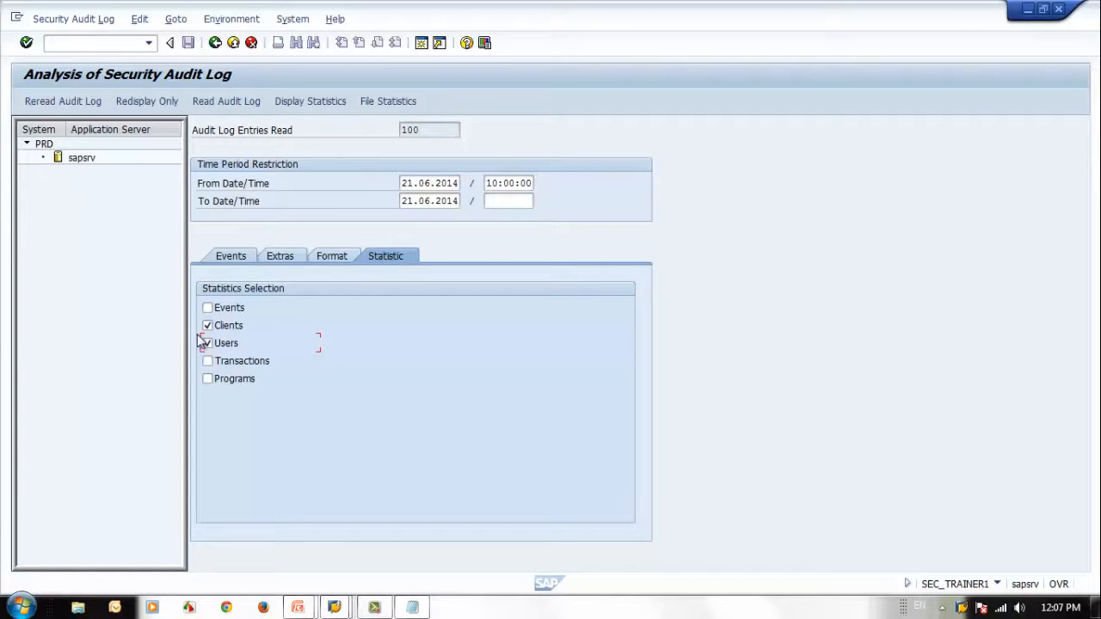
Step: Display the audit log statistics by client and user, check the SEC_TRAINER1 row, and return to the selection screen
click(306, 100)
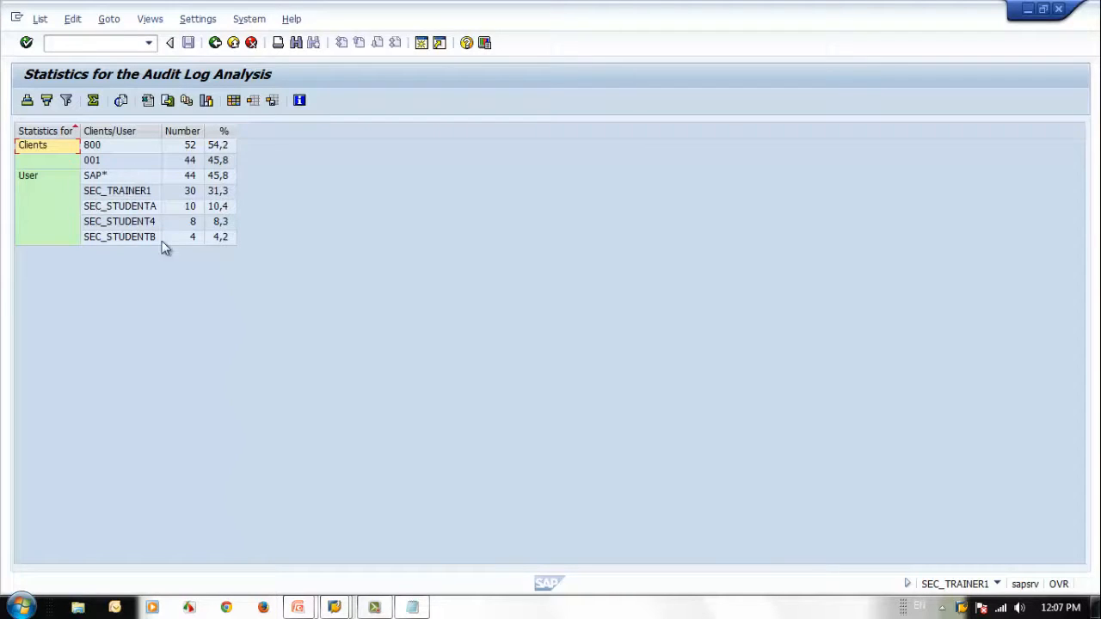
click(148, 193)
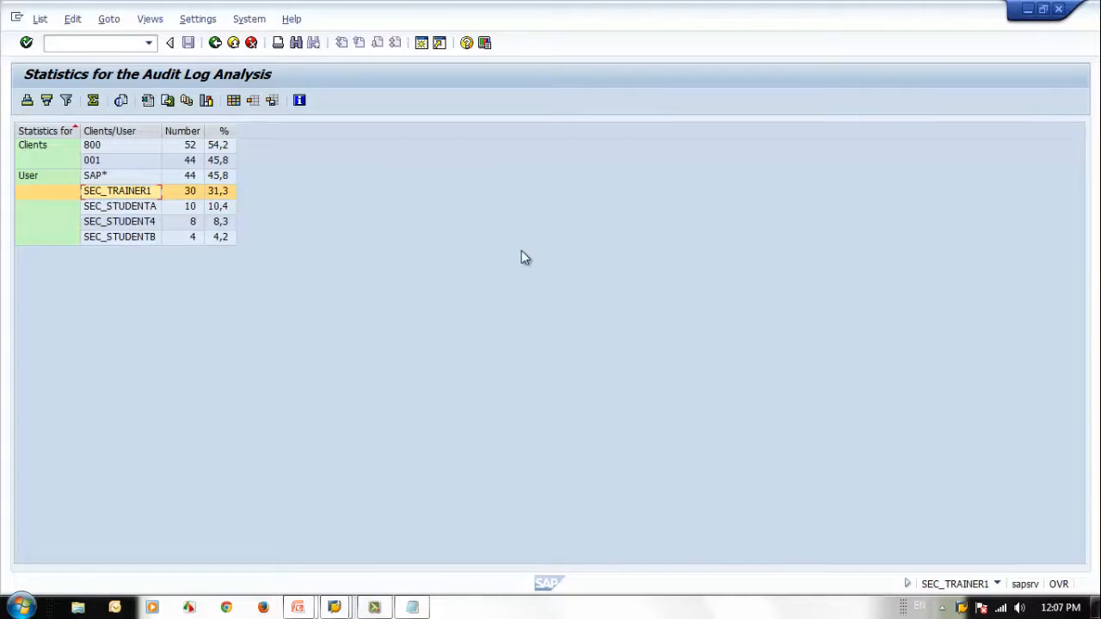
click(215, 42)
Step: Restrict the statistics to Users only, display them, and clear the Users selection on return
click(207, 343)
click(208, 326)
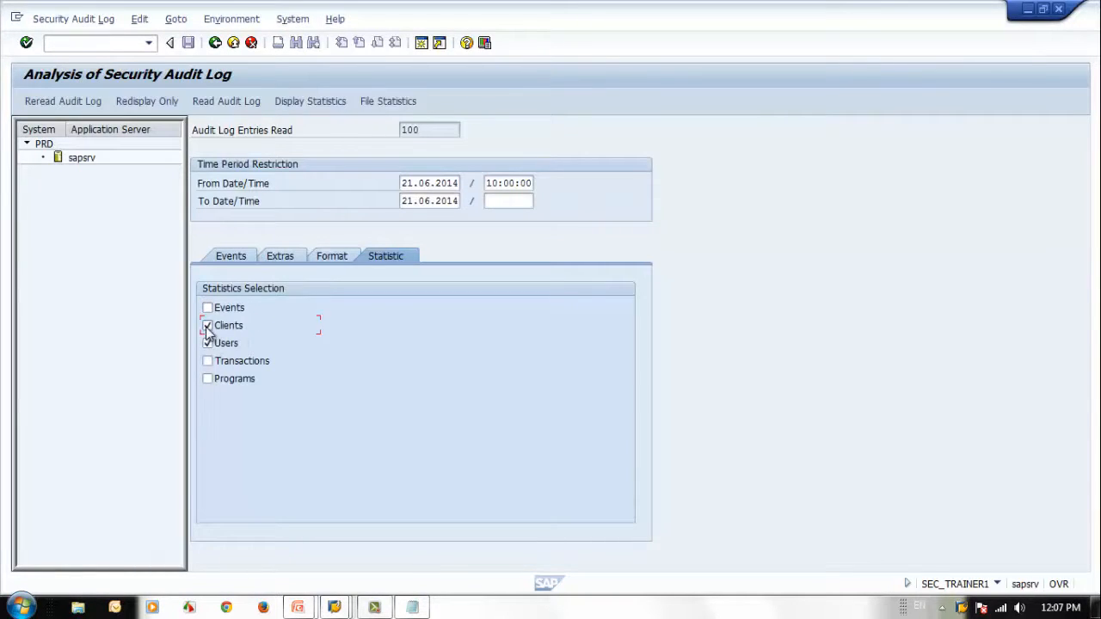
click(321, 106)
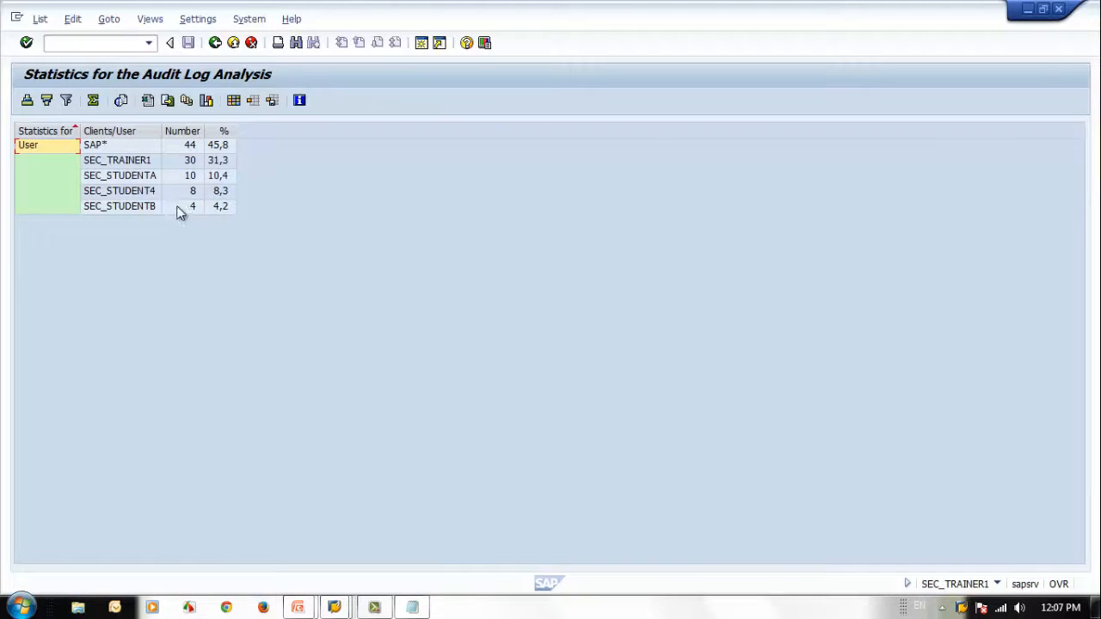
click(214, 43)
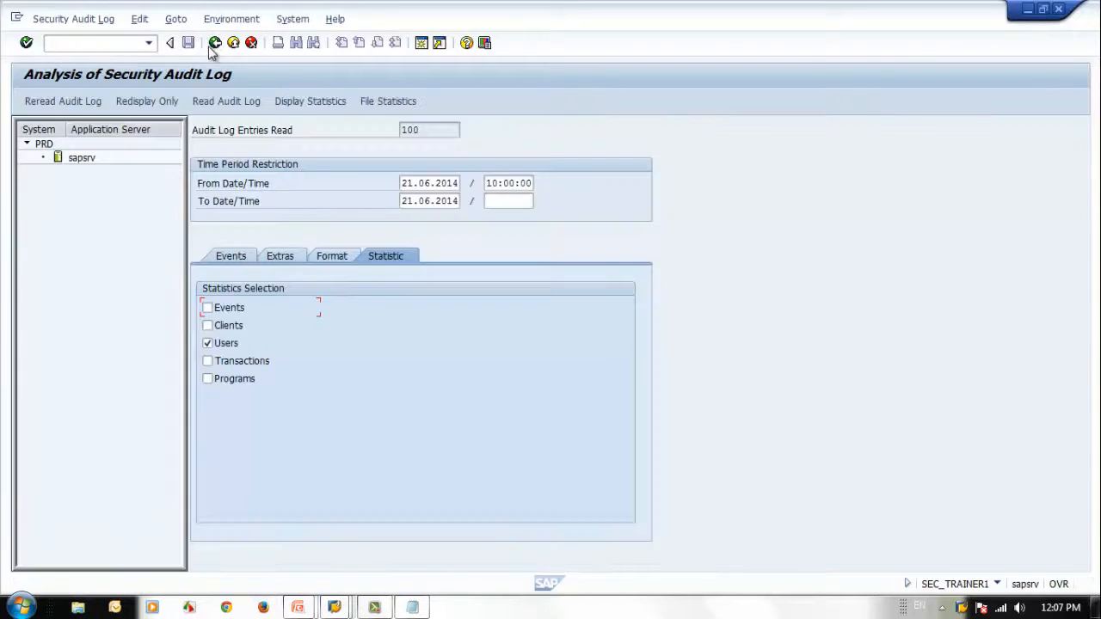
click(209, 344)
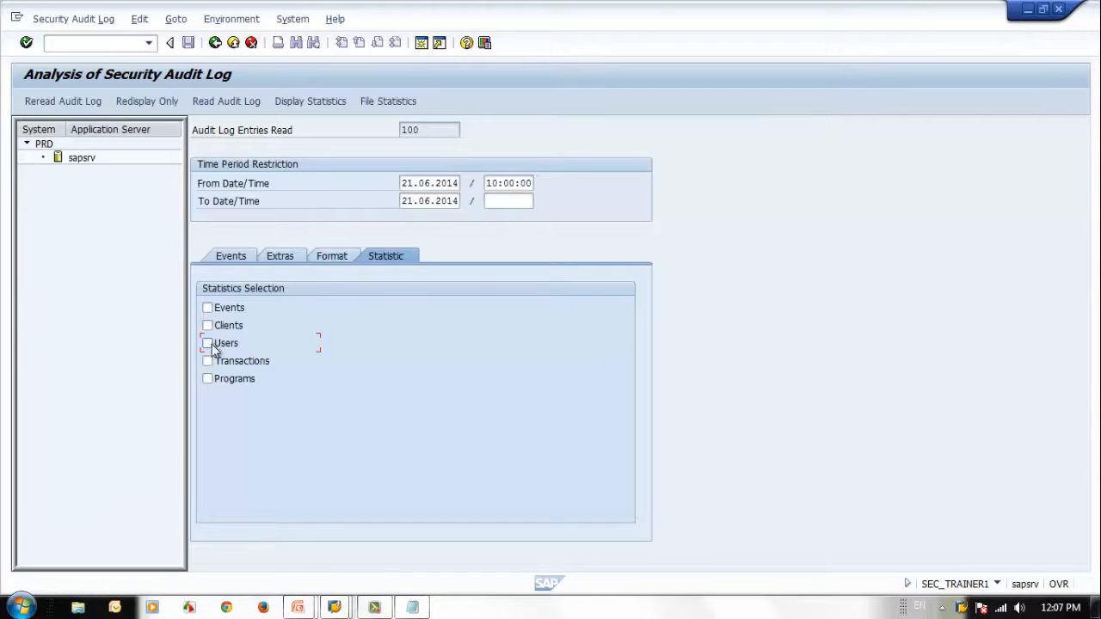
Step: Display the file statistics of the analysed audit log files and return to the event selection criteria
click(232, 256)
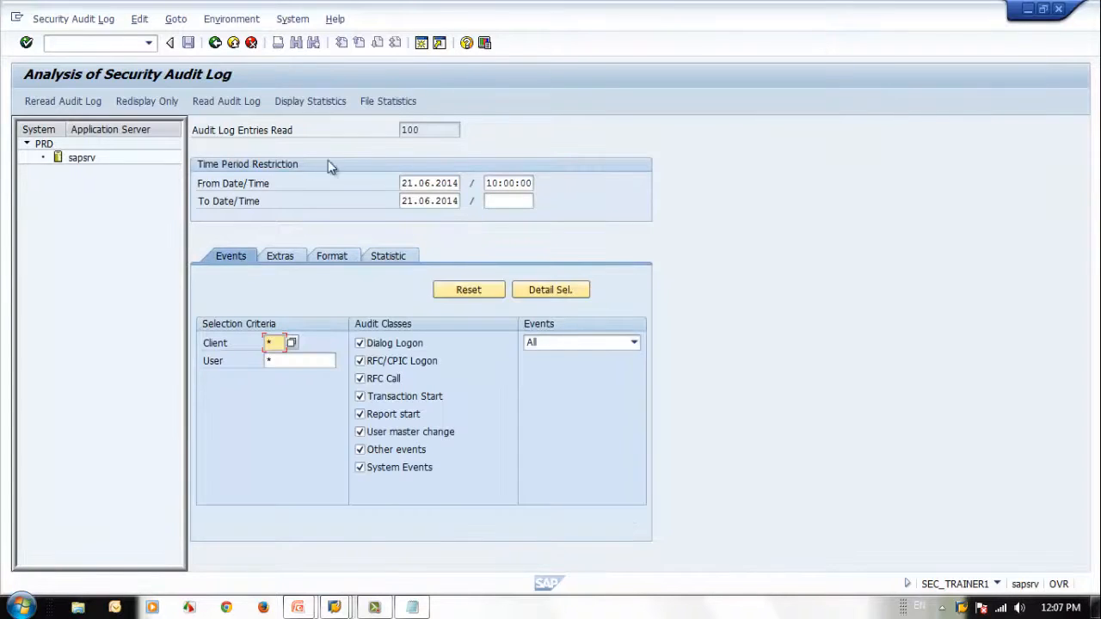
click(396, 104)
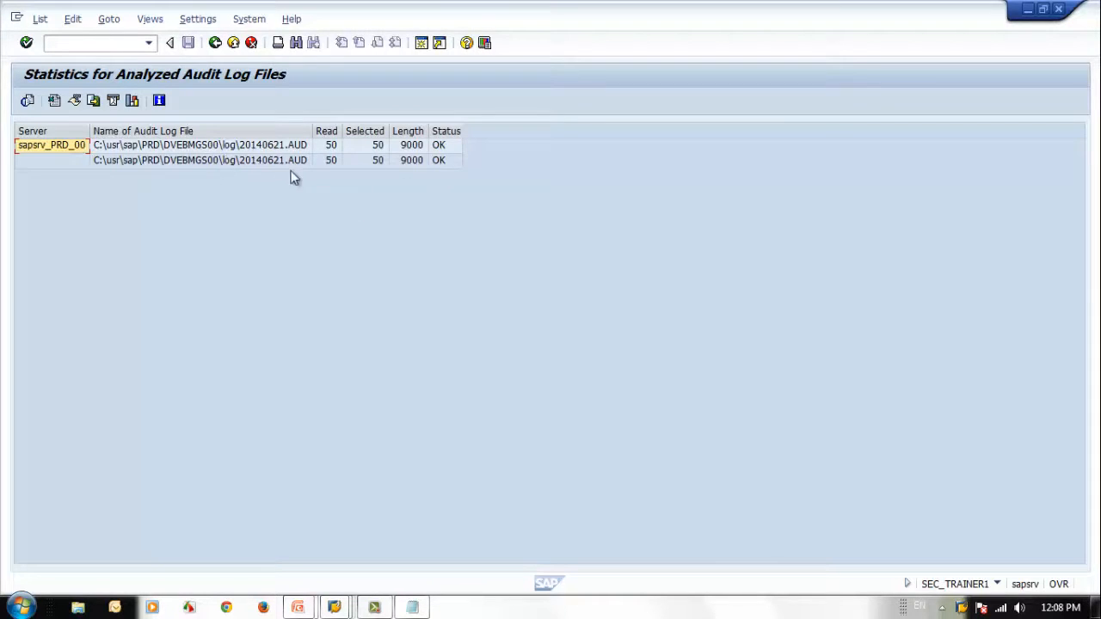
click(215, 42)
click(377, 102)
key(F3)
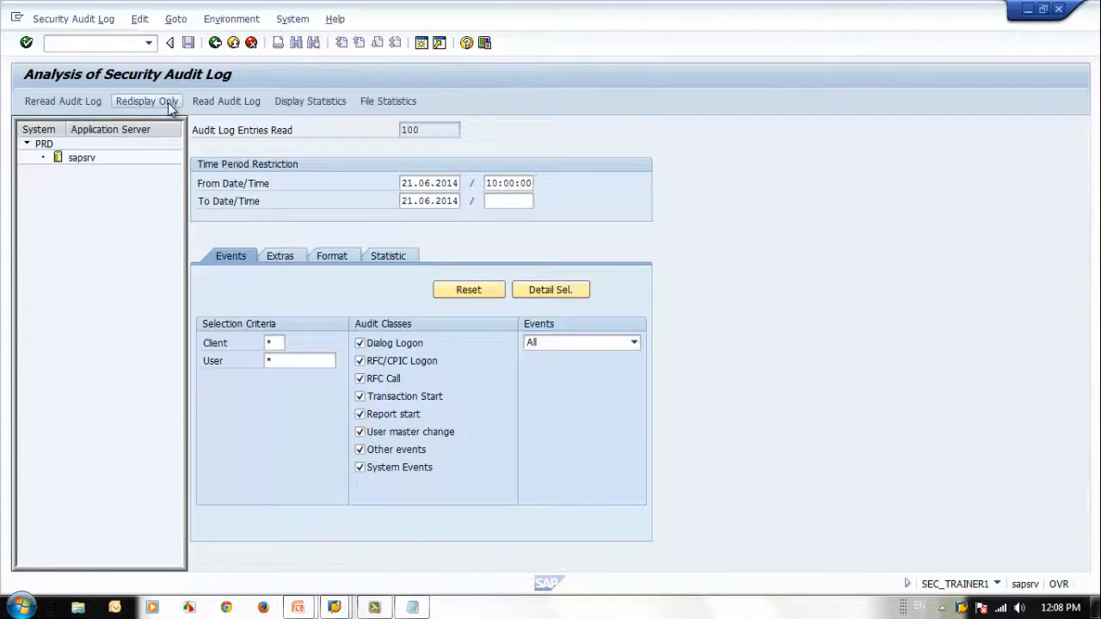
Step: Redisplay the audit log, read it again for all clients and users, and return to the selection screen
click(168, 103)
click(218, 44)
click(215, 102)
click(215, 43)
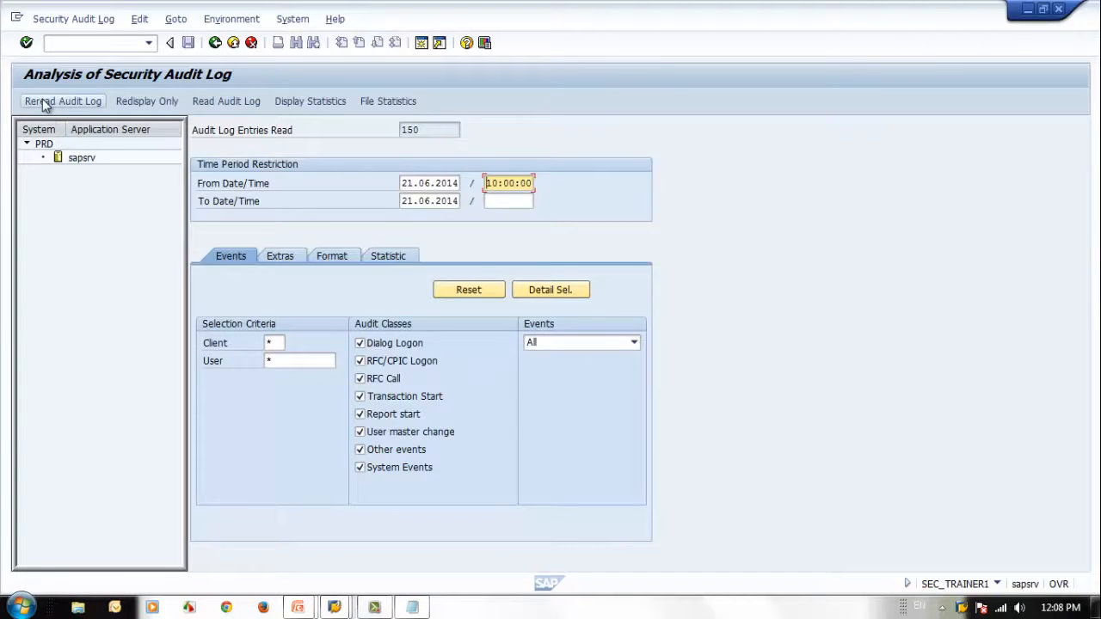
click(220, 101)
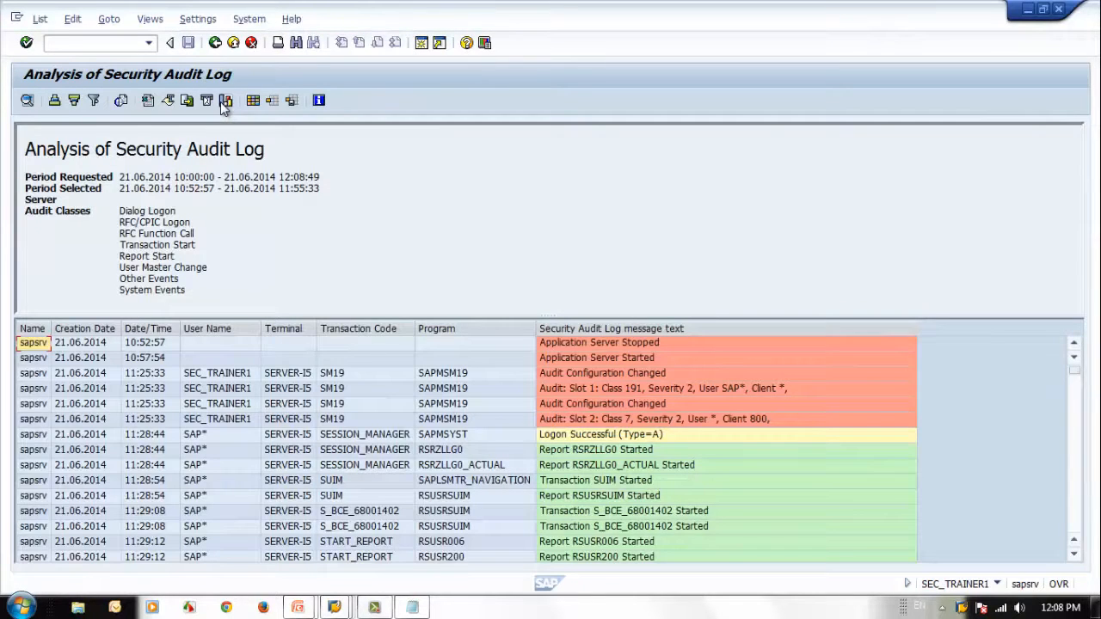
click(215, 43)
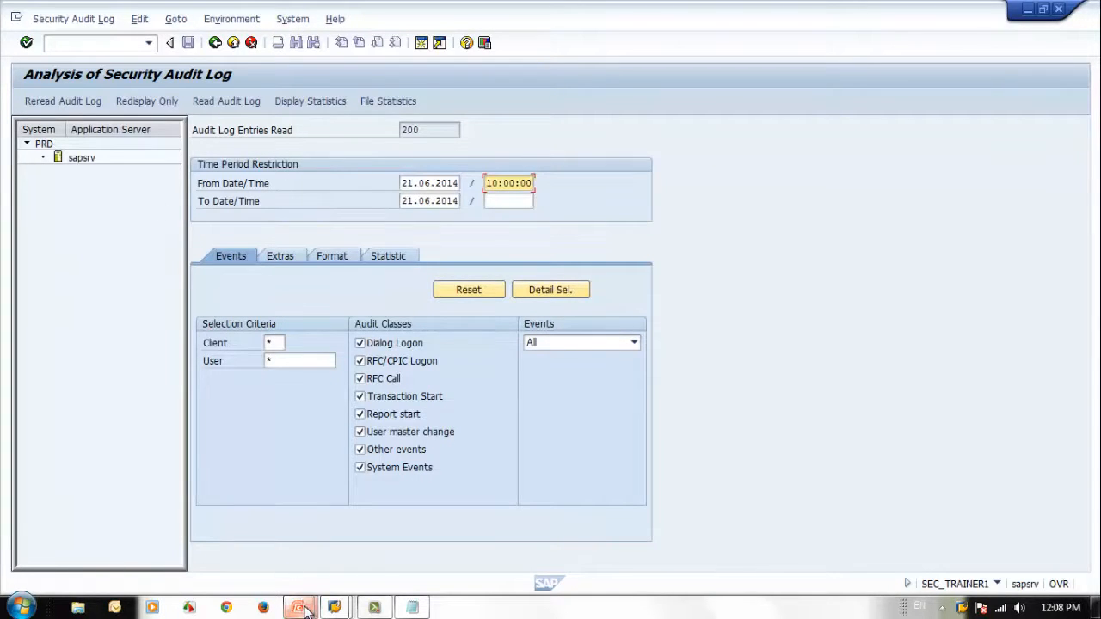
Step: Switch to the presentation slide show and advance to the slide on deleting old audit files
mouse_move(306, 608)
click(401, 556)
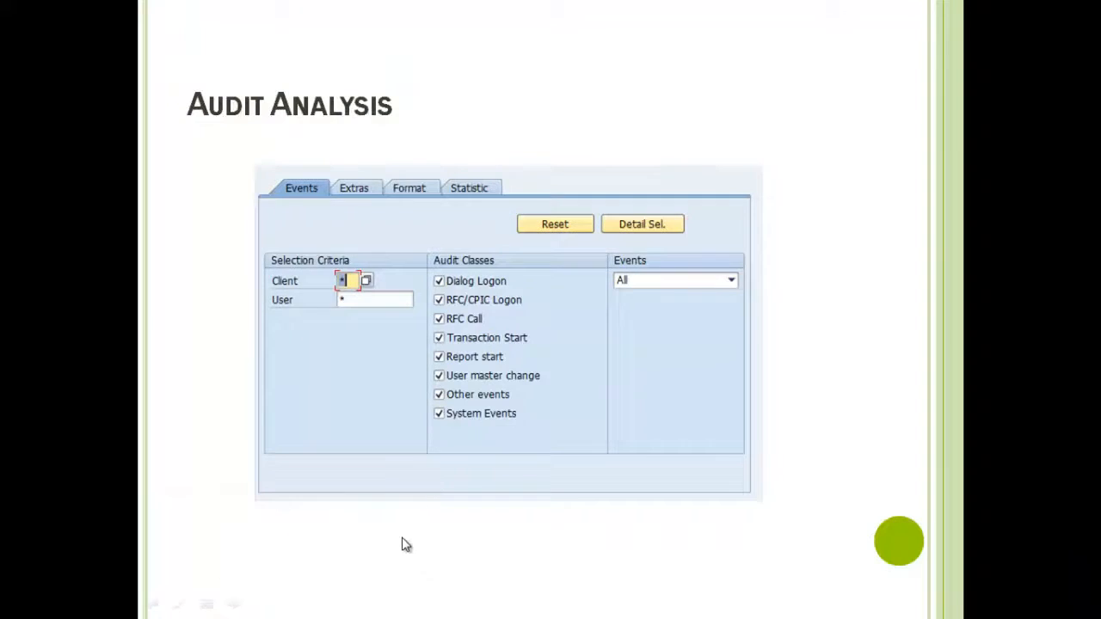
click(426, 478)
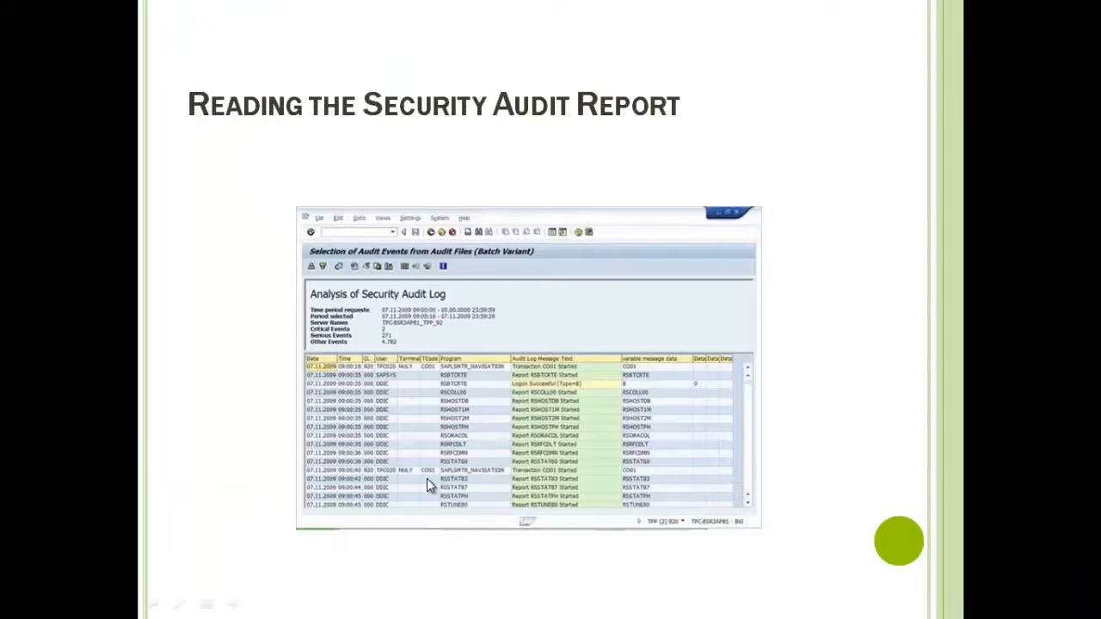
click(426, 479)
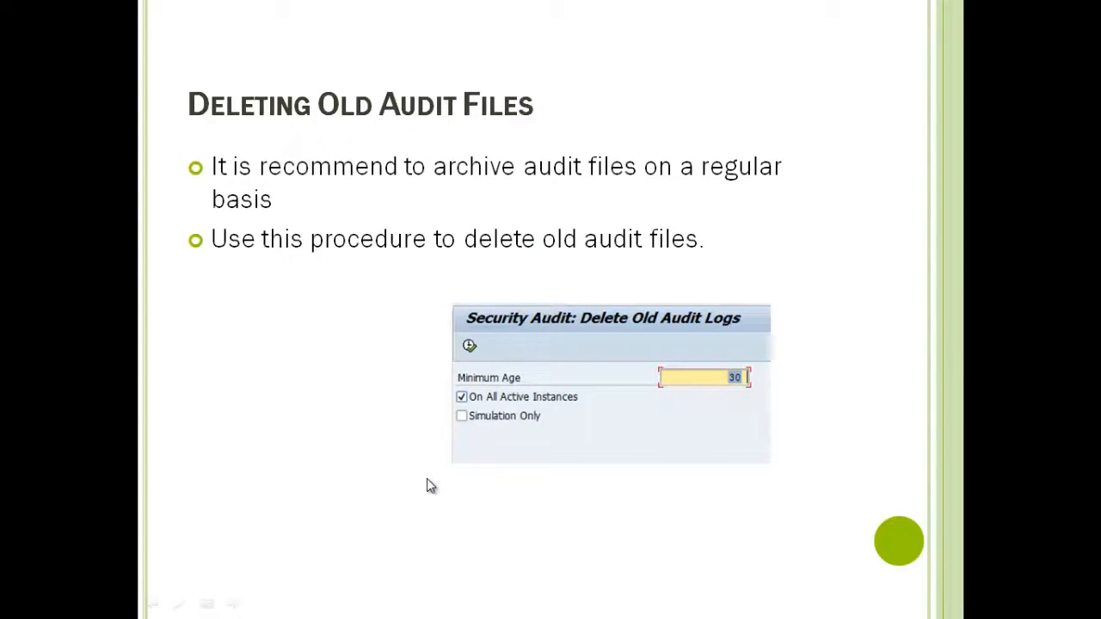